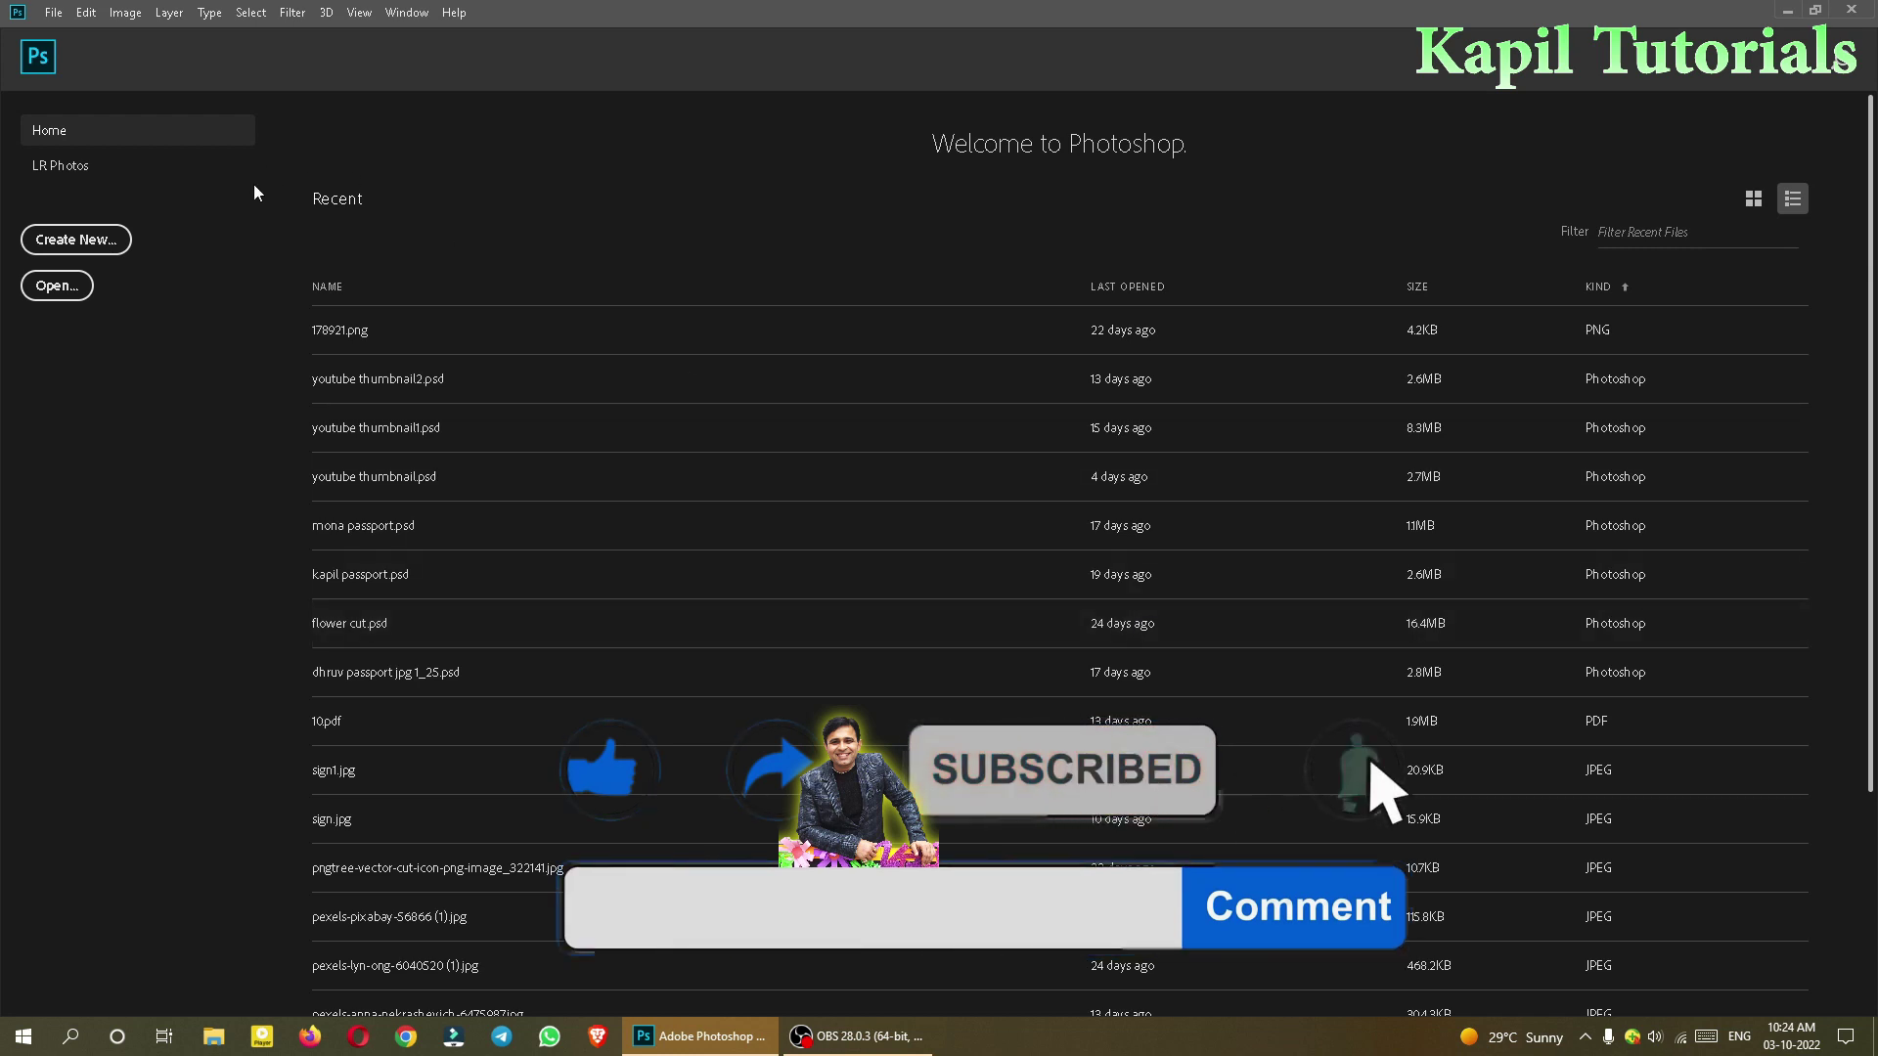
Step: Create a new 7 × 5 inch RGB Color document at 75 pixels/inch with transparent background contents
click(78, 240)
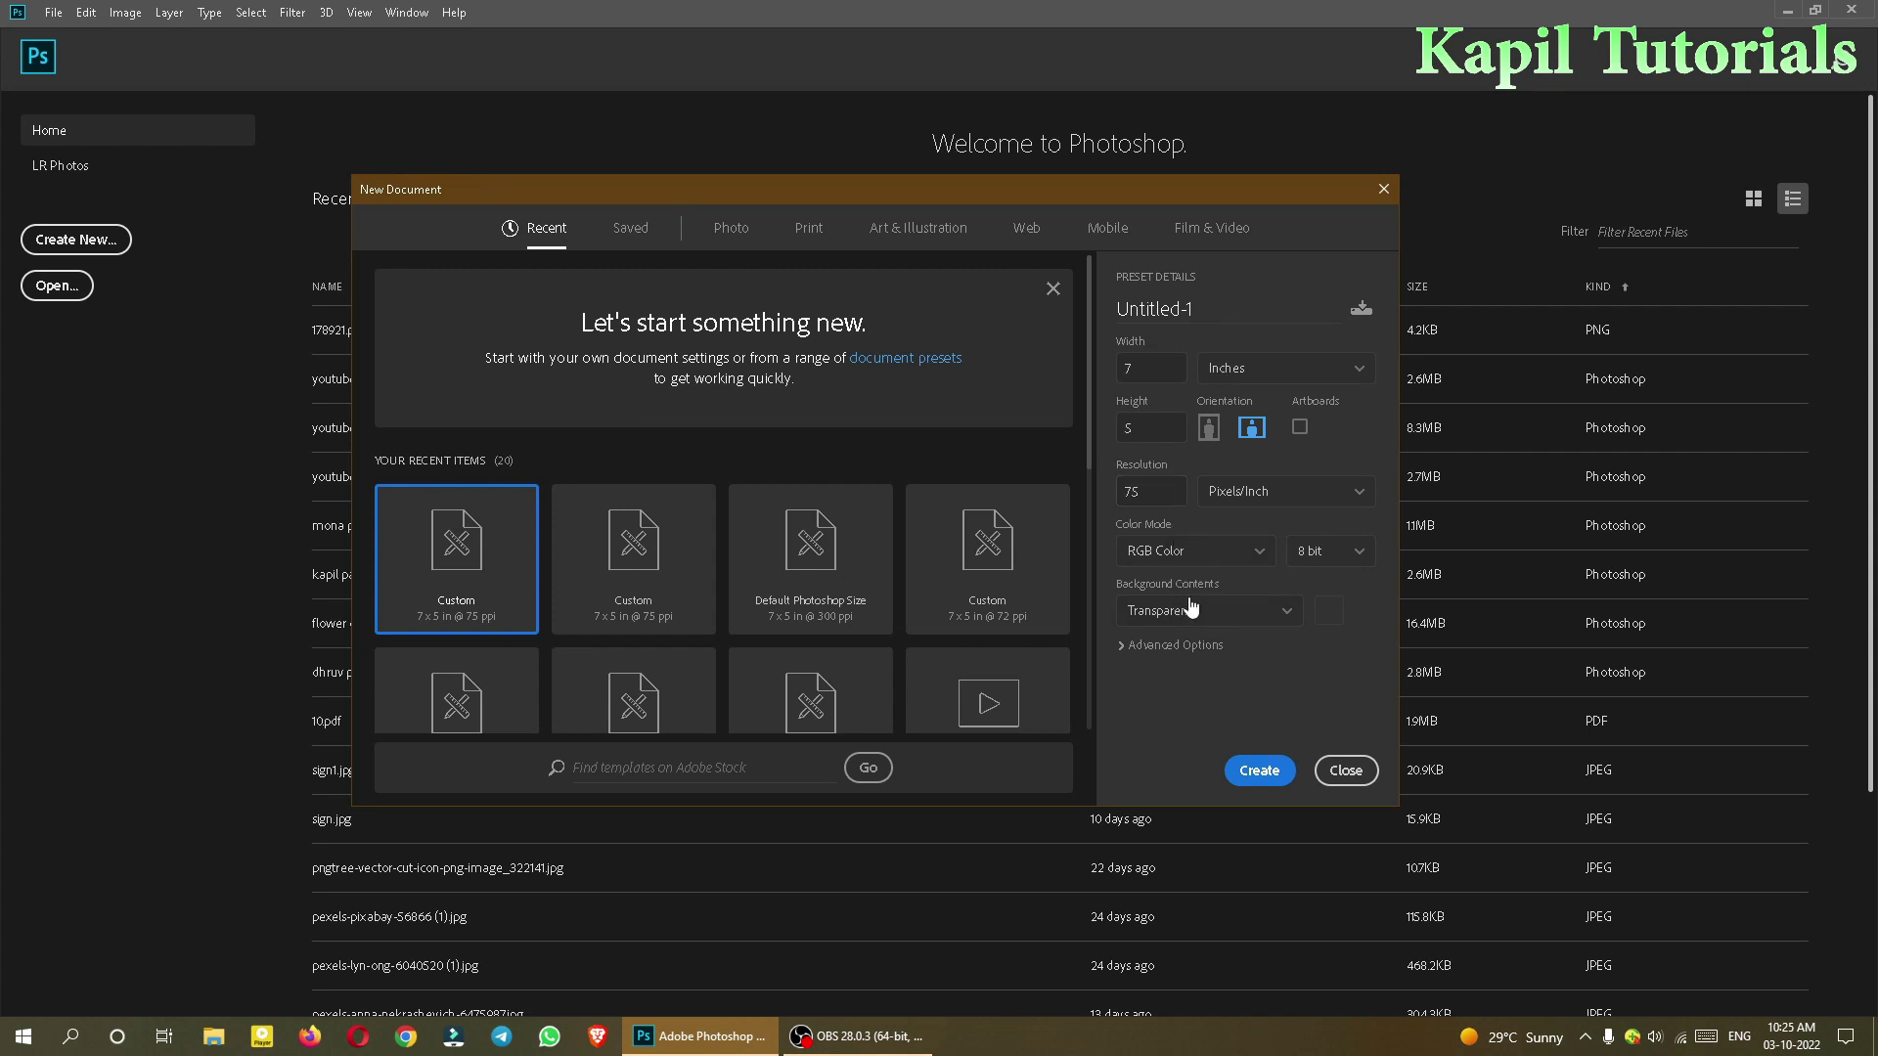
click(1260, 771)
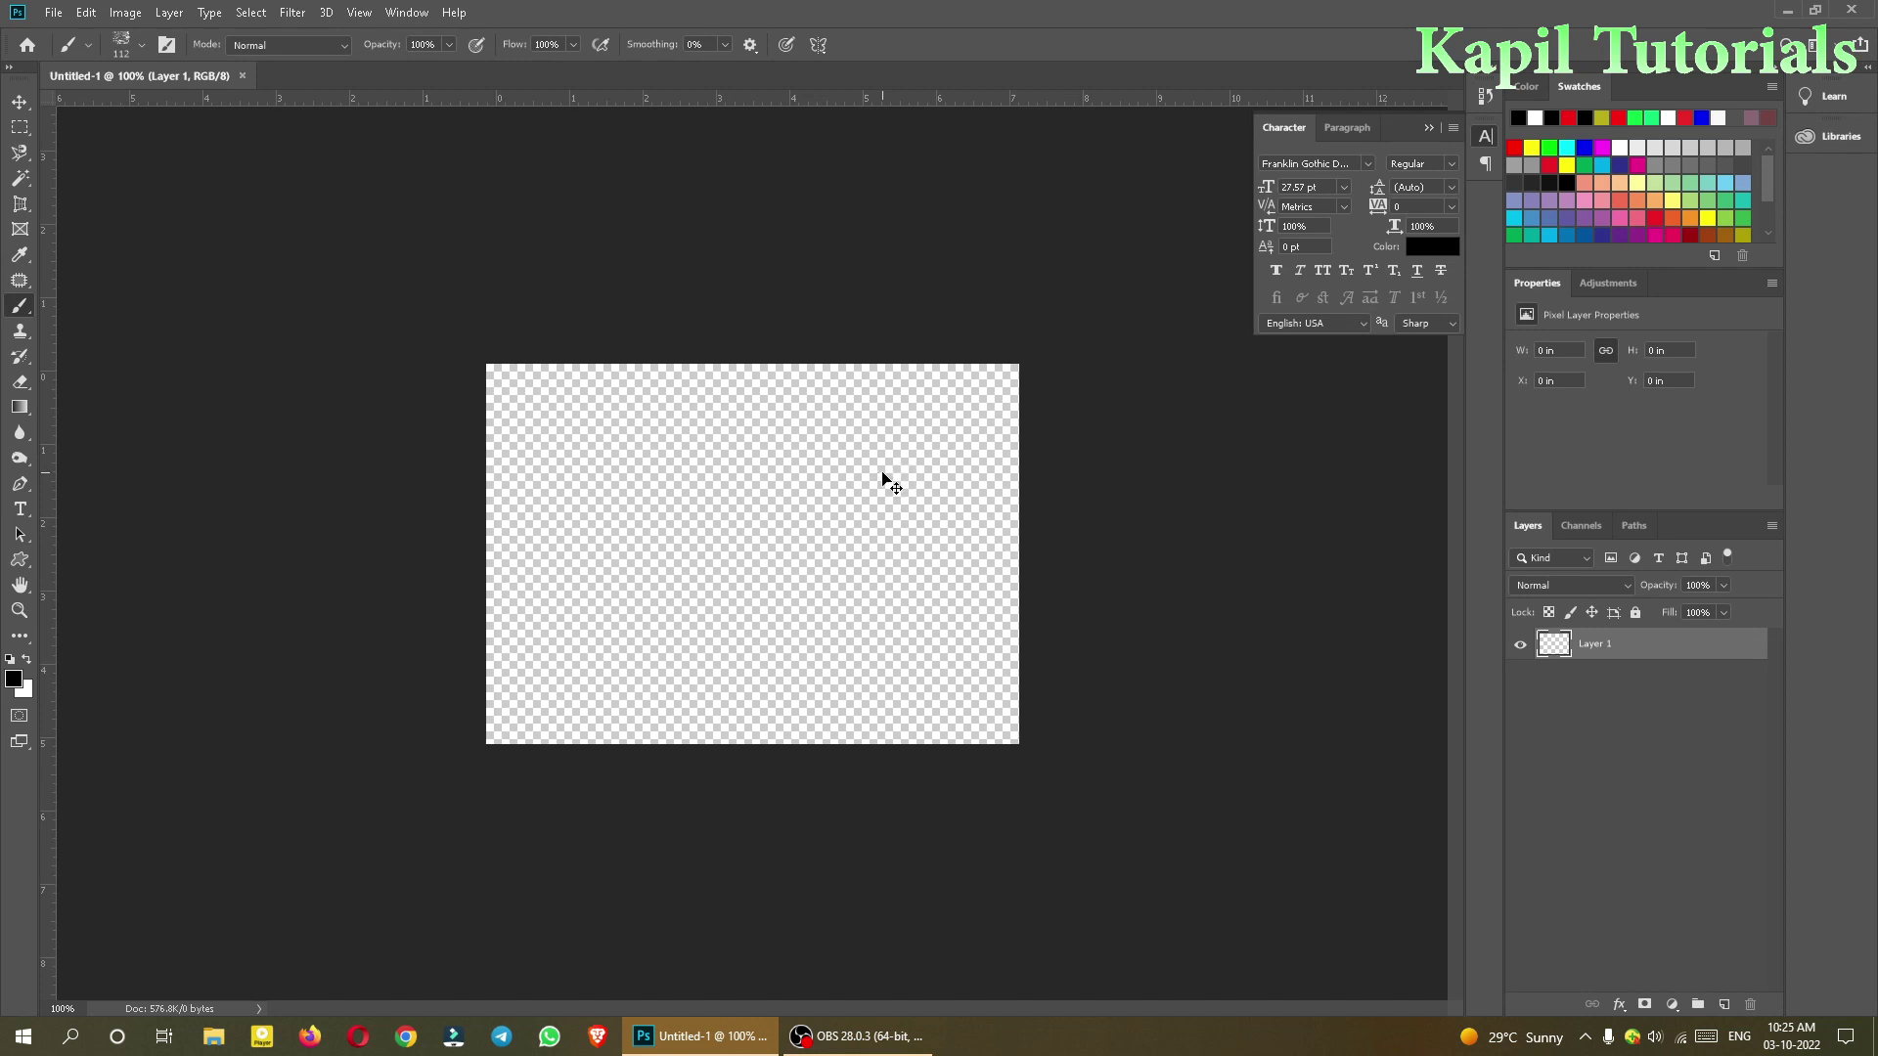
key(ctrl+plus)
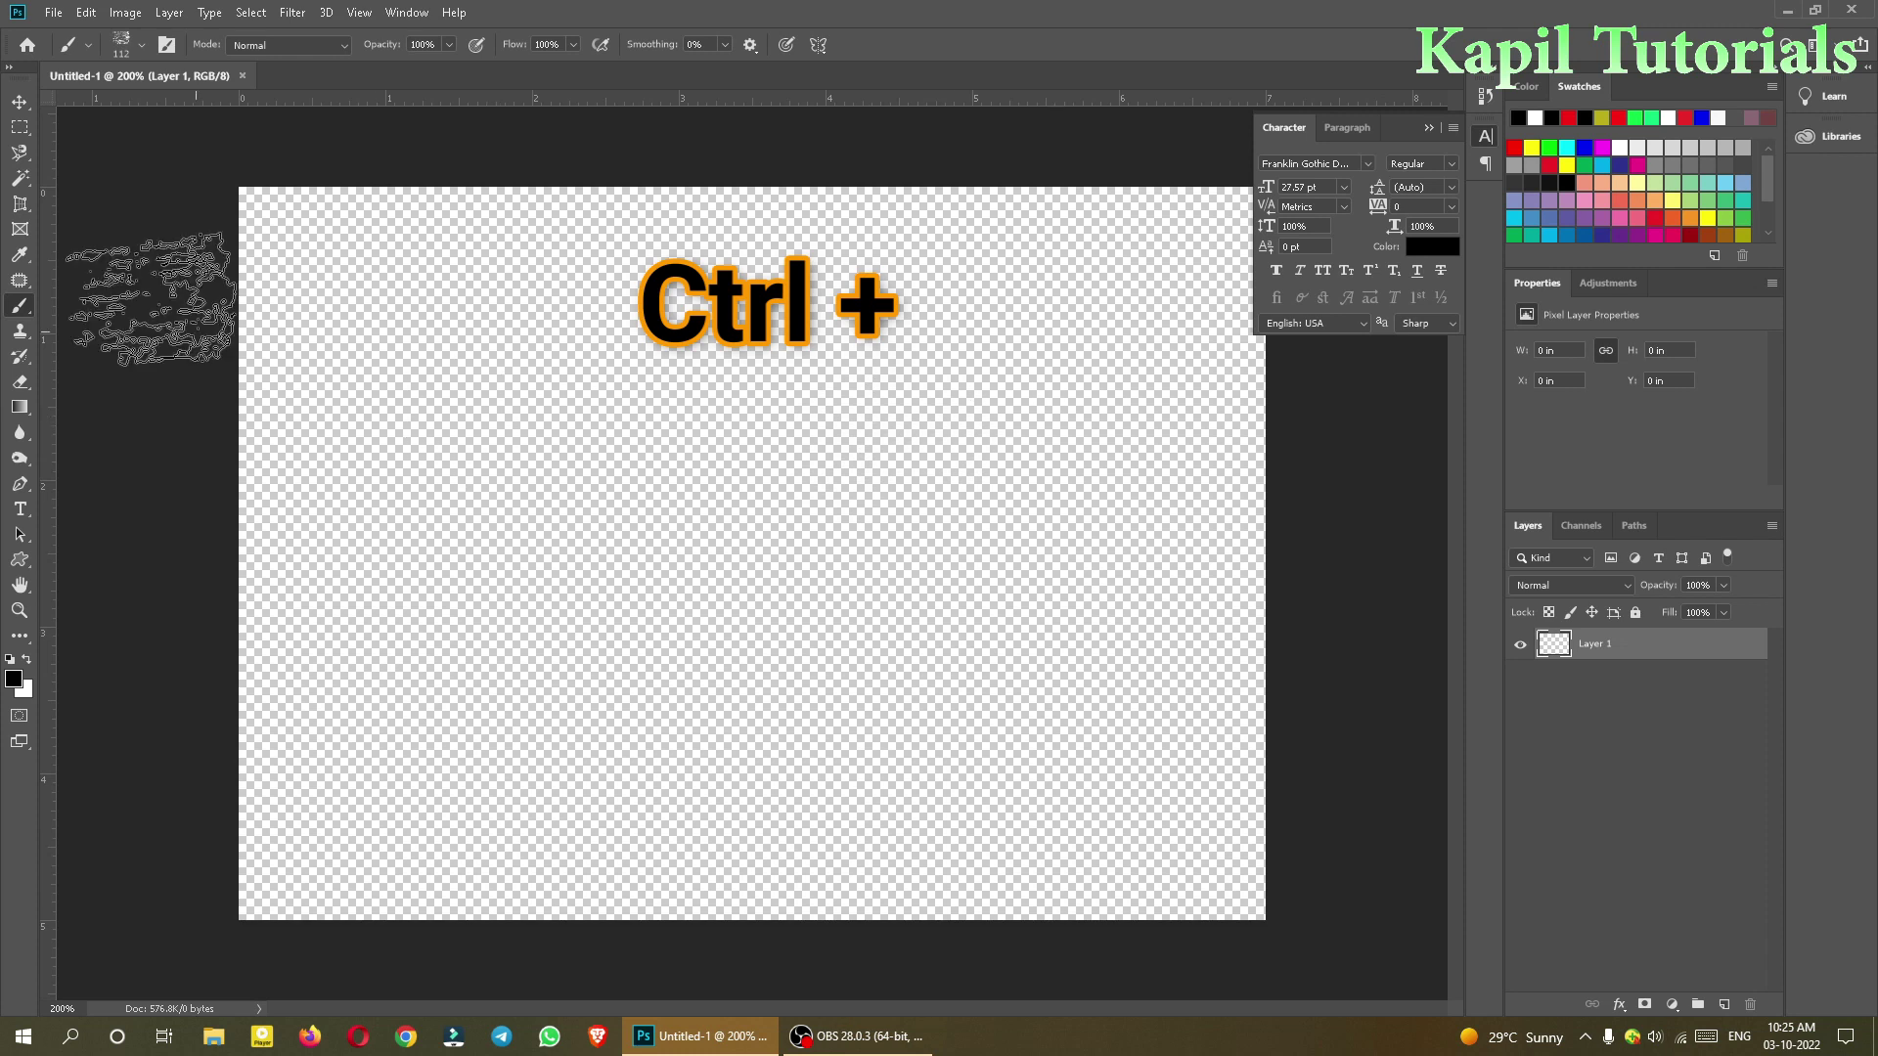
Step: Activate the Brush Tool from the group of painting tools
click(22, 282)
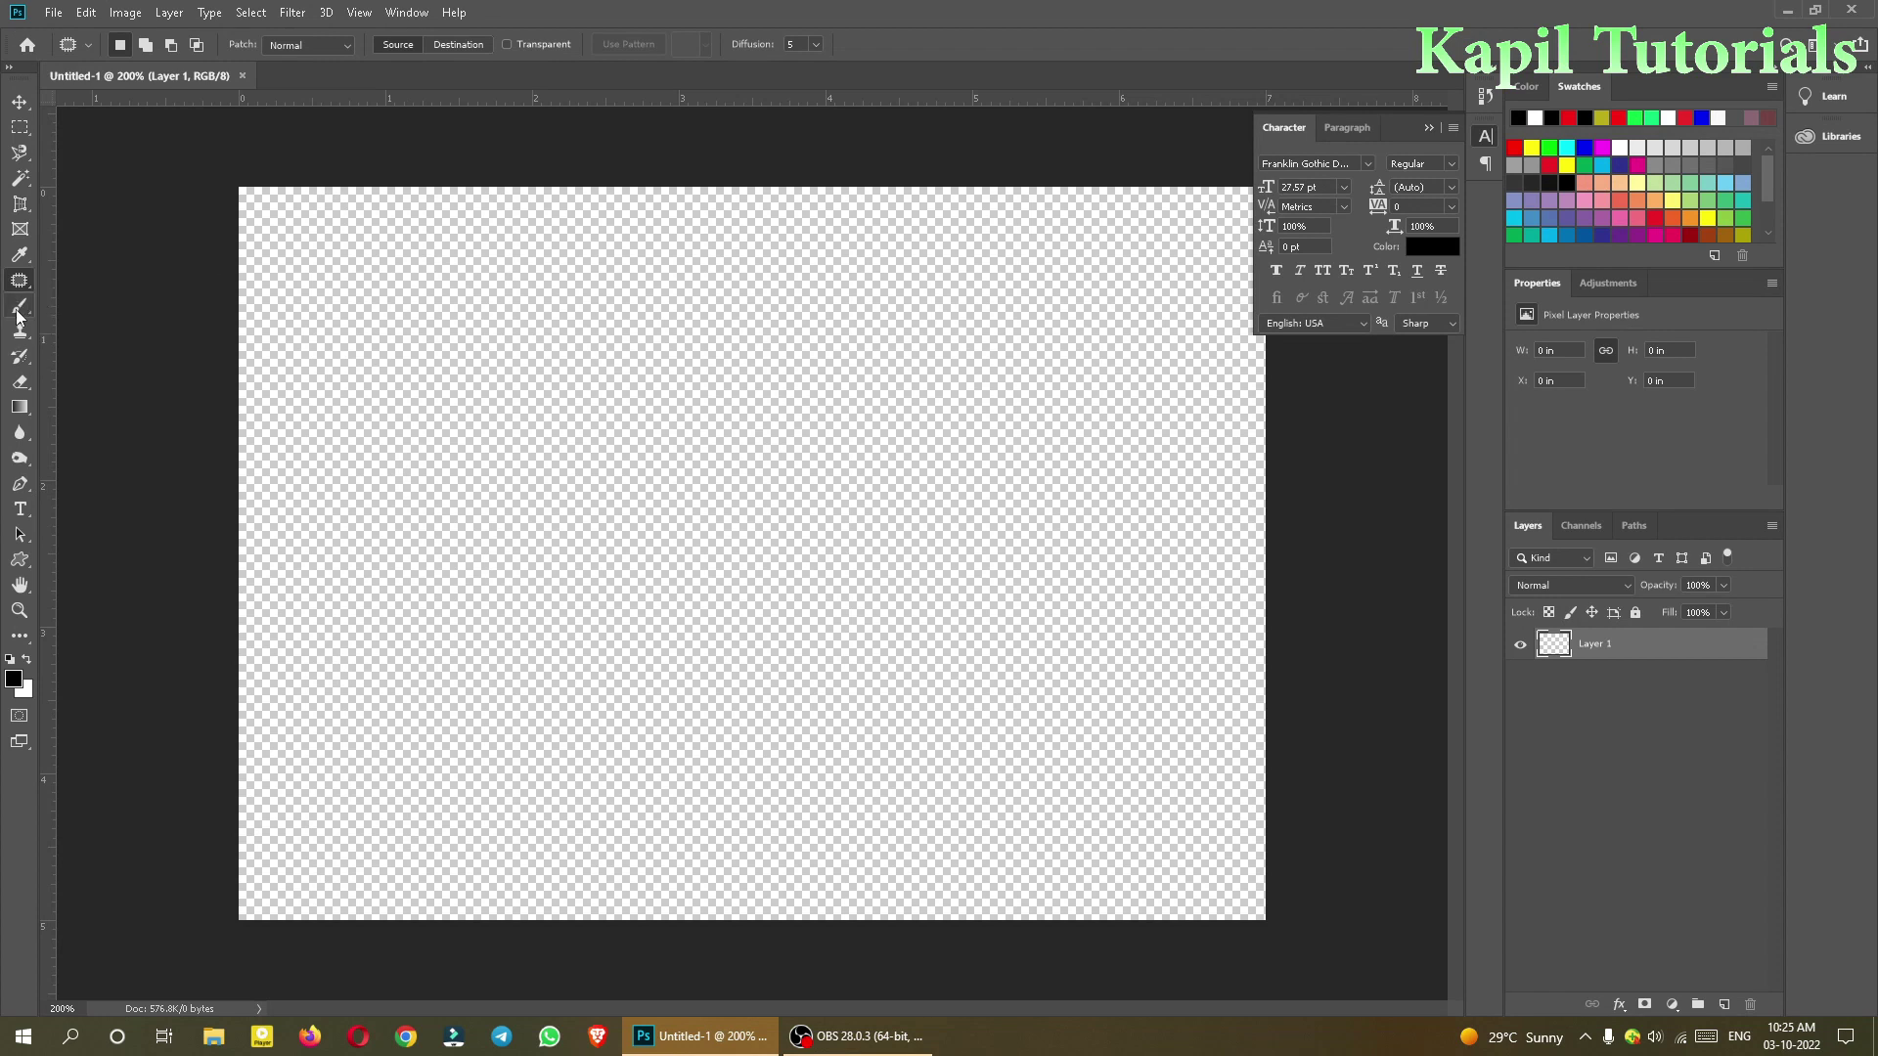
click(18, 311)
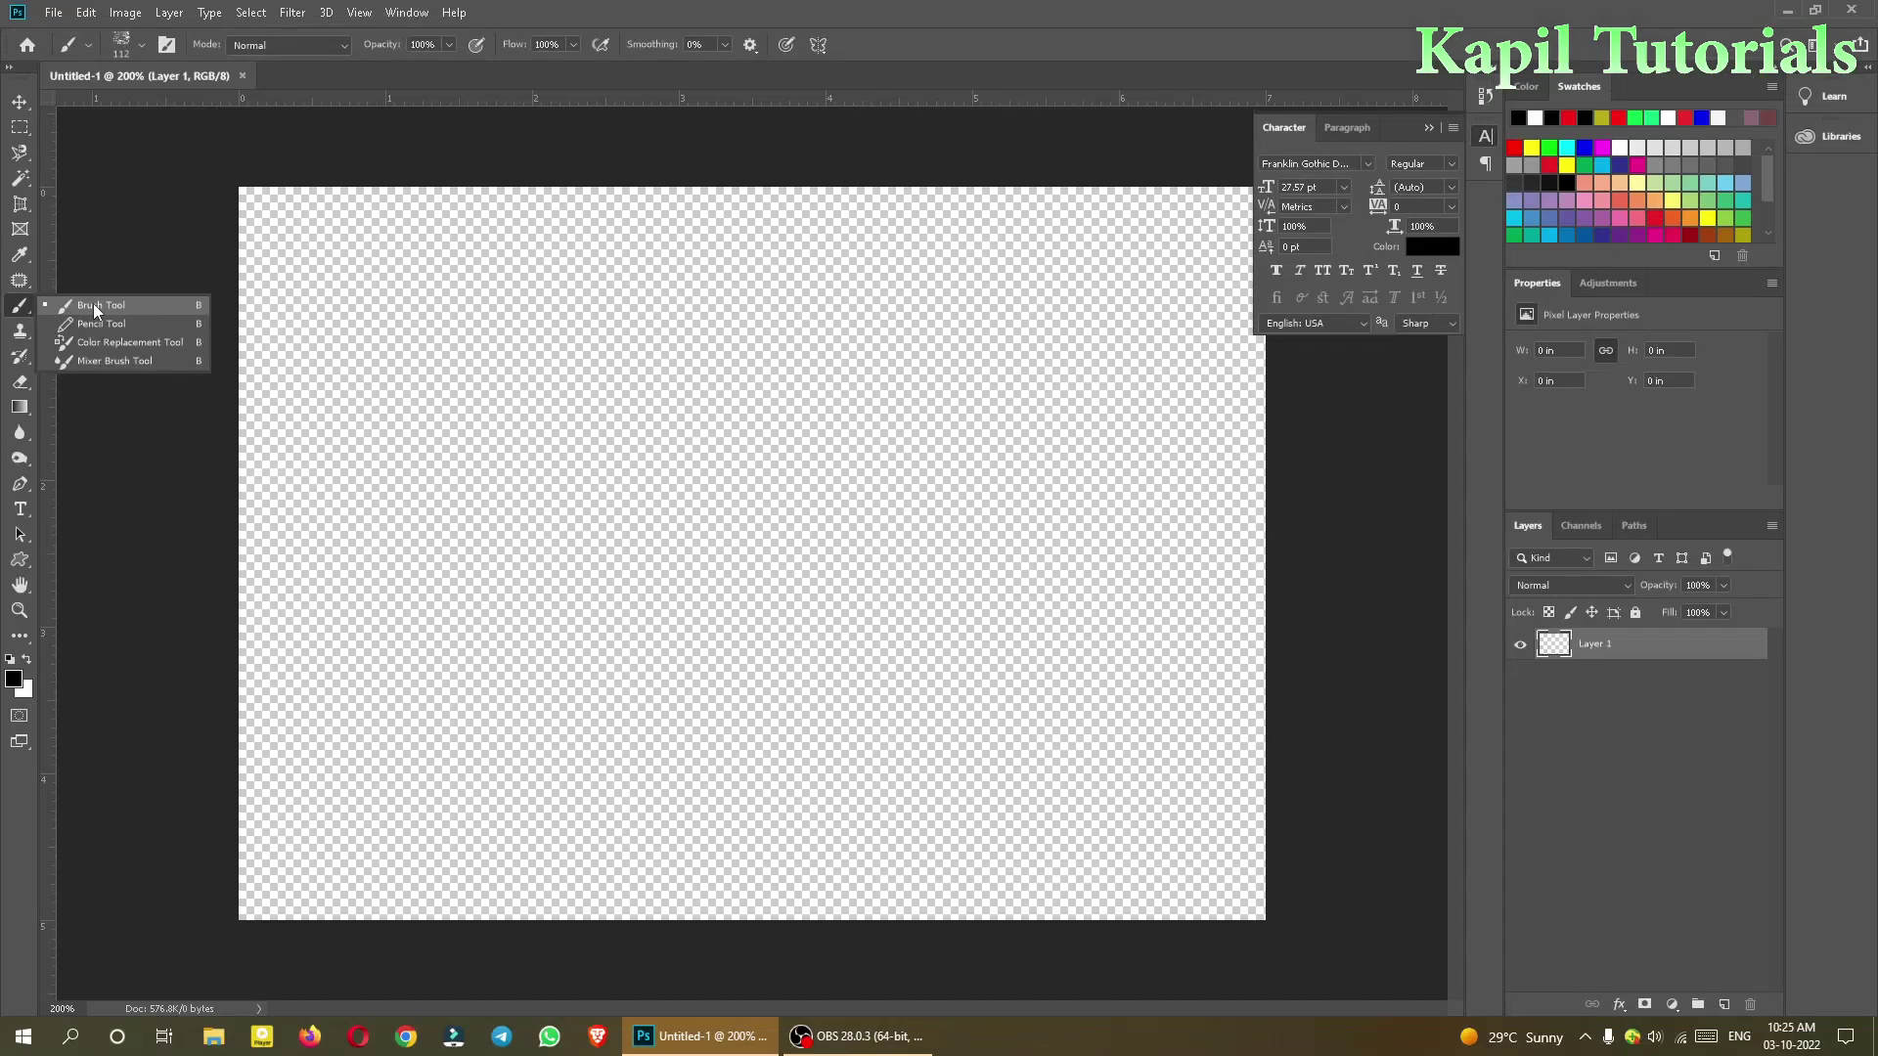
click(192, 303)
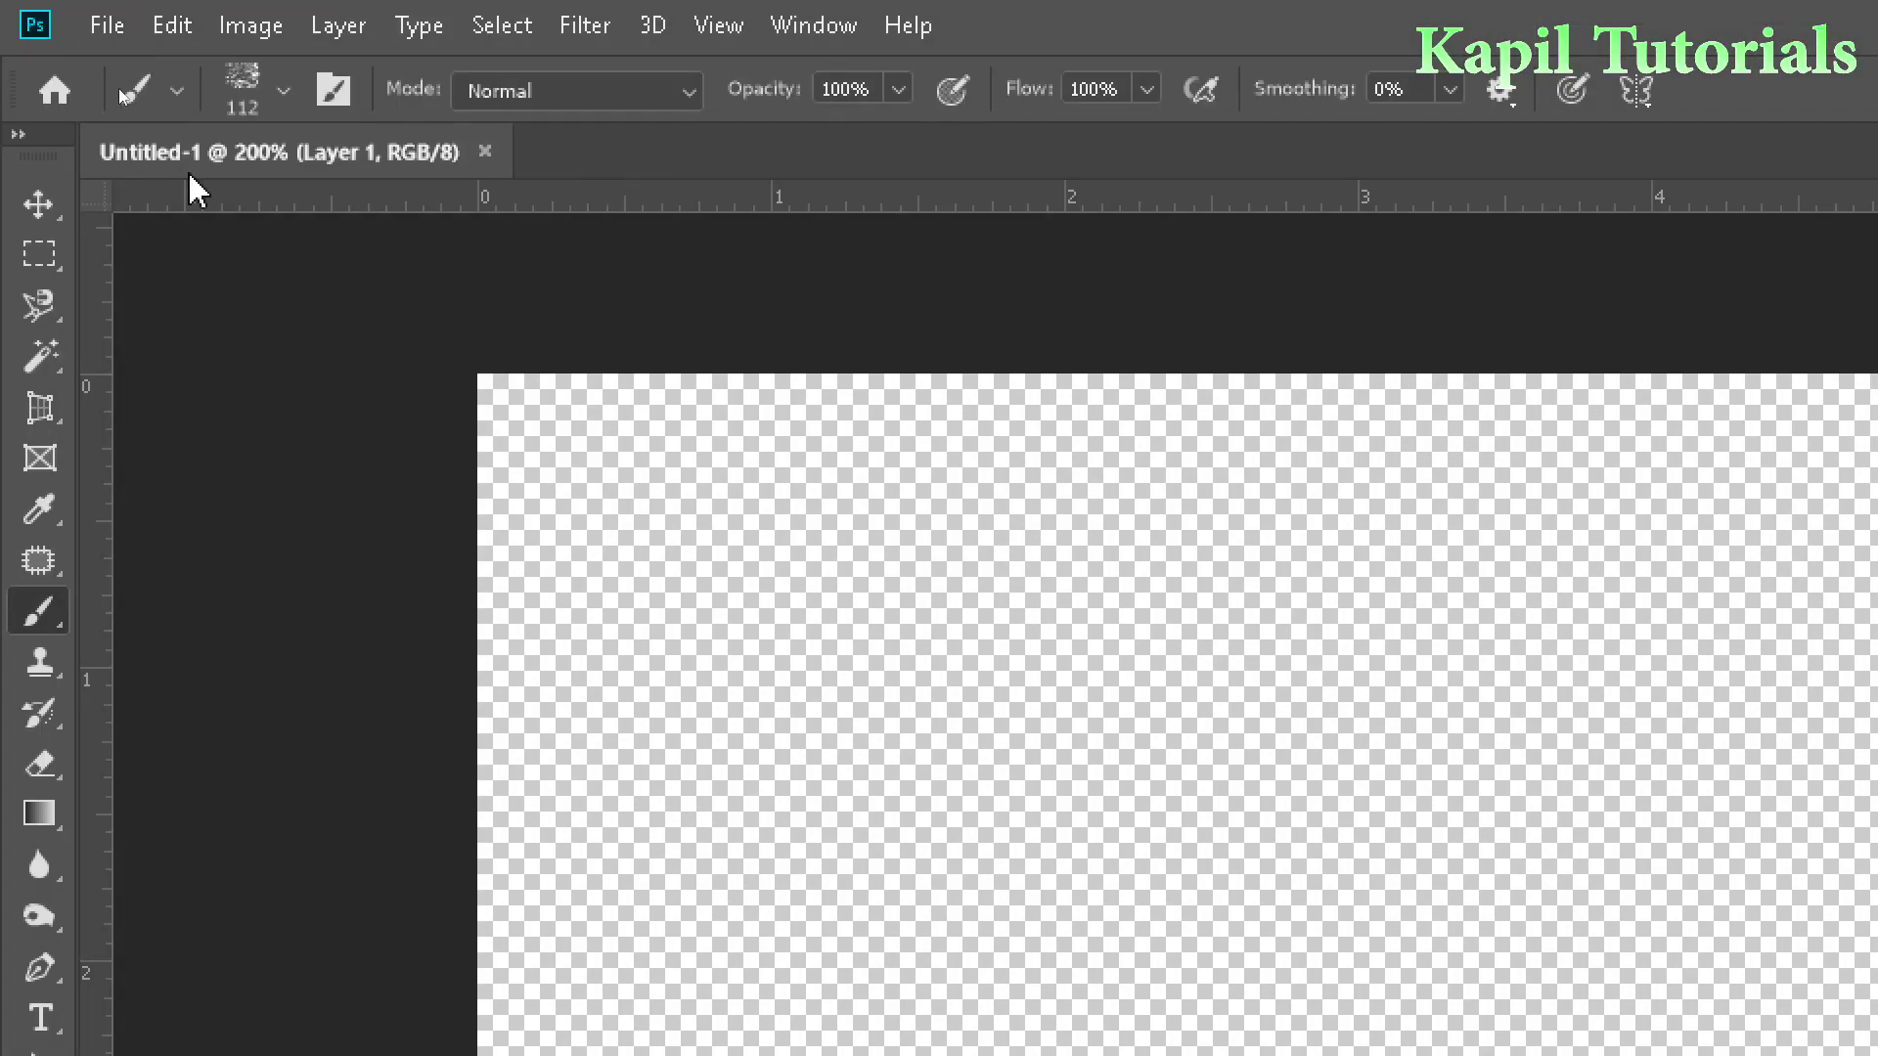
right_click(43, 616)
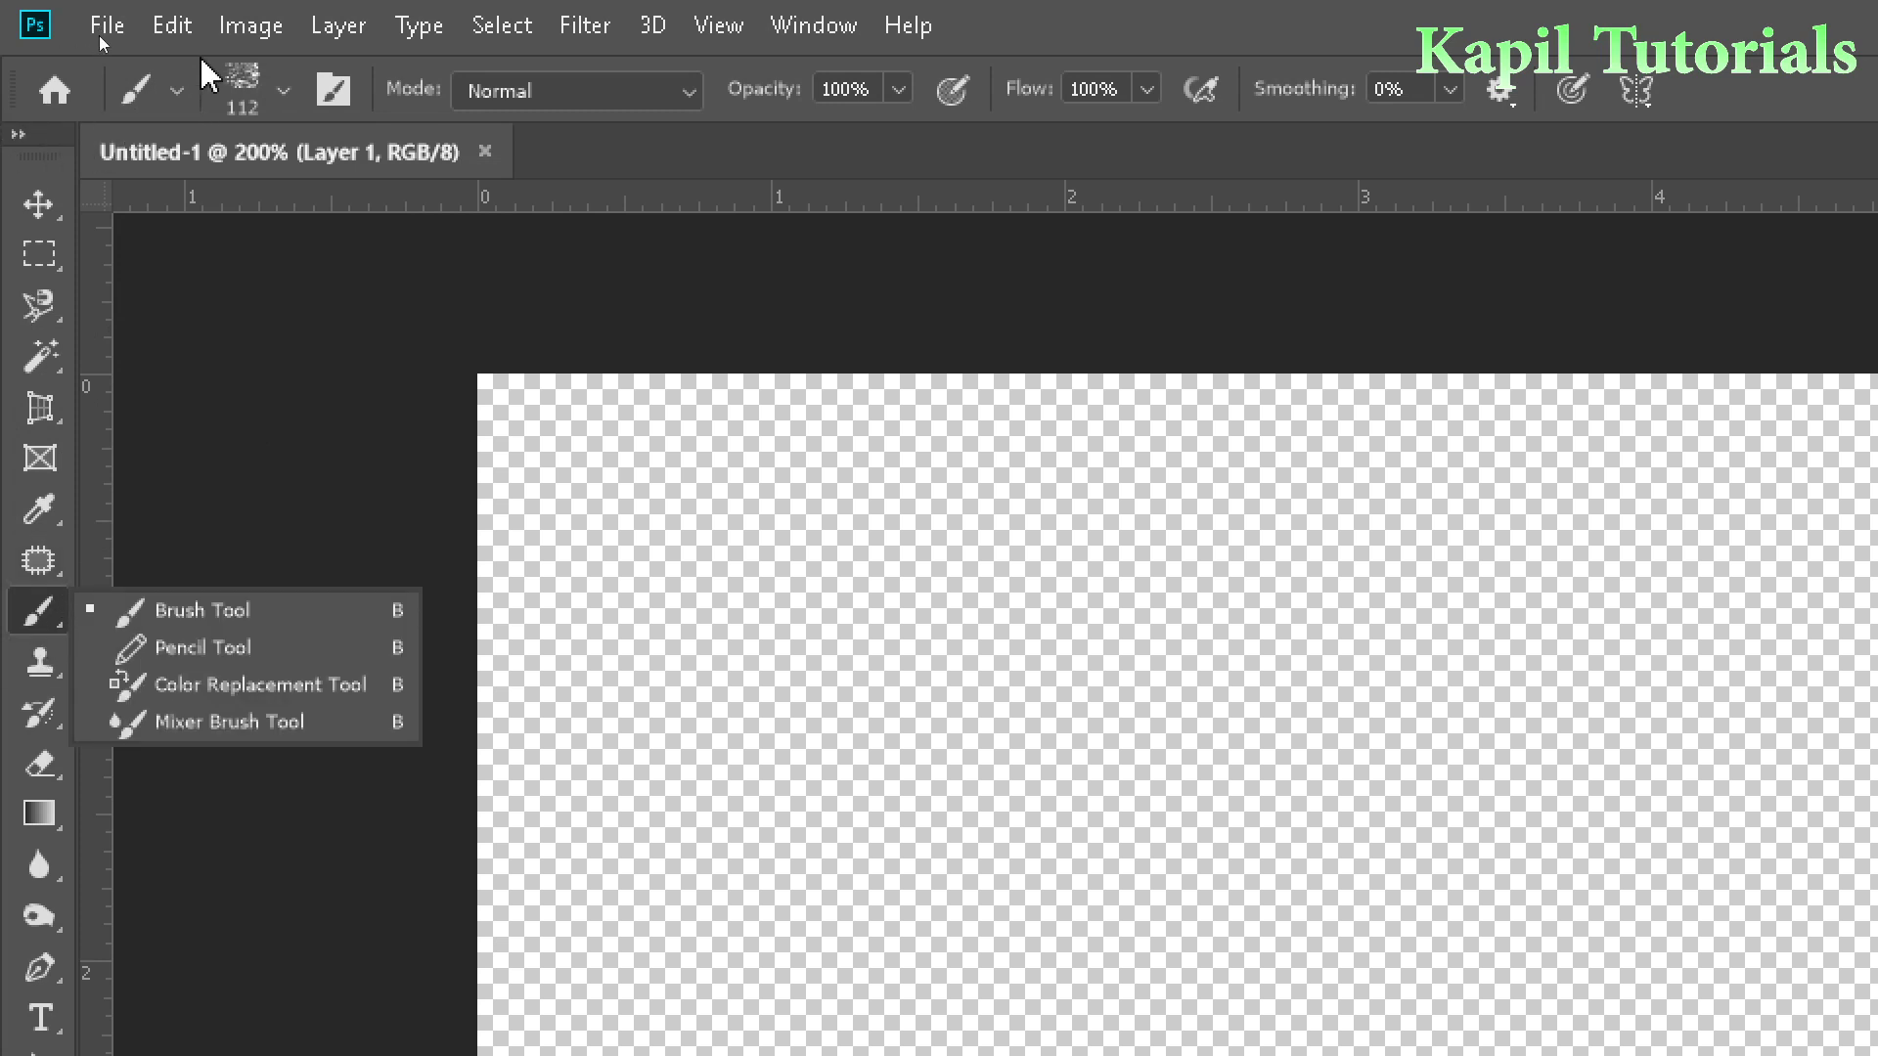
click(177, 90)
click(178, 88)
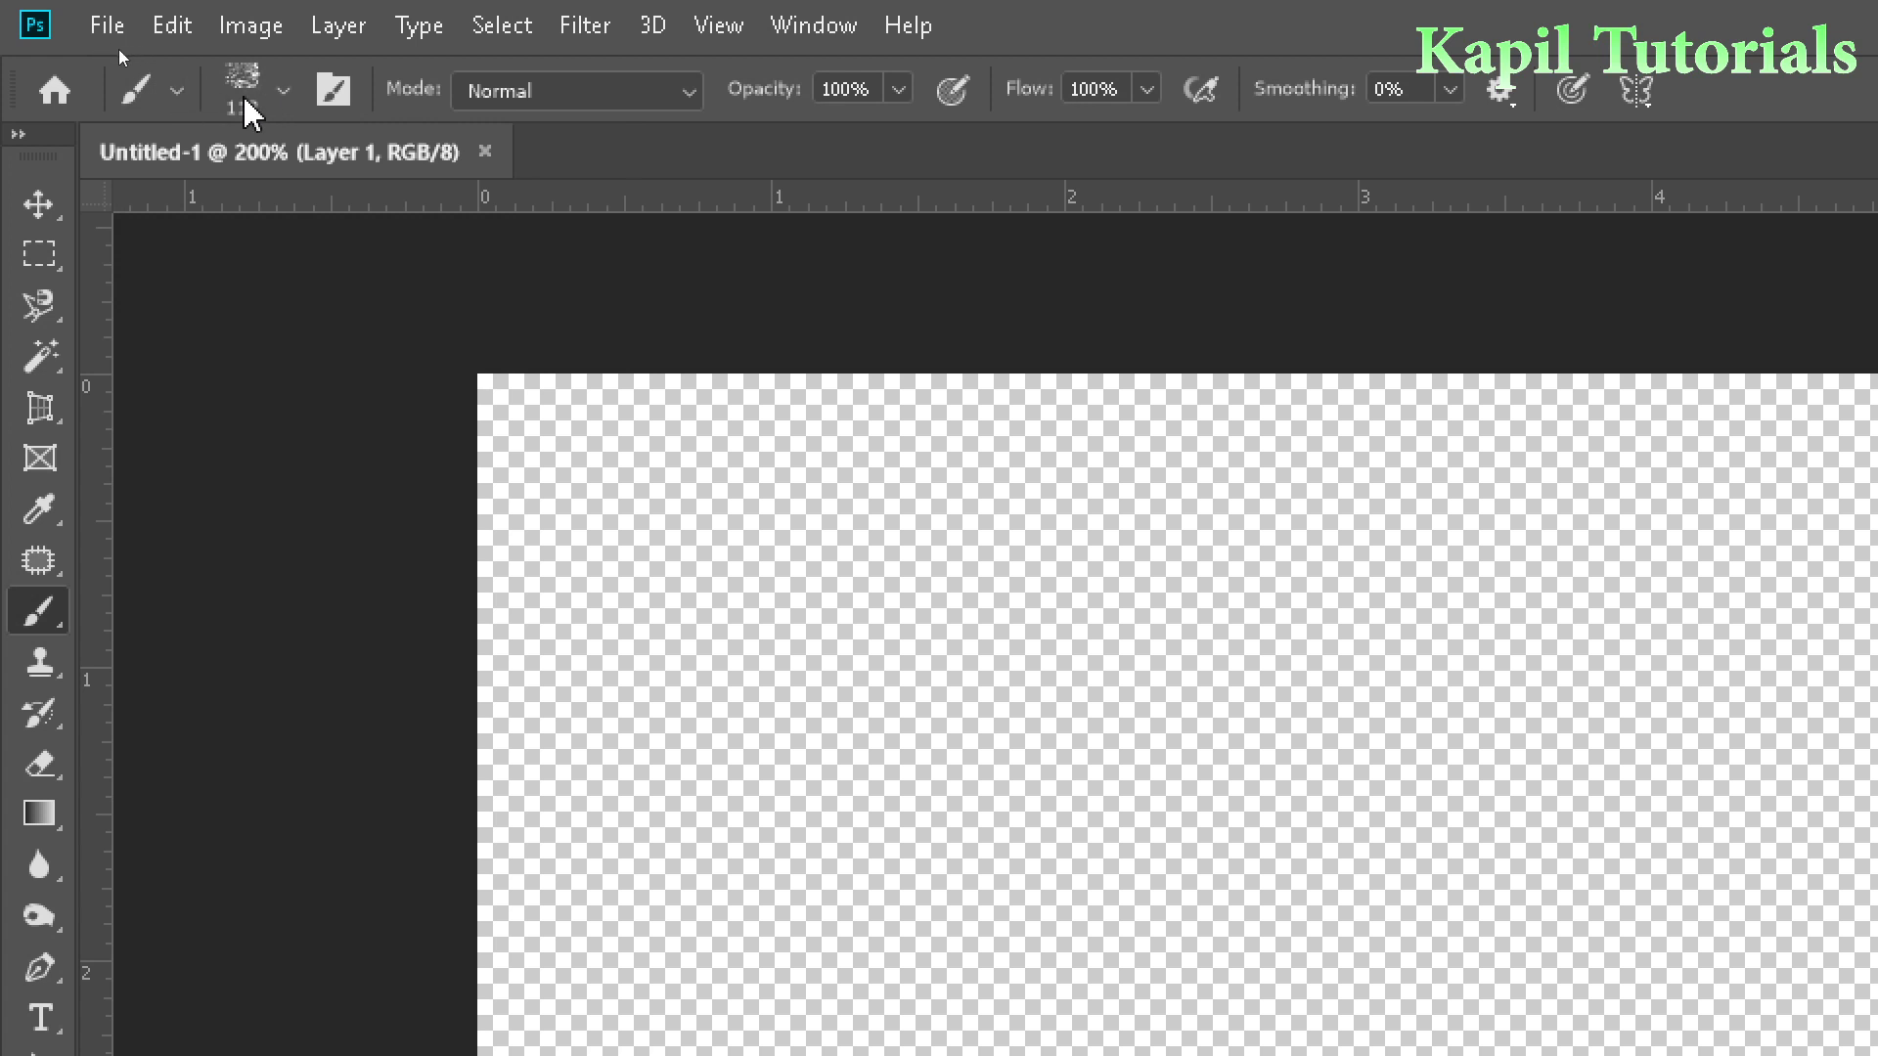
Step: Collapse the General Brushes and Dry Media Brushes groups and choose the Hard Round Pressure Size brush at 37 px
click(284, 93)
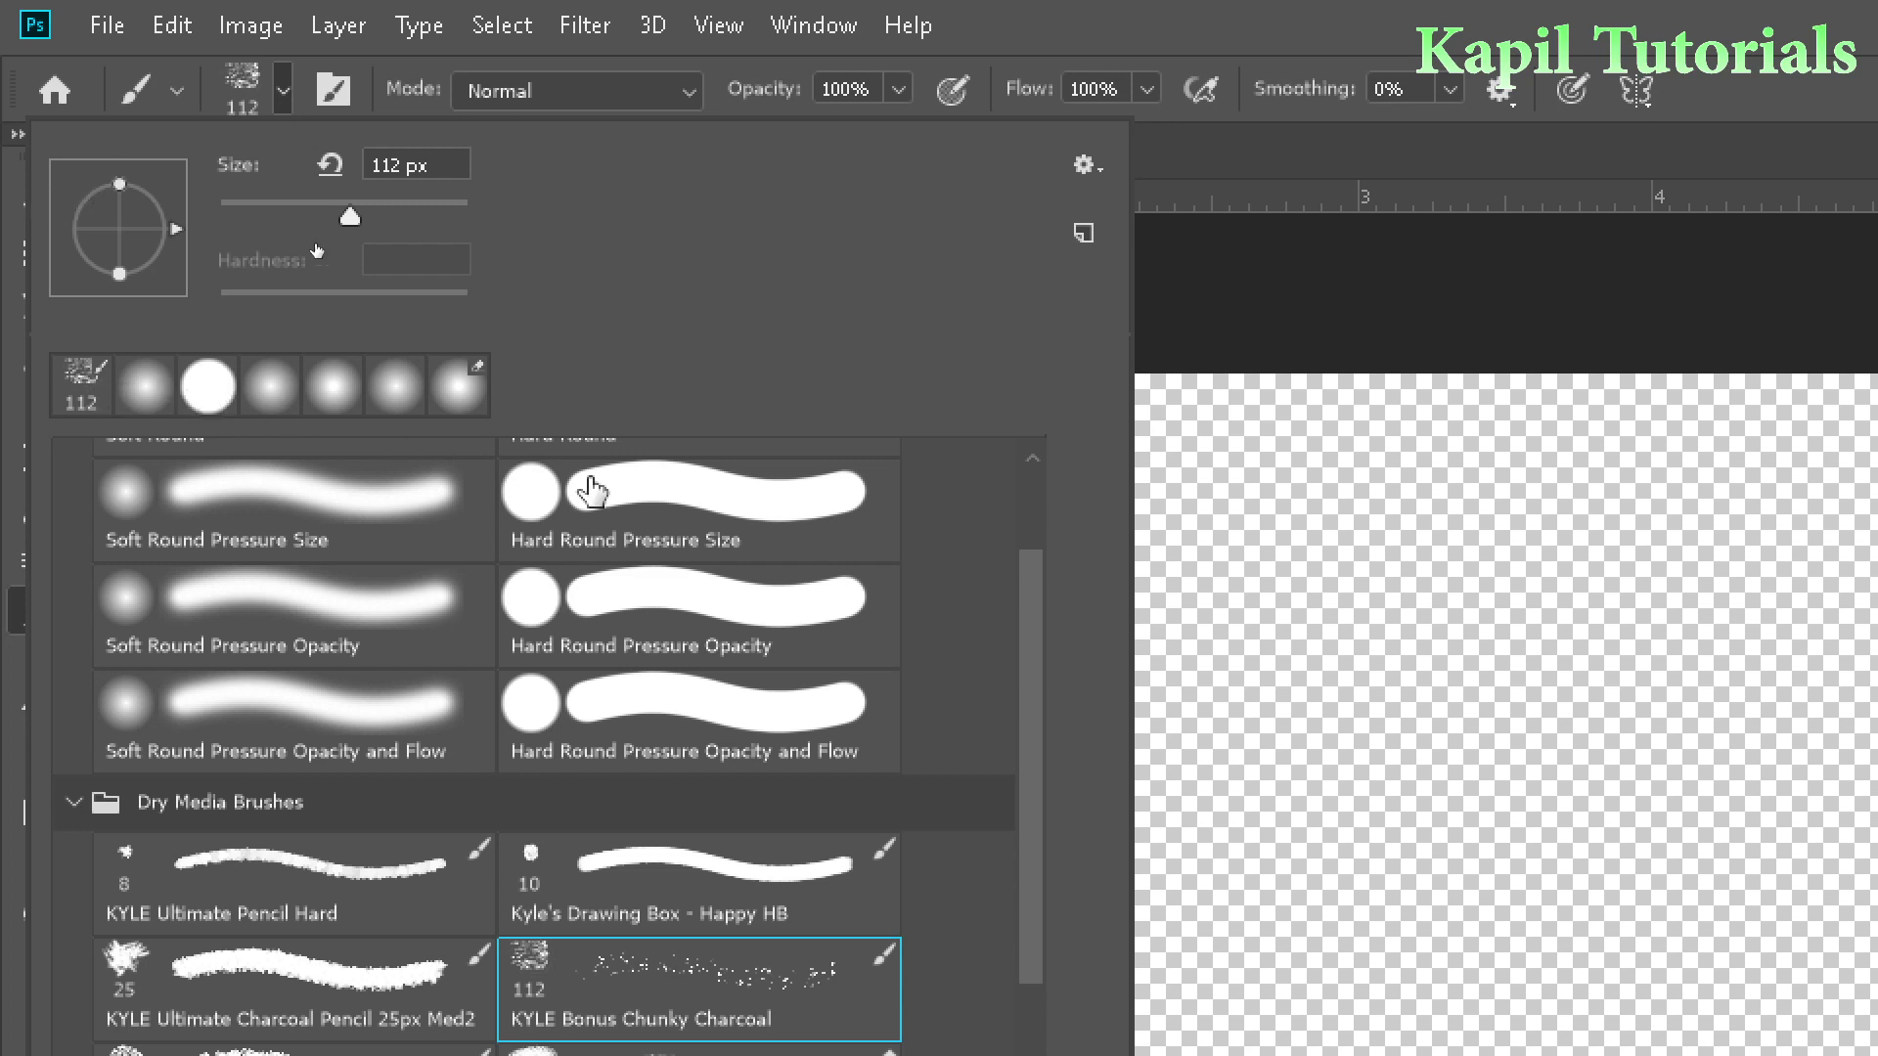
drag(1047, 607, 1054, 492)
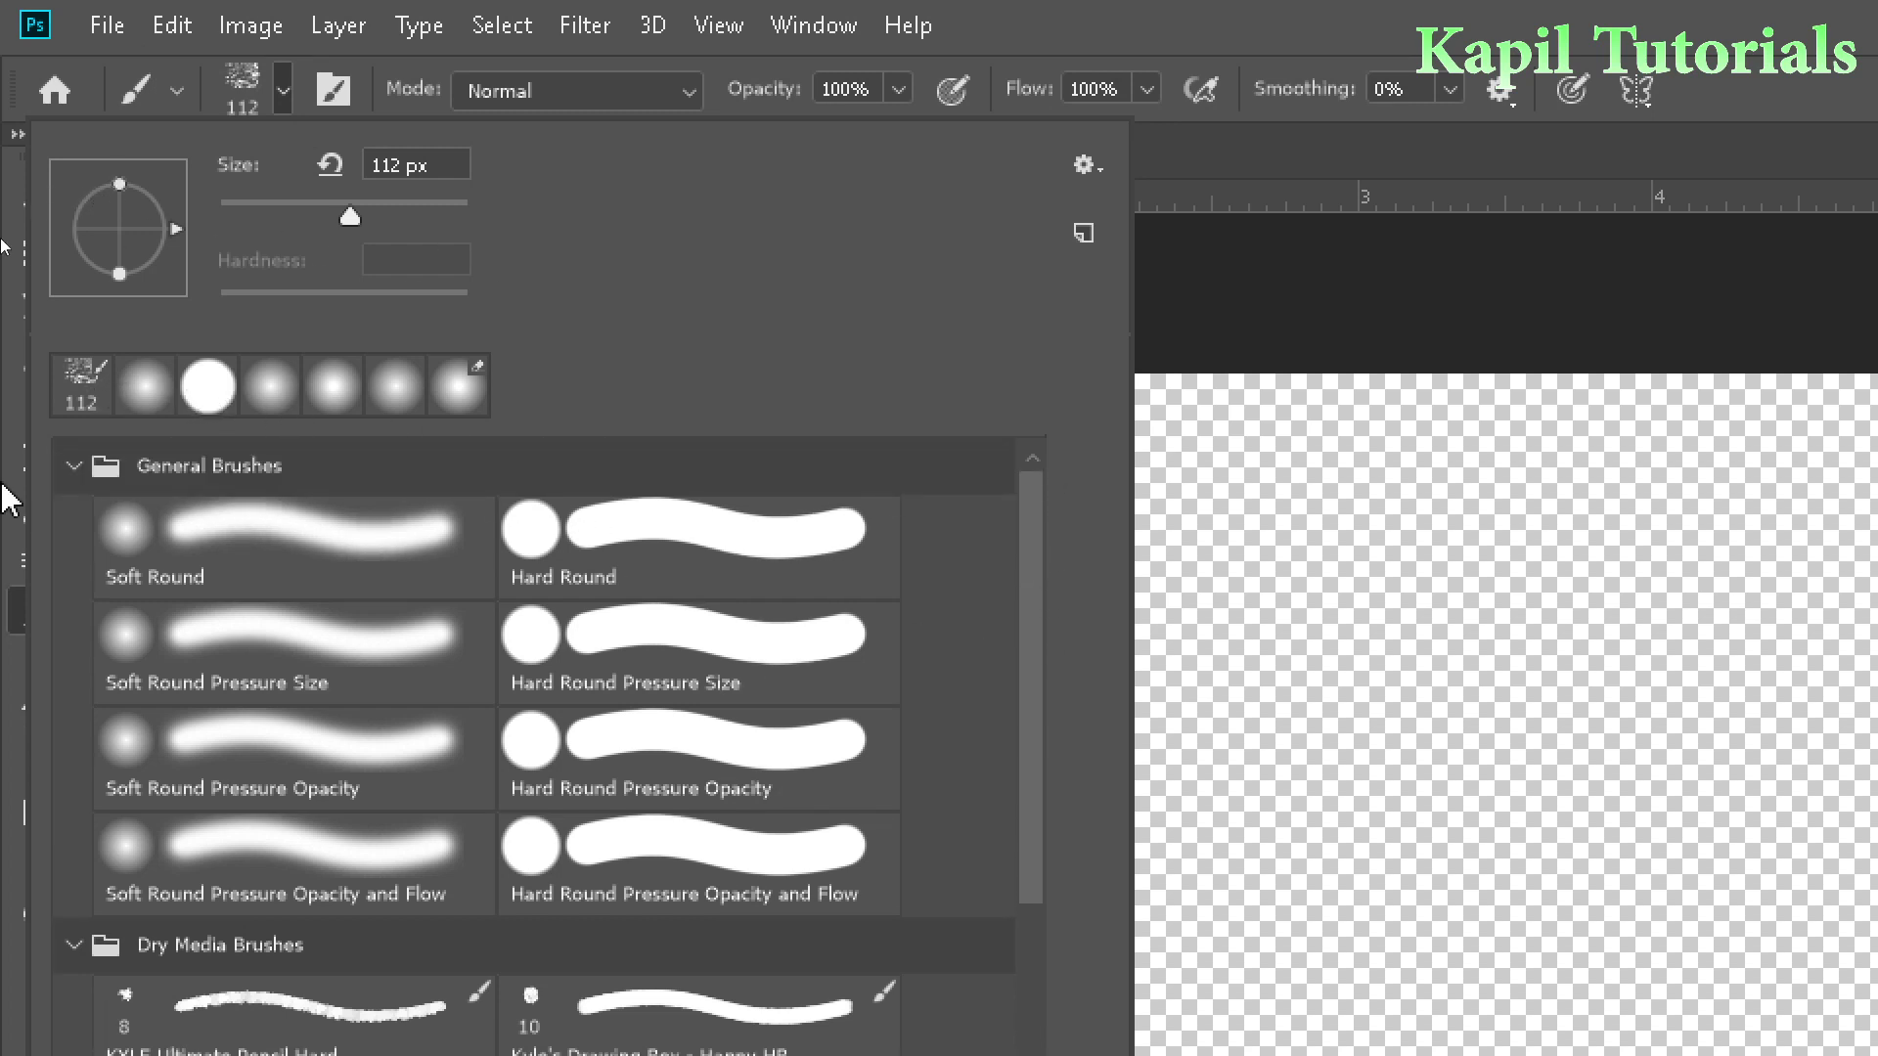
click(73, 465)
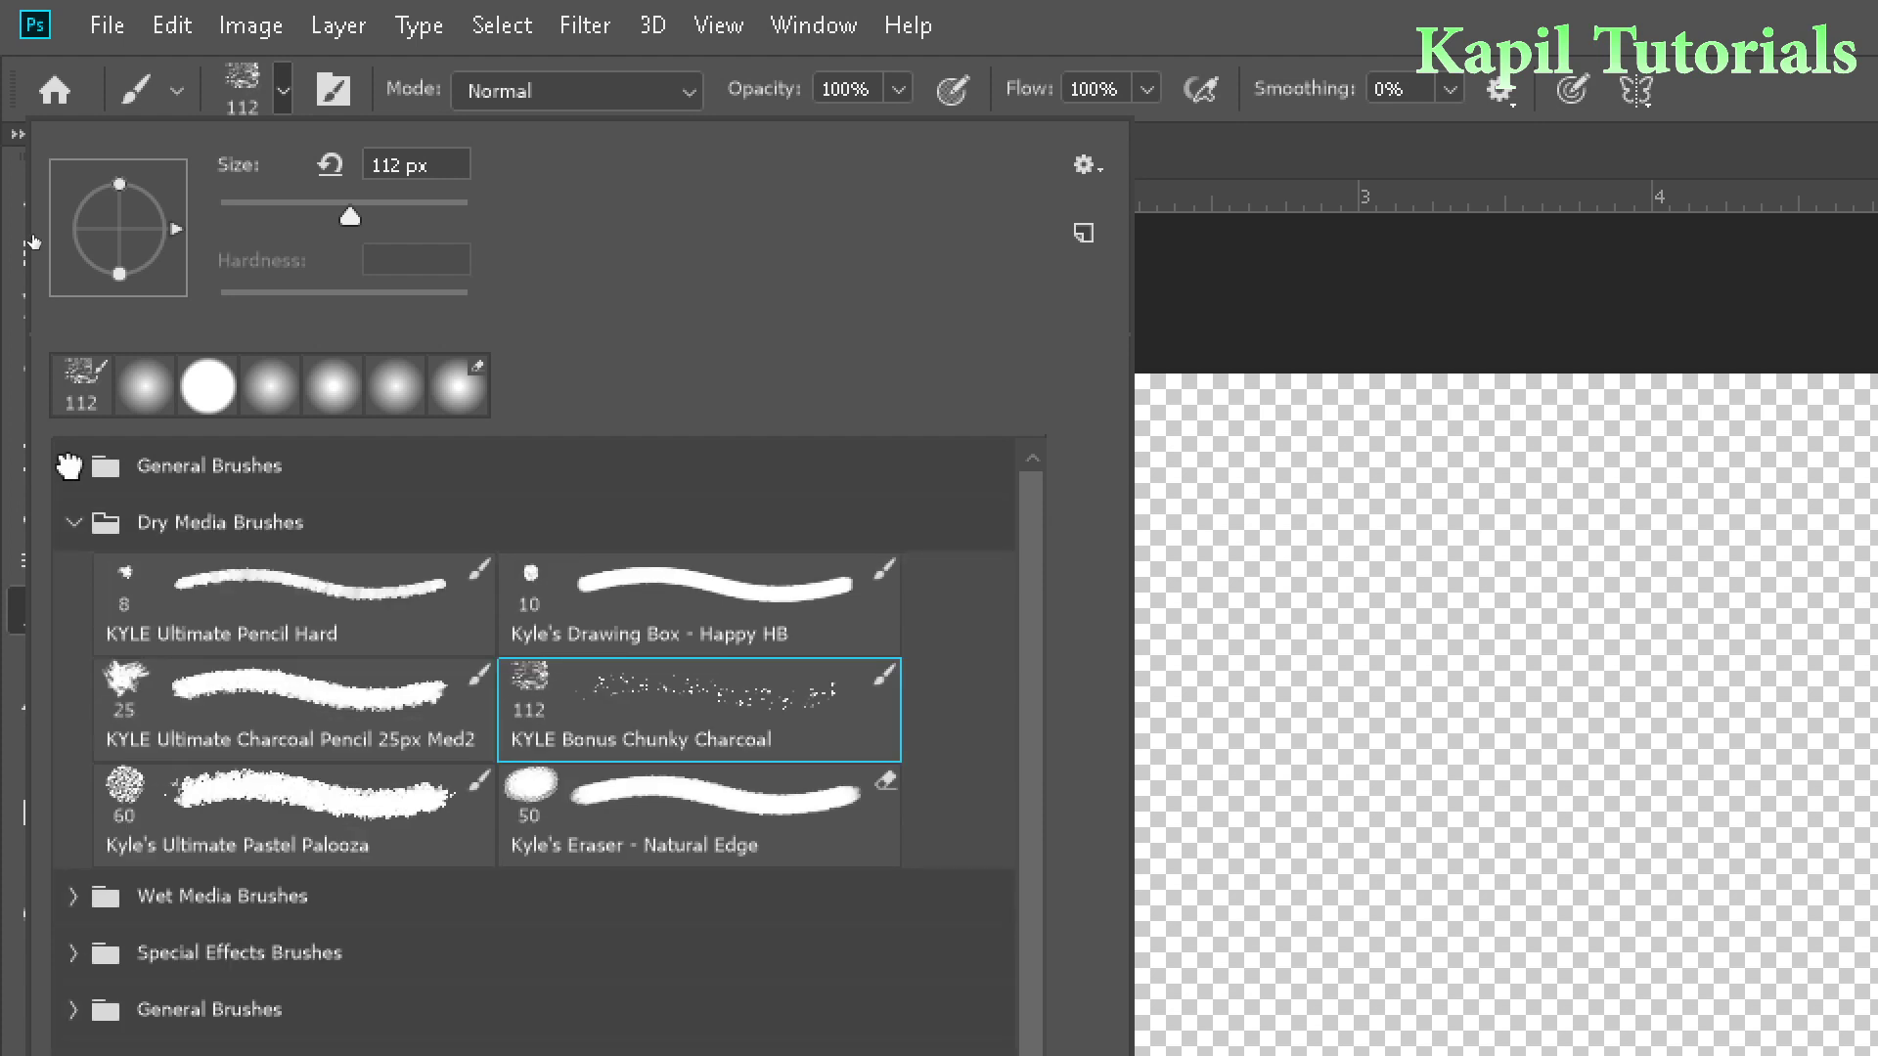
click(72, 521)
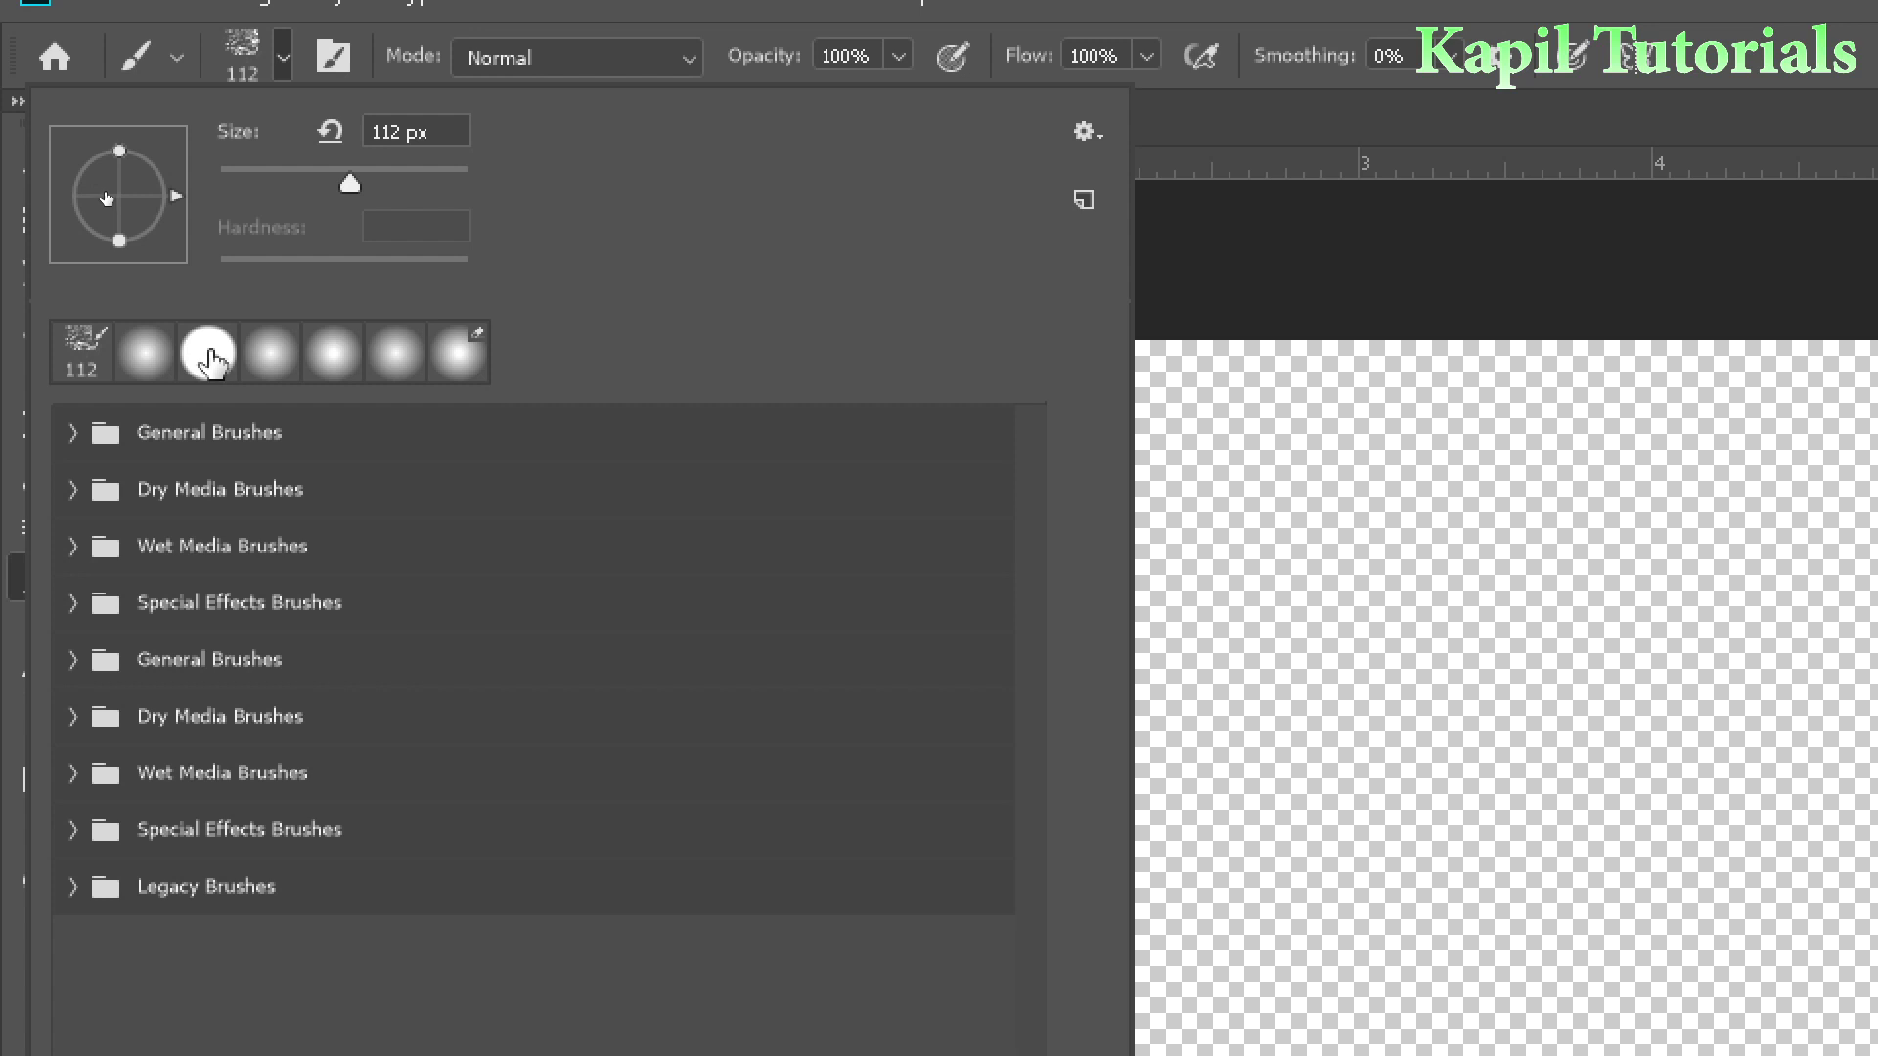
click(209, 356)
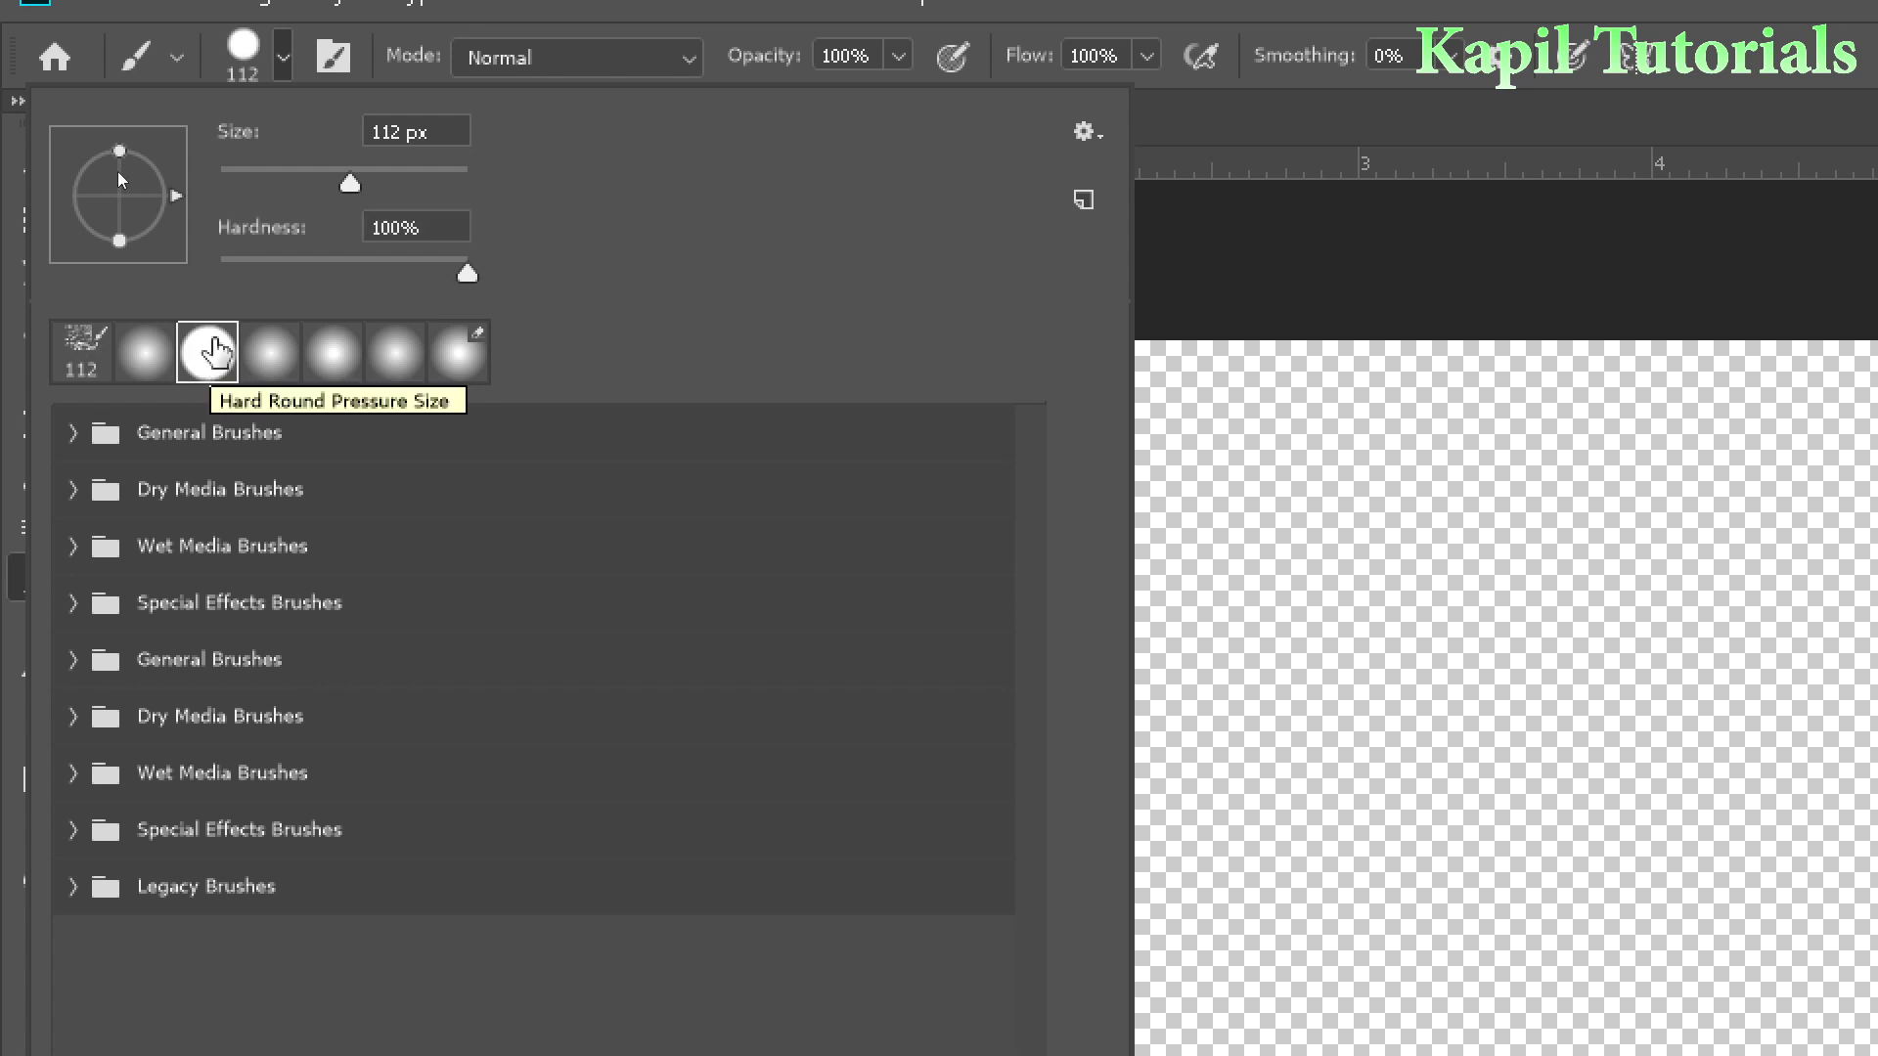
drag(350, 186, 264, 189)
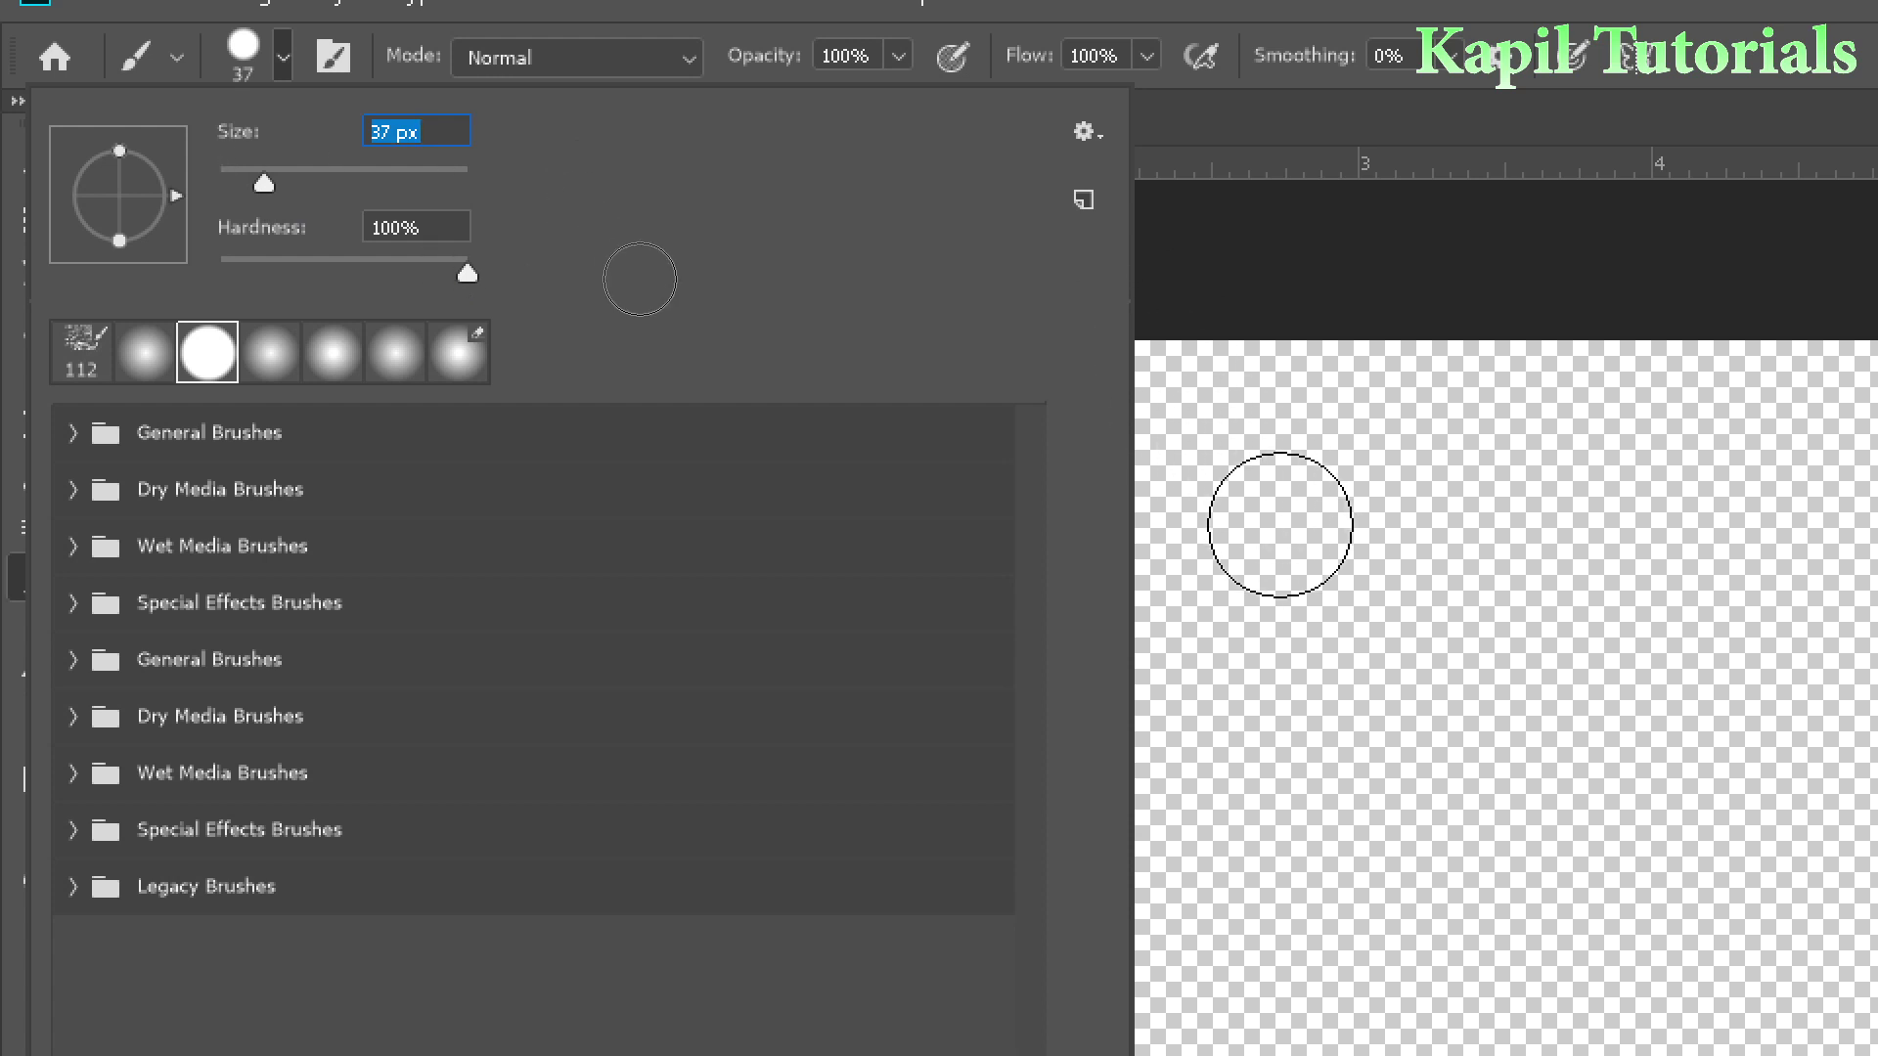
text([[[)
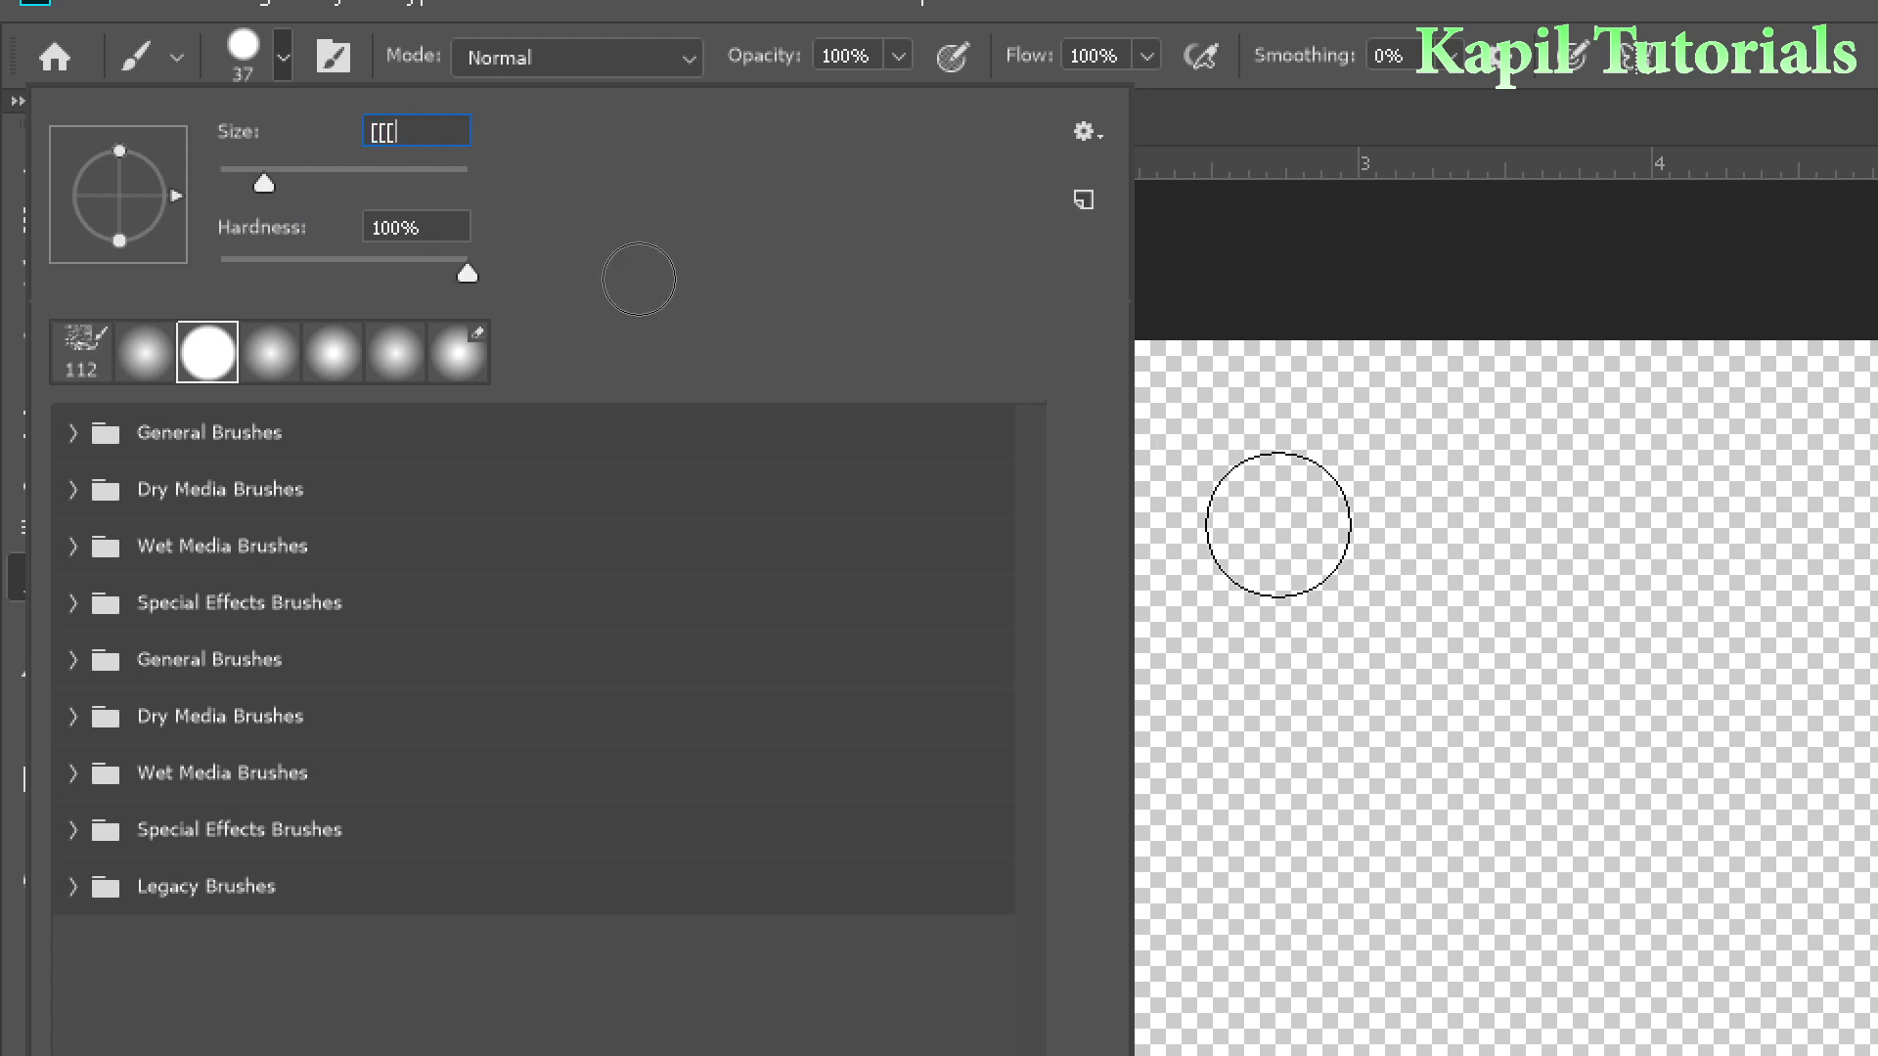
text([[[)
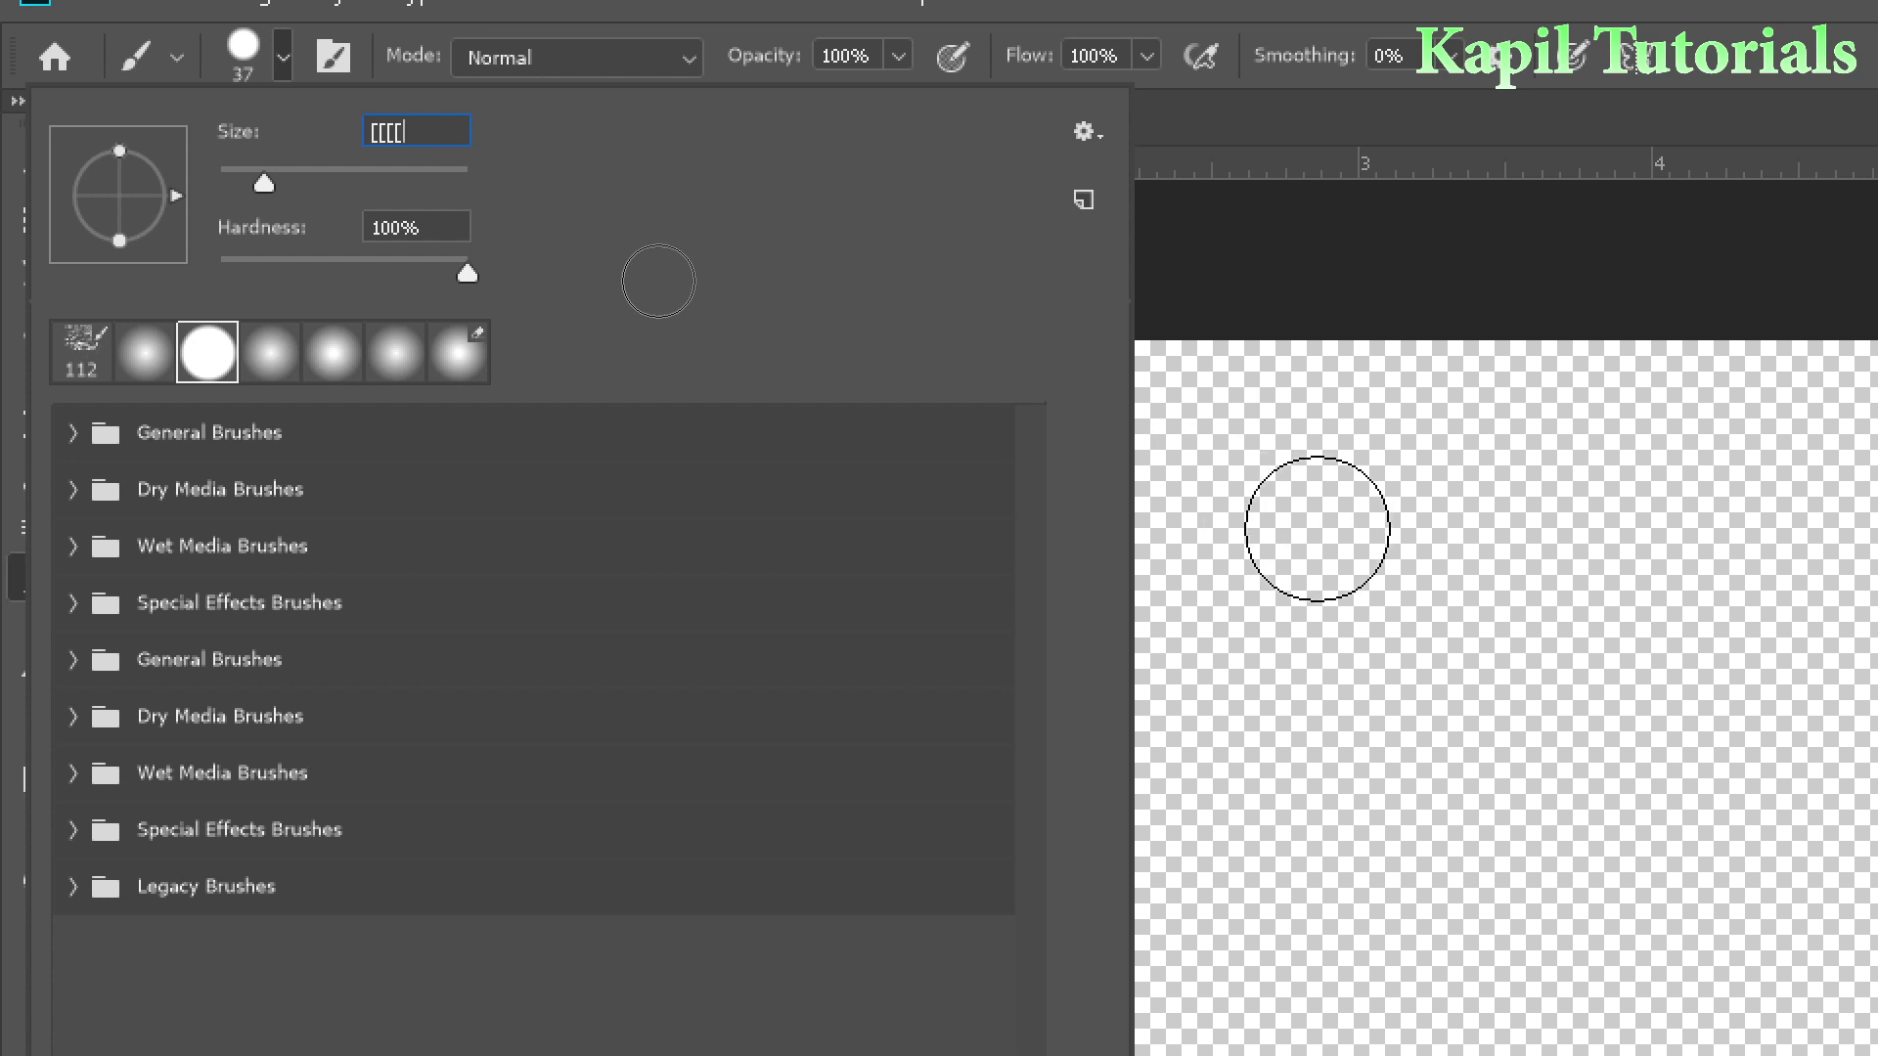
text([[)
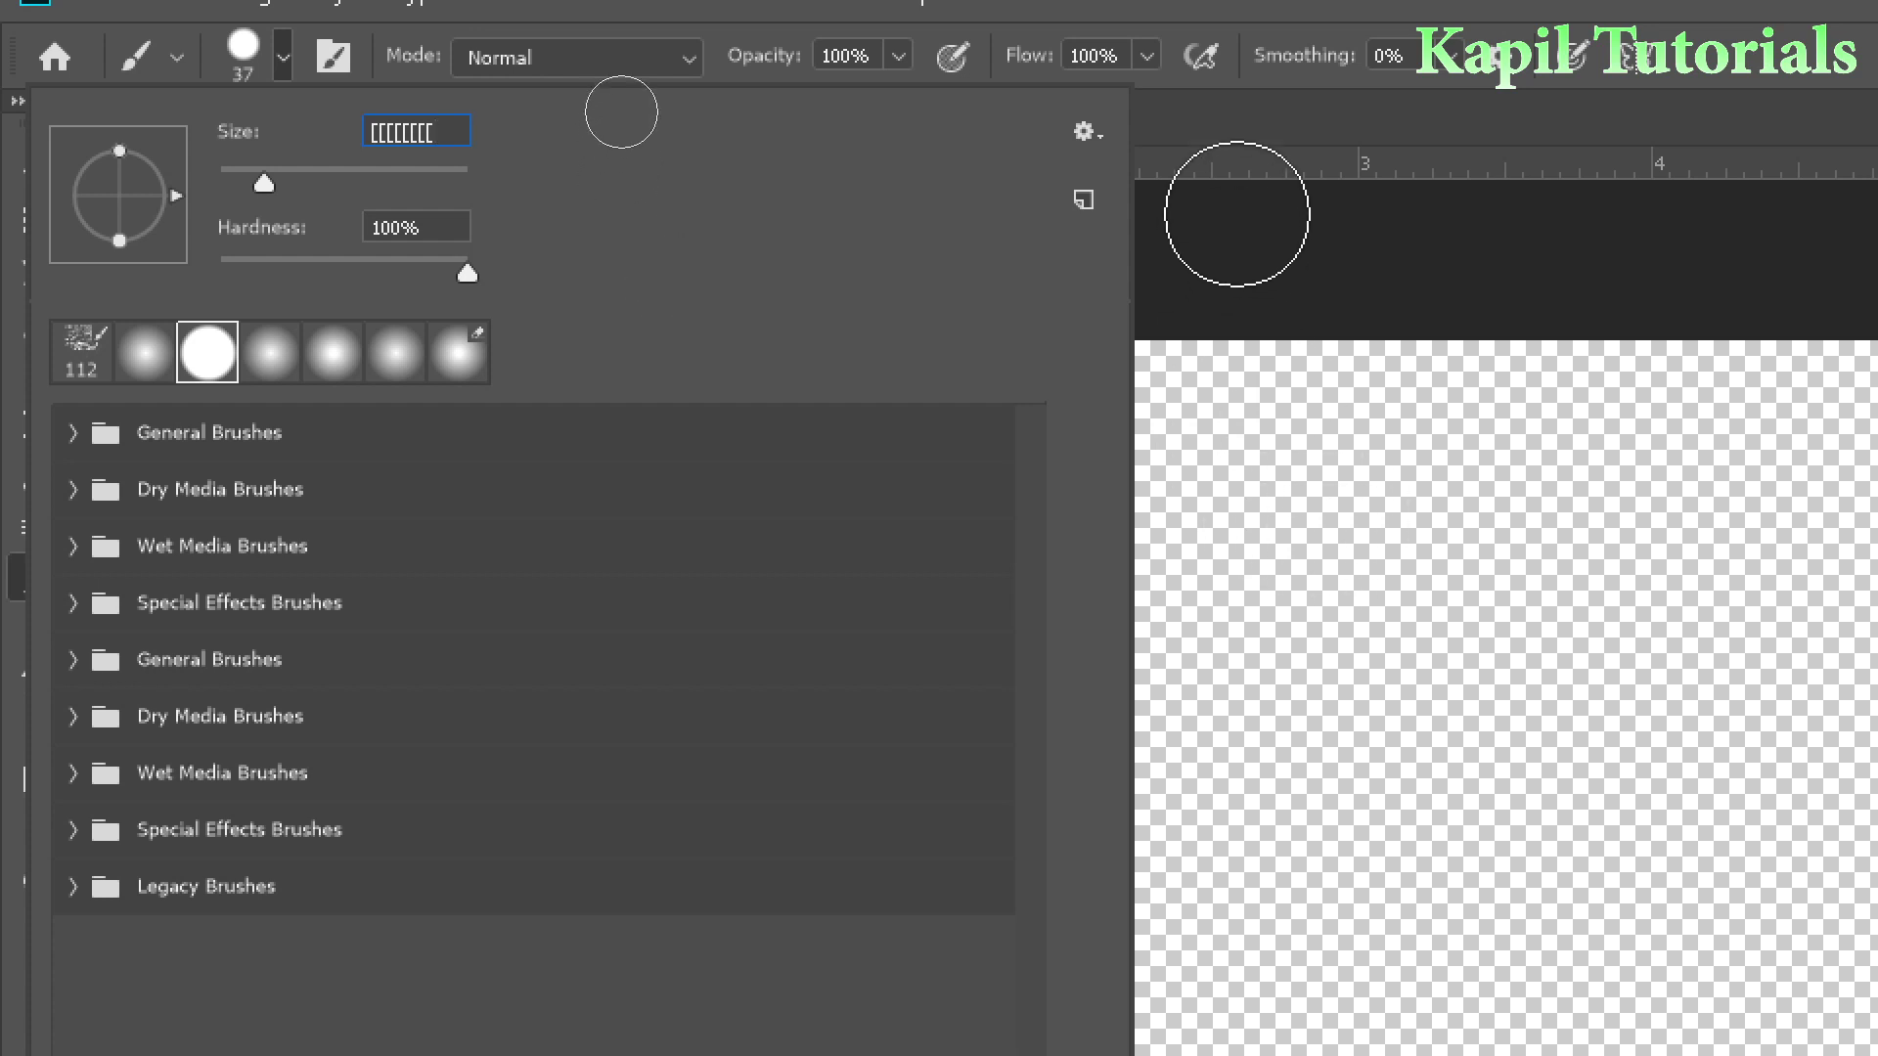
click(1316, 443)
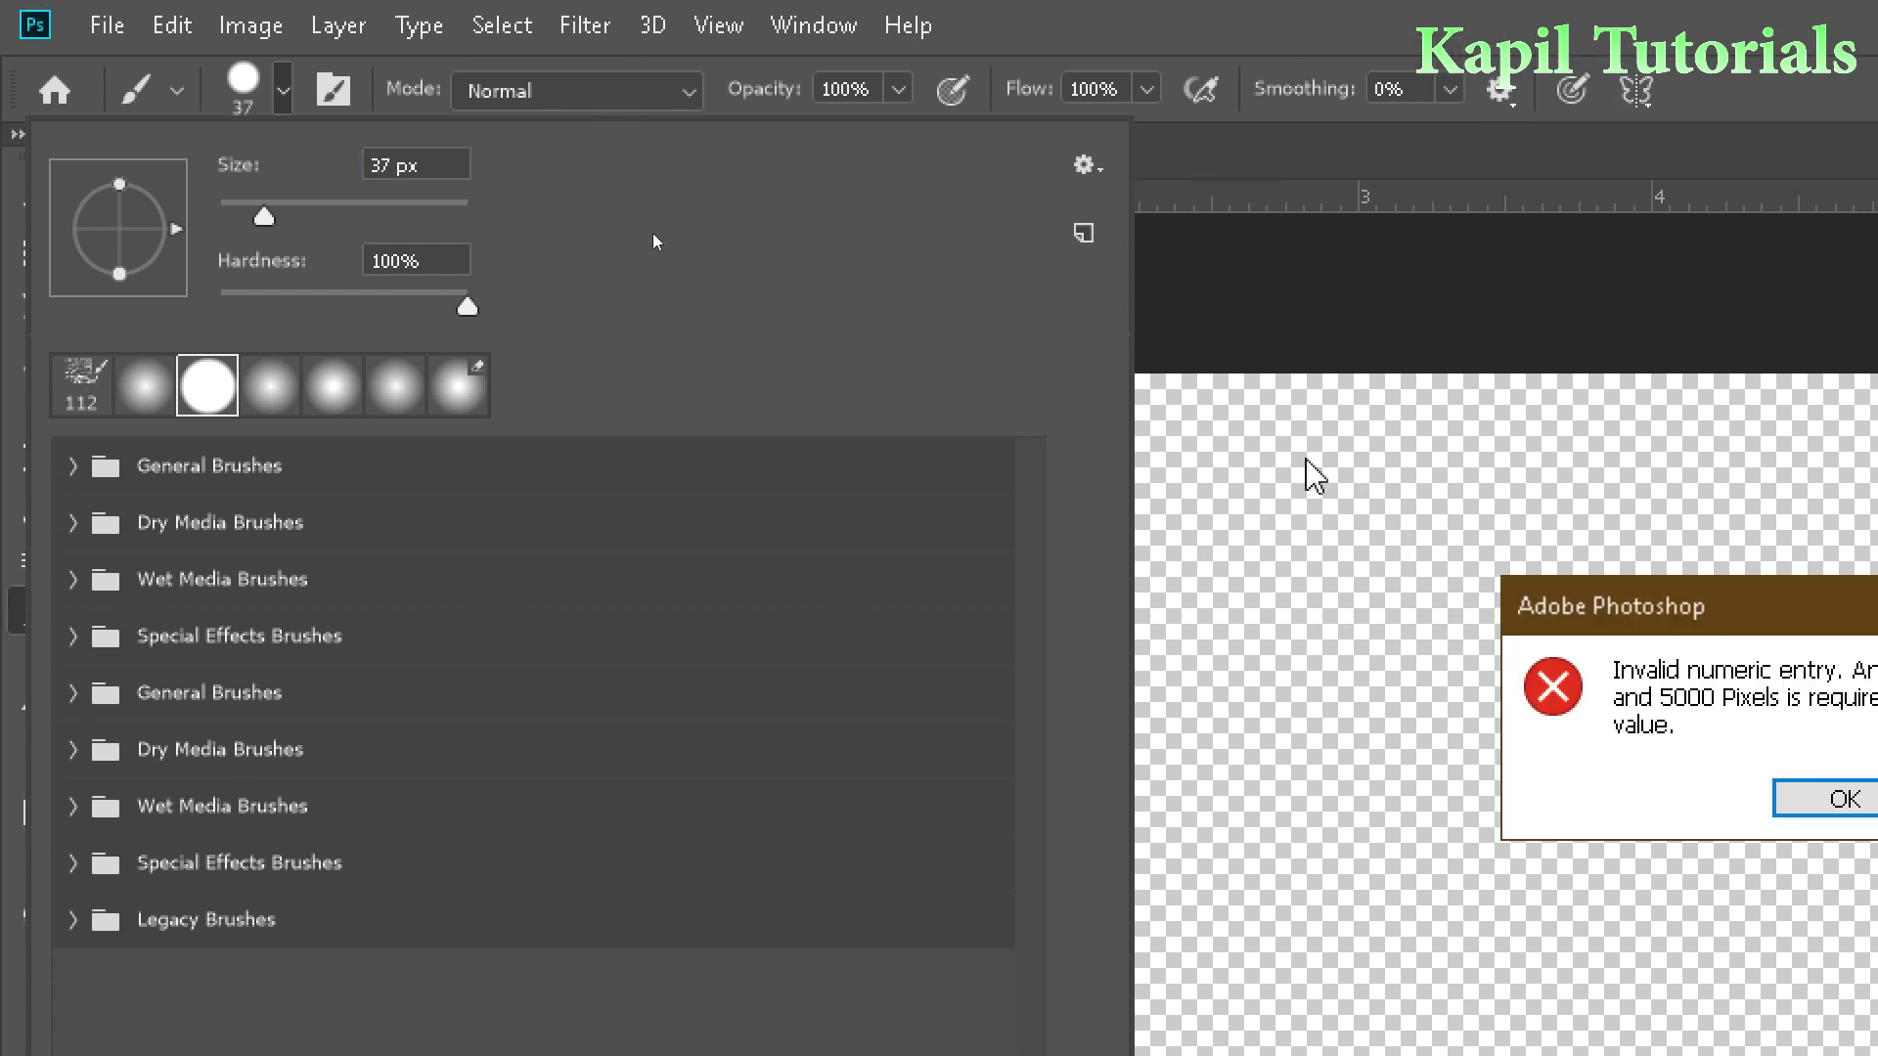
key(Return)
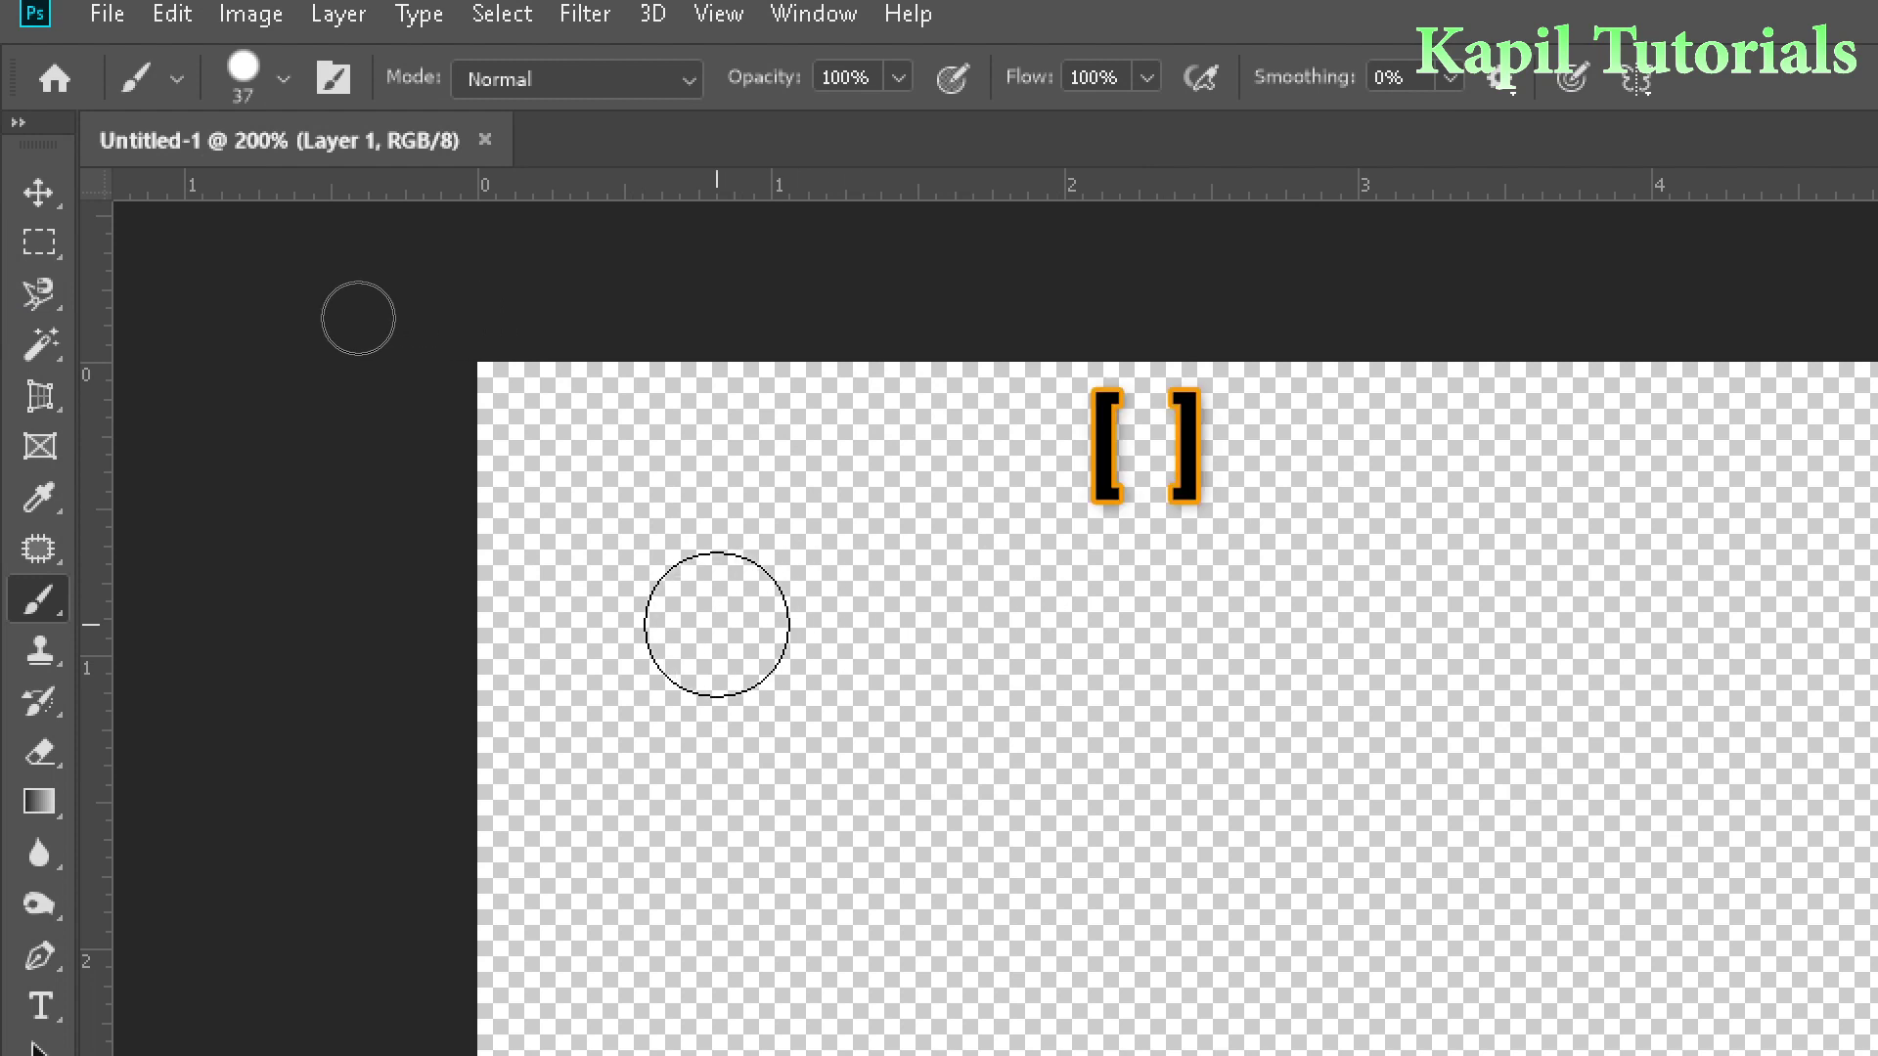
Step: Reduce the brush size step by step to 6 px
key(bracketleft)
key(bracketleft)
key(bracketleft)
key(bracketleft)
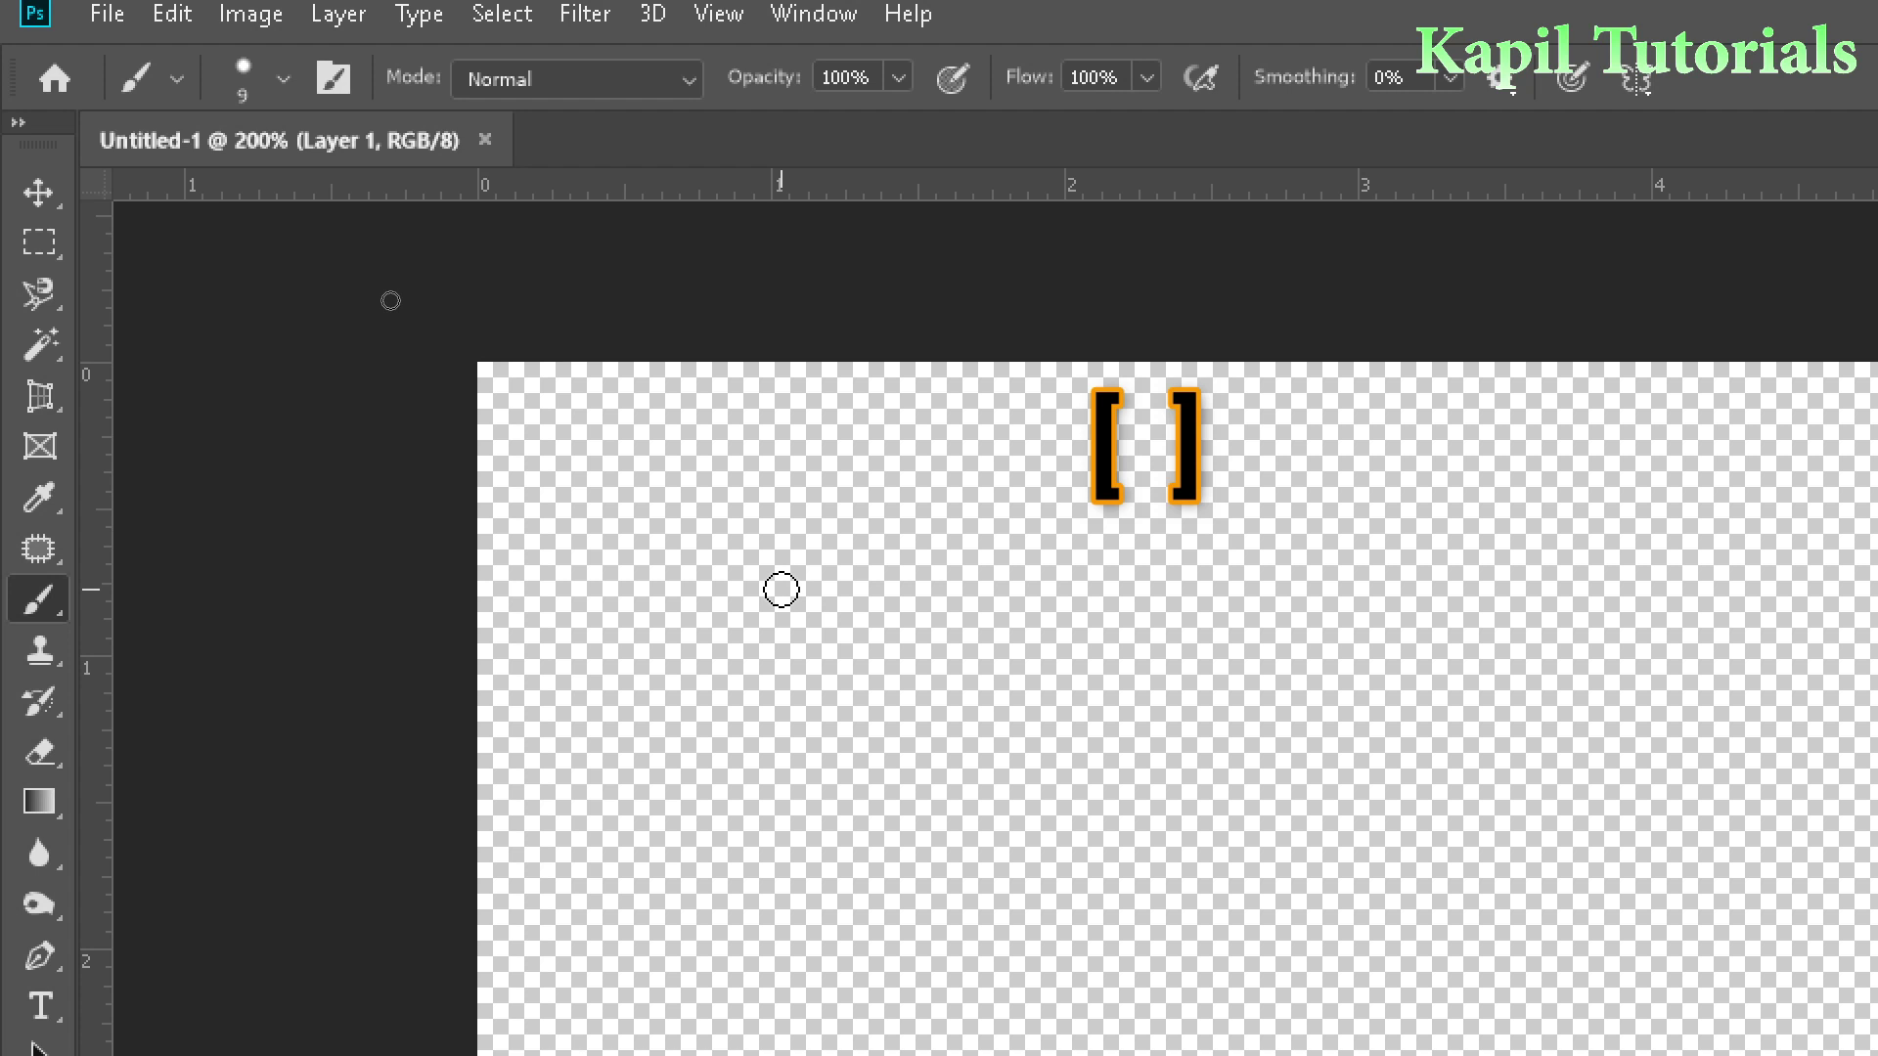
key(bracketleft)
key(bracketleft)
key(bracketleft)
key(bracketleft)
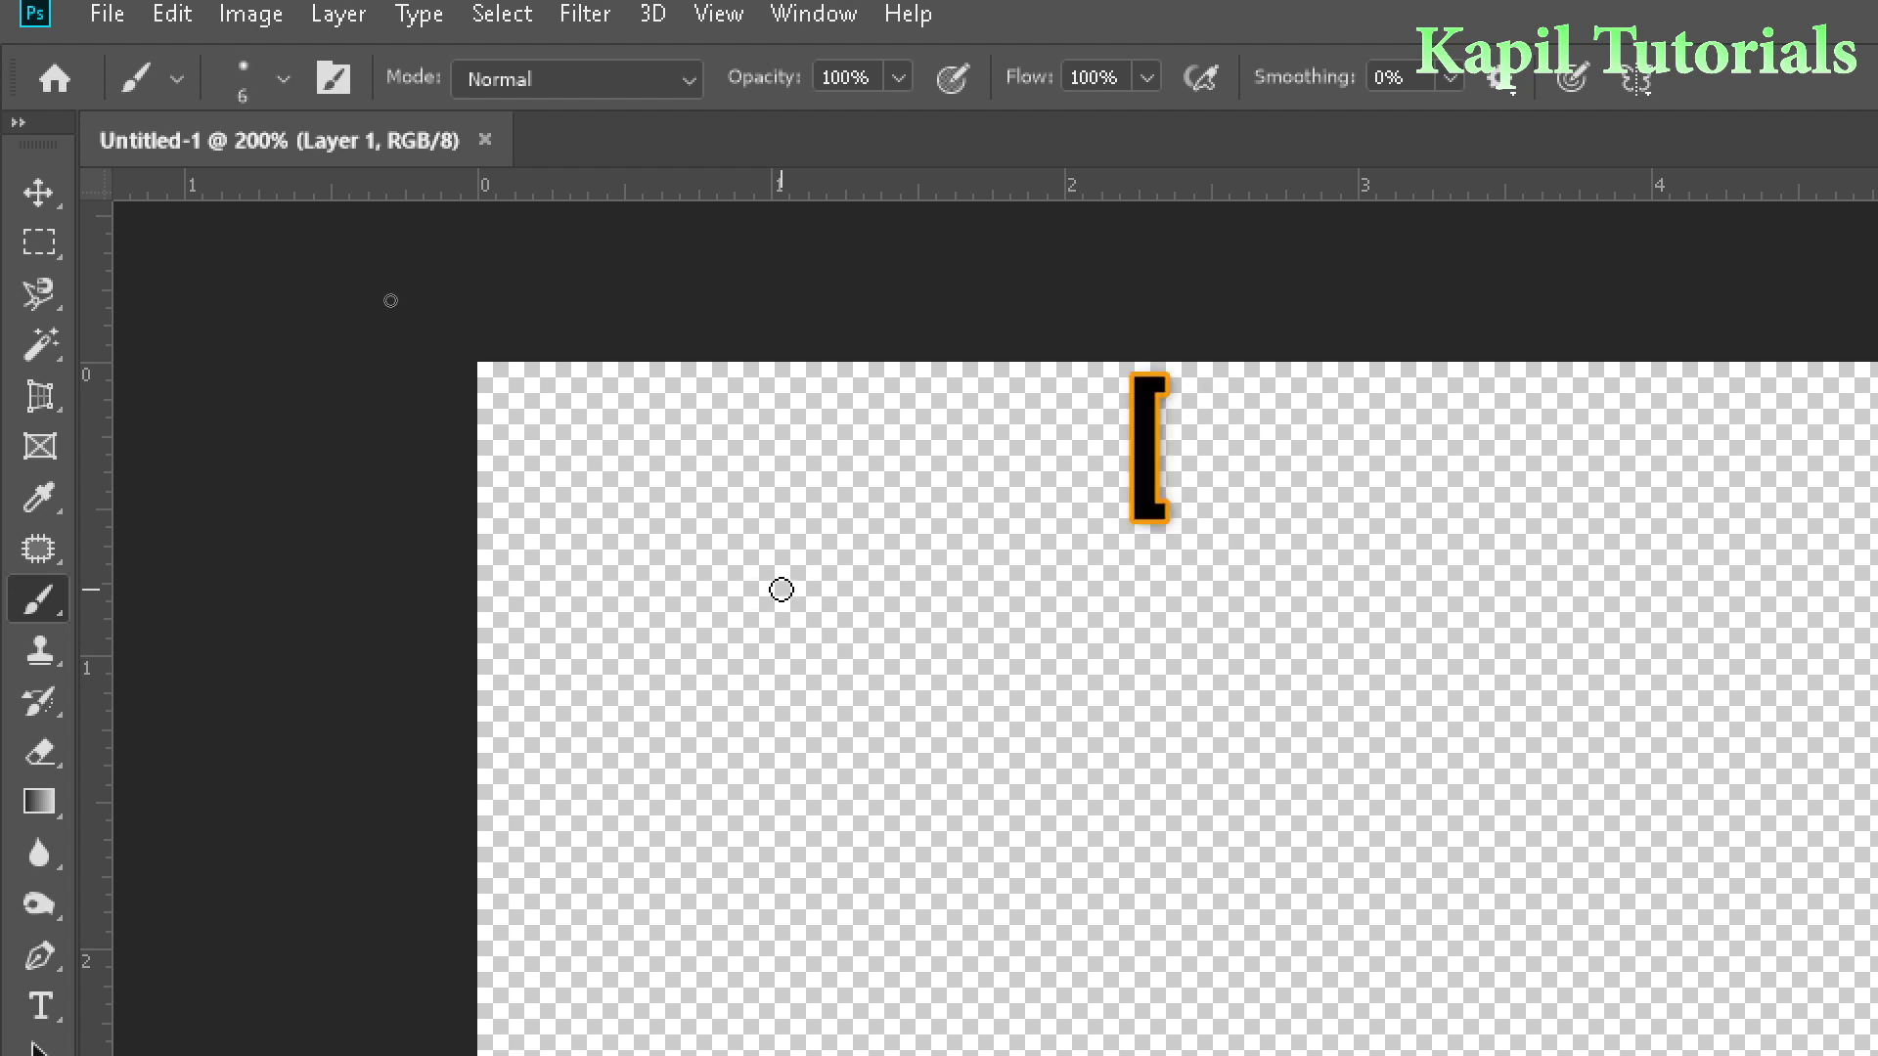
Step: Enlarge the brush step by step to 20 px
key(bracketright)
key(bracketright)
key(bracketright)
key(bracketright)
key(bracketright)
key(bracketright)
key(bracketright)
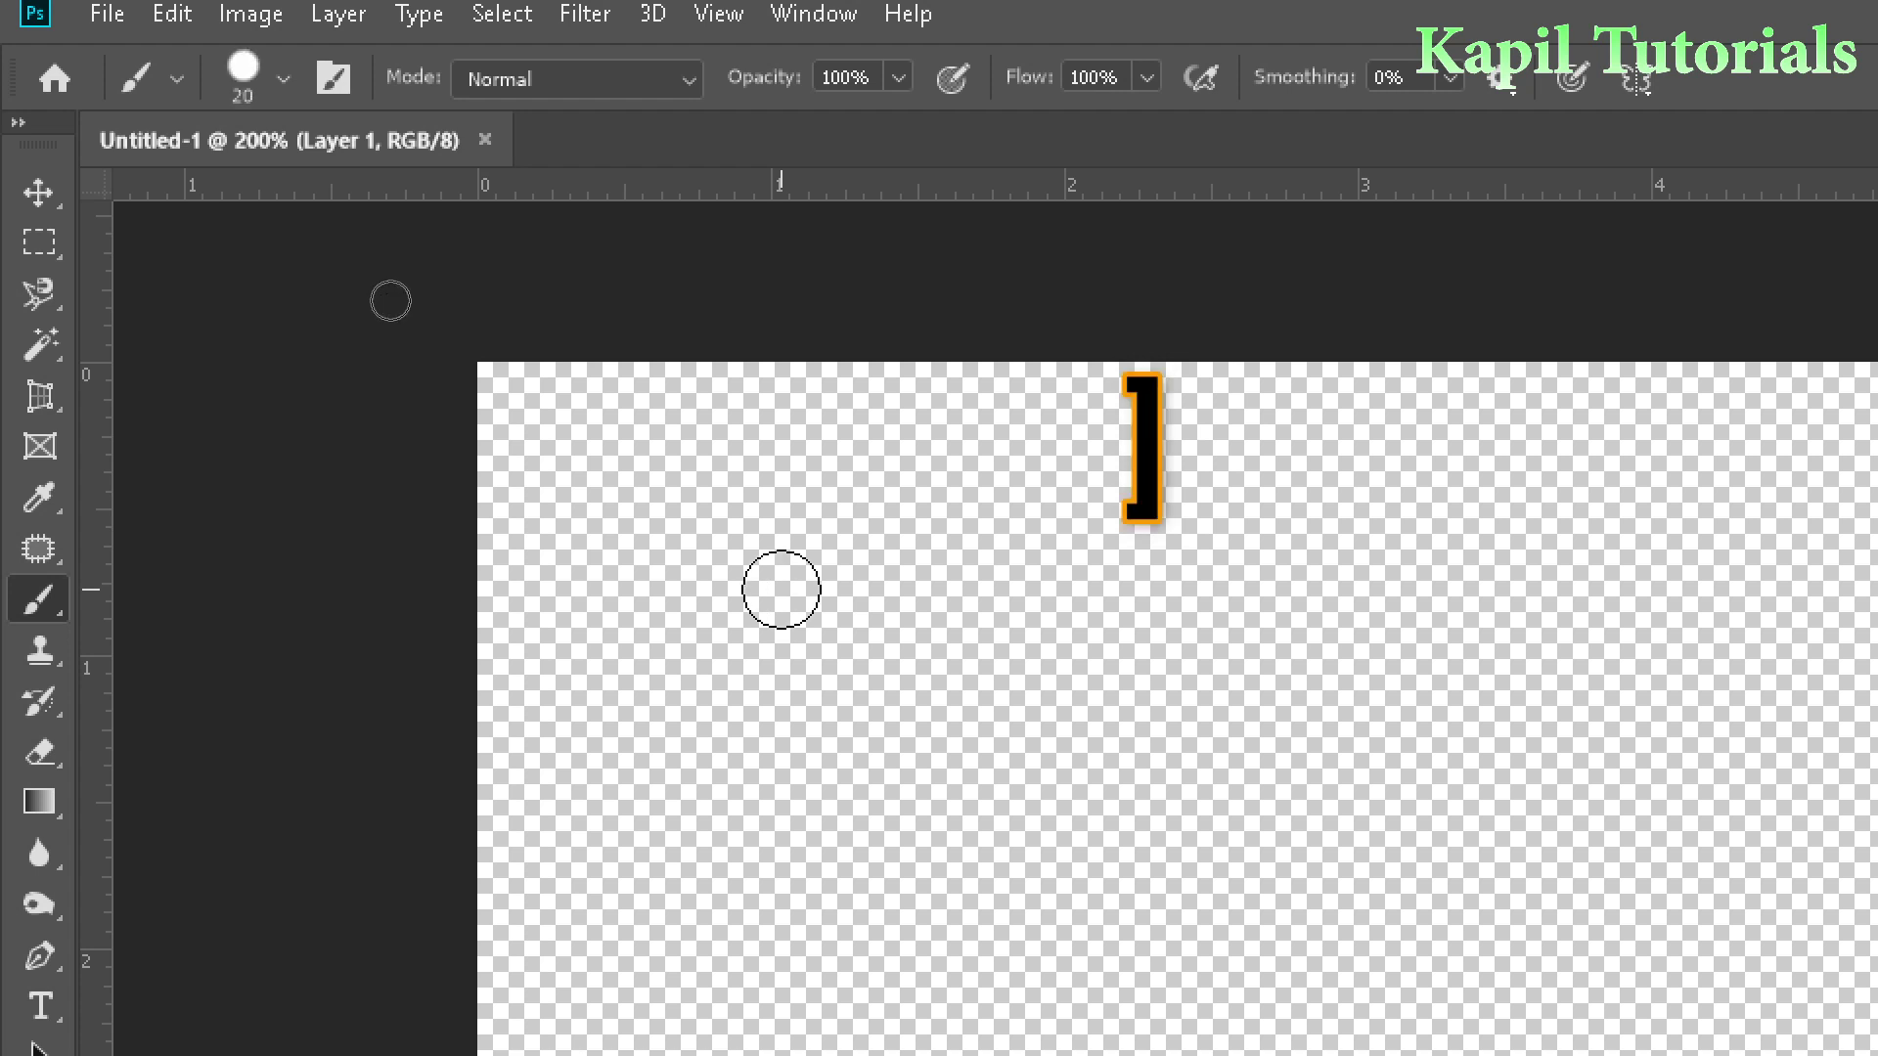
Step: Reduce the brush size to 15 px and paint two crossing black strokes and a short horizontal dash near the canvas's upper edge
key(bracketleft)
key(bracketleft)
mouse_move(631, 623)
mouse_down()
mouse_move(767, 573)
mouse_move(1094, 587)
mouse_up()
mouse_move(794, 730)
mouse_down()
mouse_move(854, 629)
mouse_move(1014, 513)
mouse_move(1135, 459)
mouse_up()
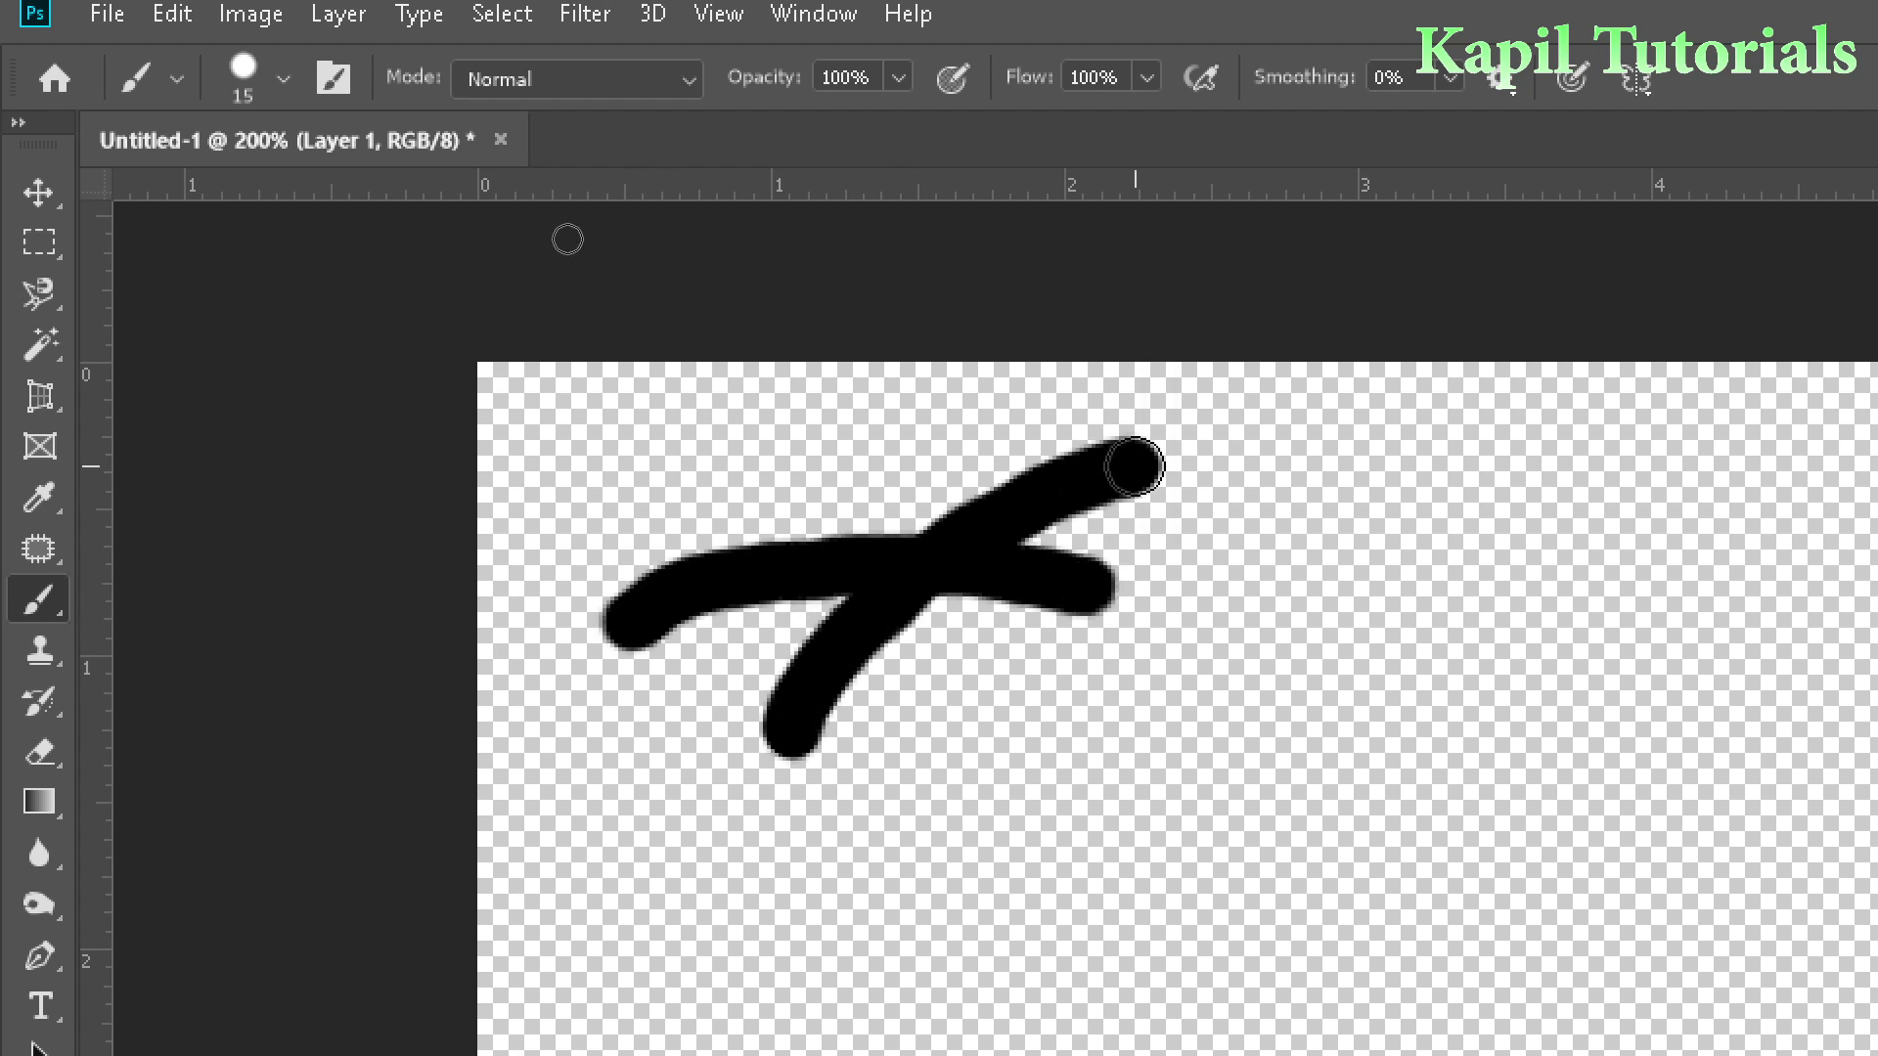
drag(1265, 555, 1408, 552)
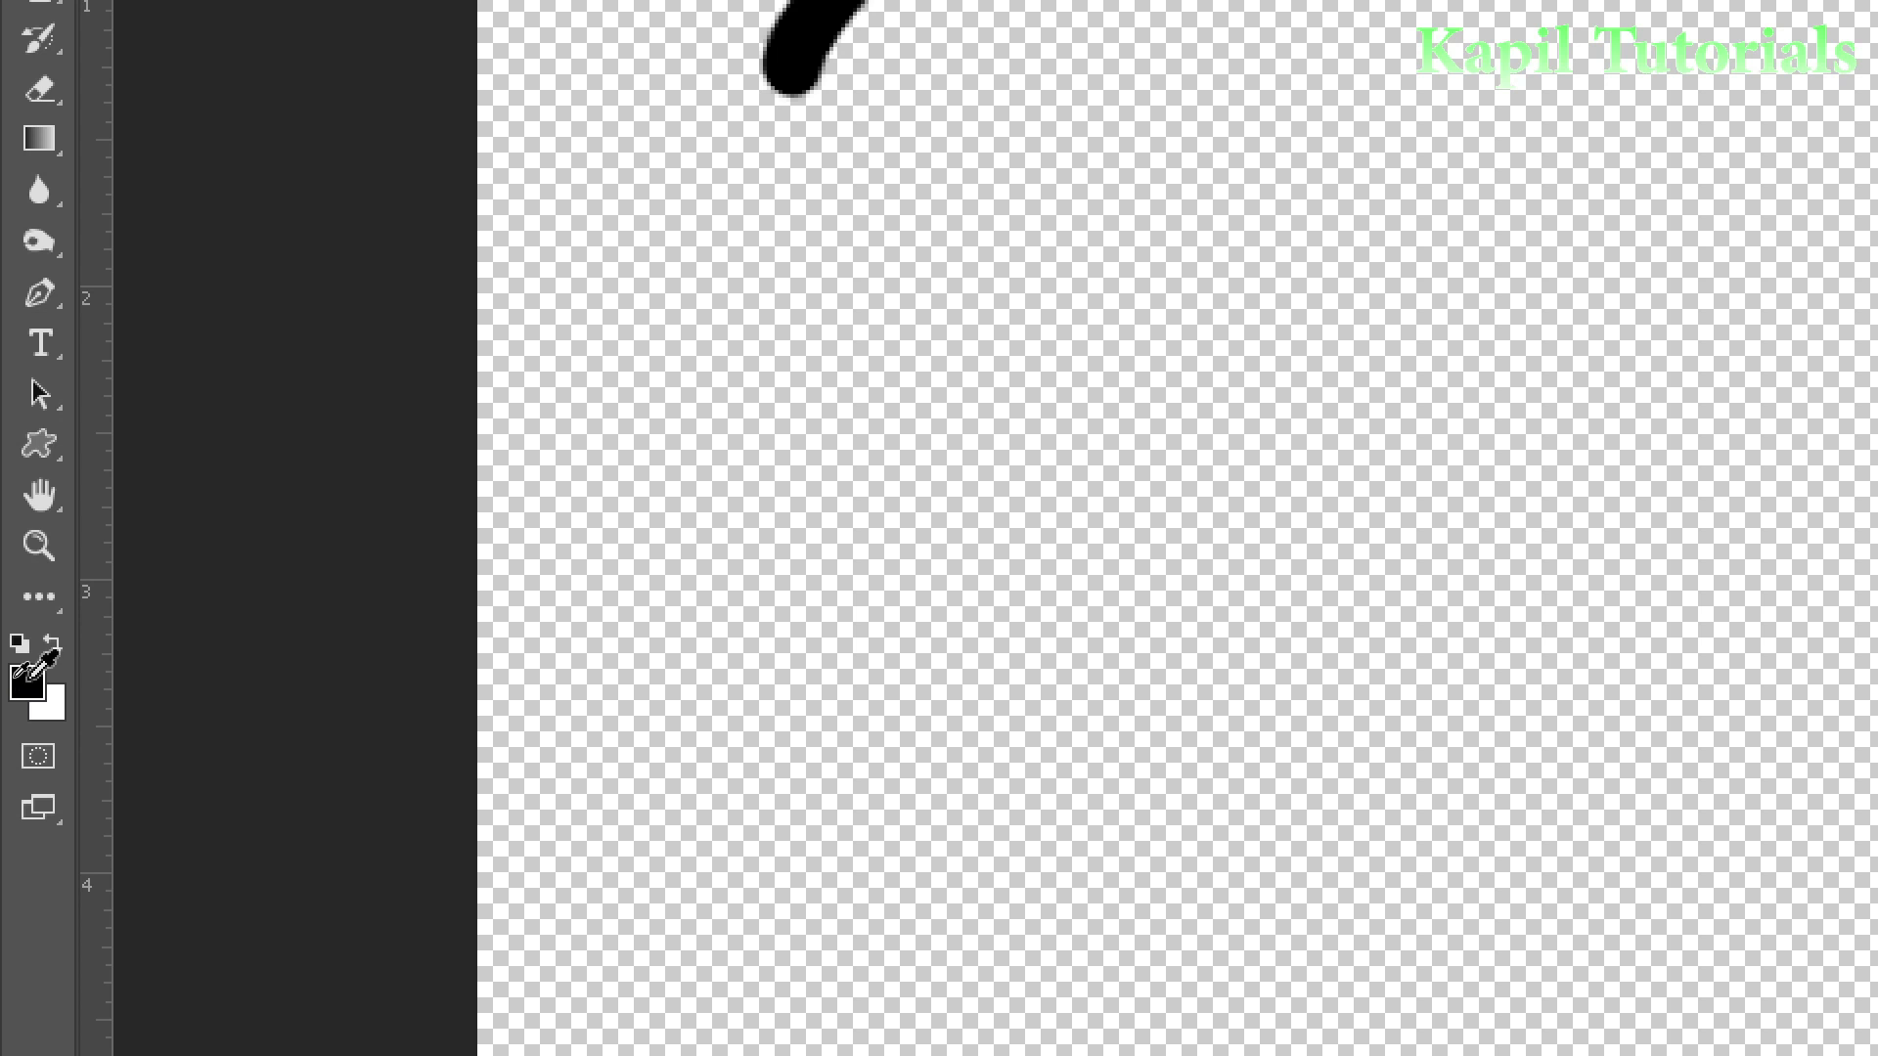
Step: Set the foreground color to red (f11414) and paint a cross over the black strokes and a long curved stroke below them
click(22, 679)
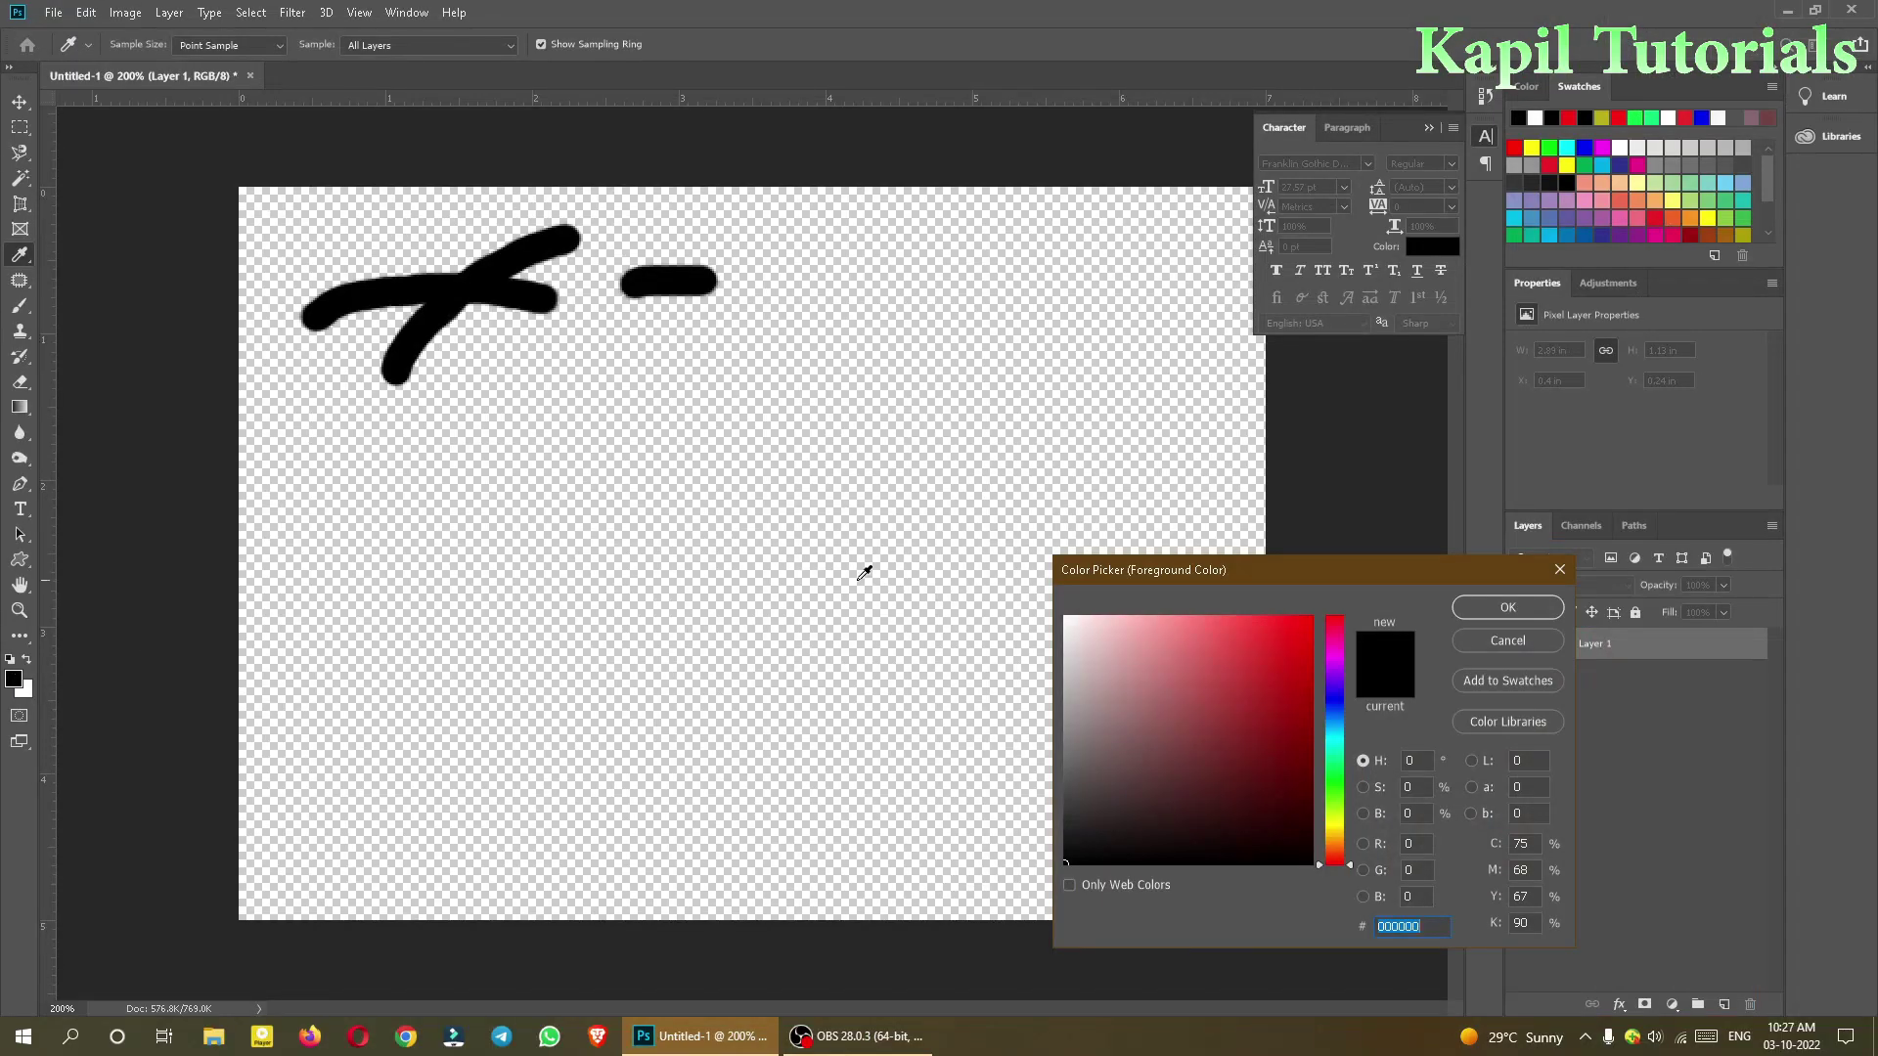
drag(1125, 573, 941, 252)
click(1099, 302)
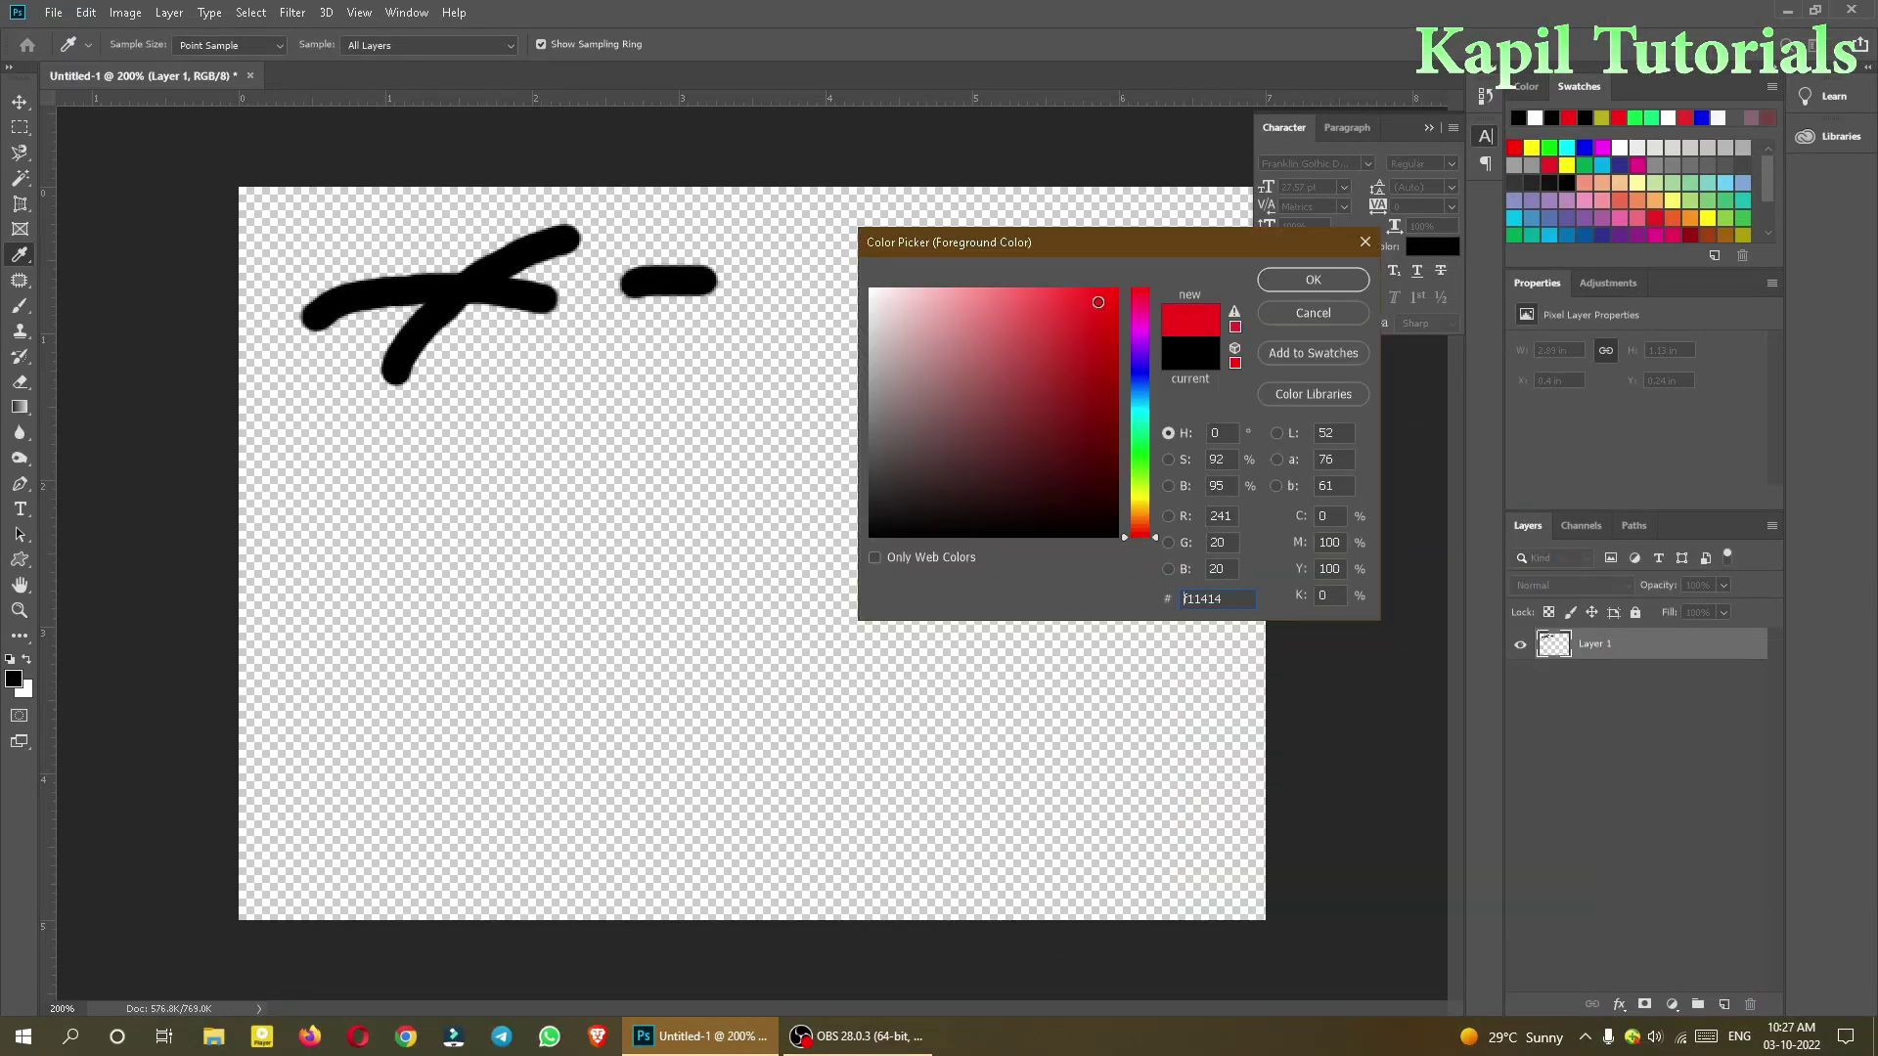
click(1283, 283)
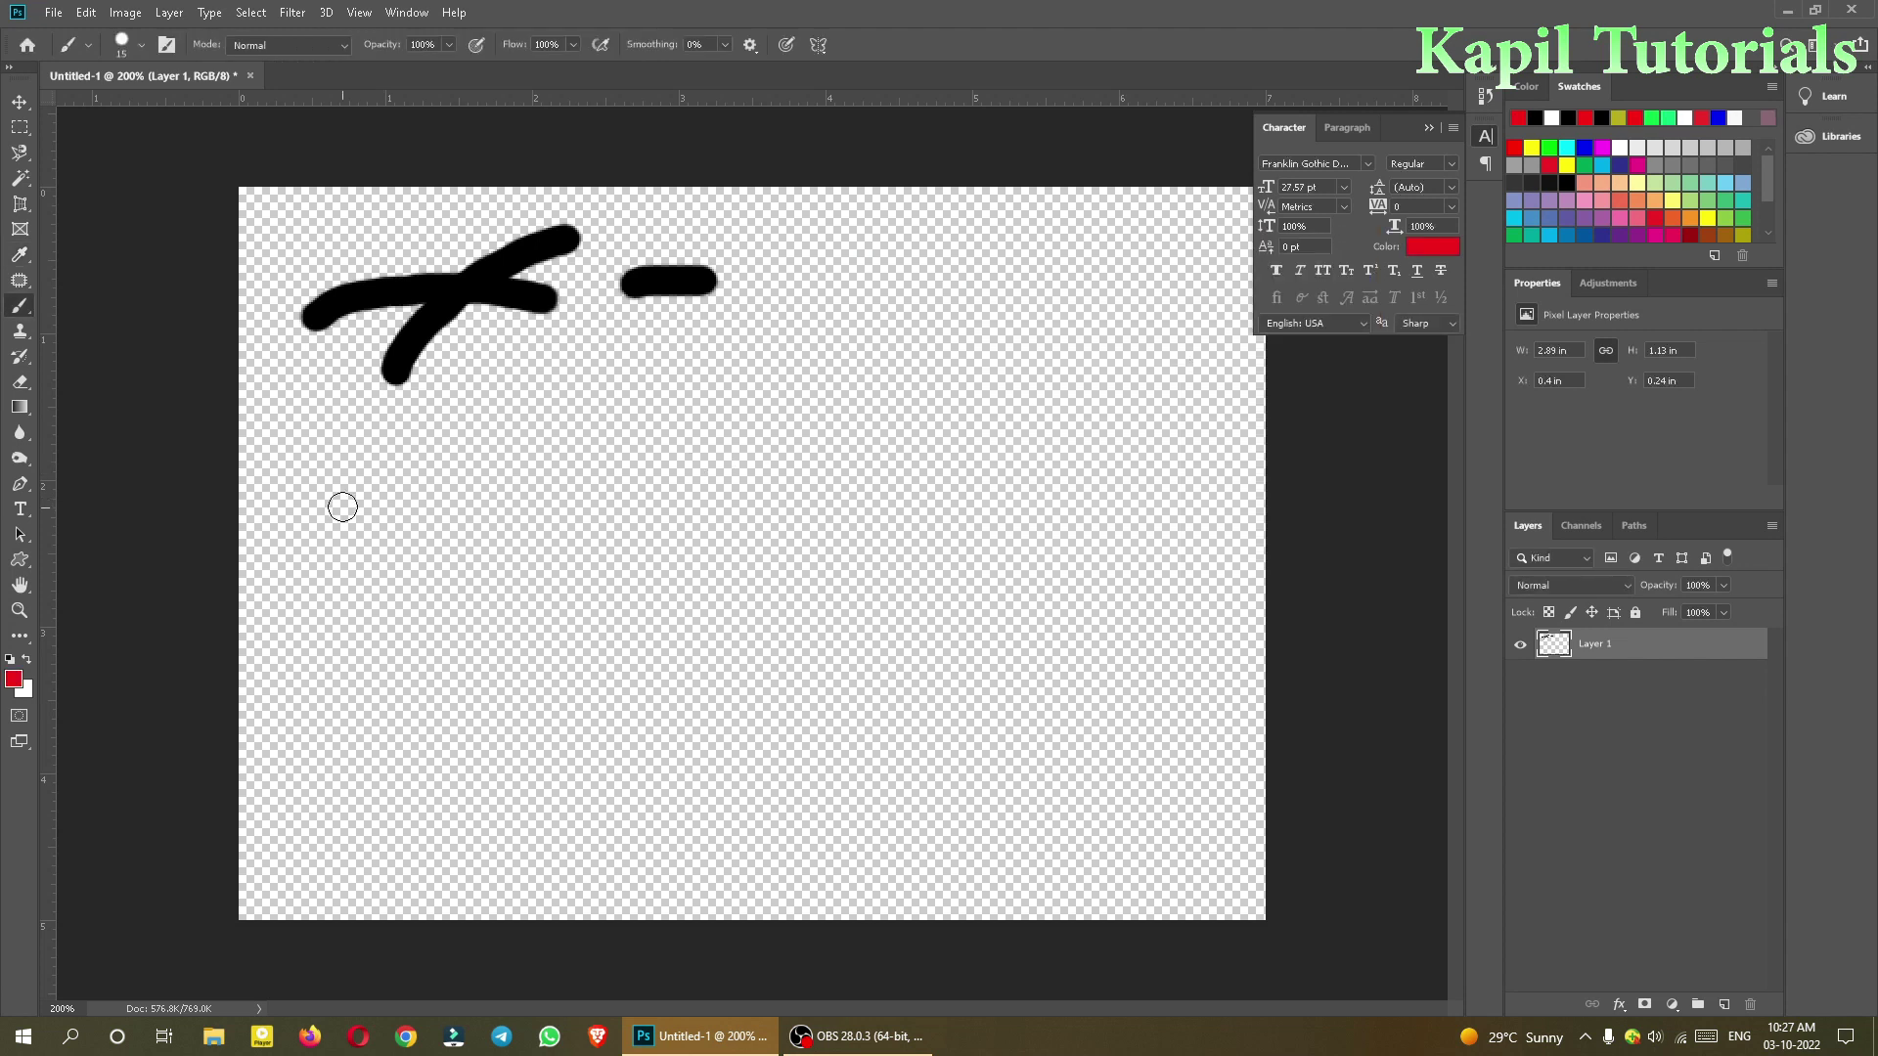
mouse_move(318, 391)
mouse_down()
mouse_move(460, 223)
mouse_move(445, 284)
mouse_move(514, 347)
mouse_up()
drag(406, 463, 762, 376)
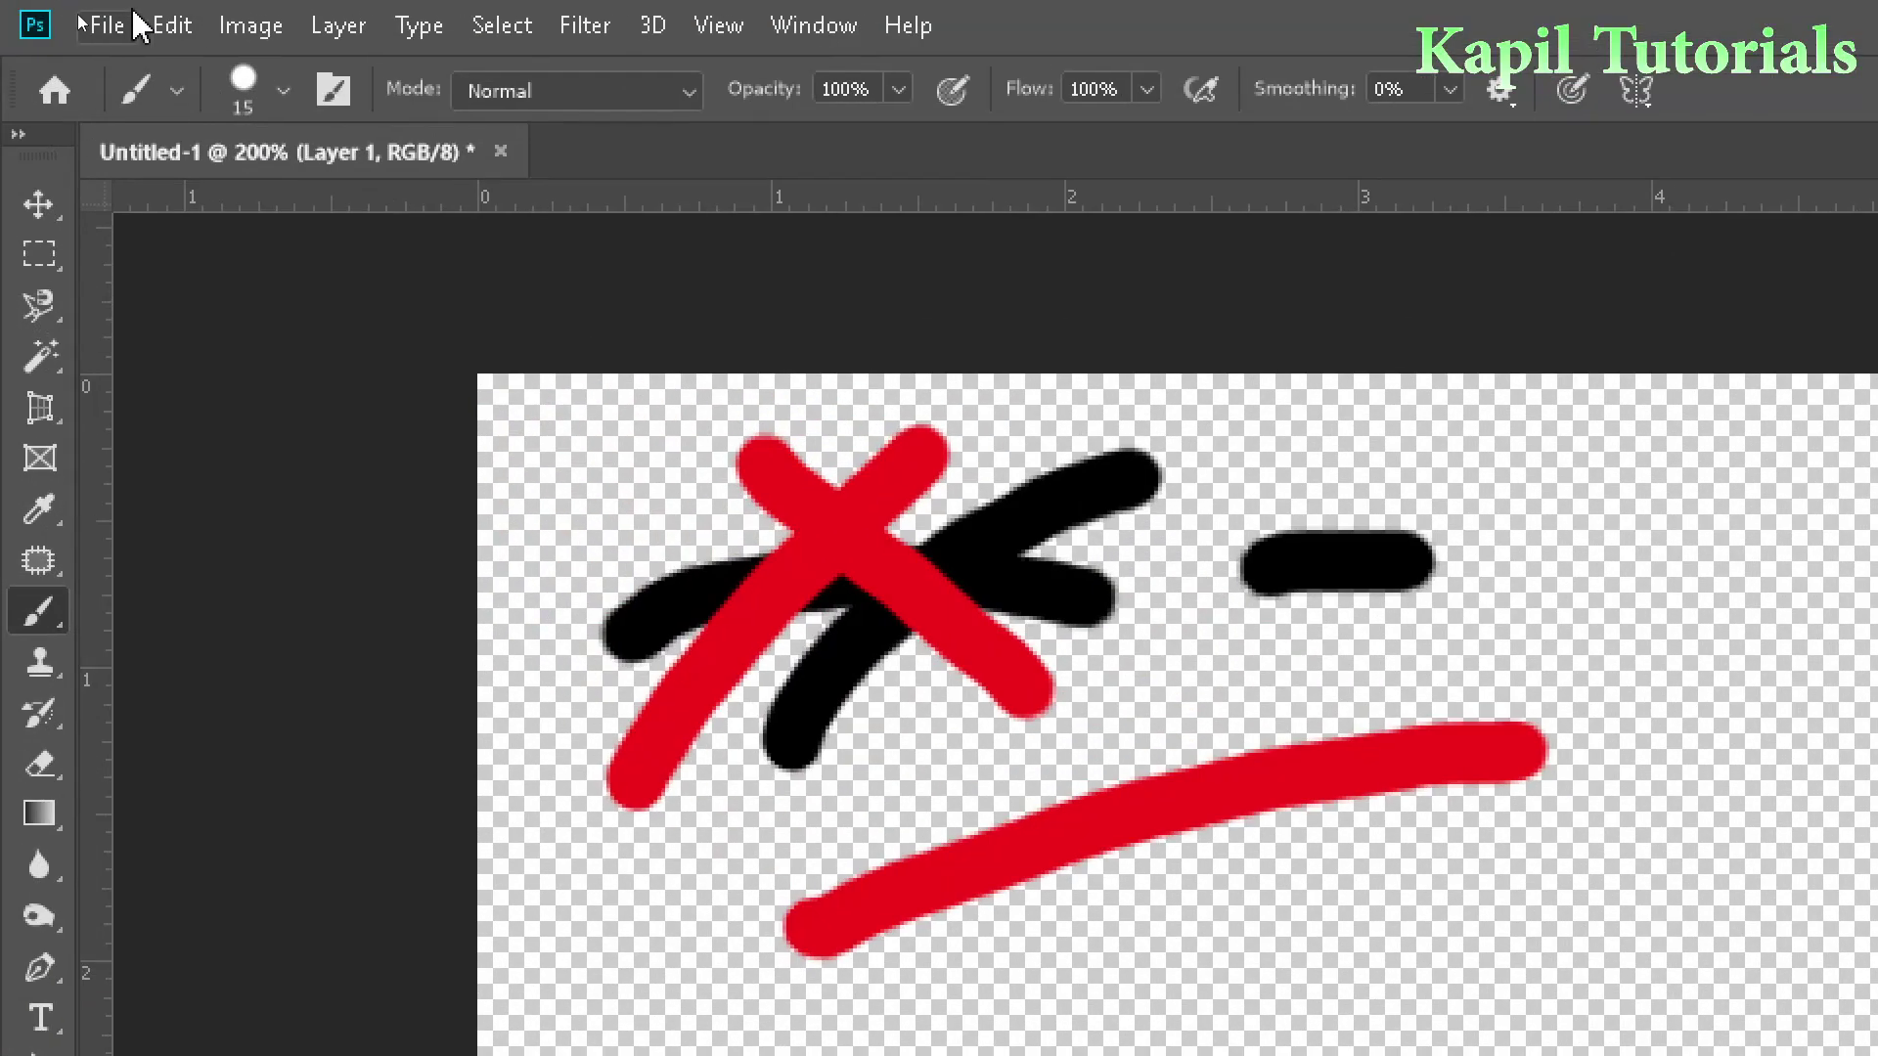
Step: Set the brush to 28 px with 0% hardness and paint a soft red stroke below the existing ones
click(141, 45)
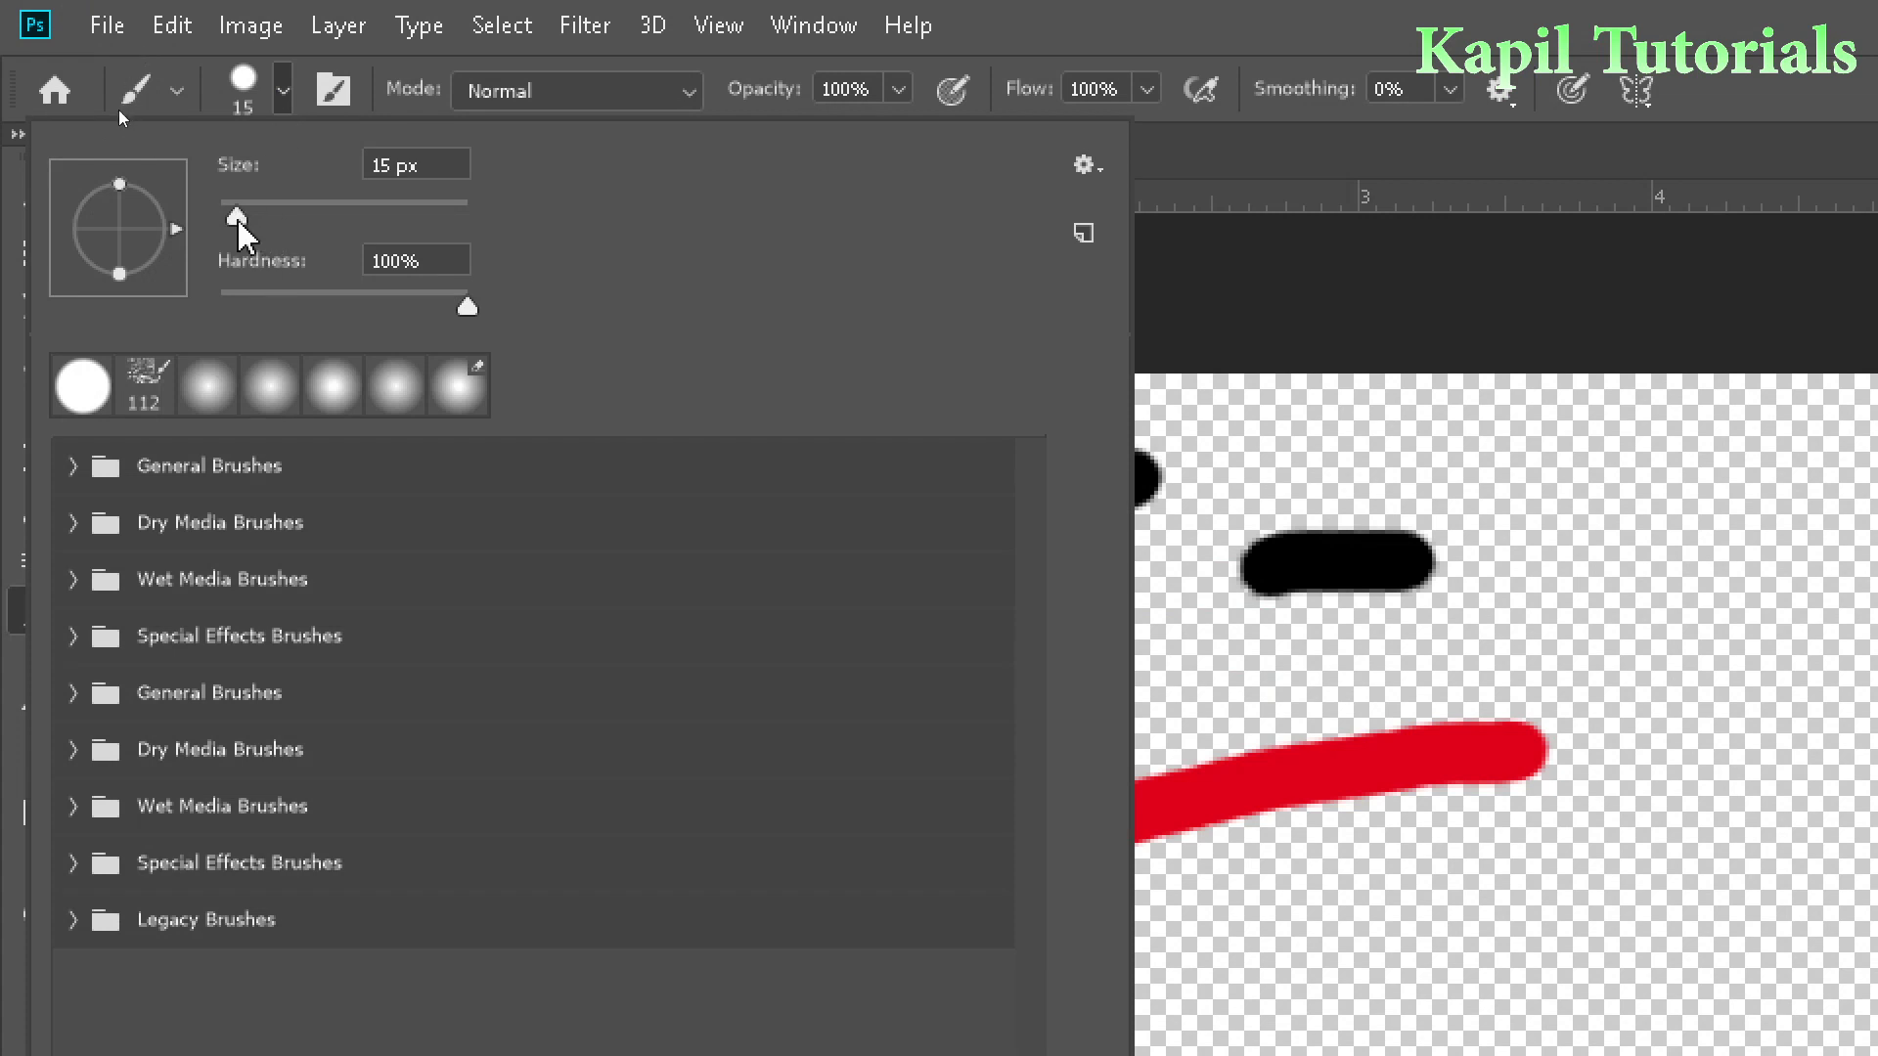
drag(238, 225, 252, 226)
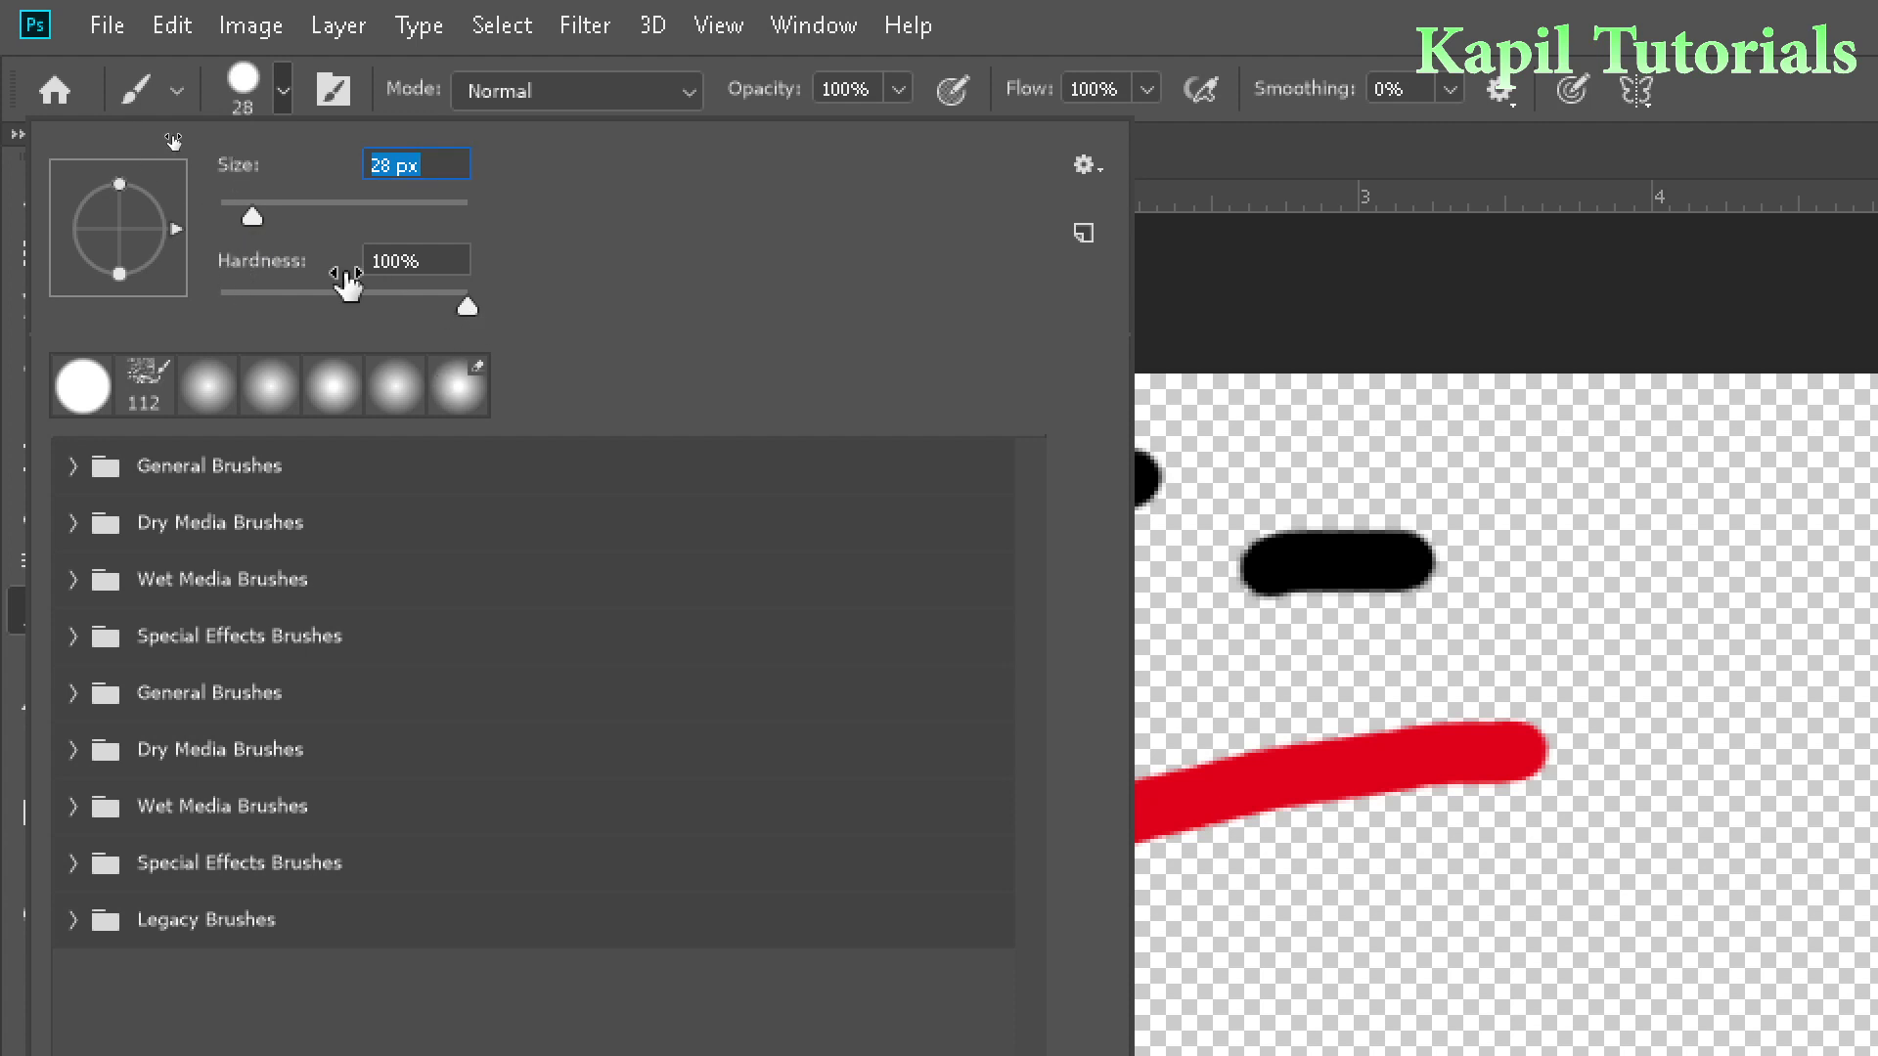
drag(468, 310, 224, 311)
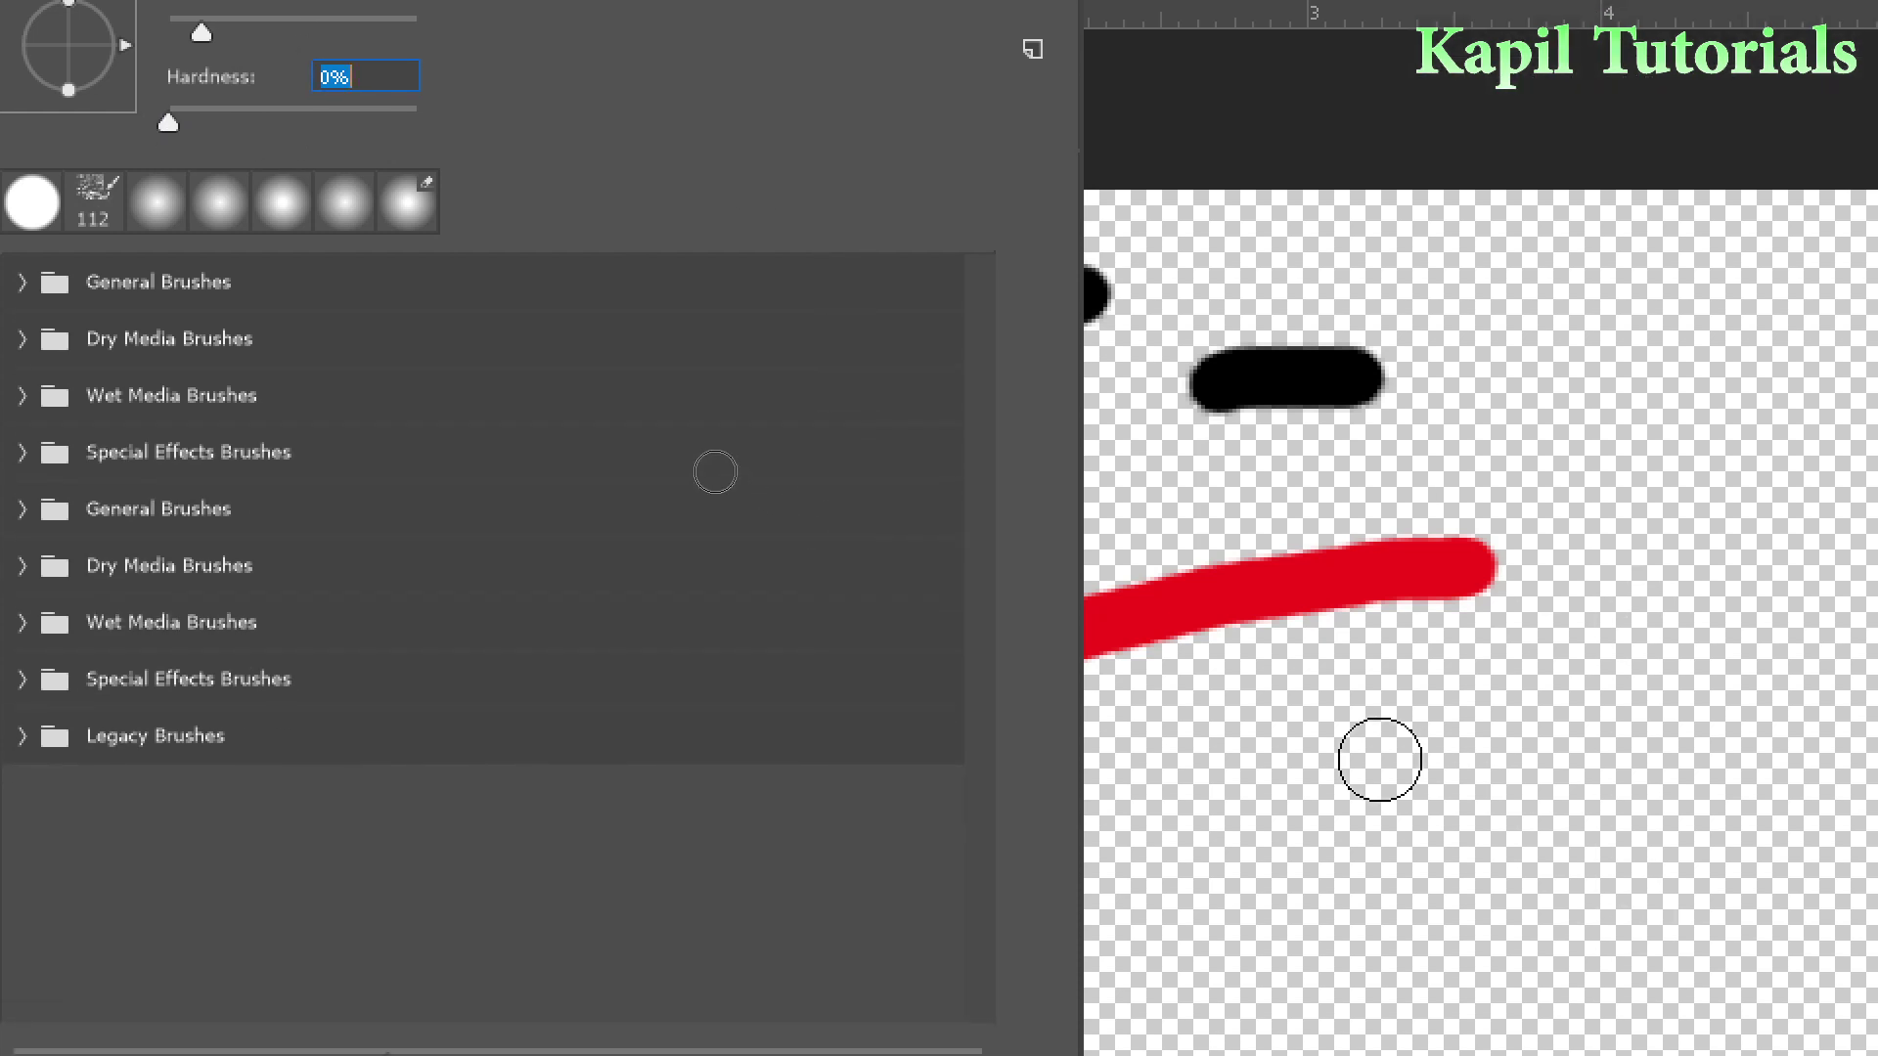
key(Return)
mouse_move(797, 1019)
mouse_down()
mouse_move(1015, 938)
mouse_move(1757, 848)
mouse_up()
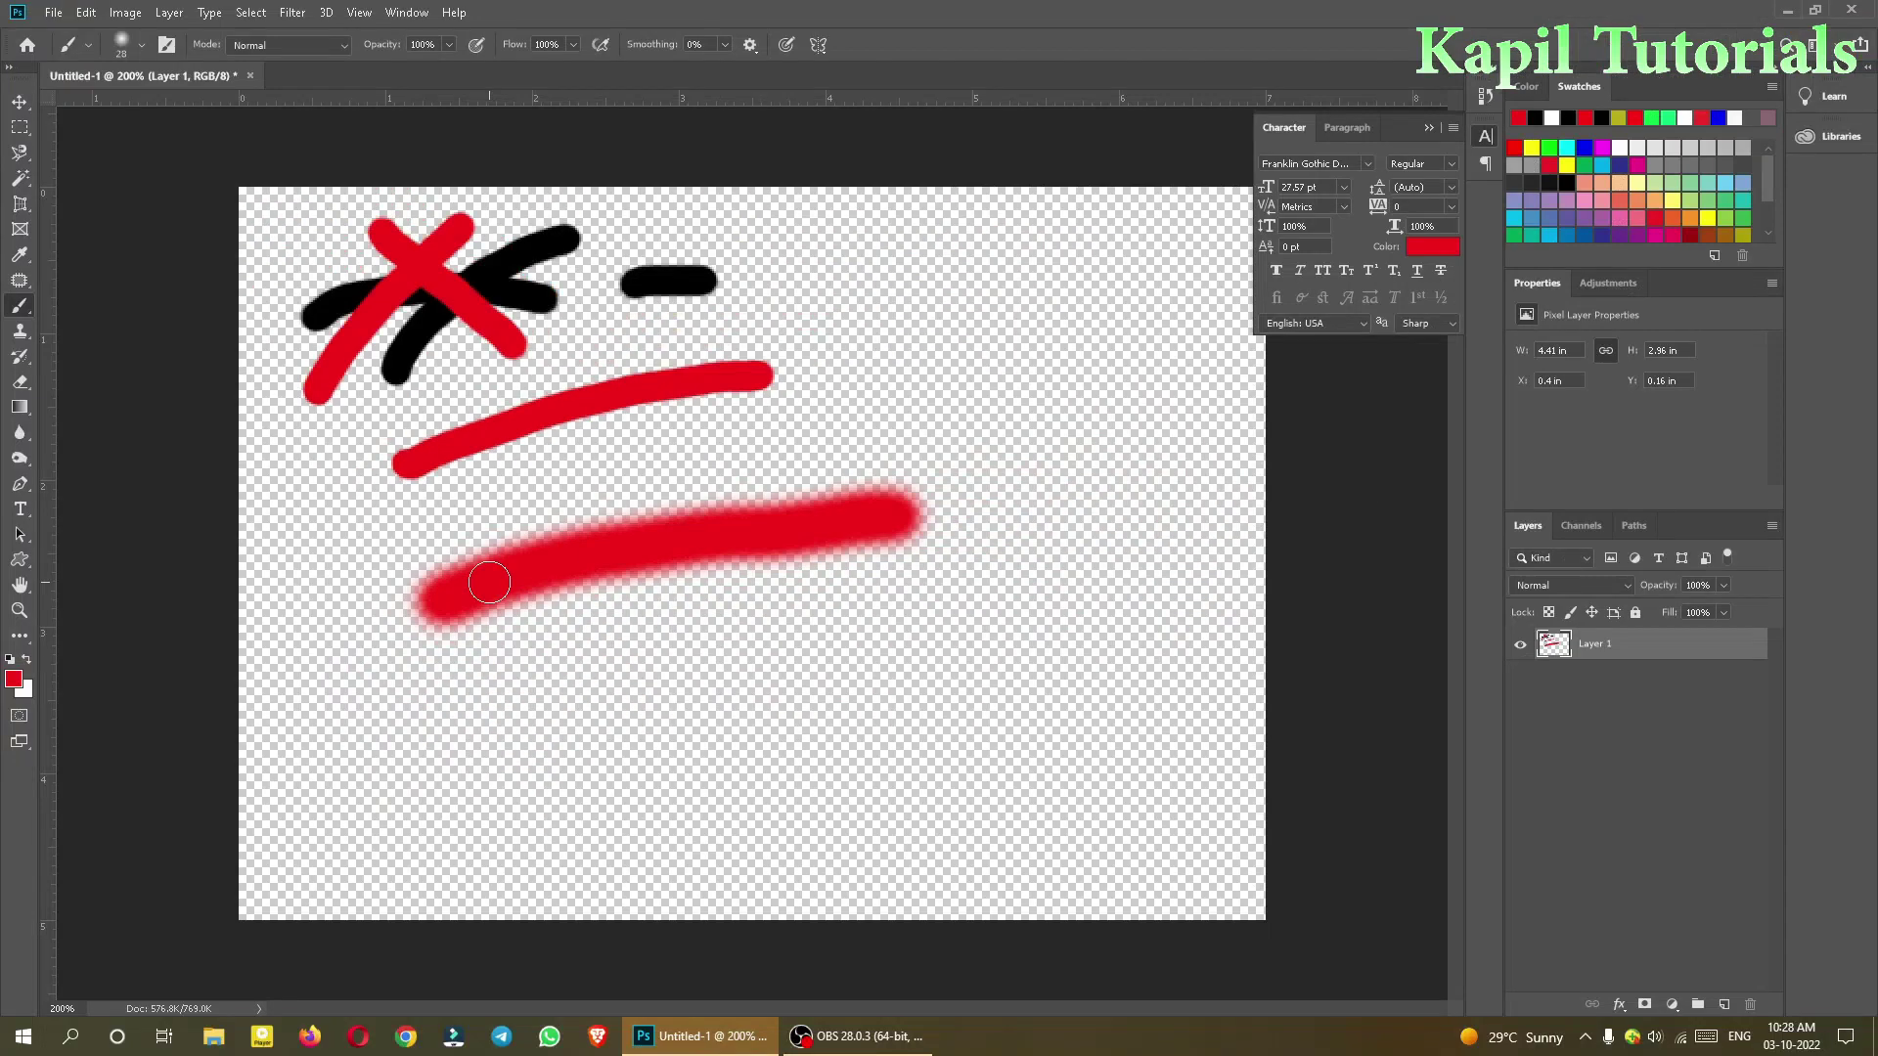
Step: Select the Soft Round Pressure Opacity preset from the General Brushes group
click(142, 46)
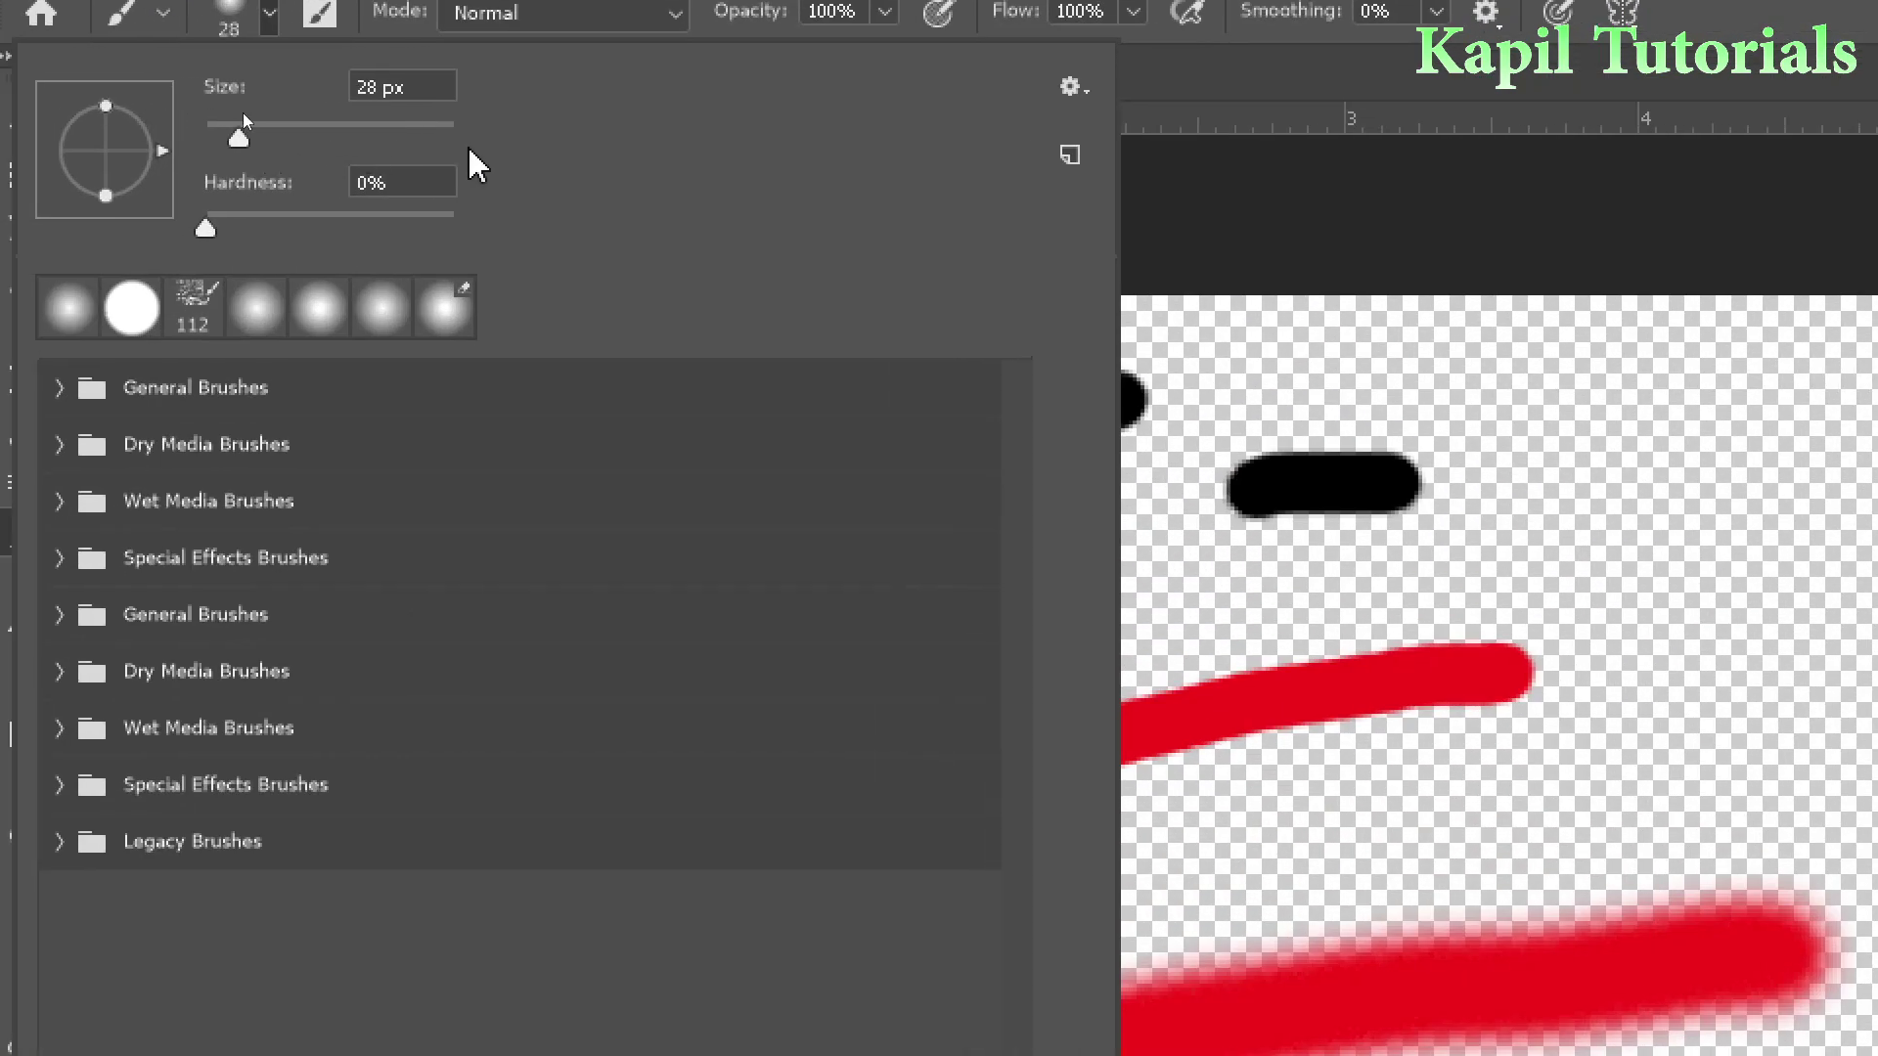
click(269, 14)
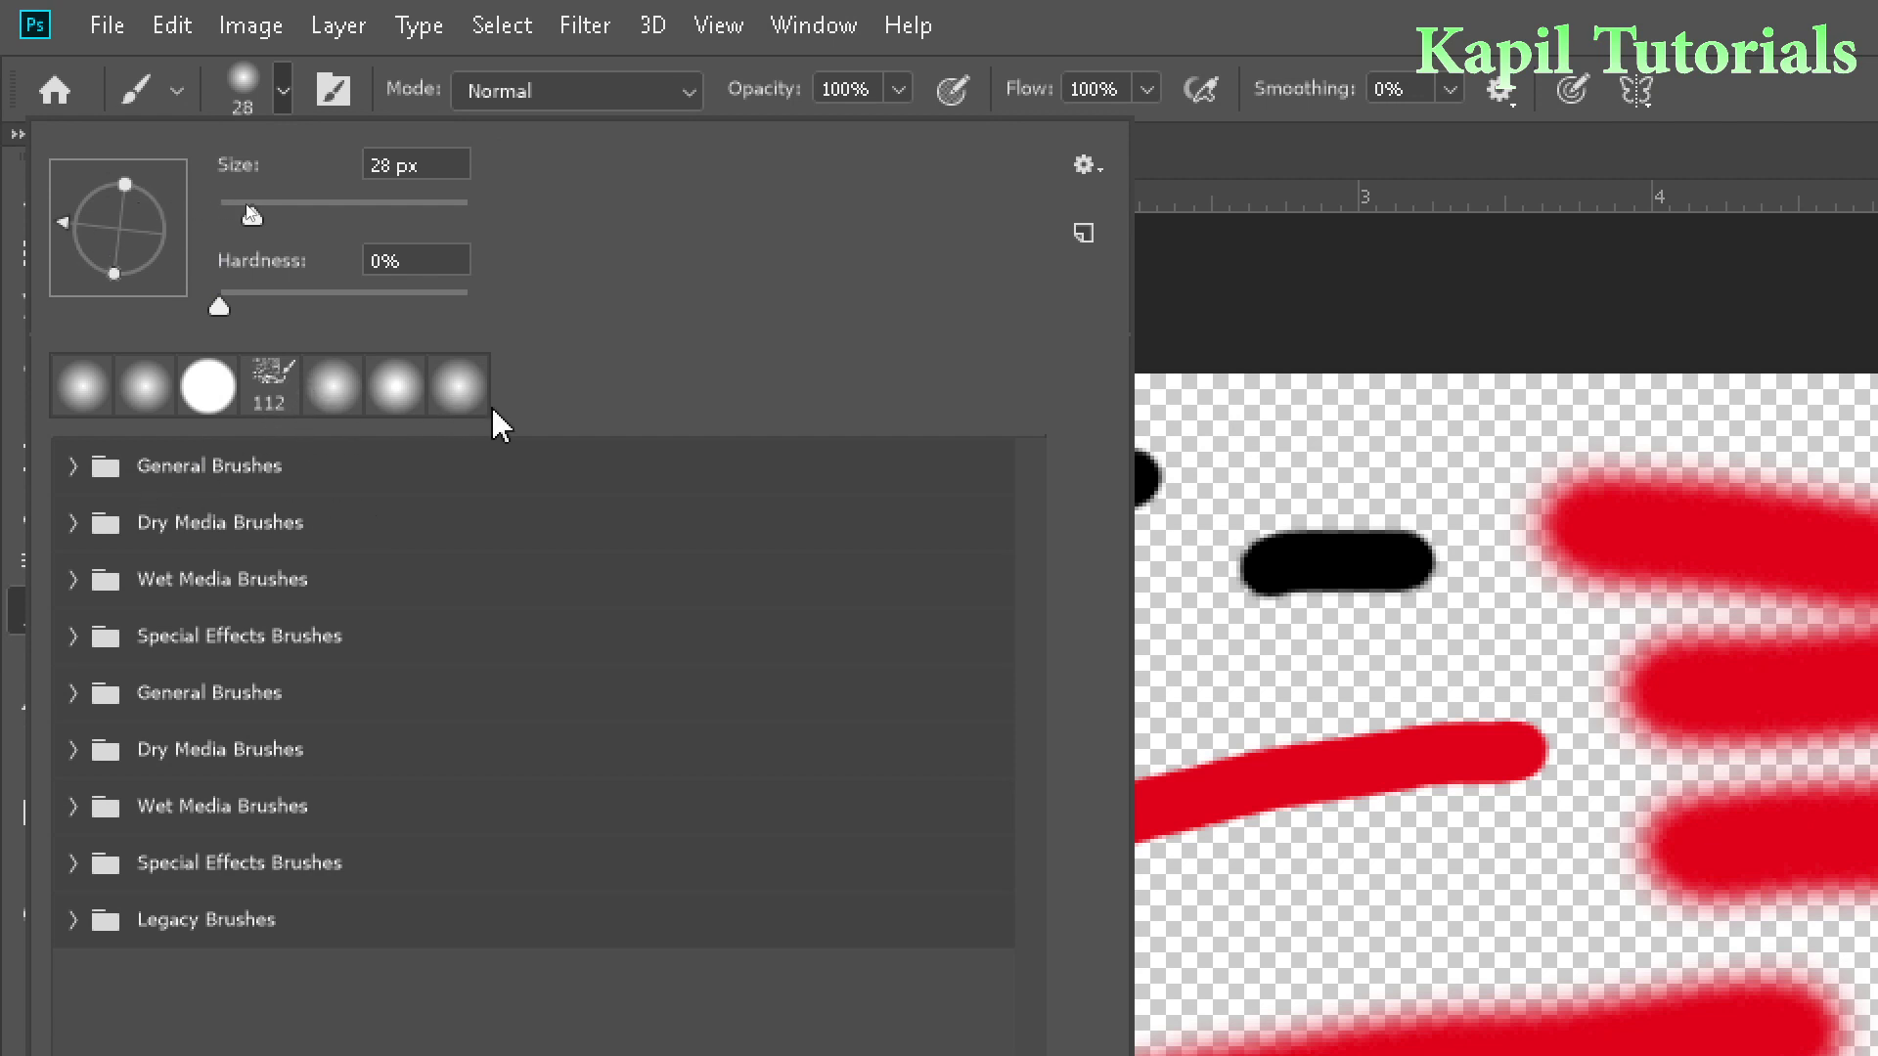
click(70, 467)
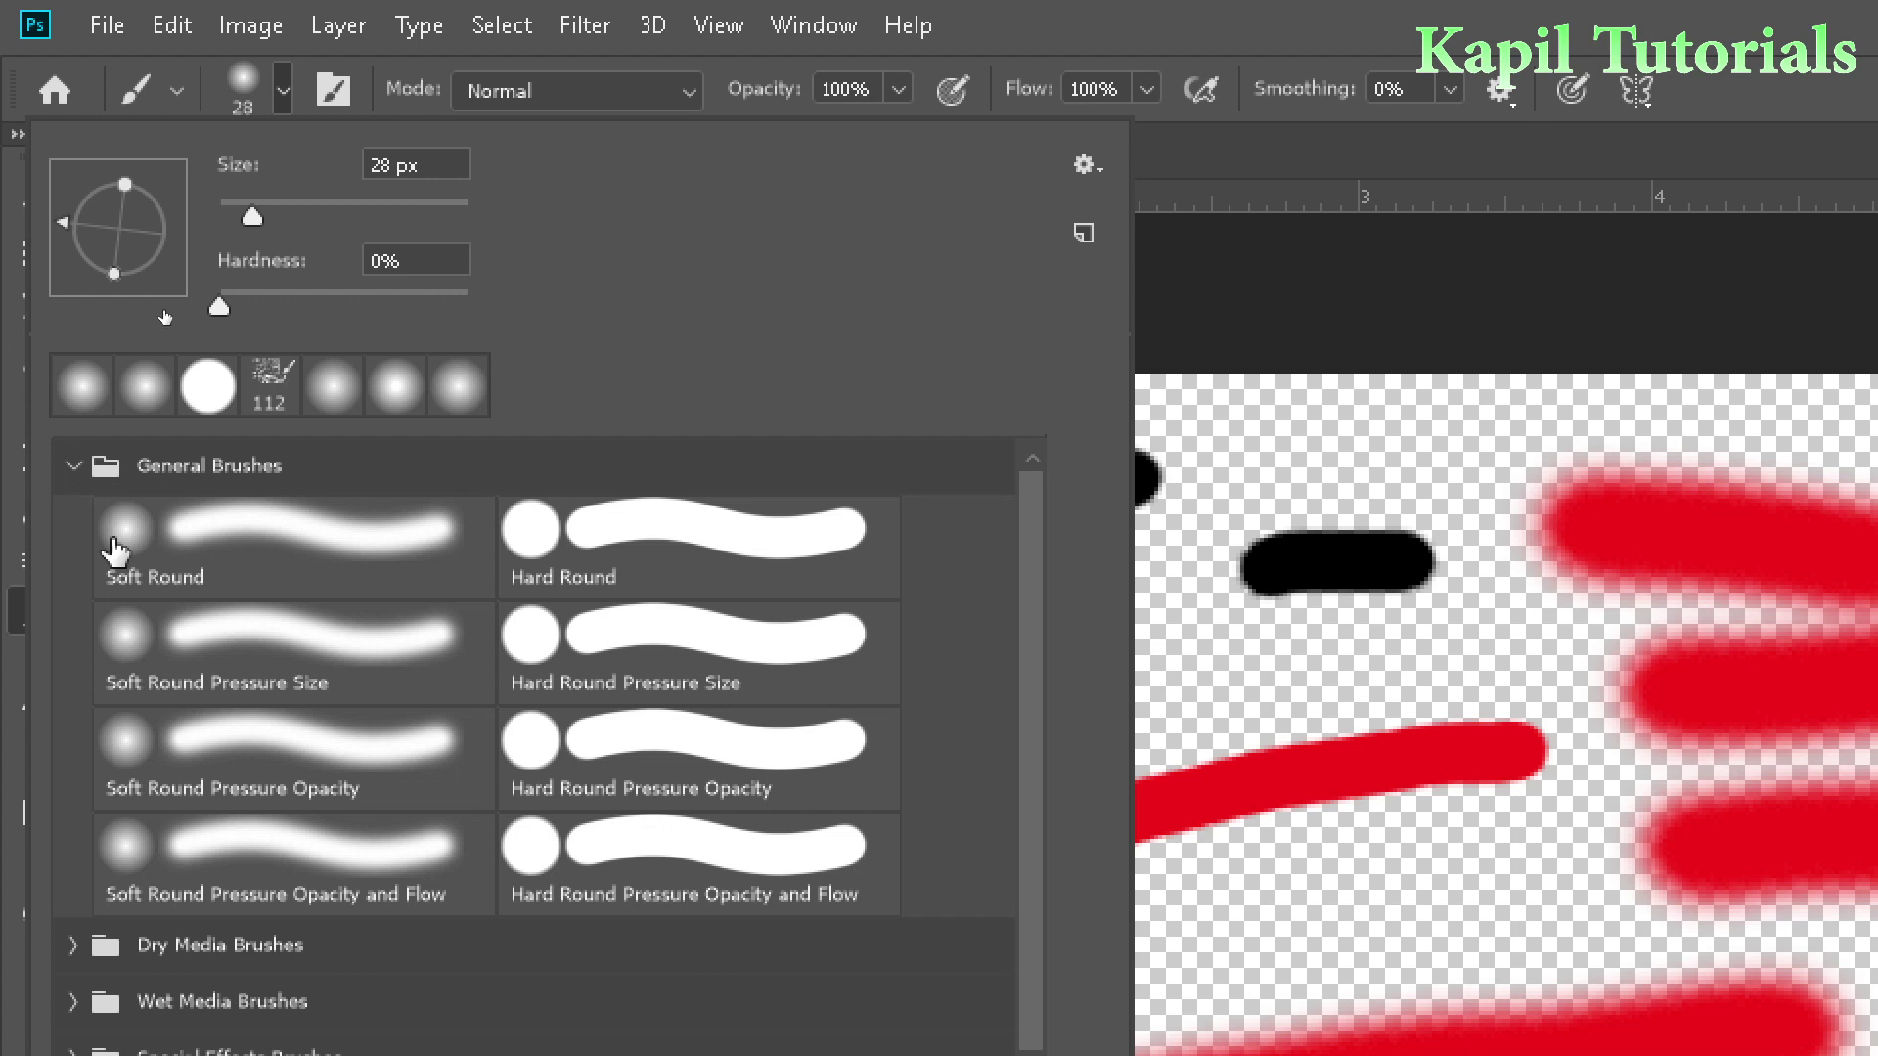
scroll(1042, 626, down, 1)
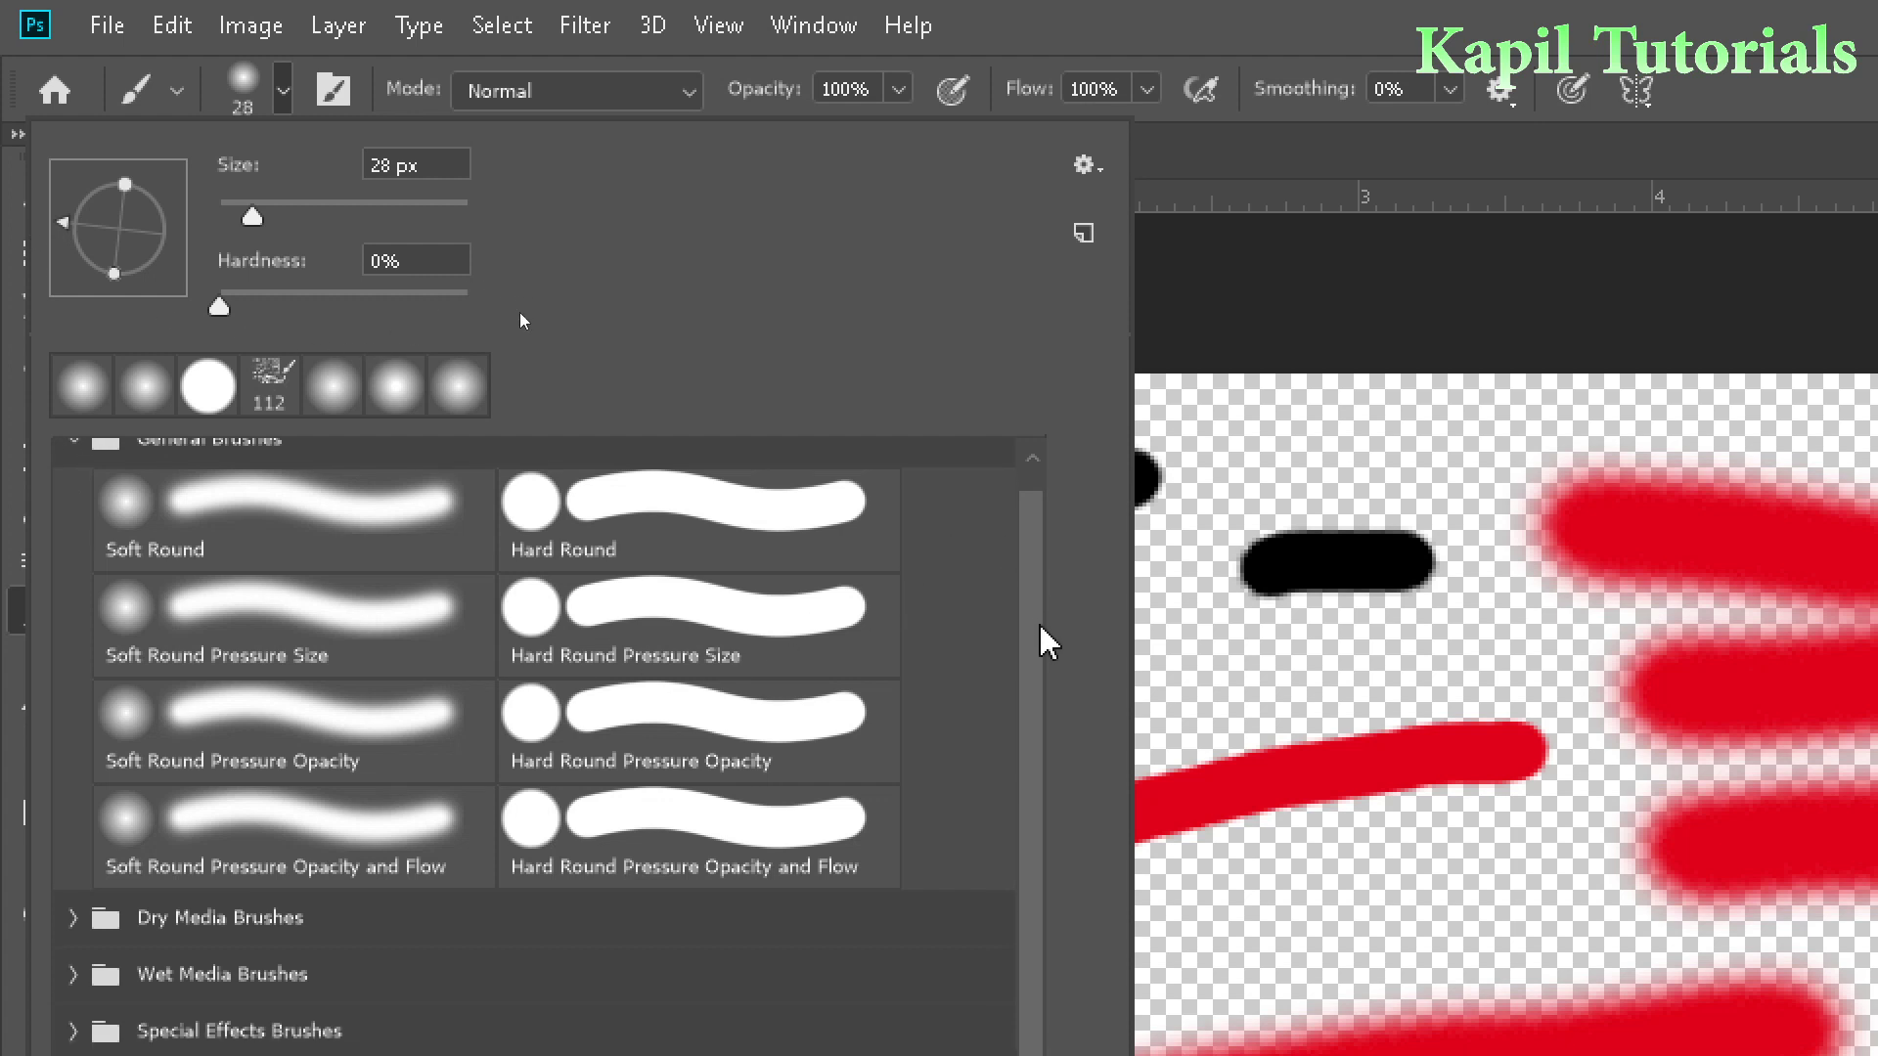
click(243, 722)
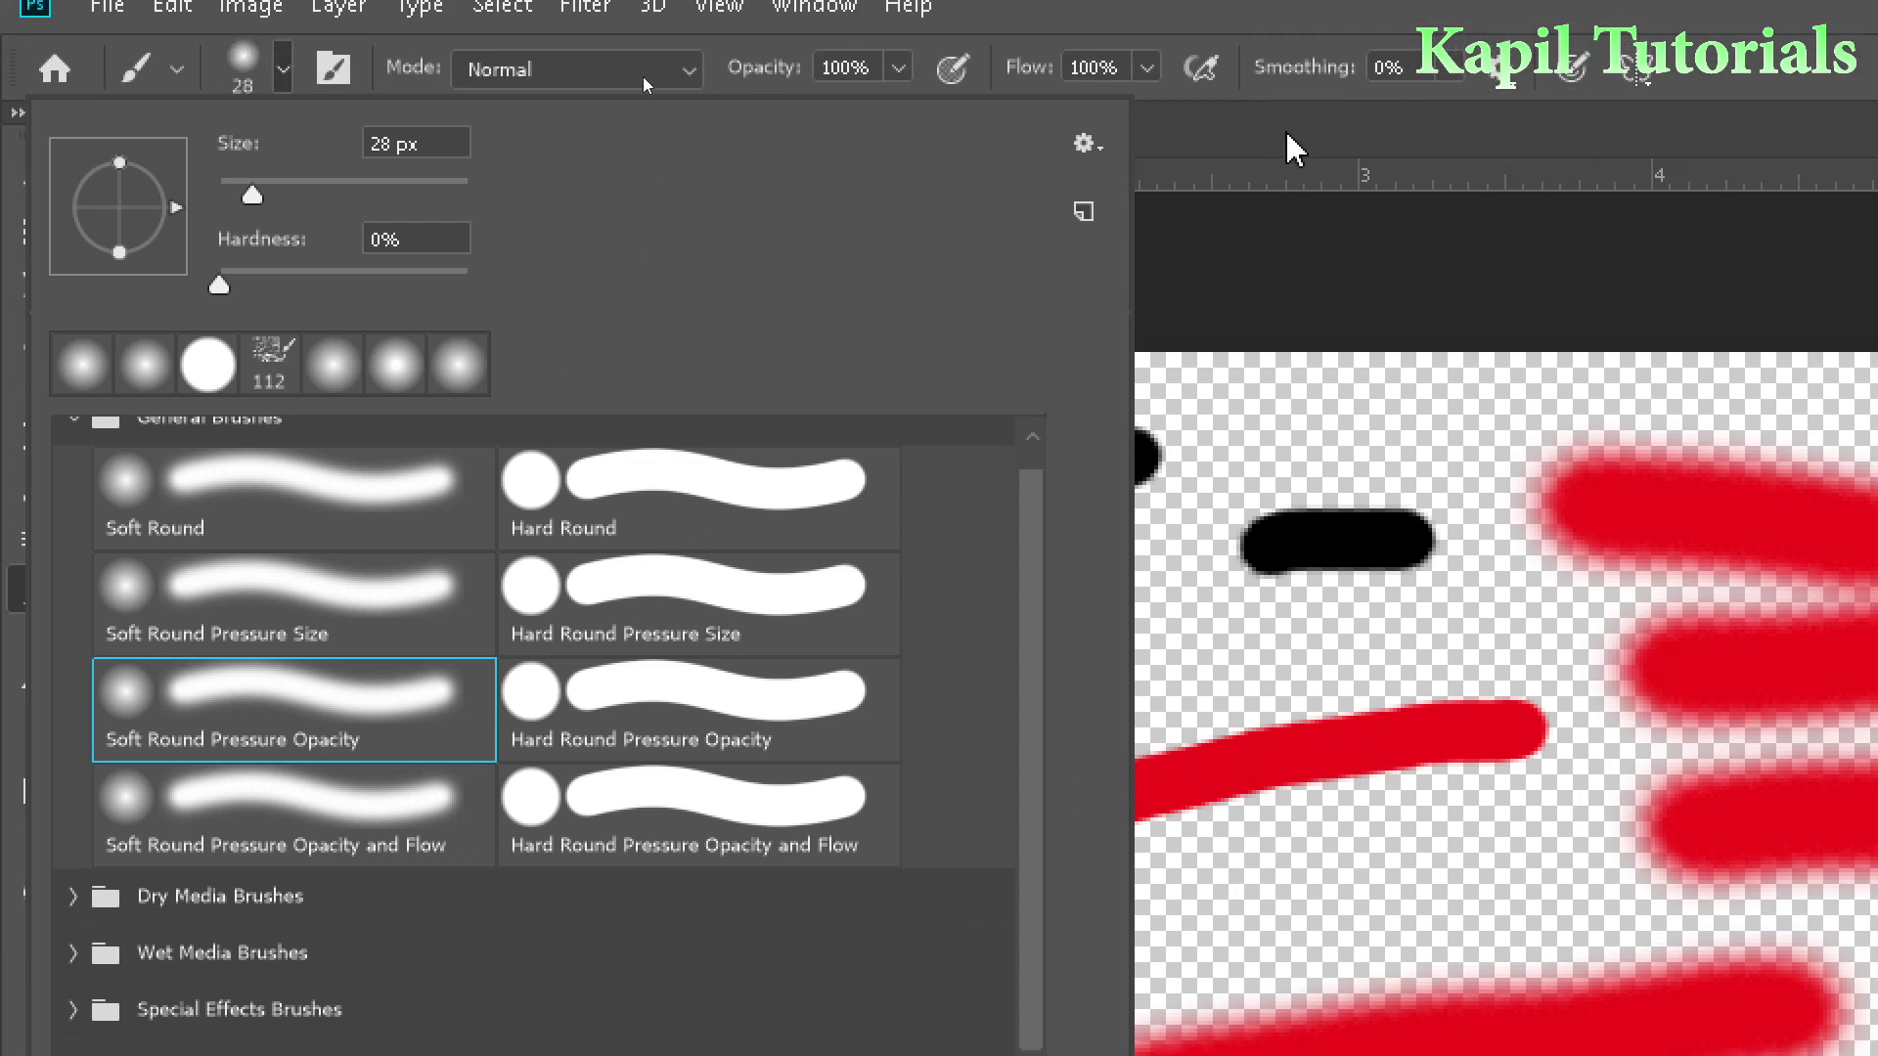
click(1287, 172)
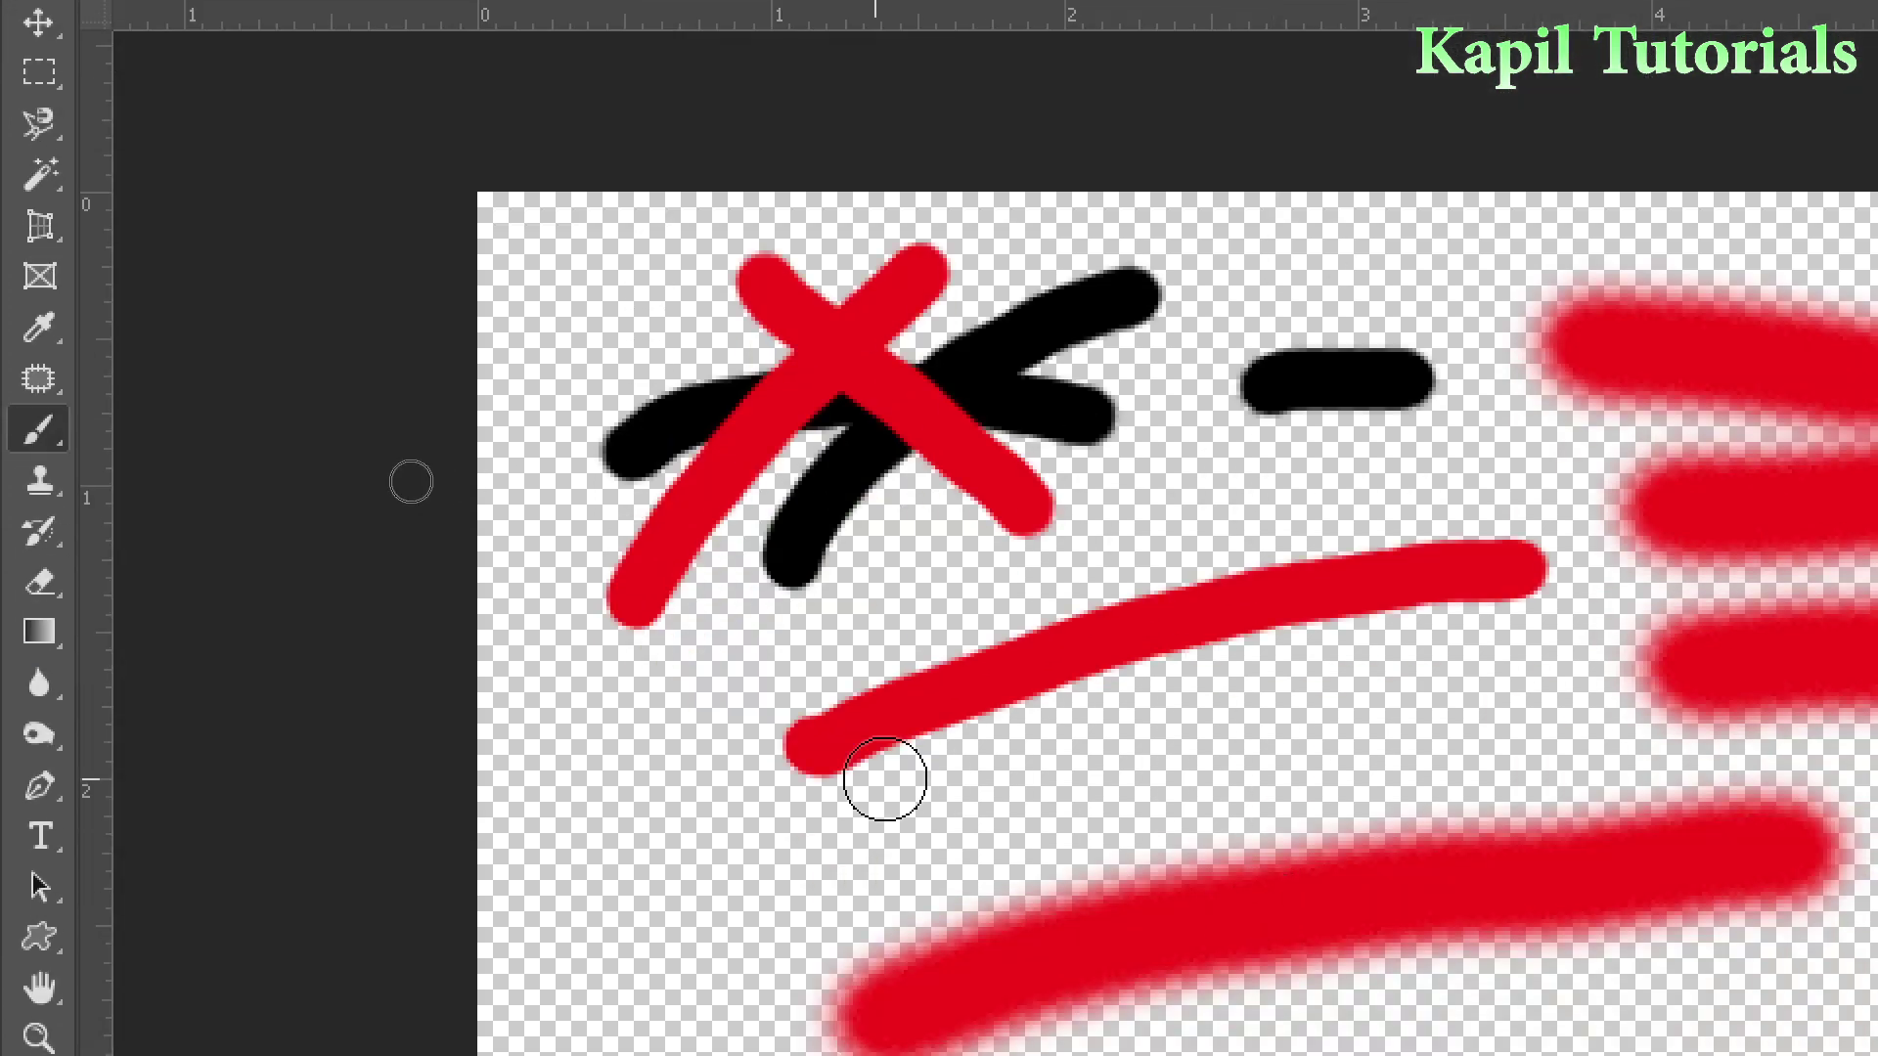
Step: Paint a soft red cross below the existing crosses and two horizontal soft strokes beneath the long thick stroke
drag(552, 879, 967, 1005)
mouse_move(1266, 700)
mouse_down()
mouse_move(732, 835)
mouse_move(636, 918)
mouse_move(806, 889)
mouse_move(1354, 899)
mouse_up()
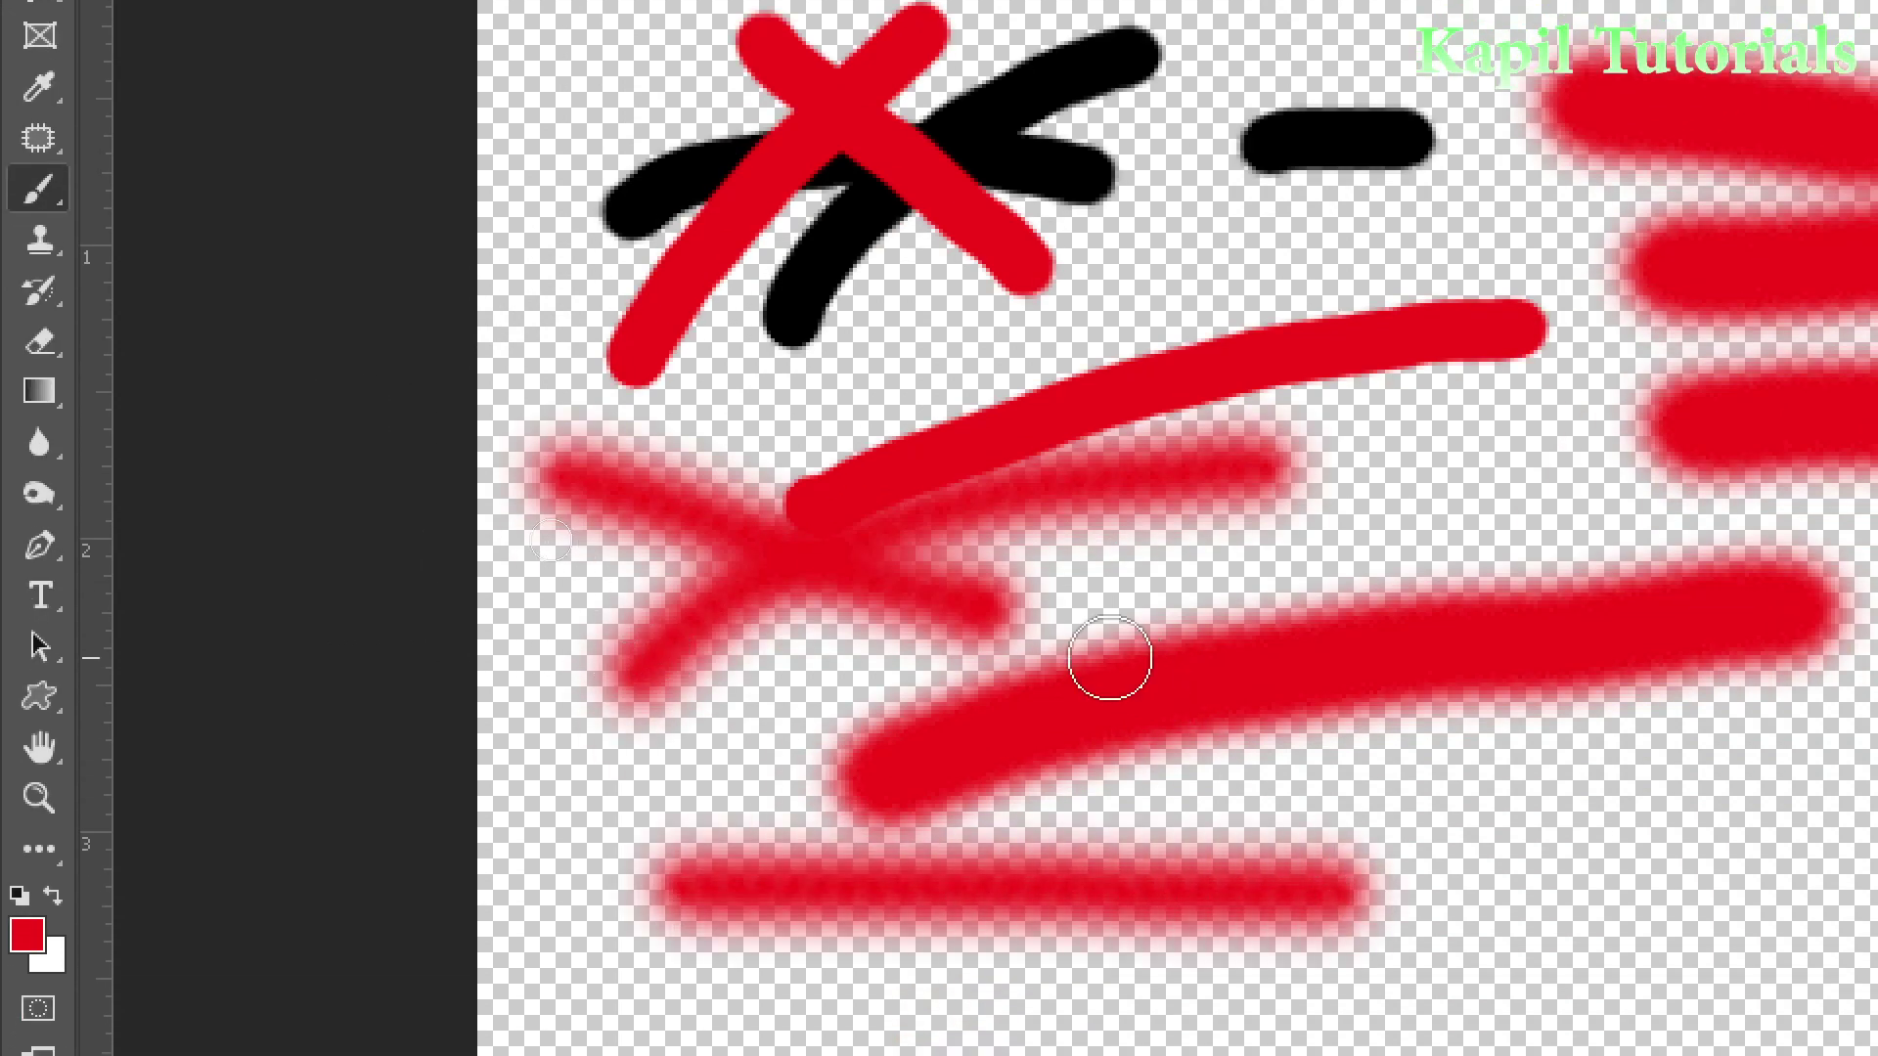
drag(1358, 790, 1557, 789)
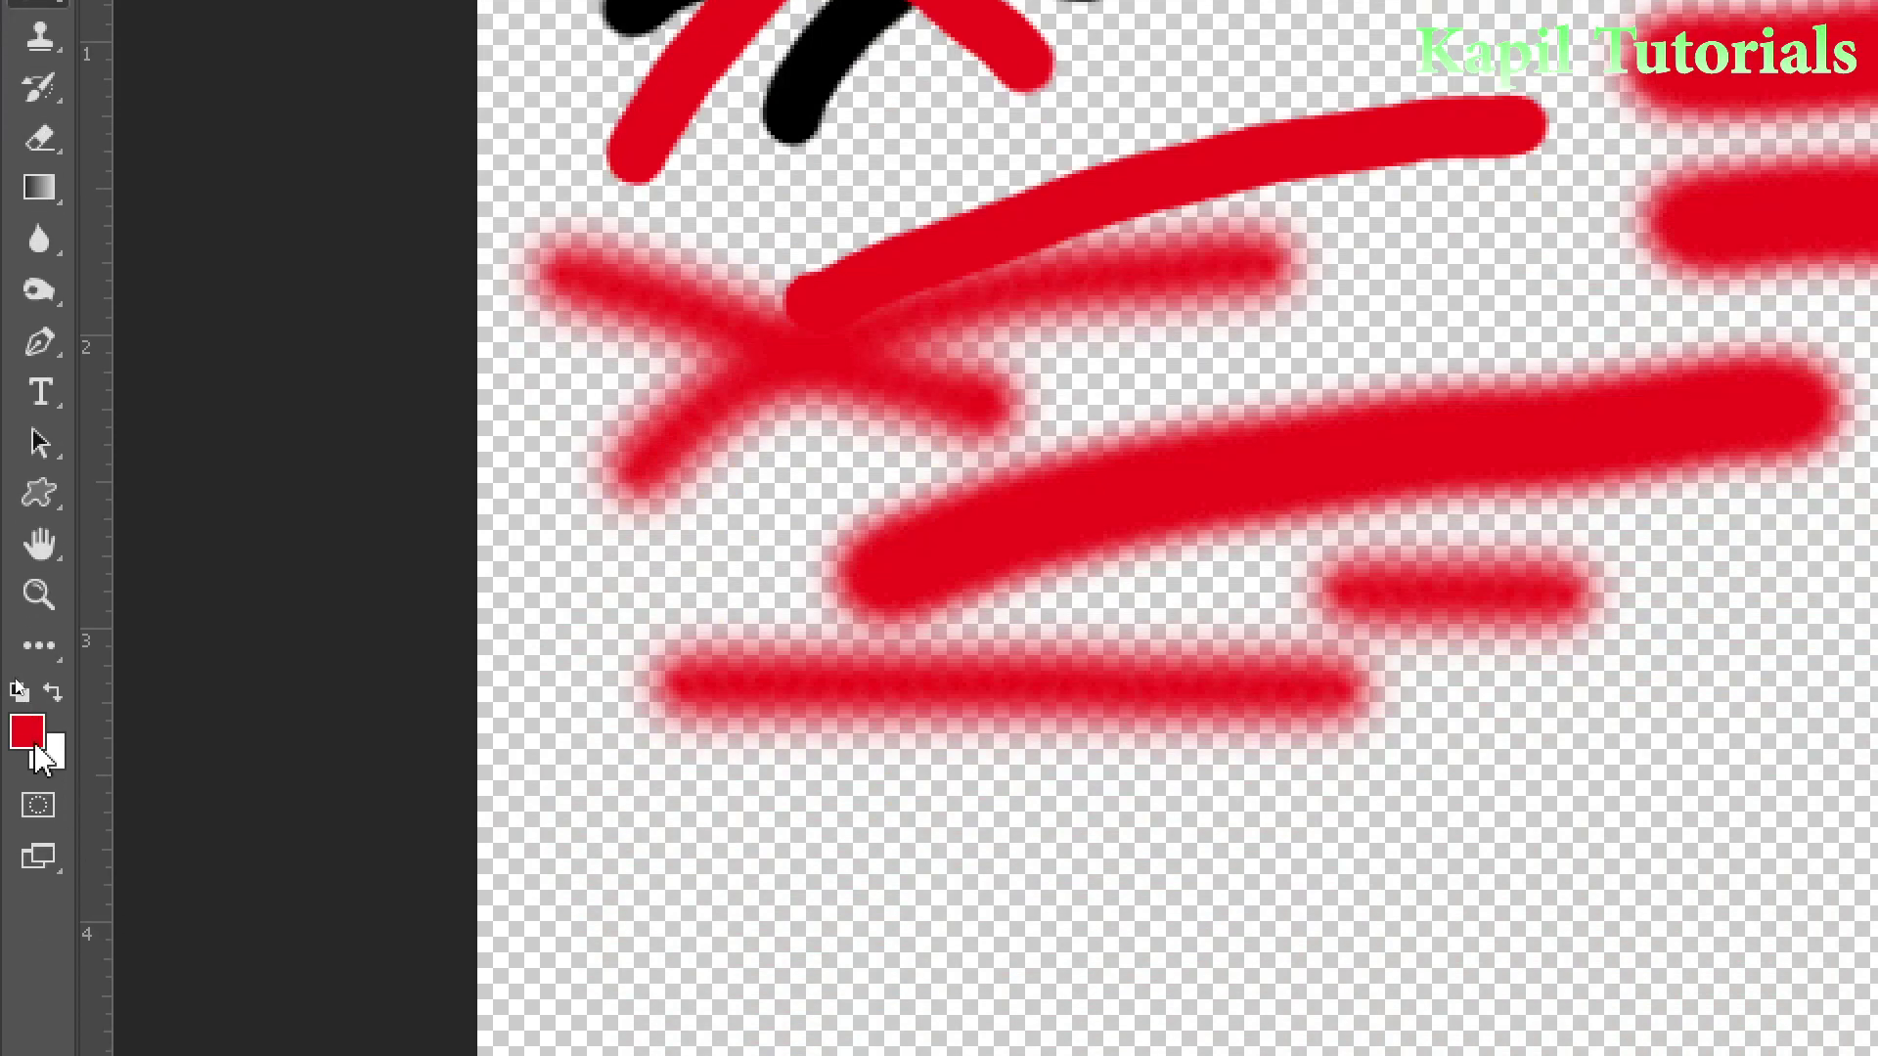
Step: Set the foreground color to green (11e465)
click(34, 741)
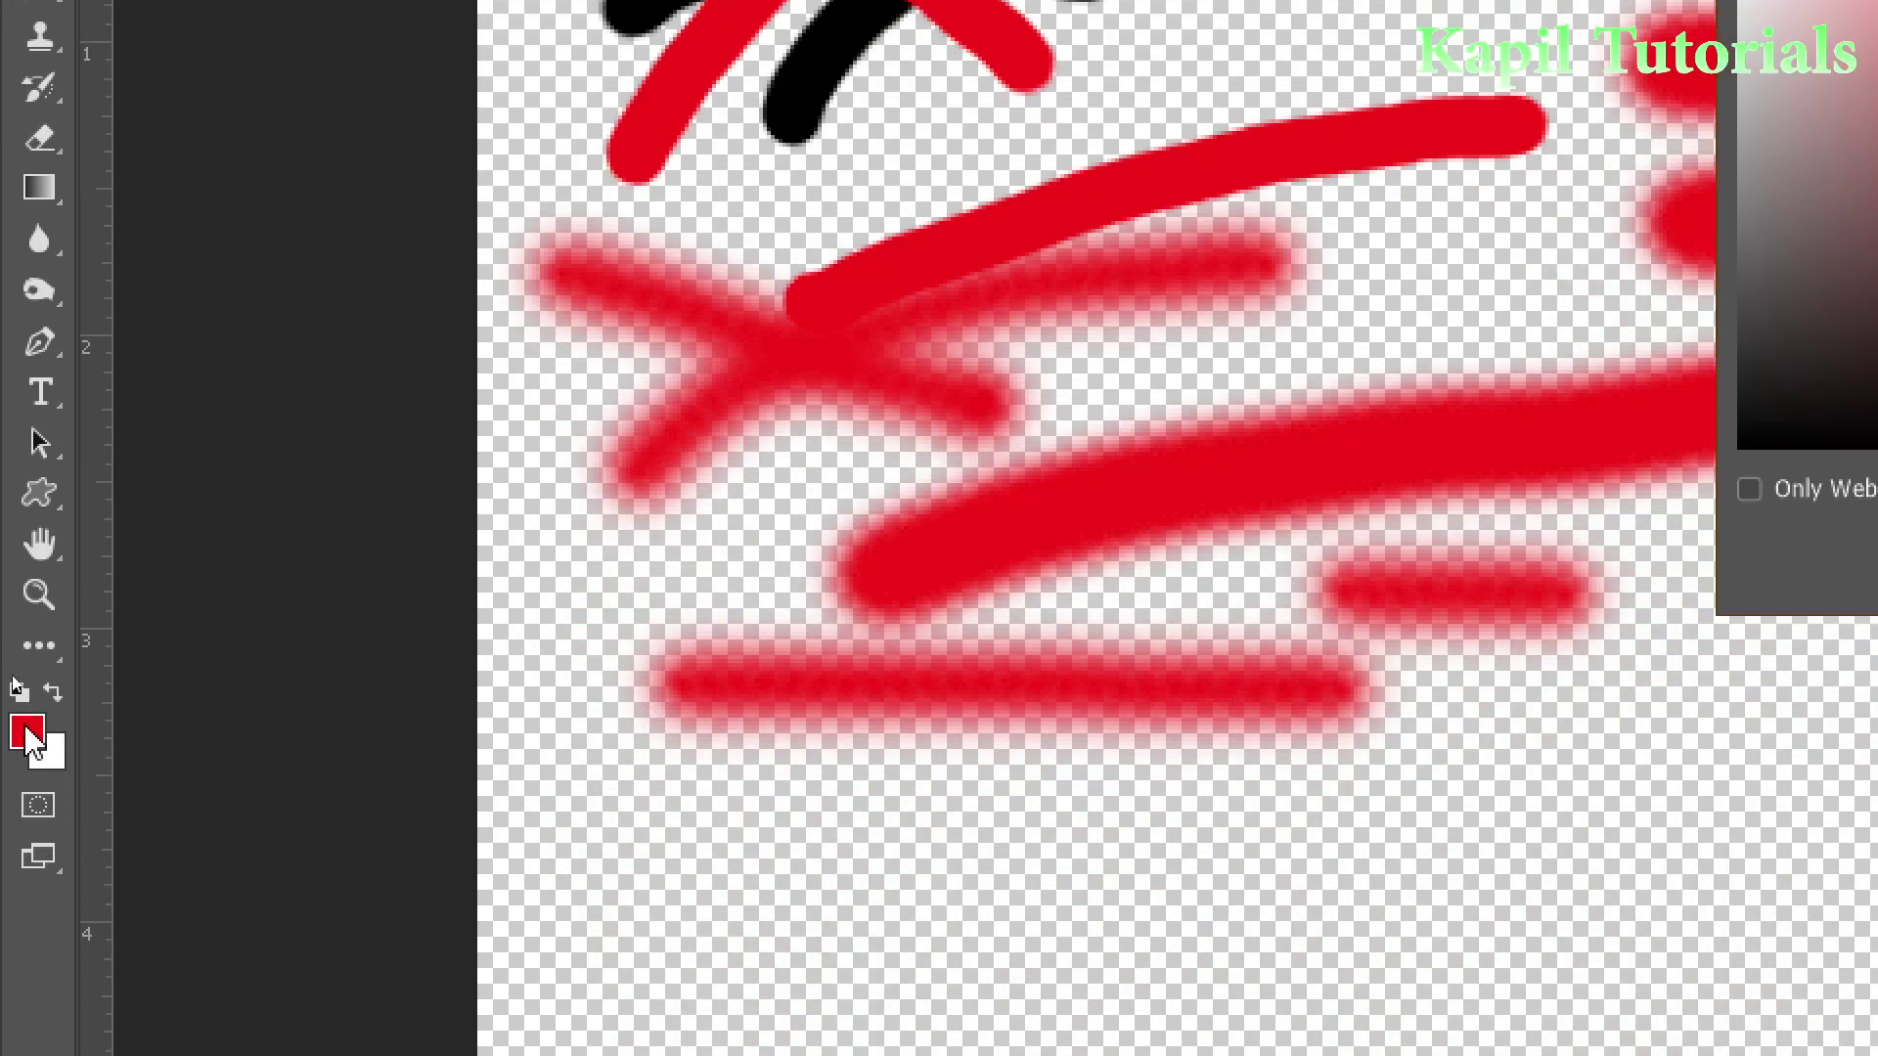
text(11e465)
key(Return)
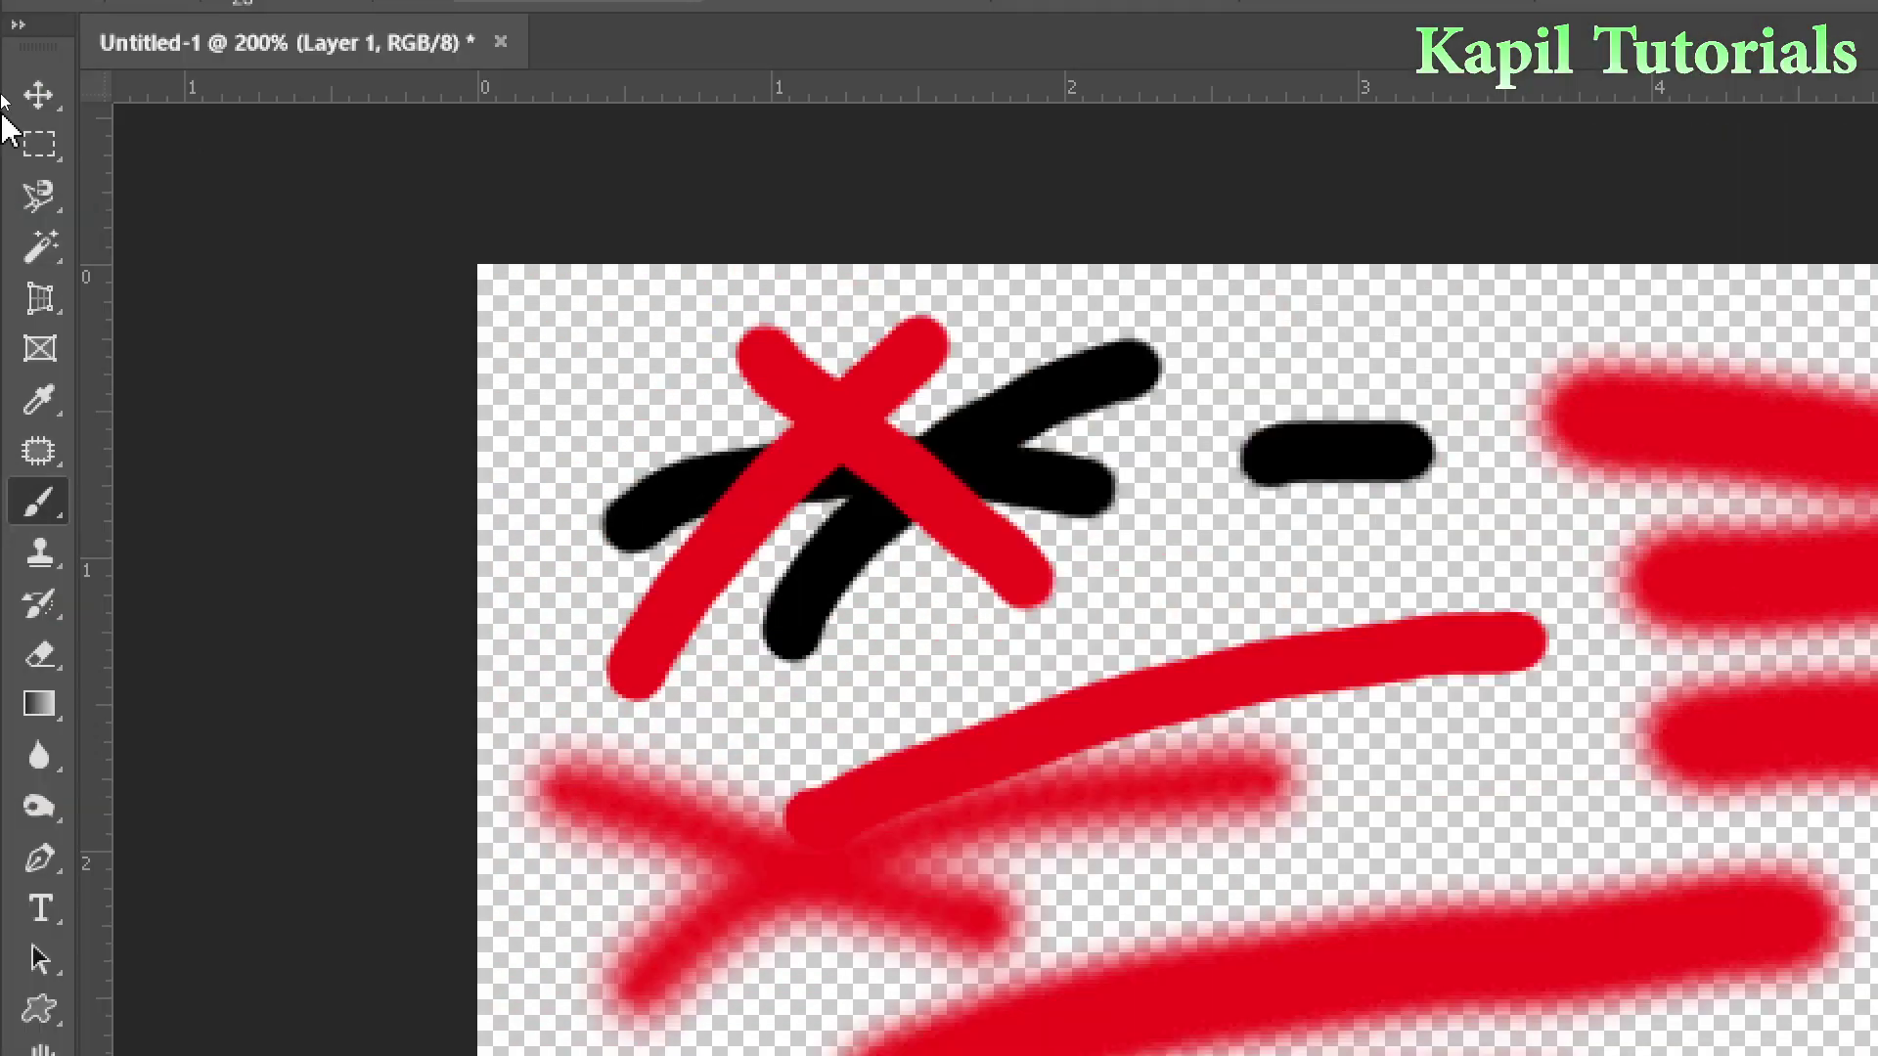
Step: Select the KYLE Ultimate Charcoal Pencil 25px Med2 preset from the Dry Media Brushes group
click(283, 90)
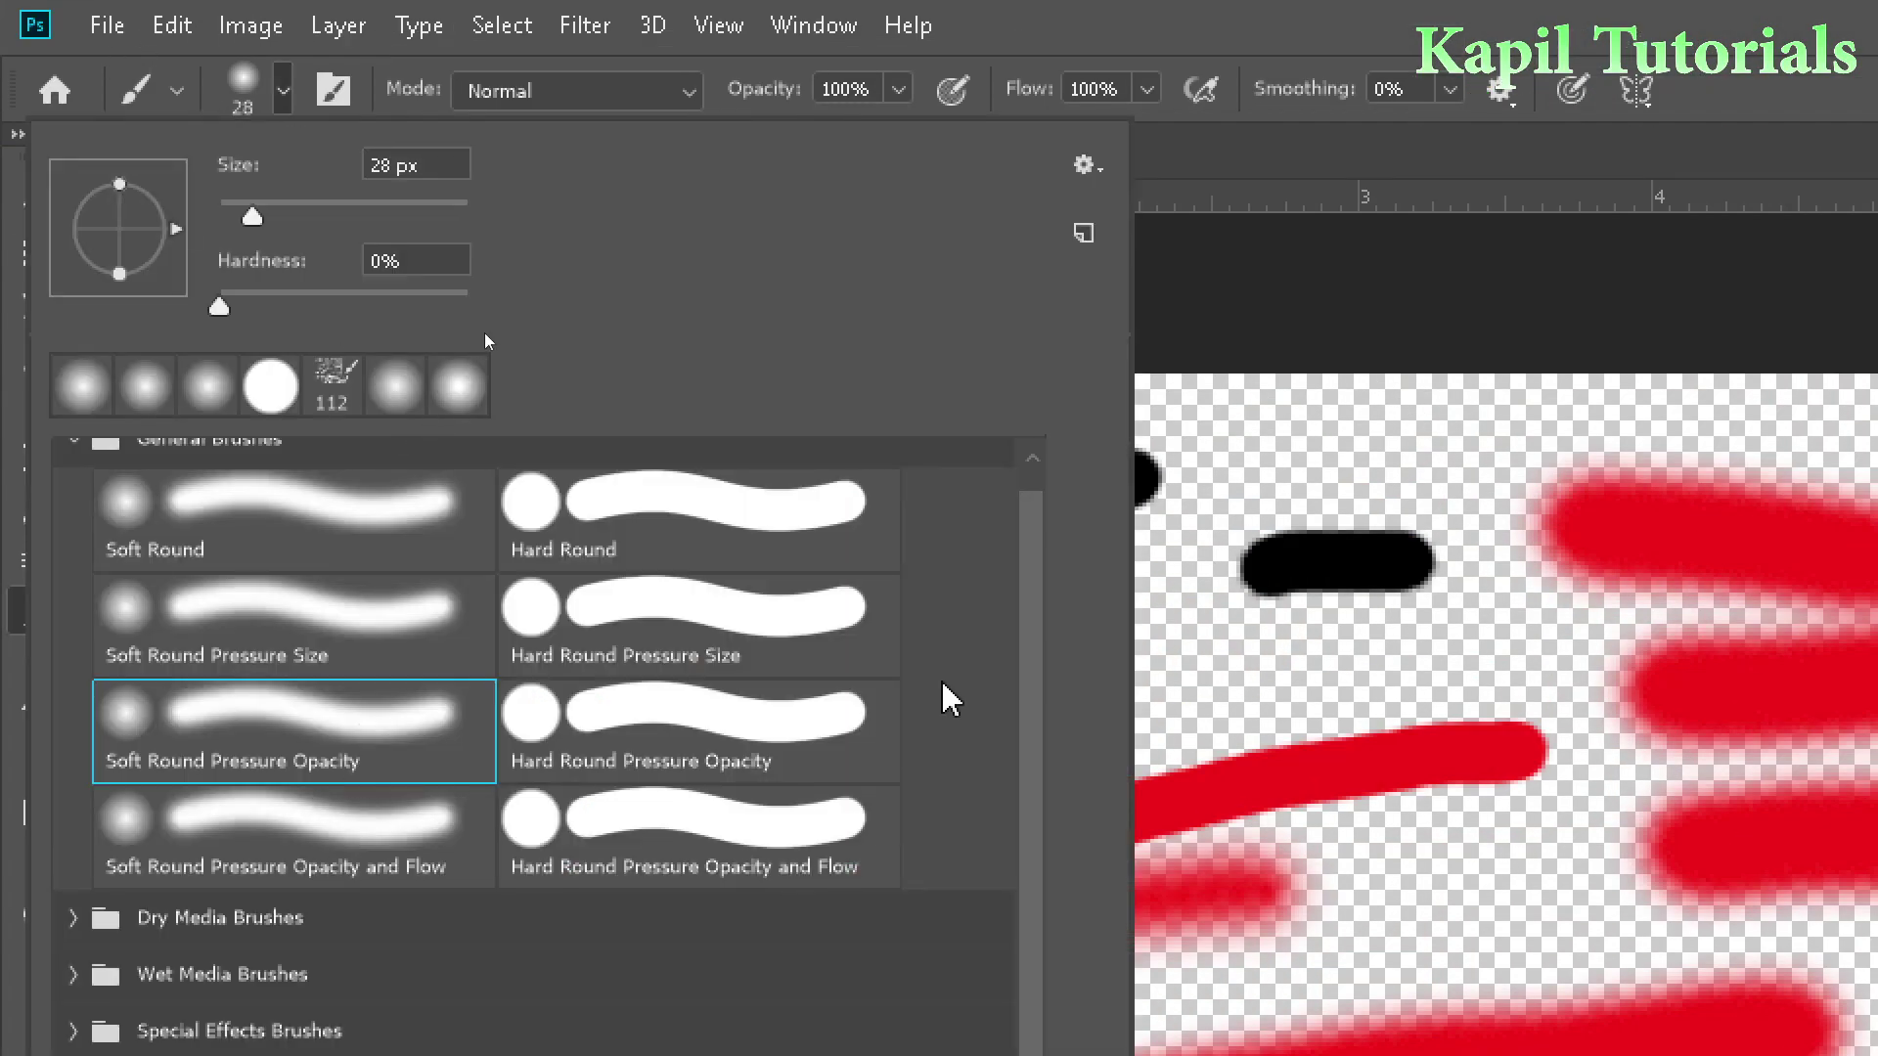
drag(1027, 637, 1040, 671)
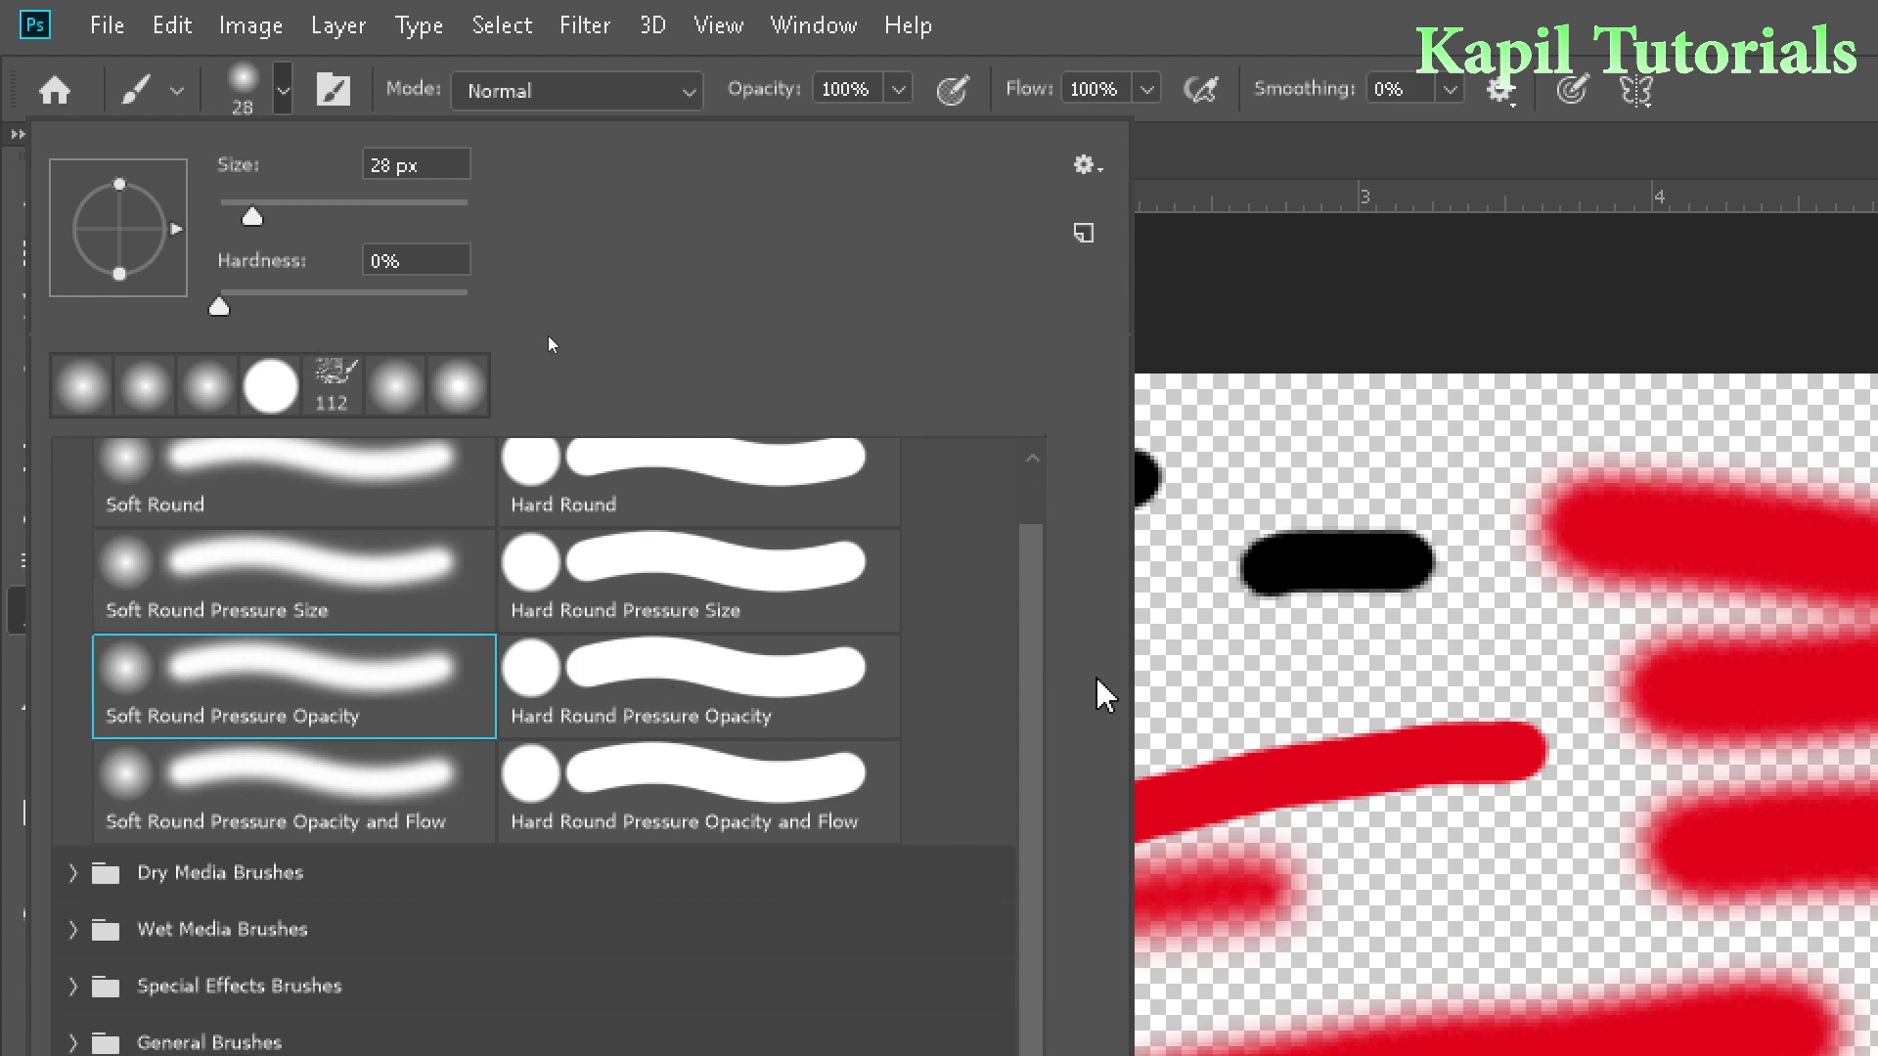
drag(1023, 675, 1022, 560)
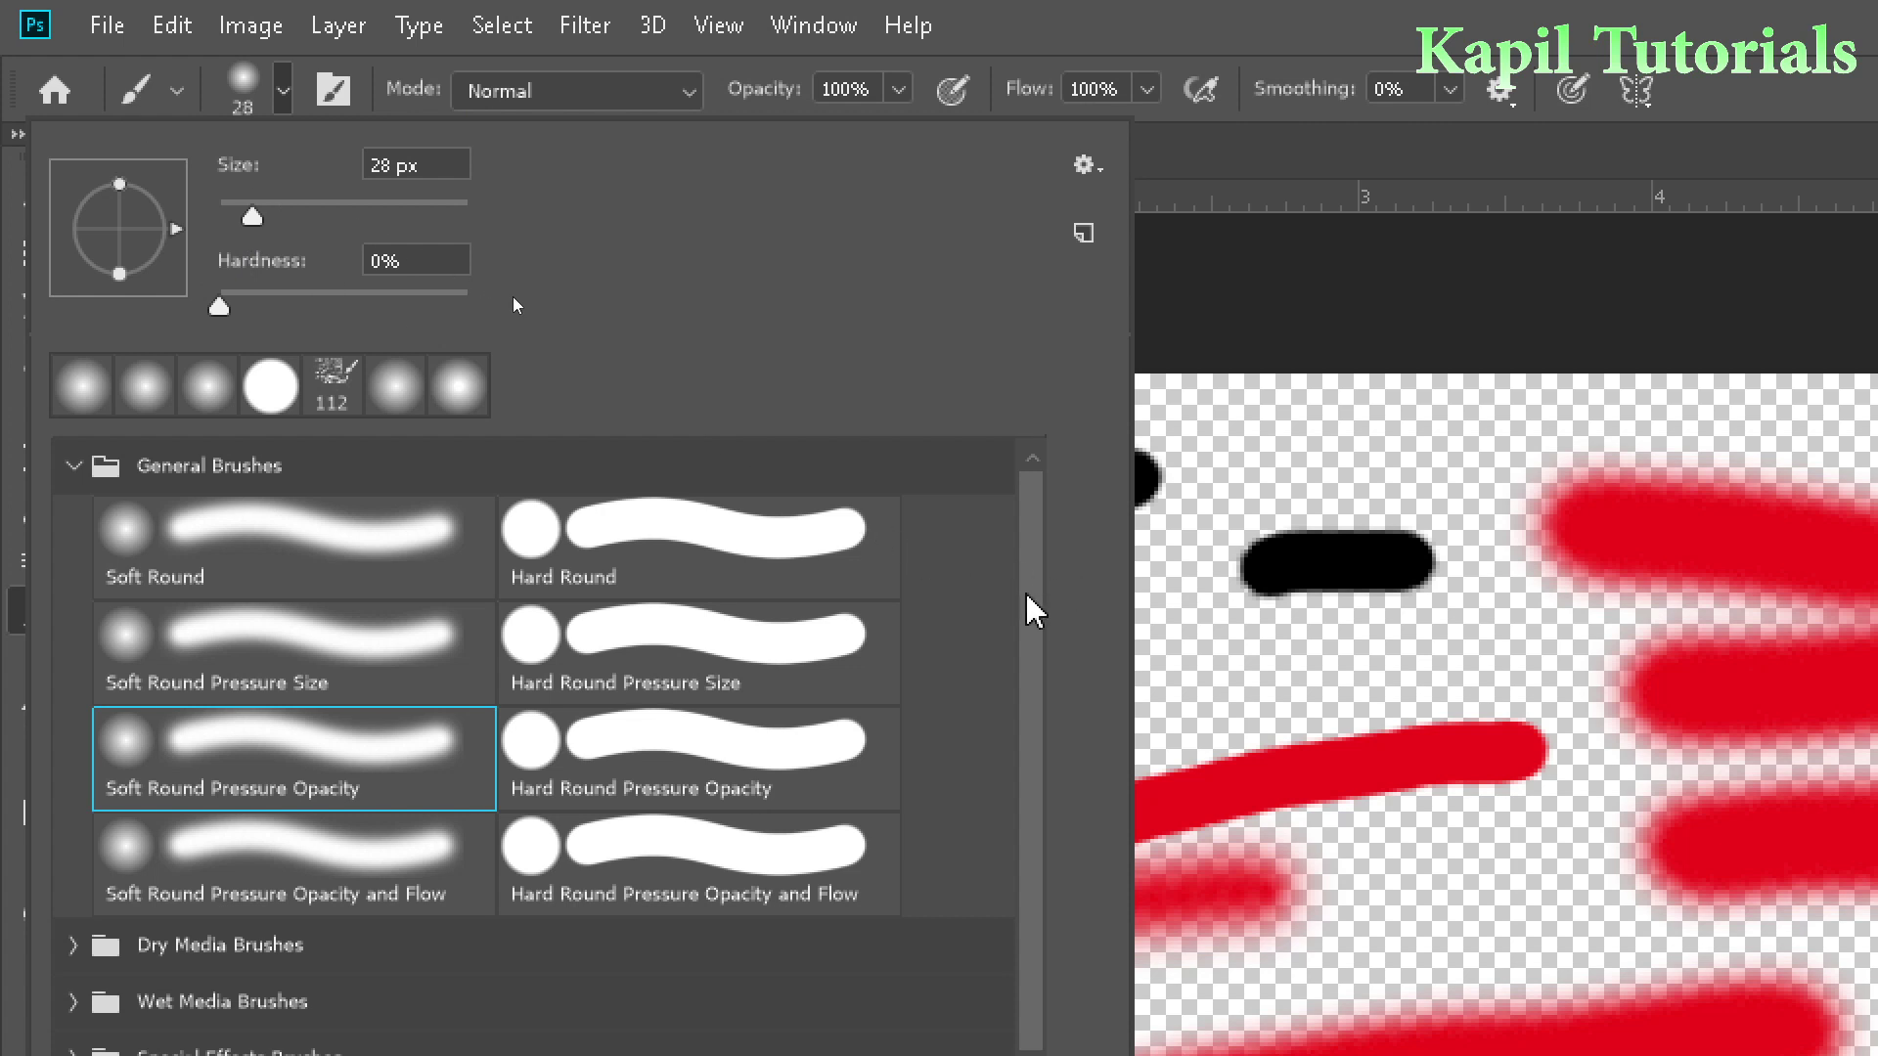
scroll(1027, 593, down, 3)
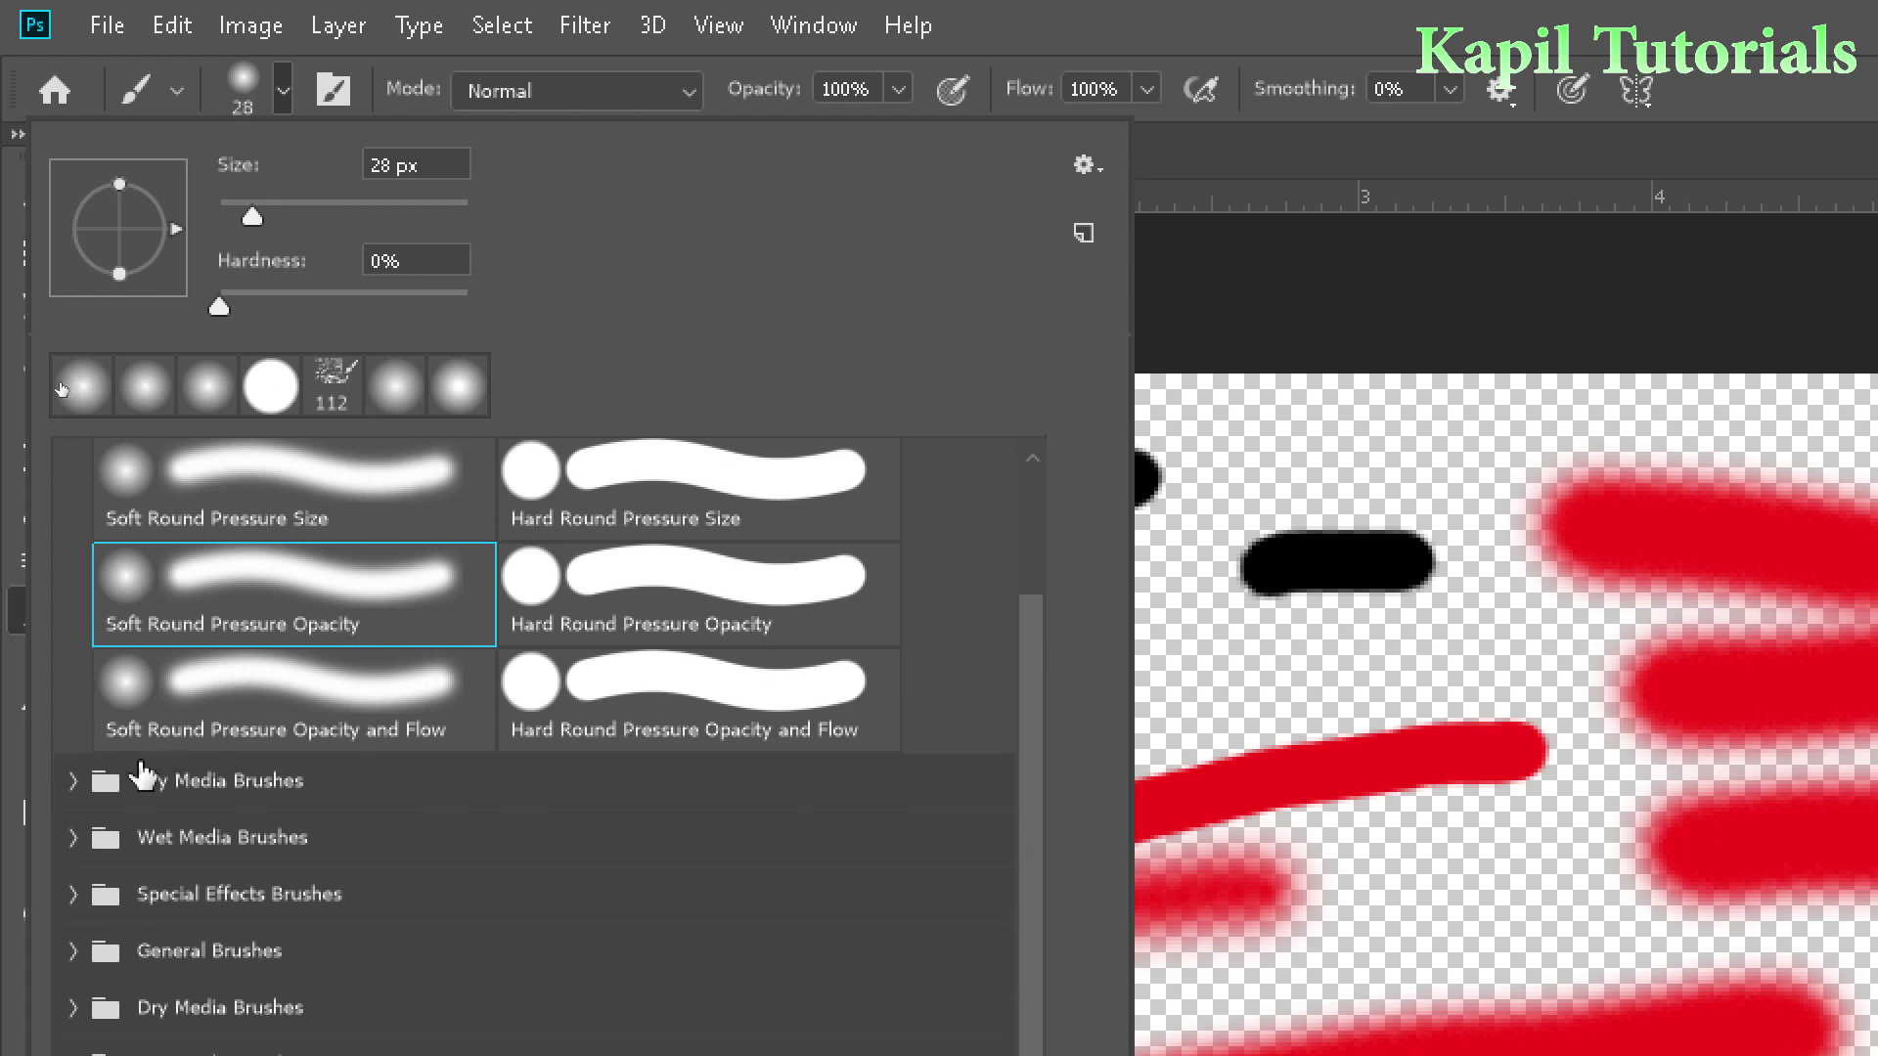
click(74, 783)
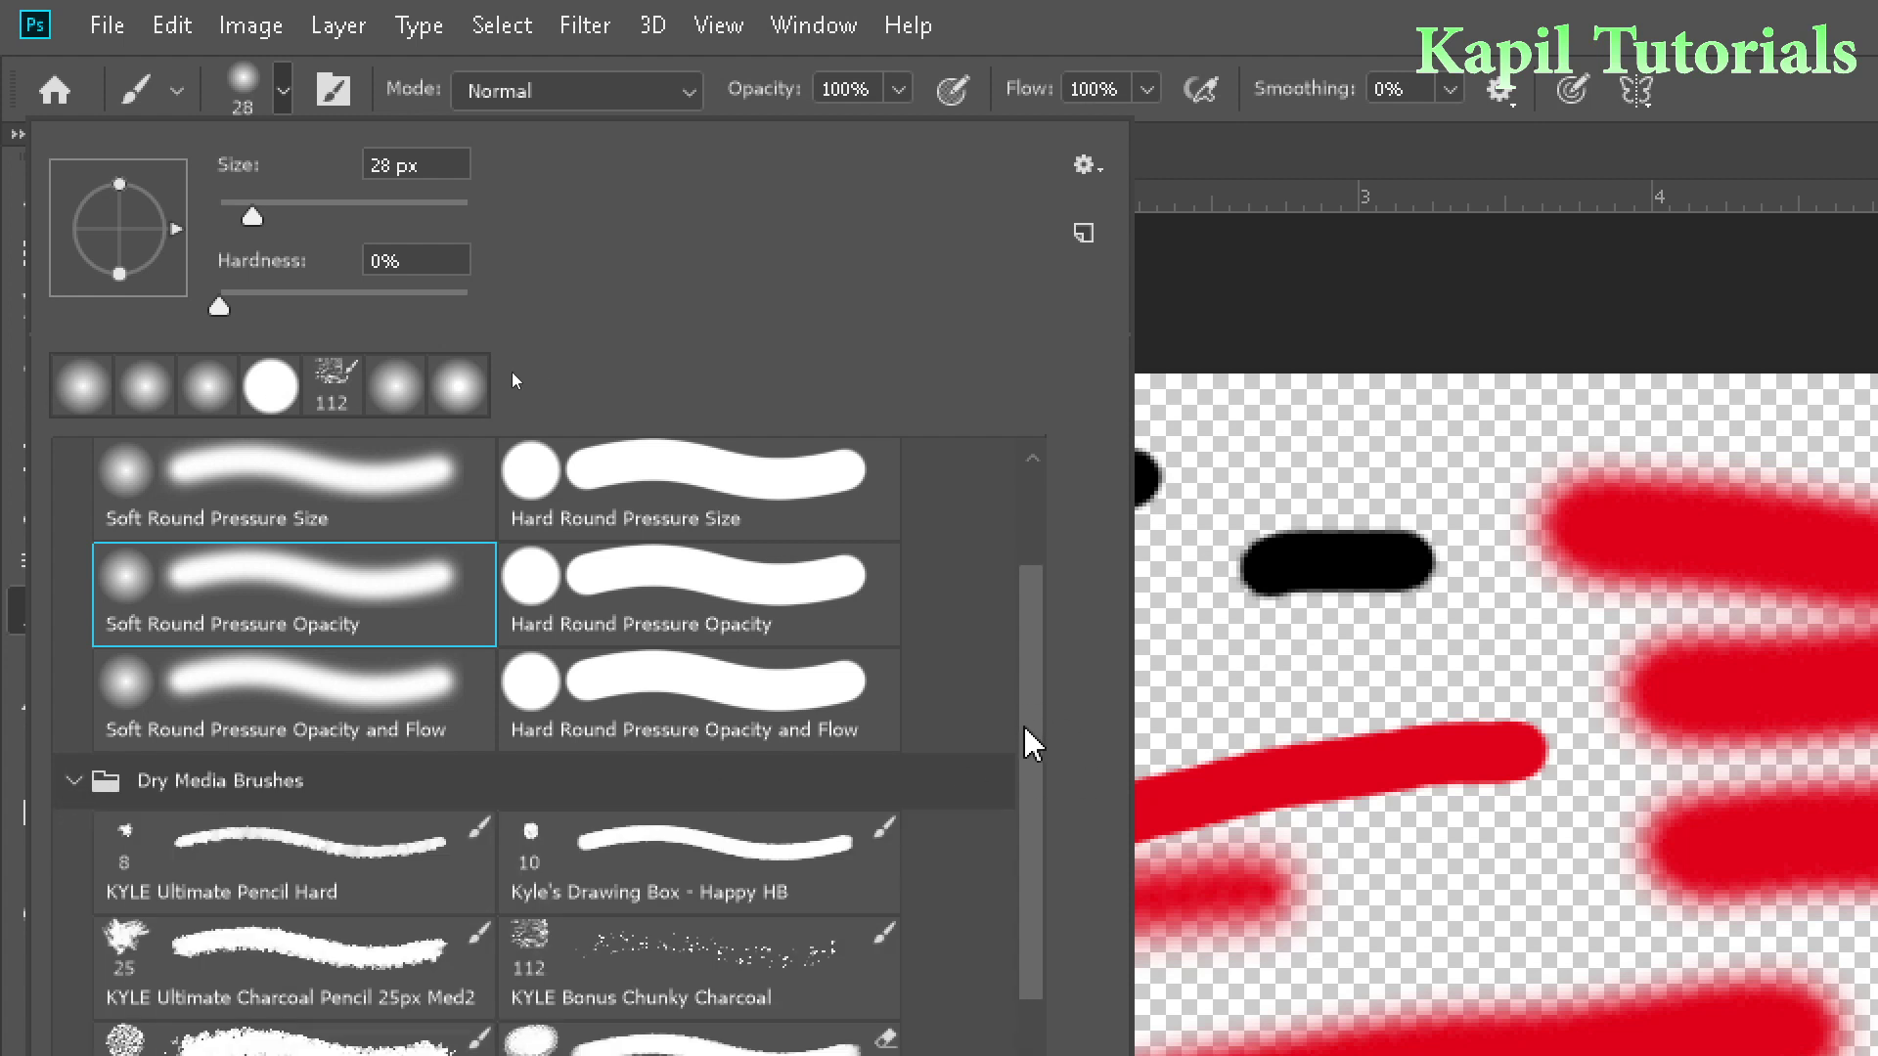
scroll(1032, 723, down, 5)
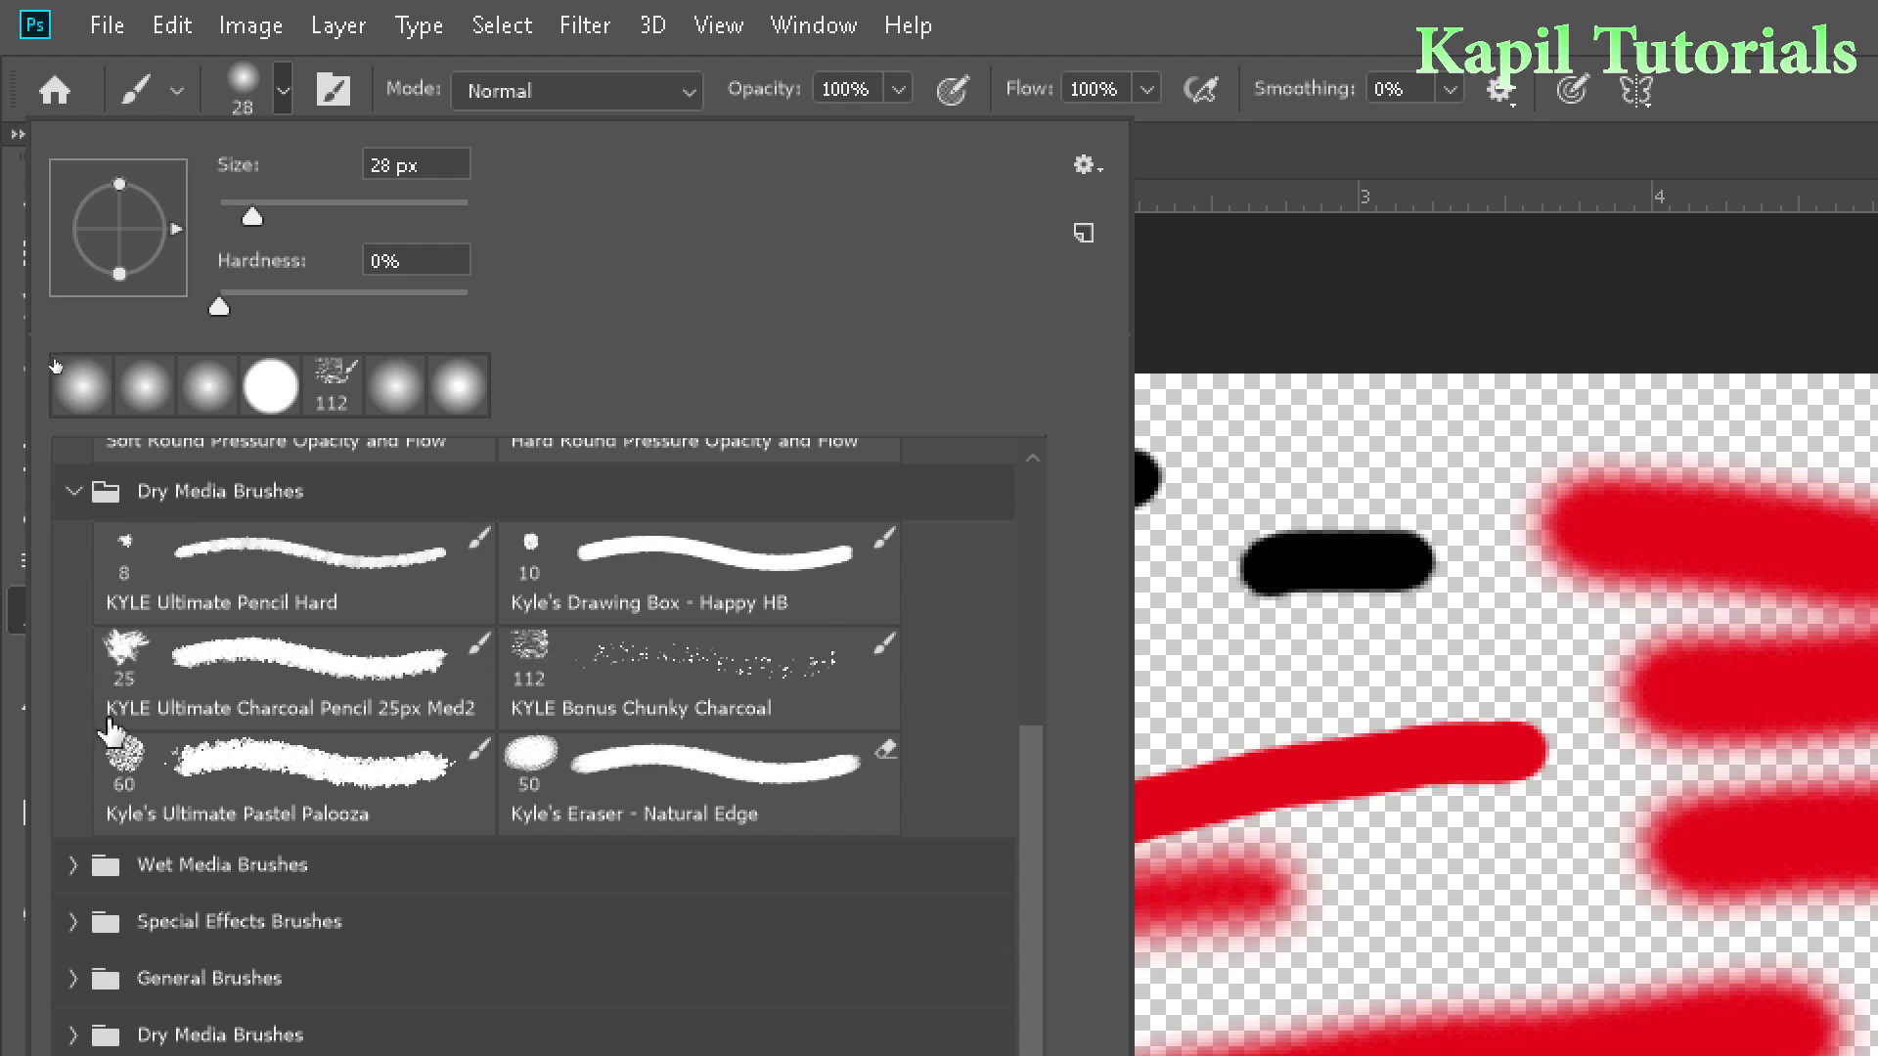
click(247, 667)
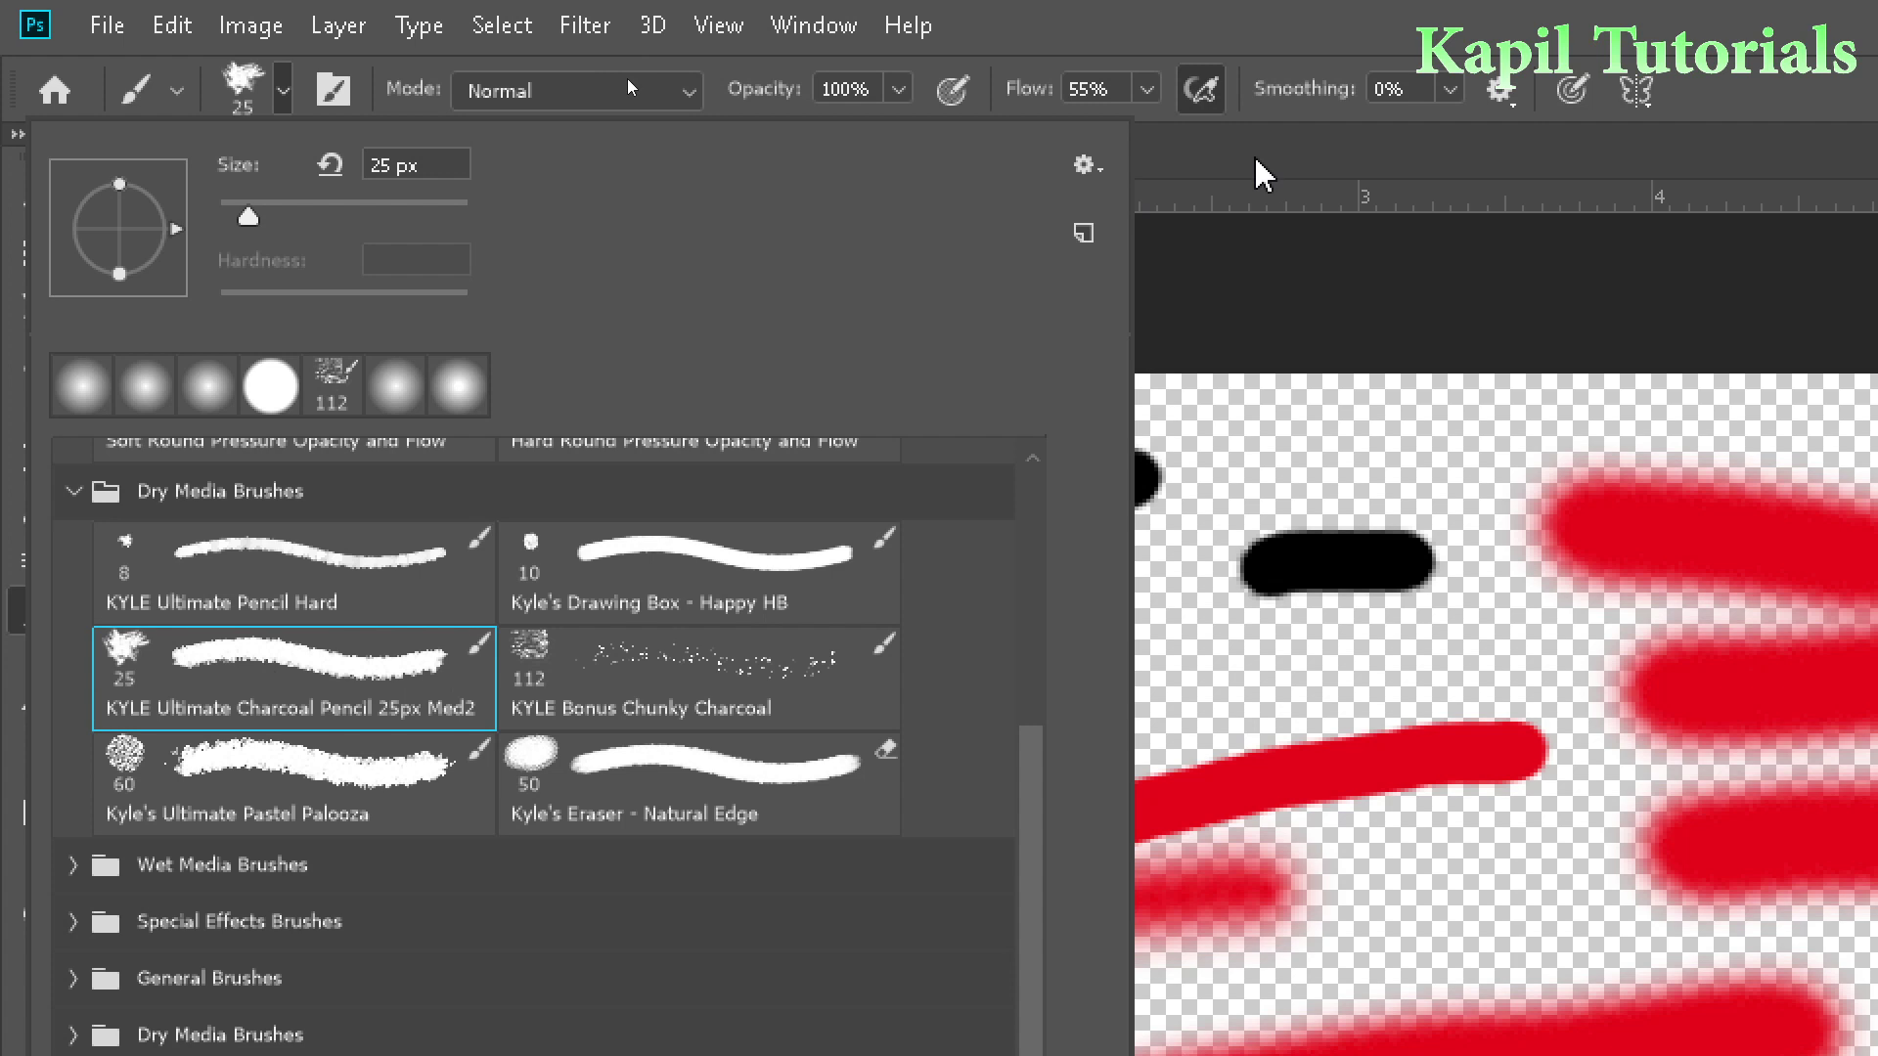
key(Return)
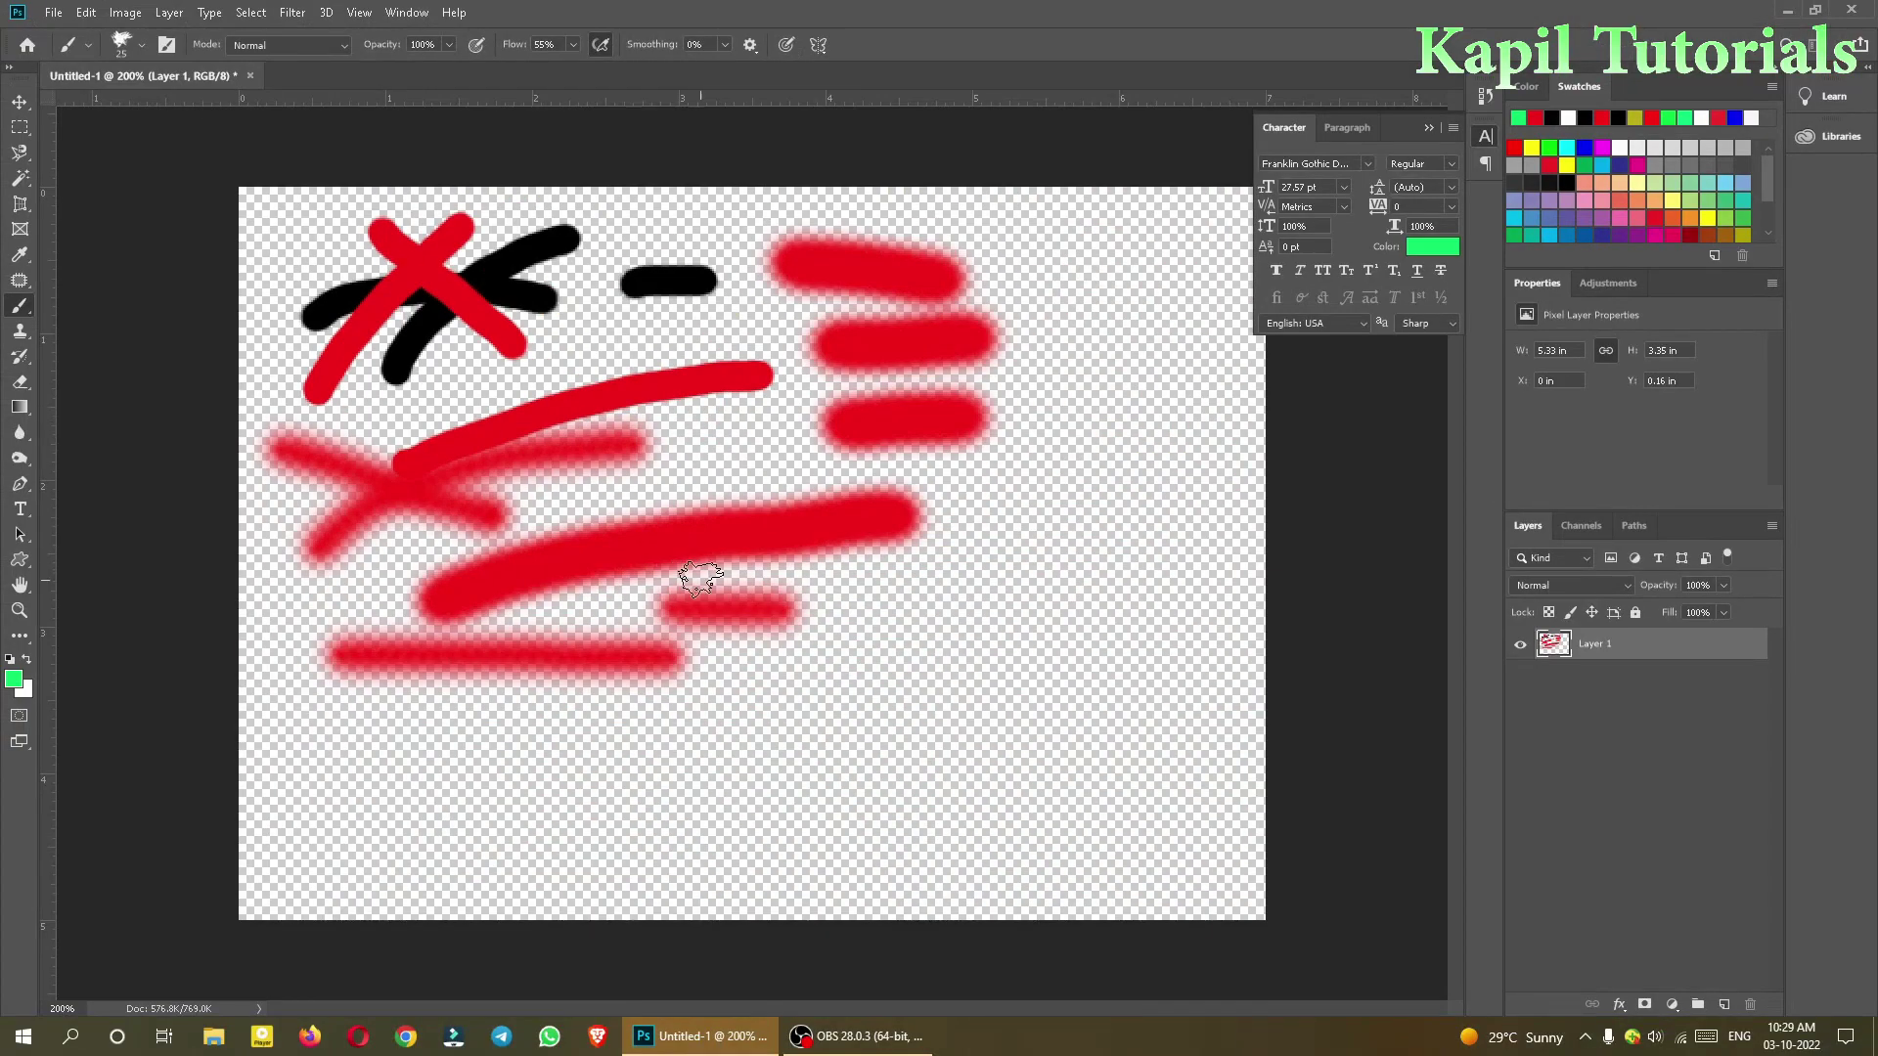
Step: Paint three green charcoal strokes in the empty lower-right area of the canvas
mouse_move(625, 824)
mouse_down()
mouse_move(671, 789)
mouse_move(892, 720)
mouse_up()
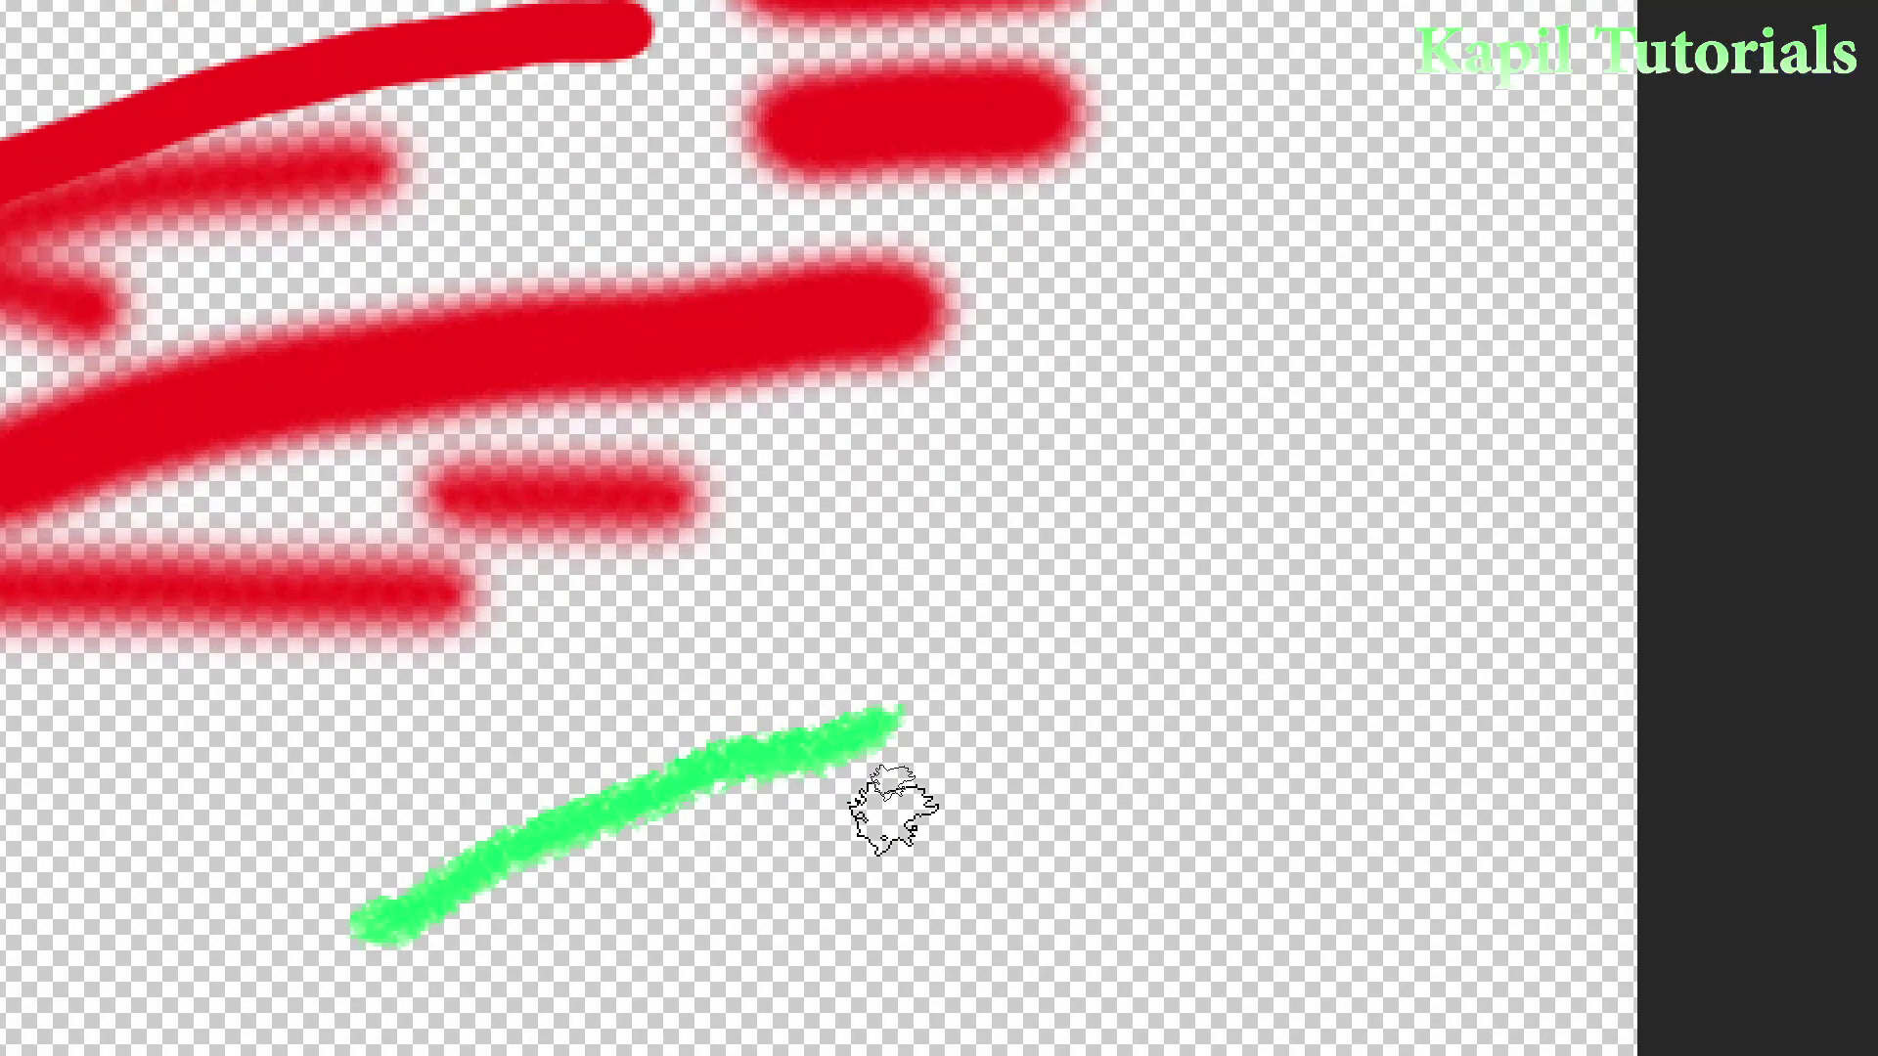
mouse_move(873, 809)
mouse_down()
mouse_move(952, 706)
mouse_move(1013, 572)
mouse_up()
drag(1127, 949, 1249, 530)
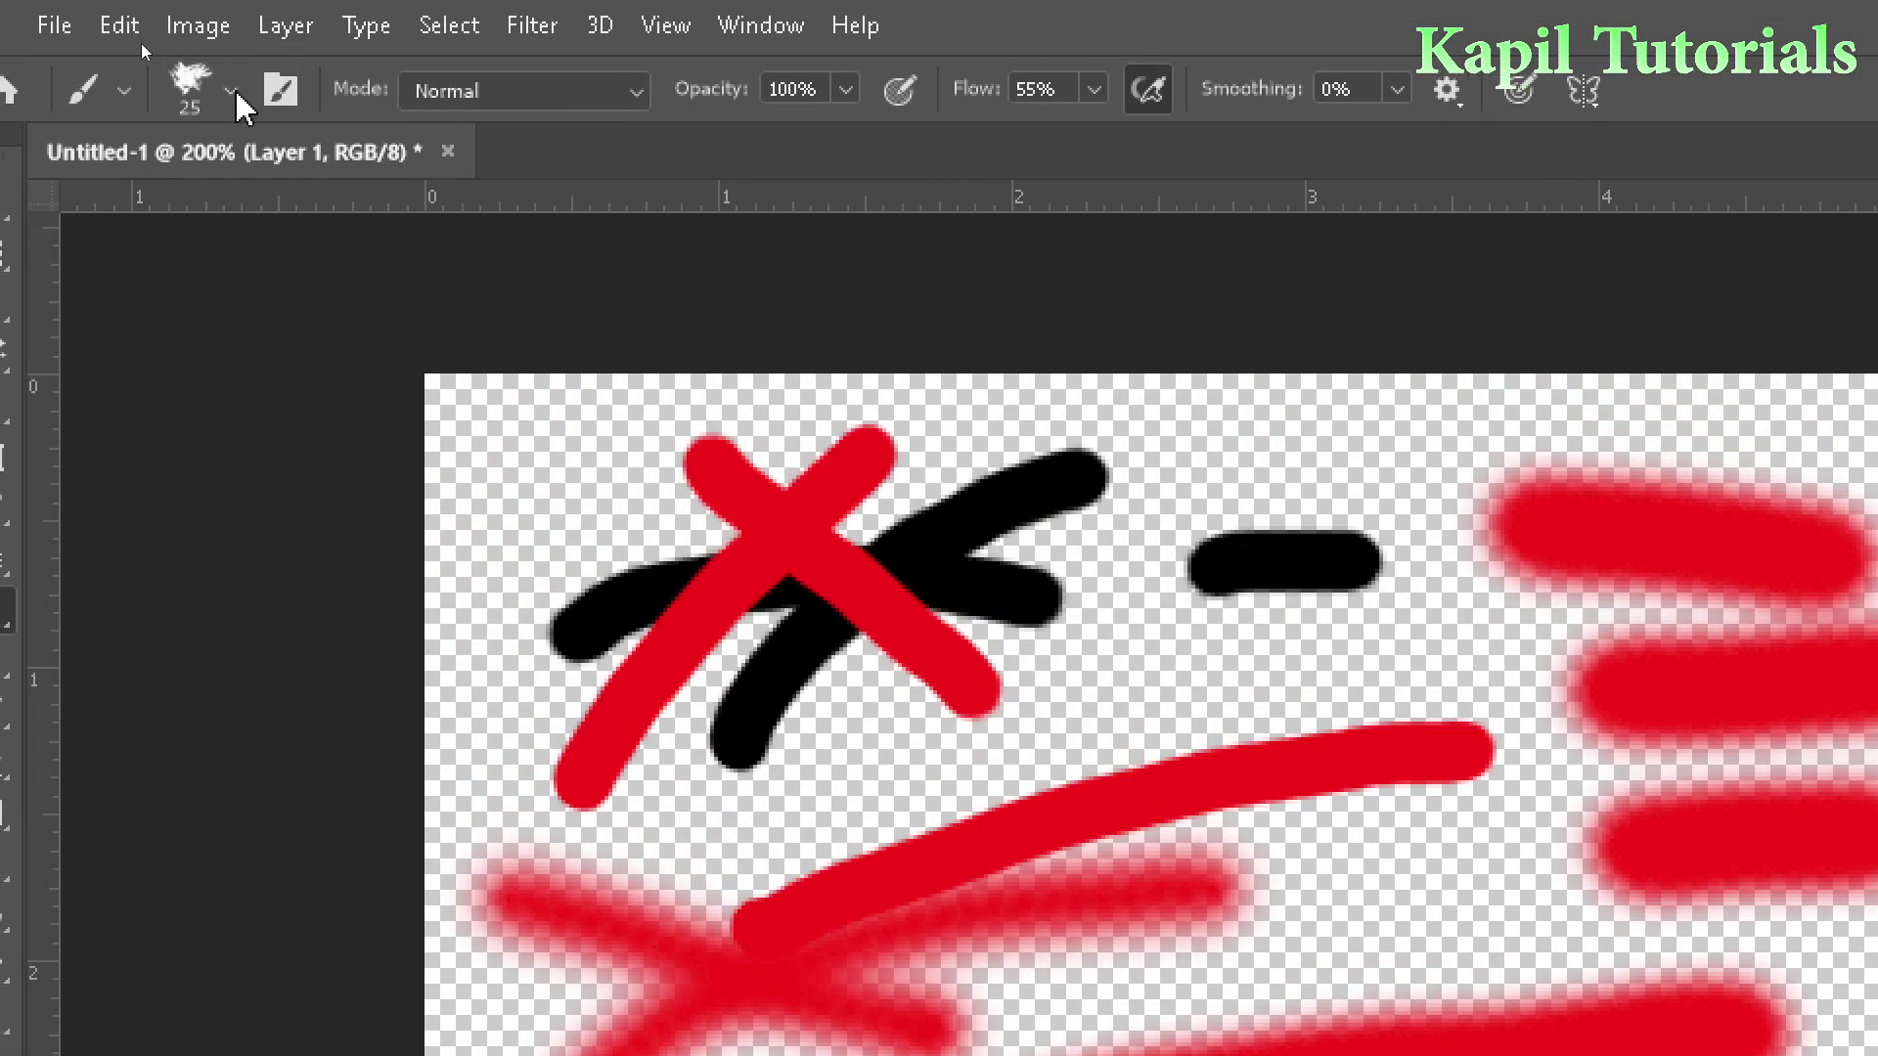
Step: Switch to the KYLE Bonus Chunky Charcoal preset at 112 px from the Dry Media Brushes group
click(233, 92)
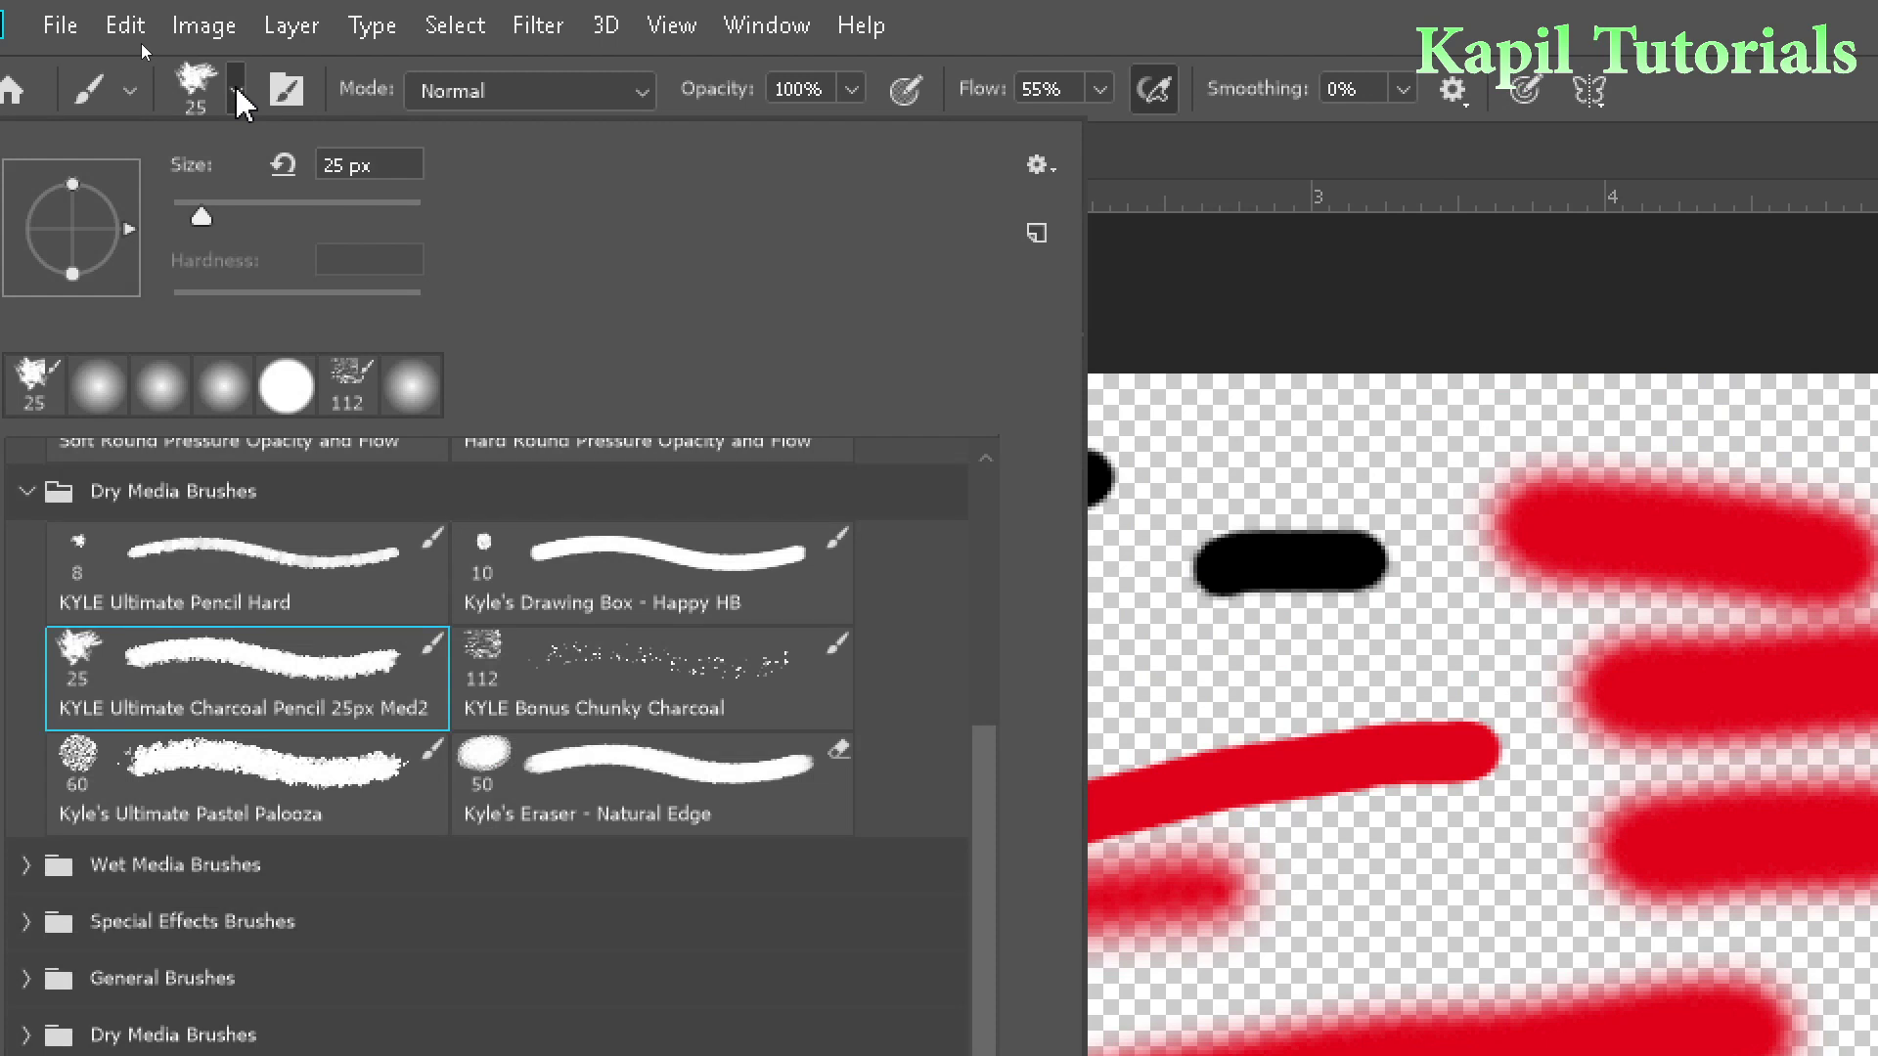
click(605, 666)
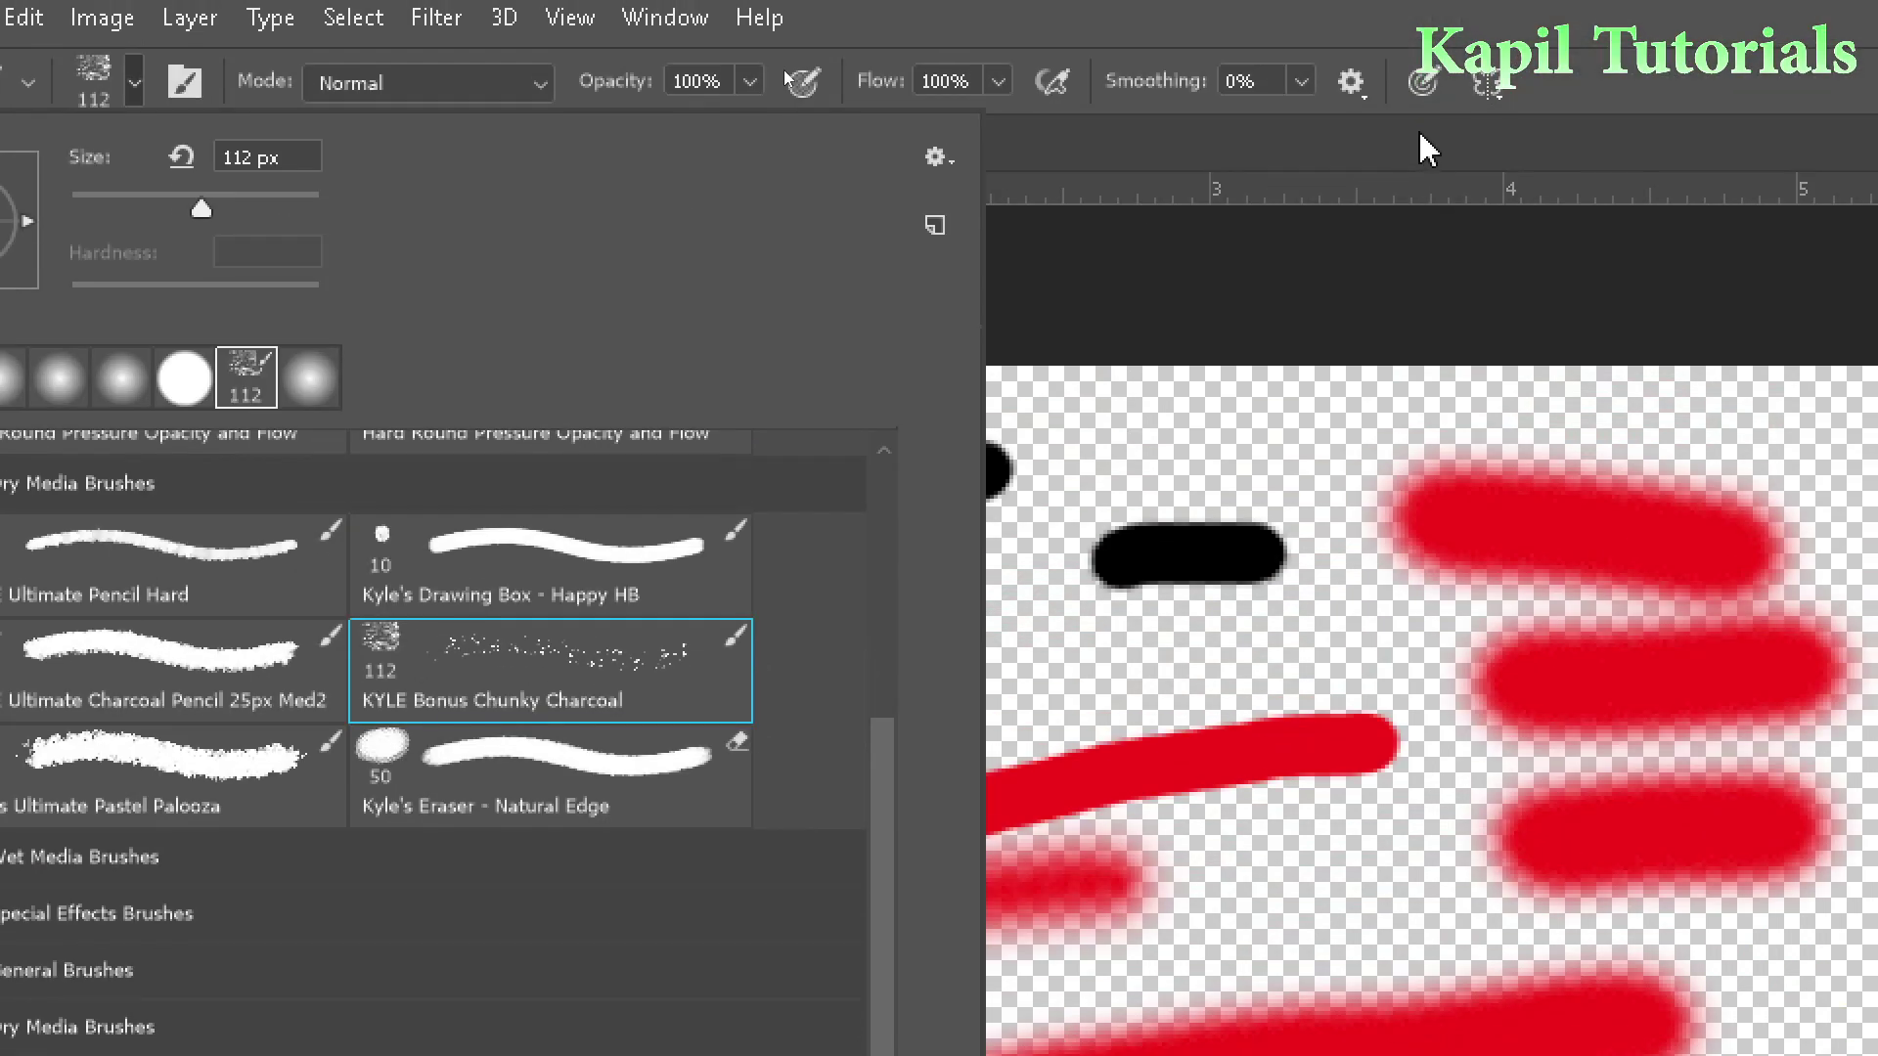
click(1426, 151)
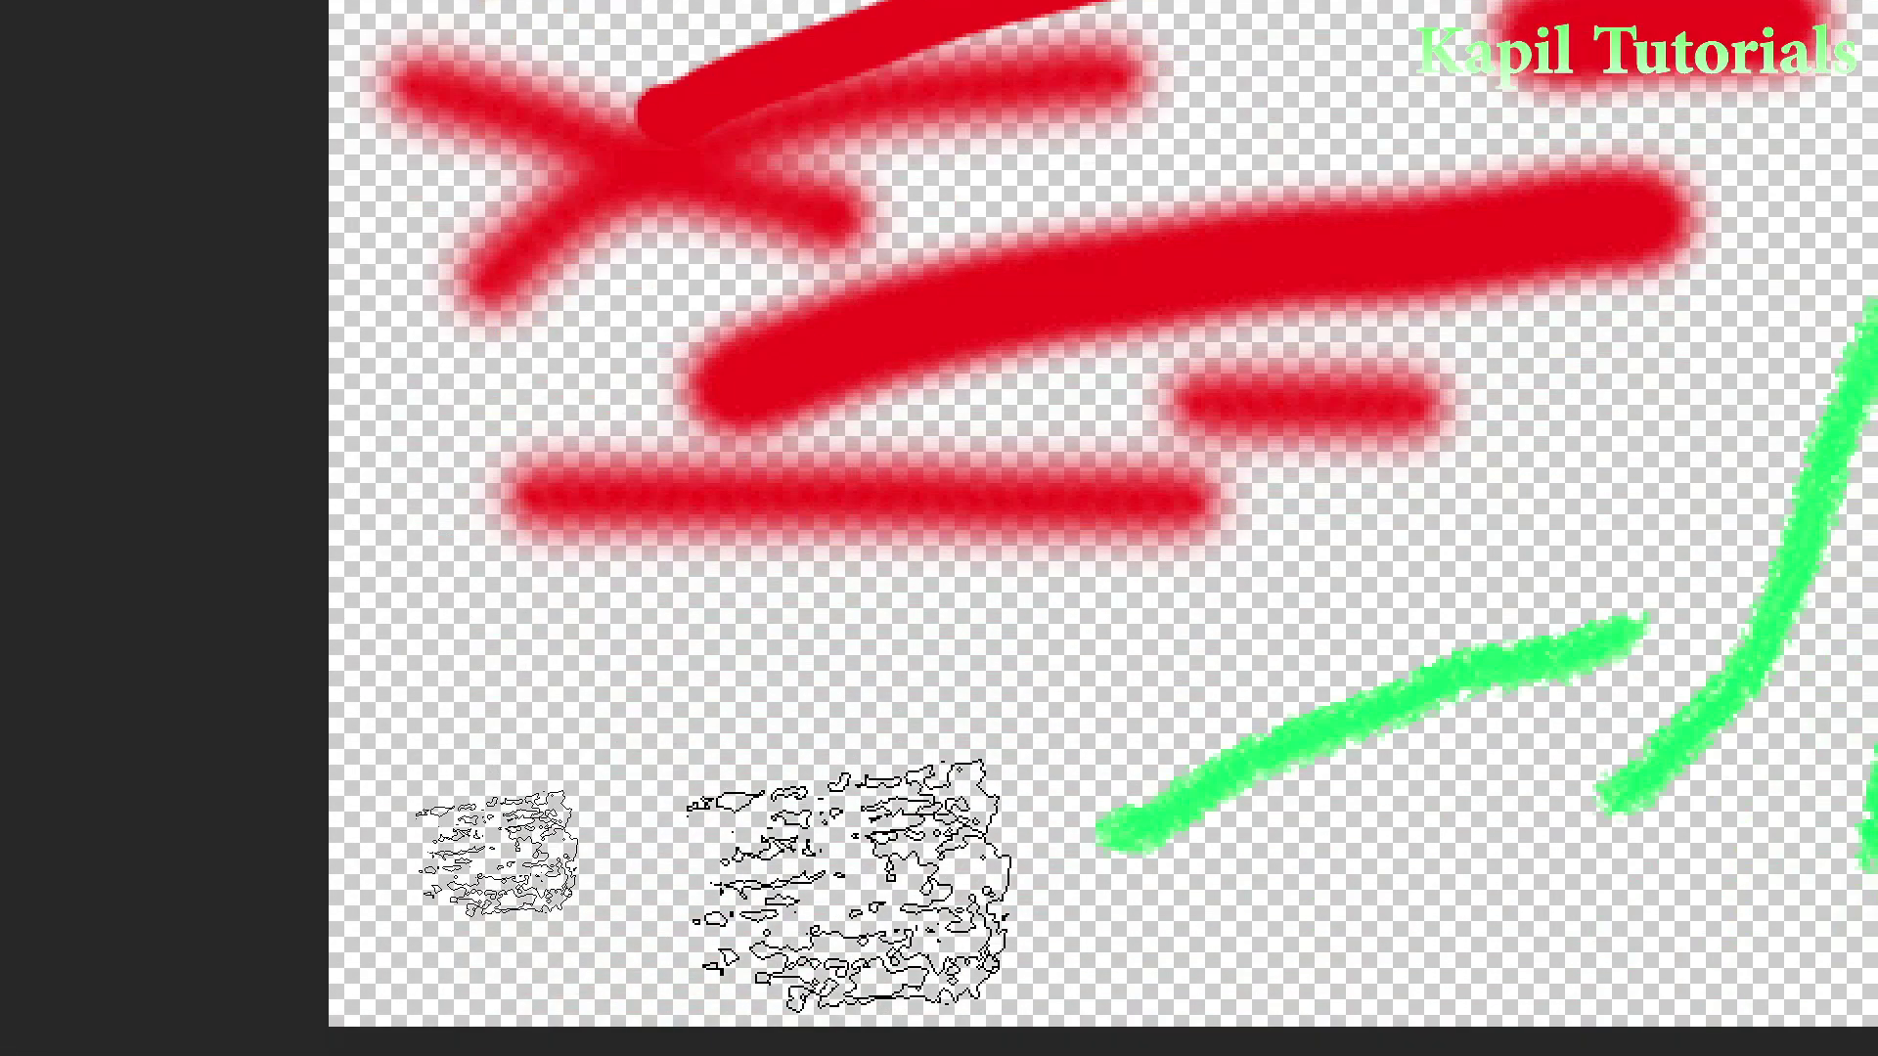
Step: Paint broad, grainy green strokes over the red and black strokes, reducing the brush size to 70 px
mouse_move(675, 777)
mouse_down()
mouse_move(933, 678)
mouse_move(991, 908)
mouse_move(1020, 843)
mouse_move(1171, 721)
mouse_move(1424, 612)
mouse_move(1431, 785)
mouse_move(1460, 850)
mouse_move(1444, 865)
mouse_move(1149, 800)
mouse_move(446, 497)
mouse_move(476, 392)
mouse_move(861, 181)
mouse_up()
mouse_move(675, 313)
mouse_down()
mouse_move(621, 423)
mouse_move(771, 175)
mouse_move(1019, 186)
mouse_move(1075, 227)
mouse_move(1262, 616)
mouse_up()
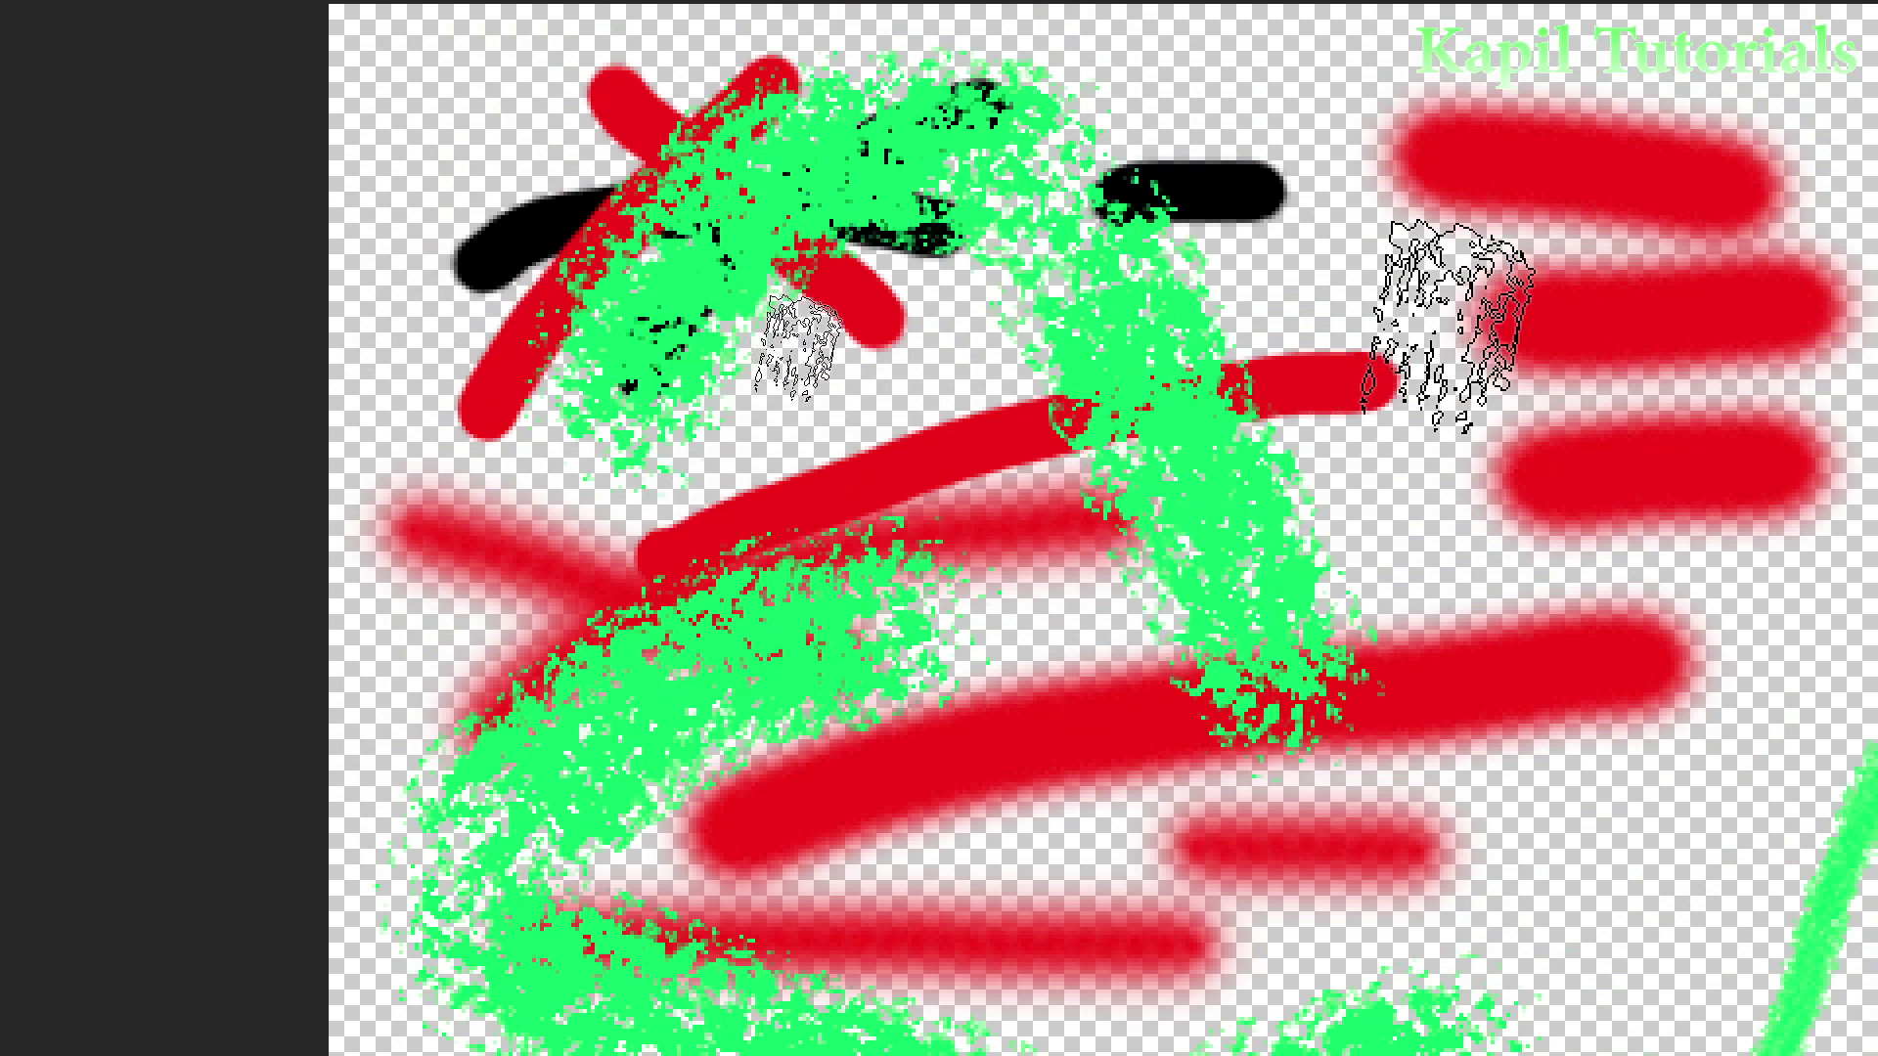
drag(1425, 335, 1572, 650)
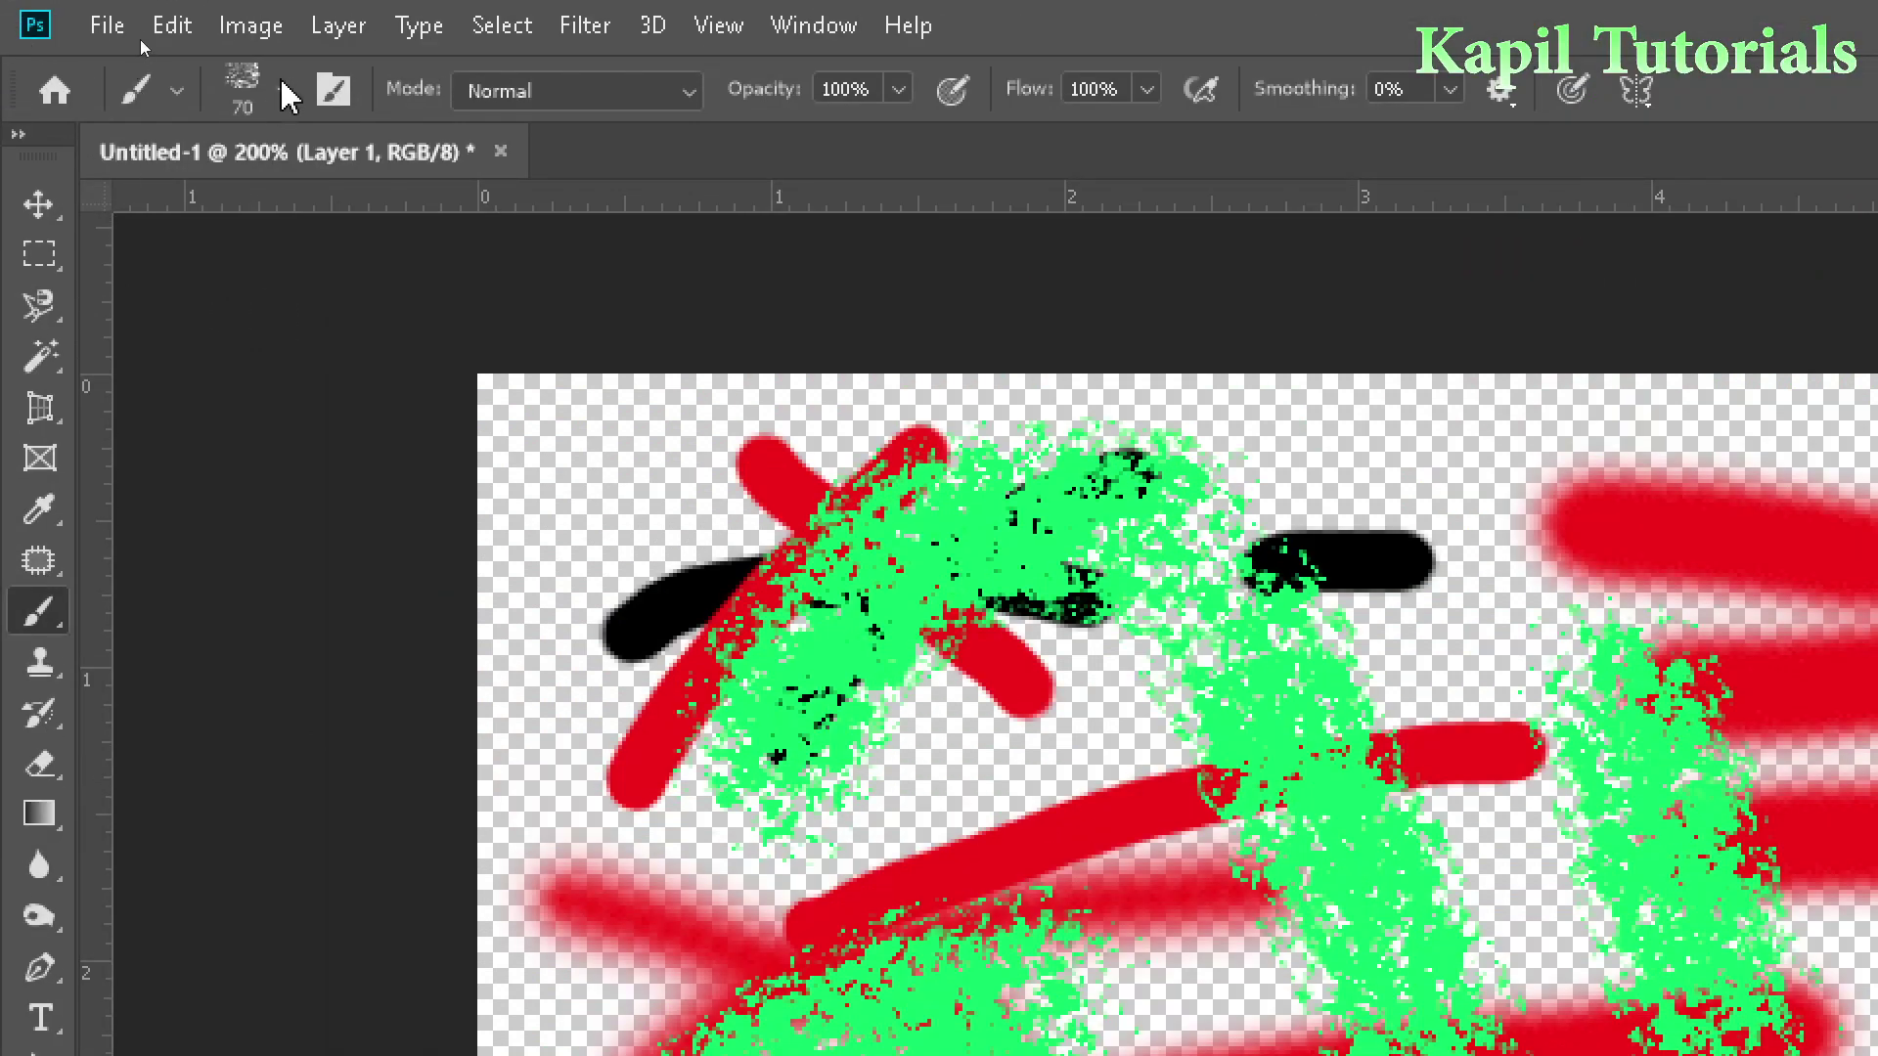
Step: Select Kyle's Concept Brushes - All Purpose Blend from the Special Effects Brushes and smear the painted strokes across the whole canvas
click(283, 92)
mouse_move(1037, 680)
mouse_down()
mouse_move(1031, 544)
mouse_move(1008, 812)
mouse_up()
click(61, 766)
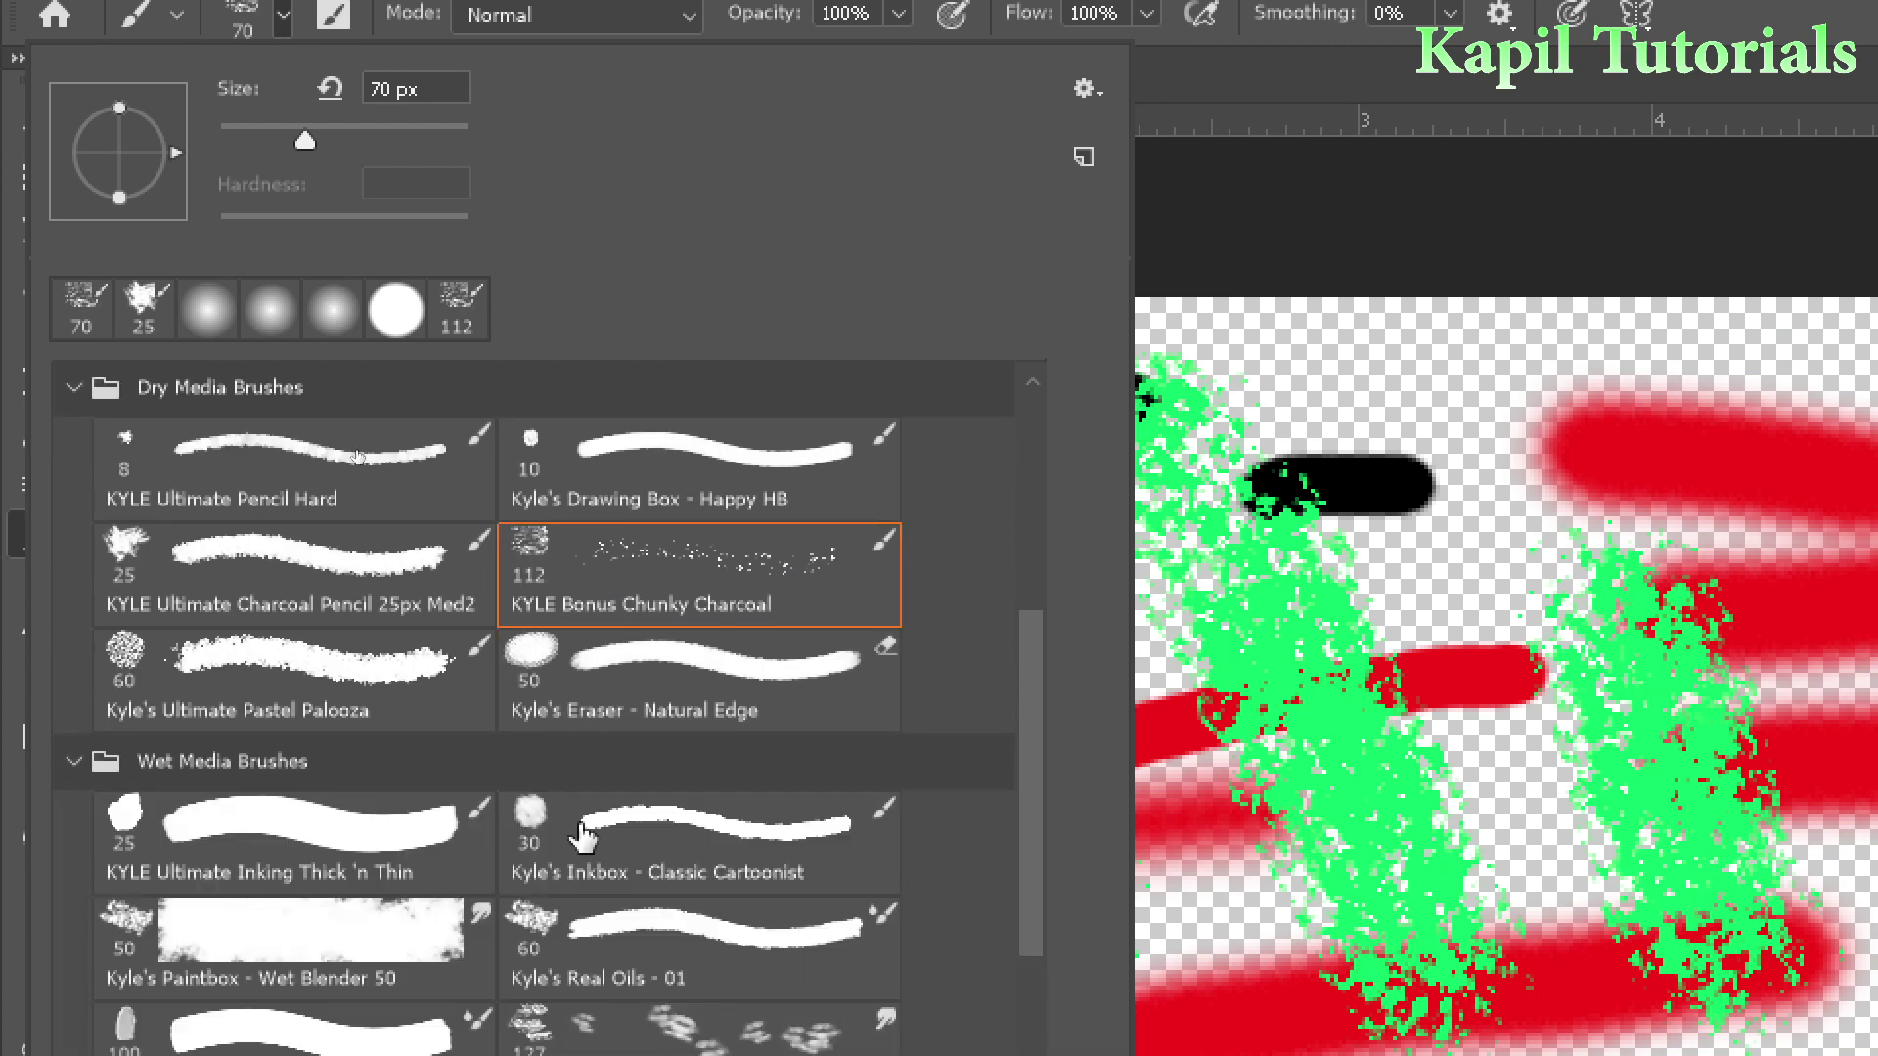
drag(1035, 734, 1035, 898)
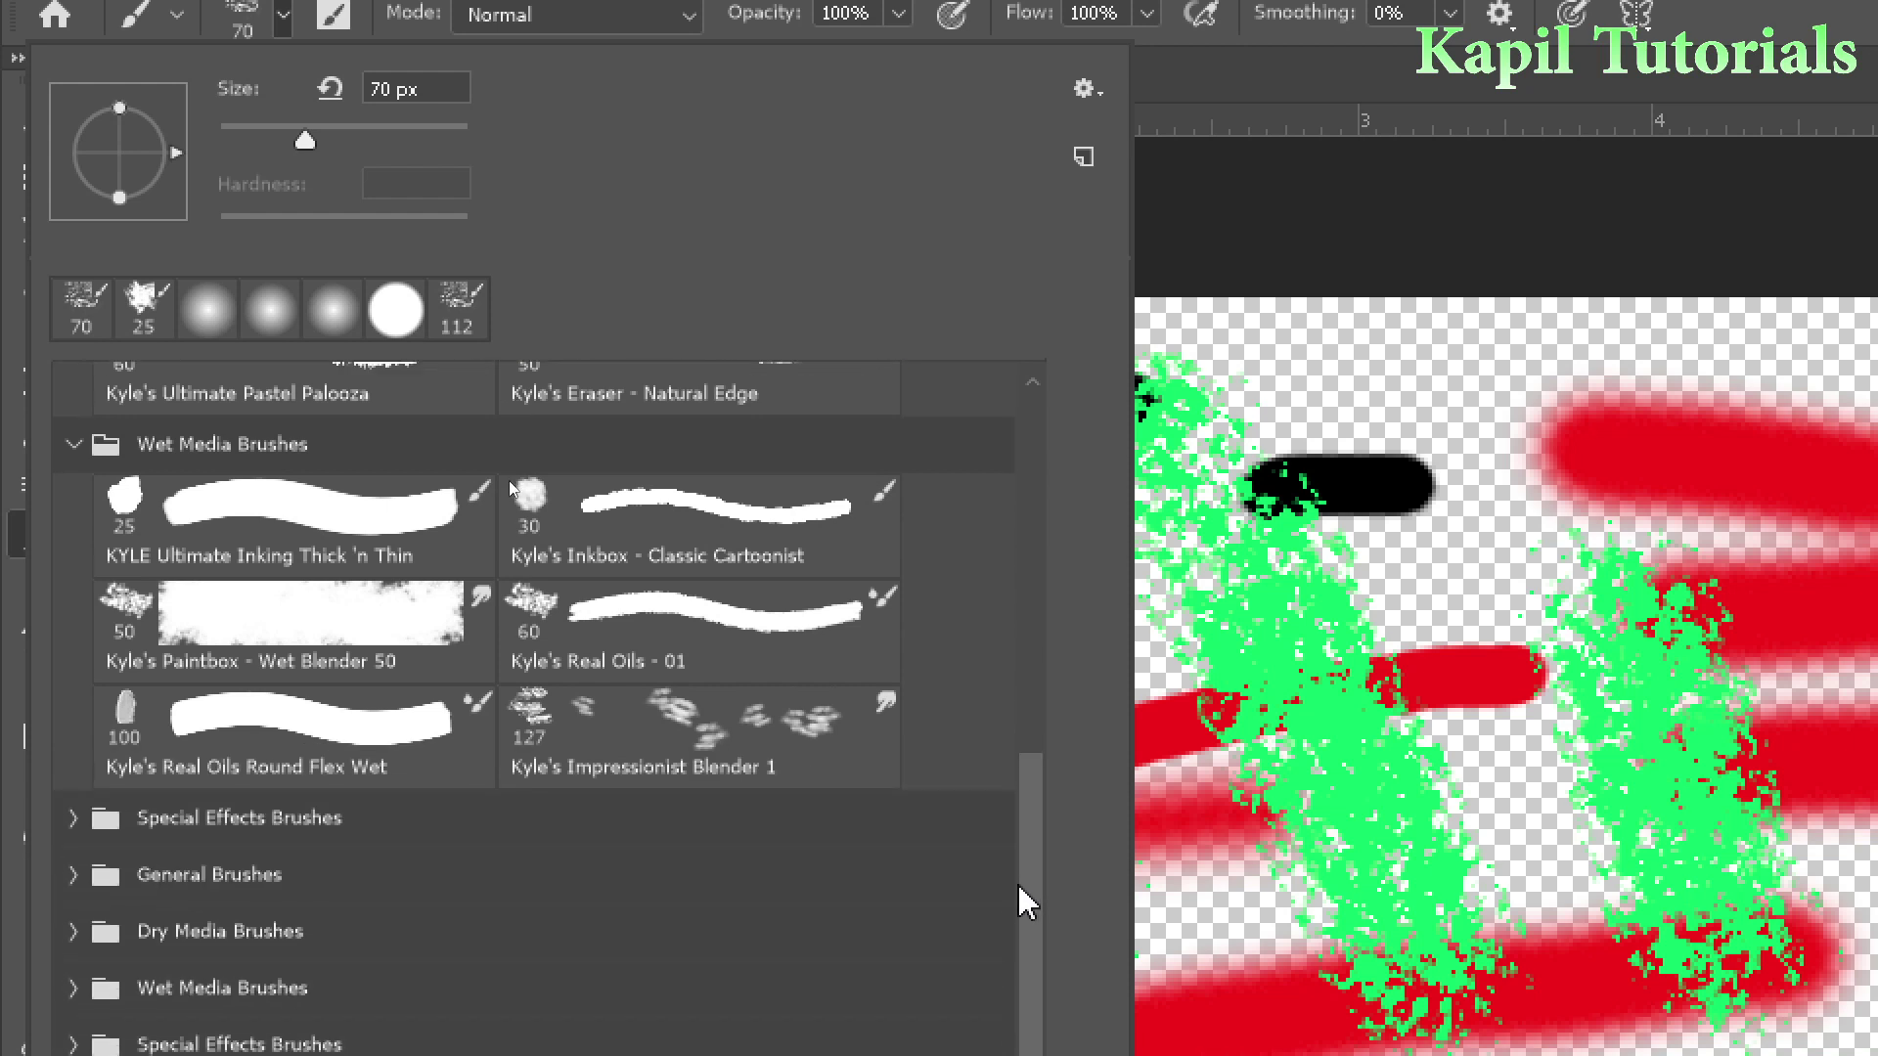
click(70, 822)
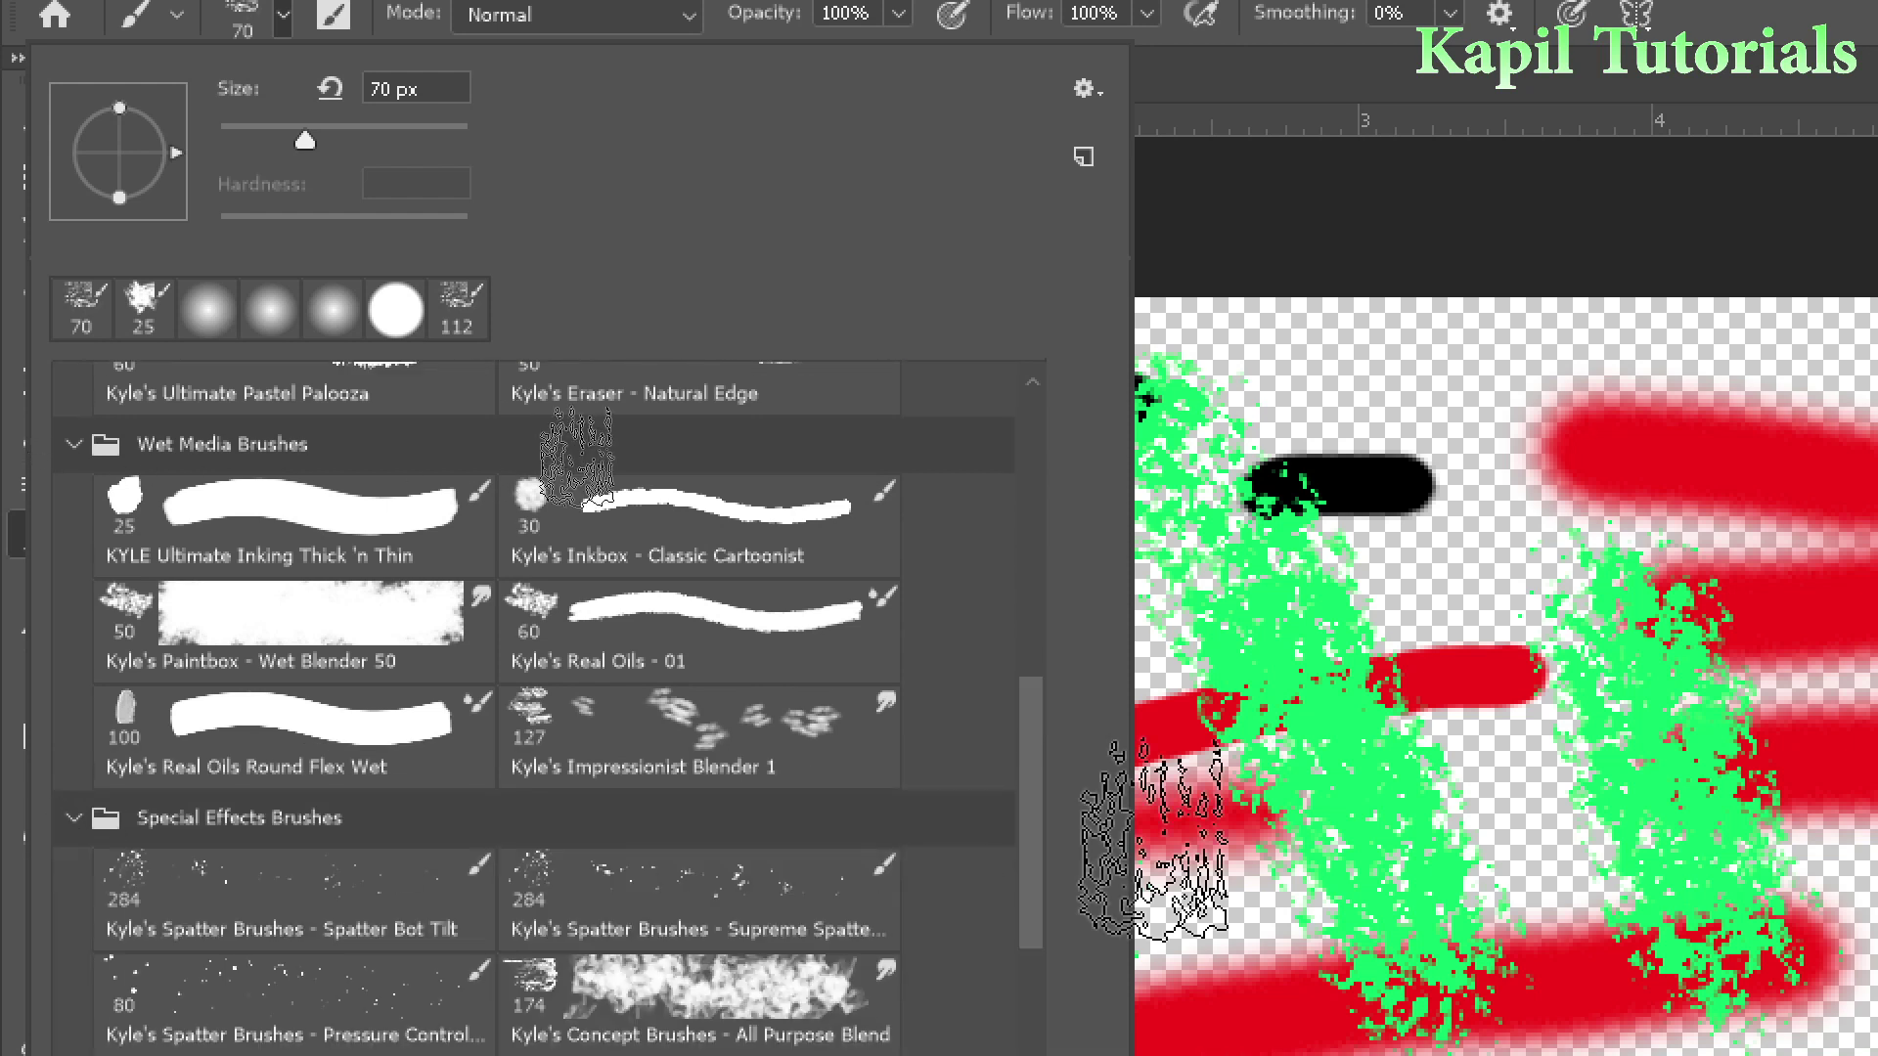
mouse_move(1056, 822)
mouse_down()
mouse_move(1027, 871)
mouse_move(1027, 931)
mouse_up()
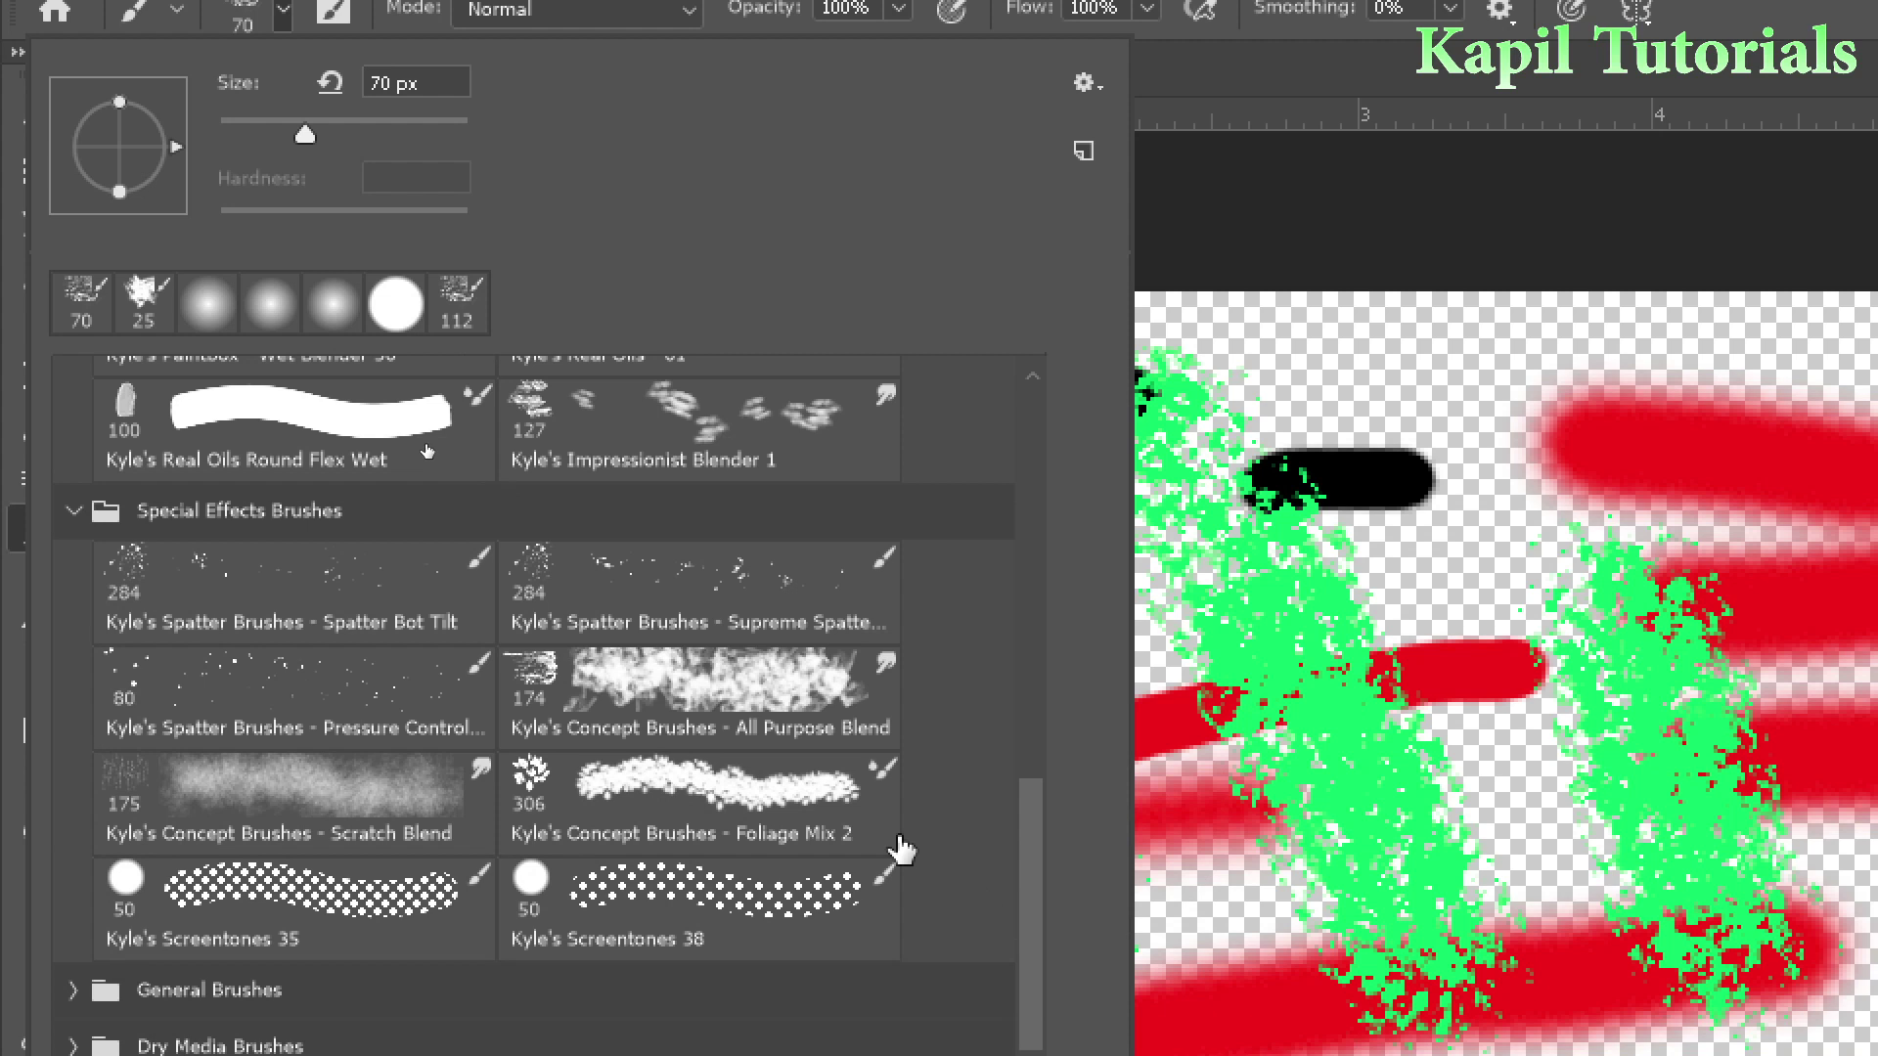
click(655, 698)
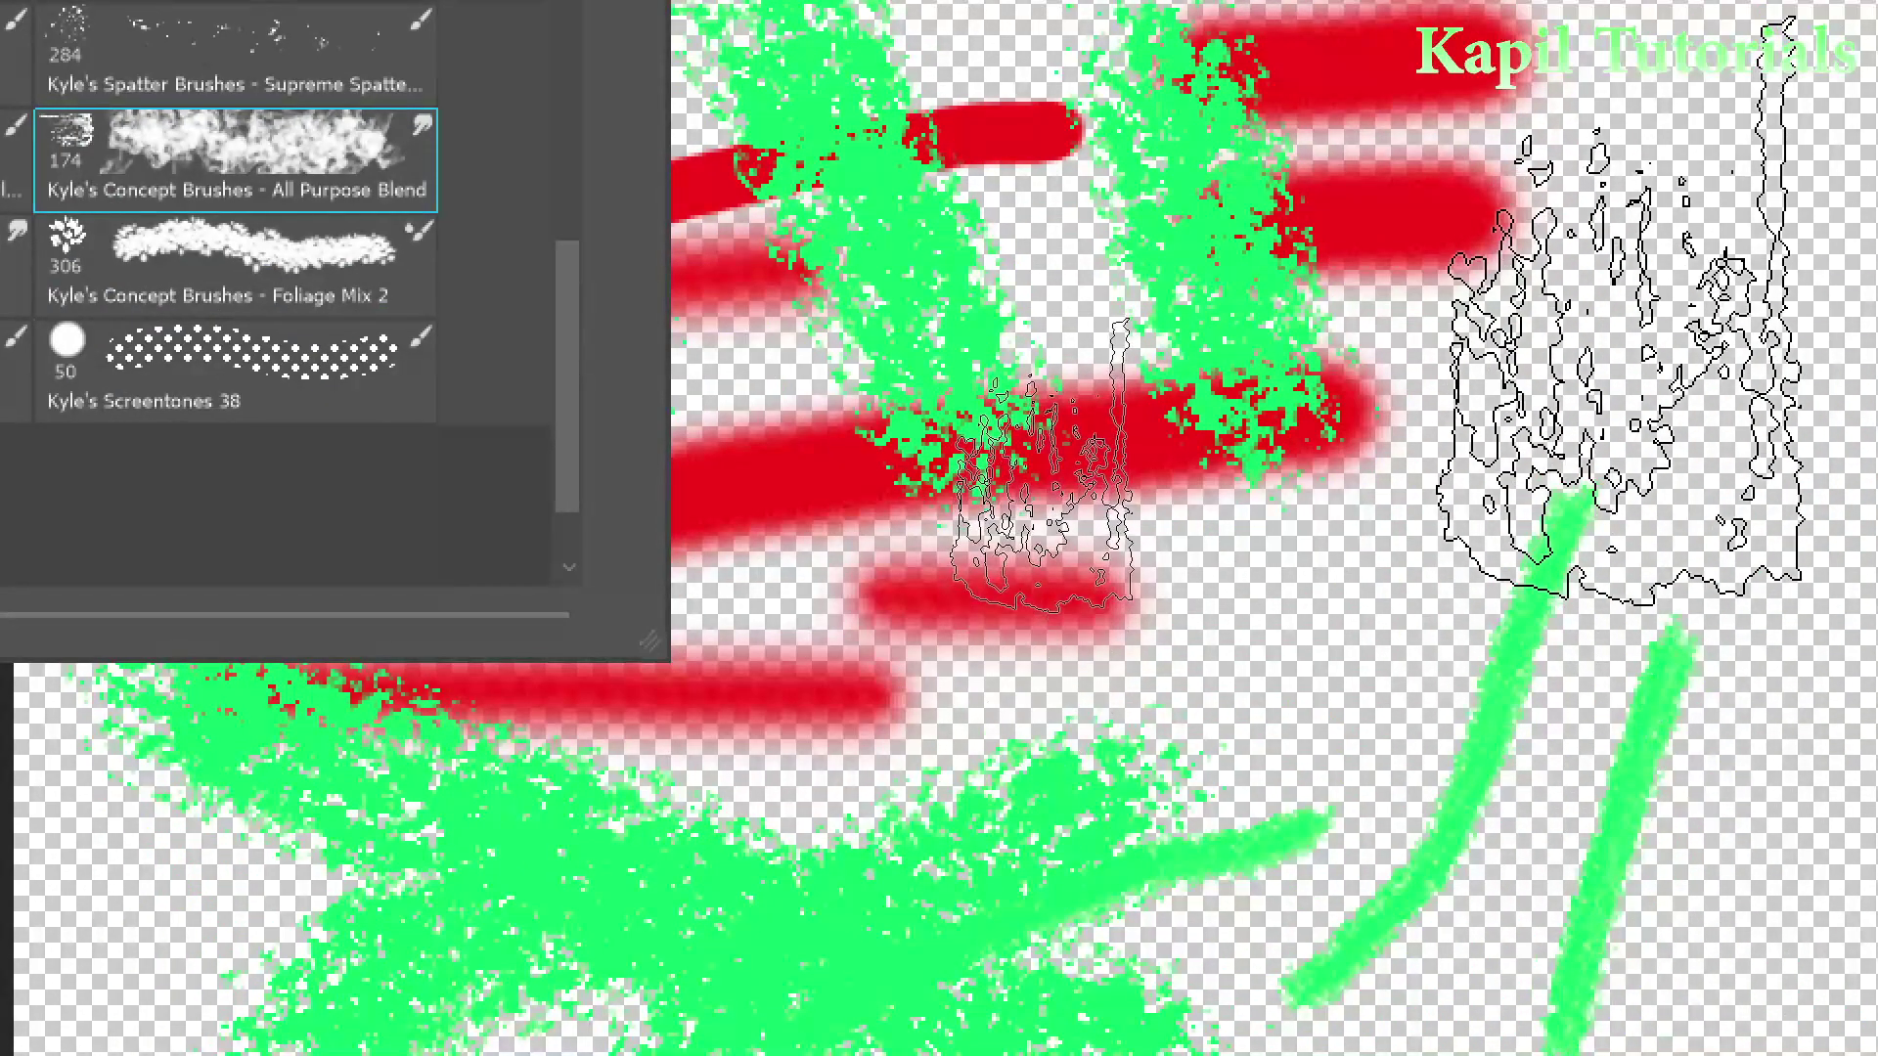
key(Return)
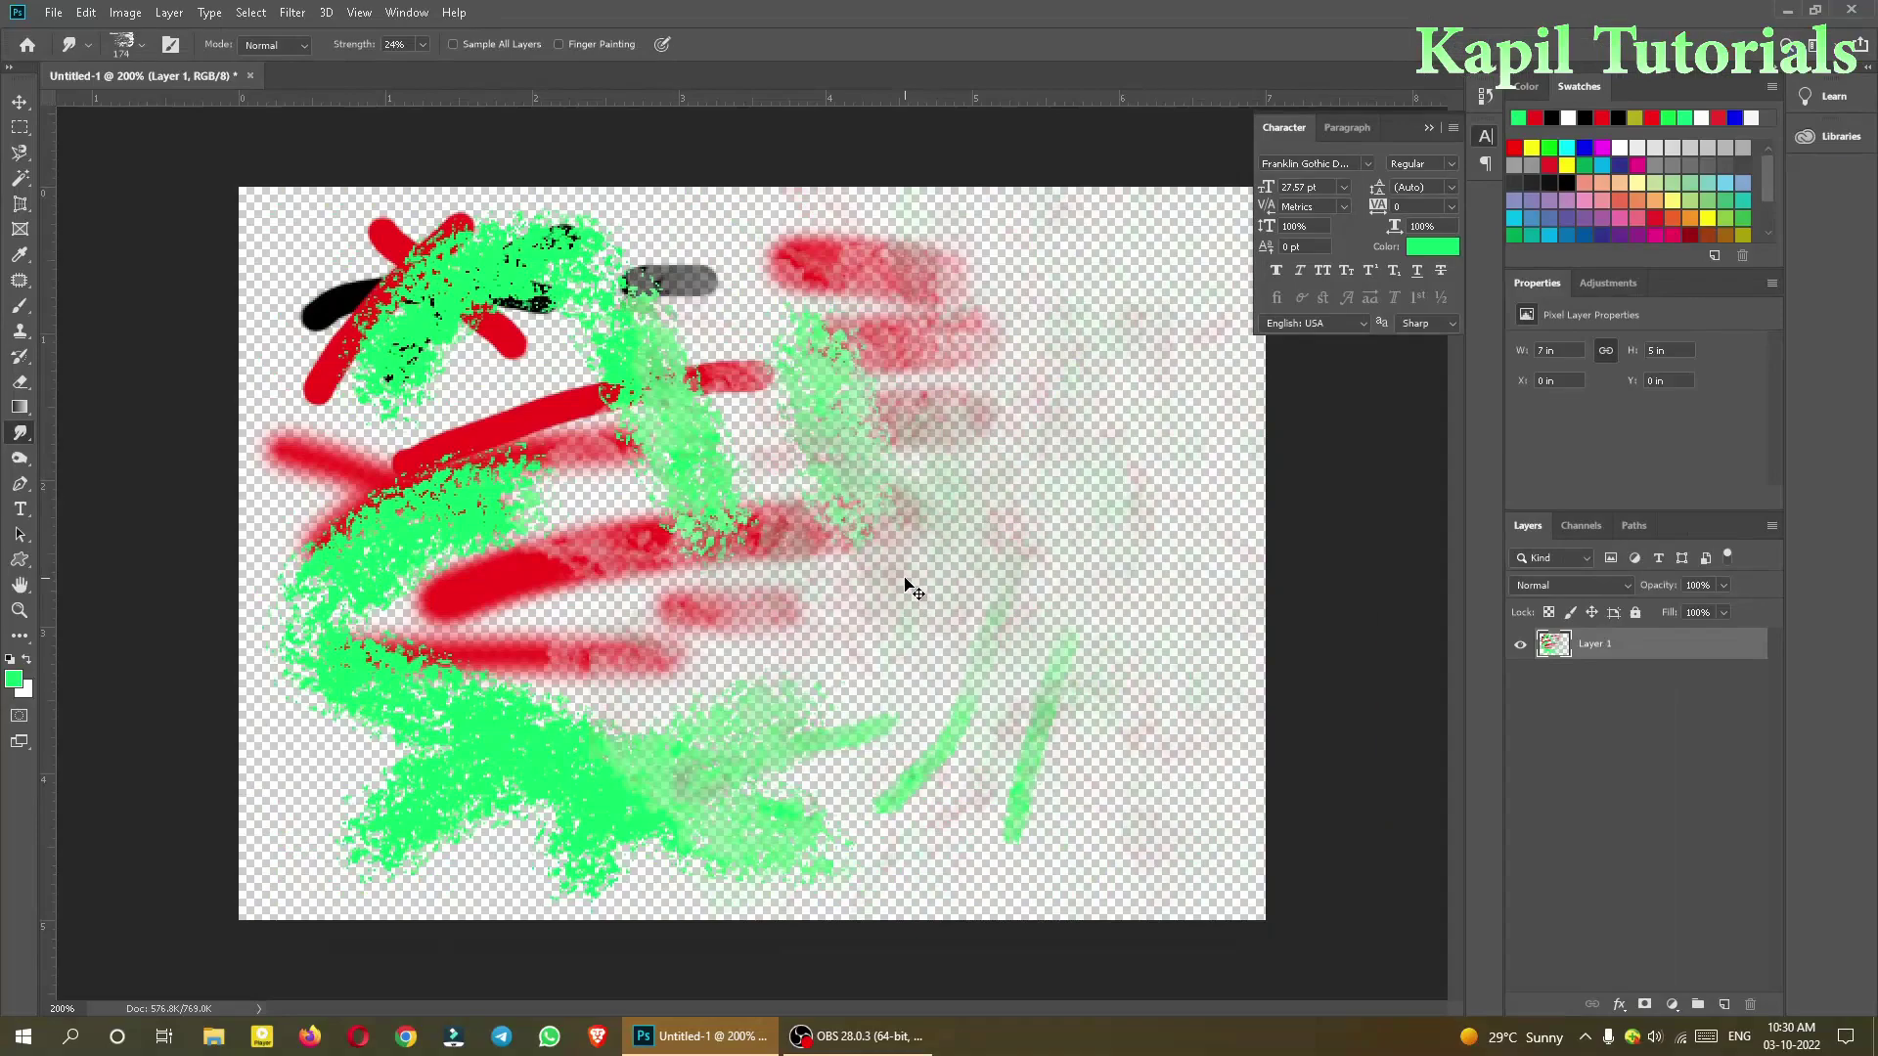
mouse_move(1047, 711)
mouse_down()
mouse_move(994, 469)
mouse_move(838, 377)
mouse_move(544, 637)
mouse_move(419, 289)
mouse_move(186, 616)
mouse_move(792, 841)
mouse_move(885, 245)
mouse_move(675, 235)
mouse_move(1225, 553)
mouse_move(753, 260)
mouse_move(372, 220)
mouse_move(858, 315)
mouse_up()
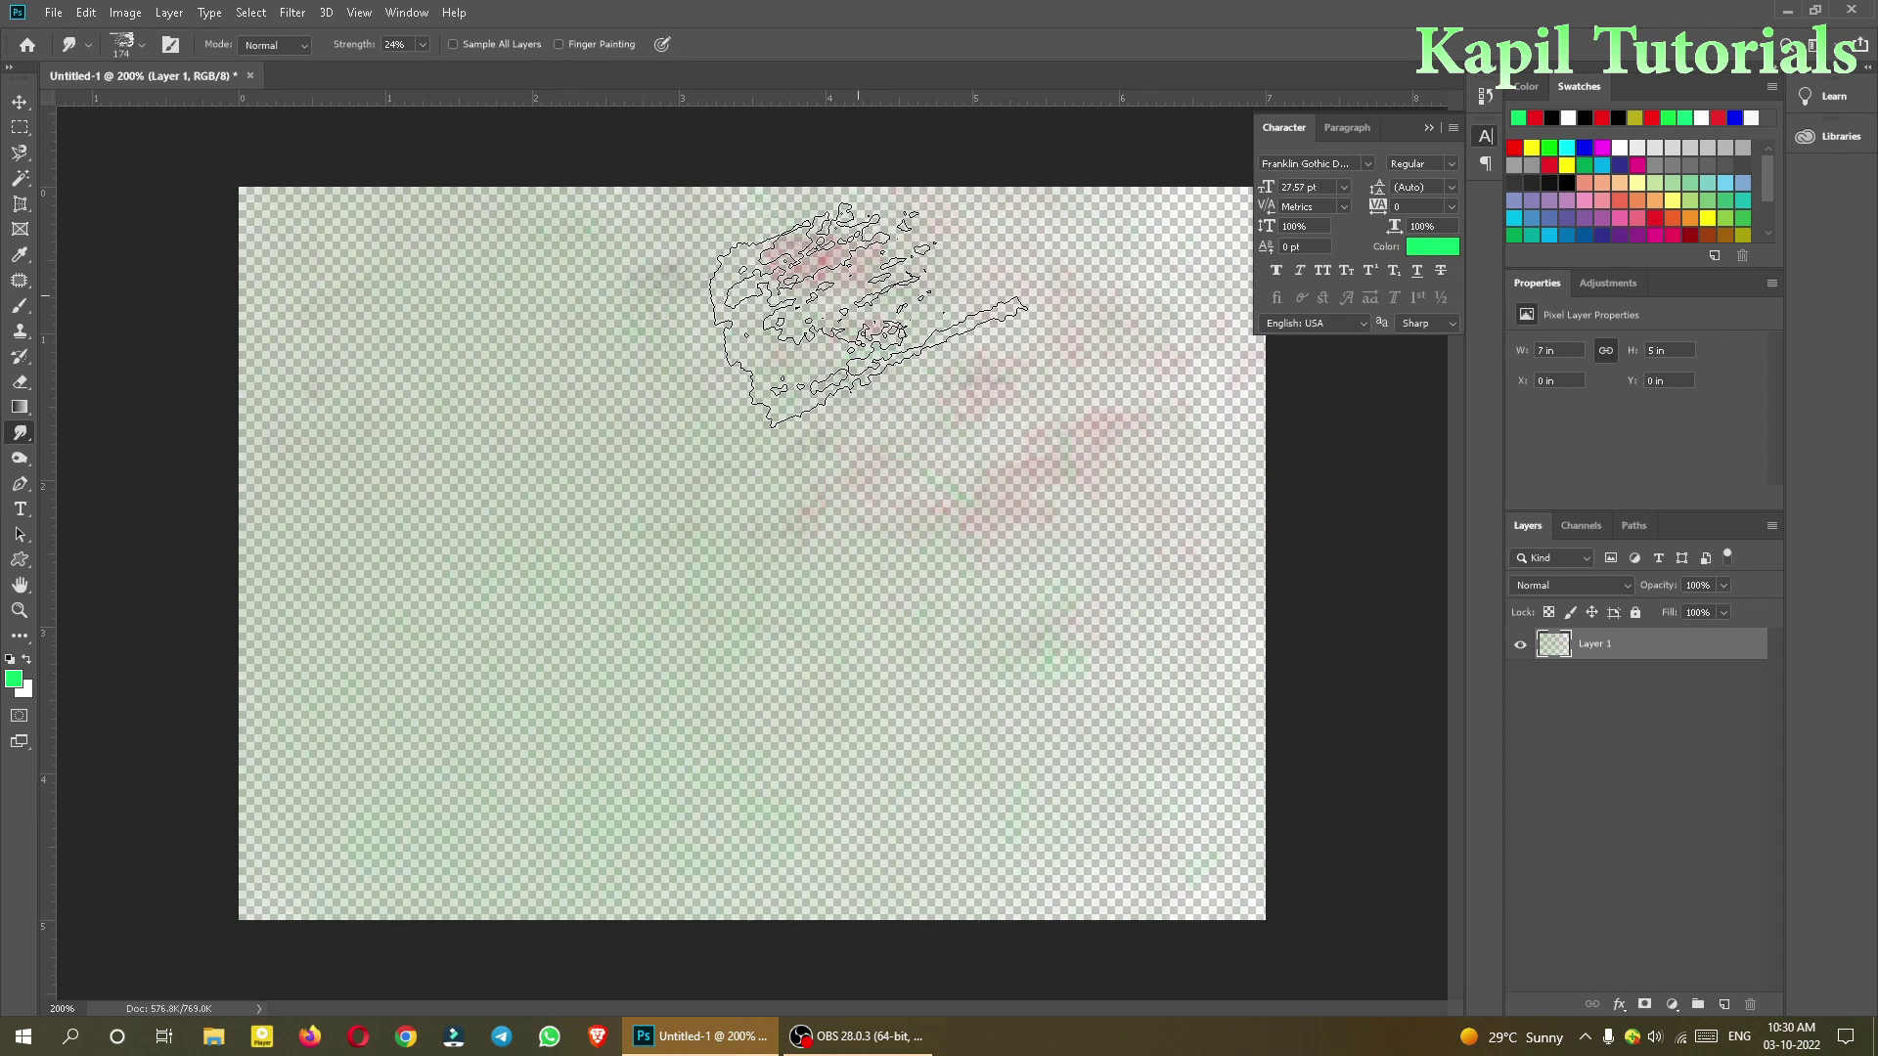
Step: Select the 50 px Kyle's Screentones 38 preset from the Special Effects Brushes group for the Brush Tool
click(137, 45)
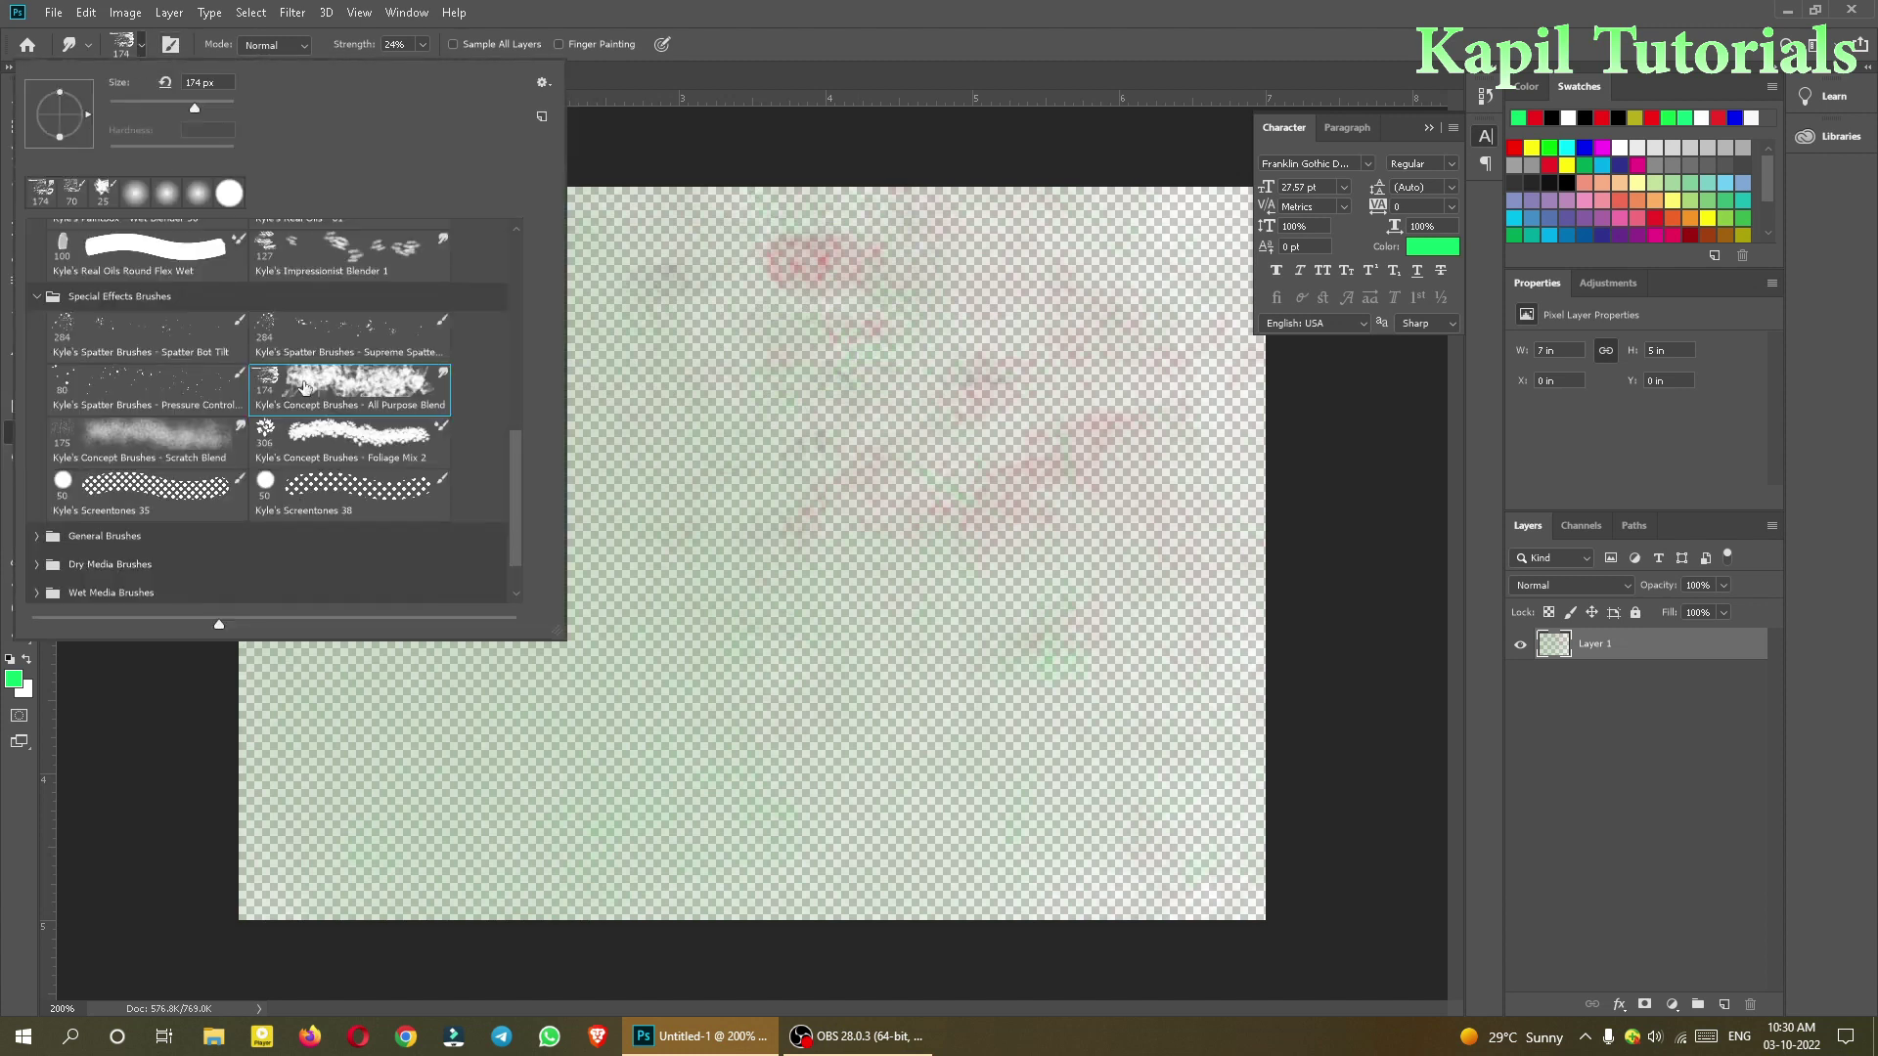
scroll(519, 471, down, 2)
click(346, 436)
key(b)
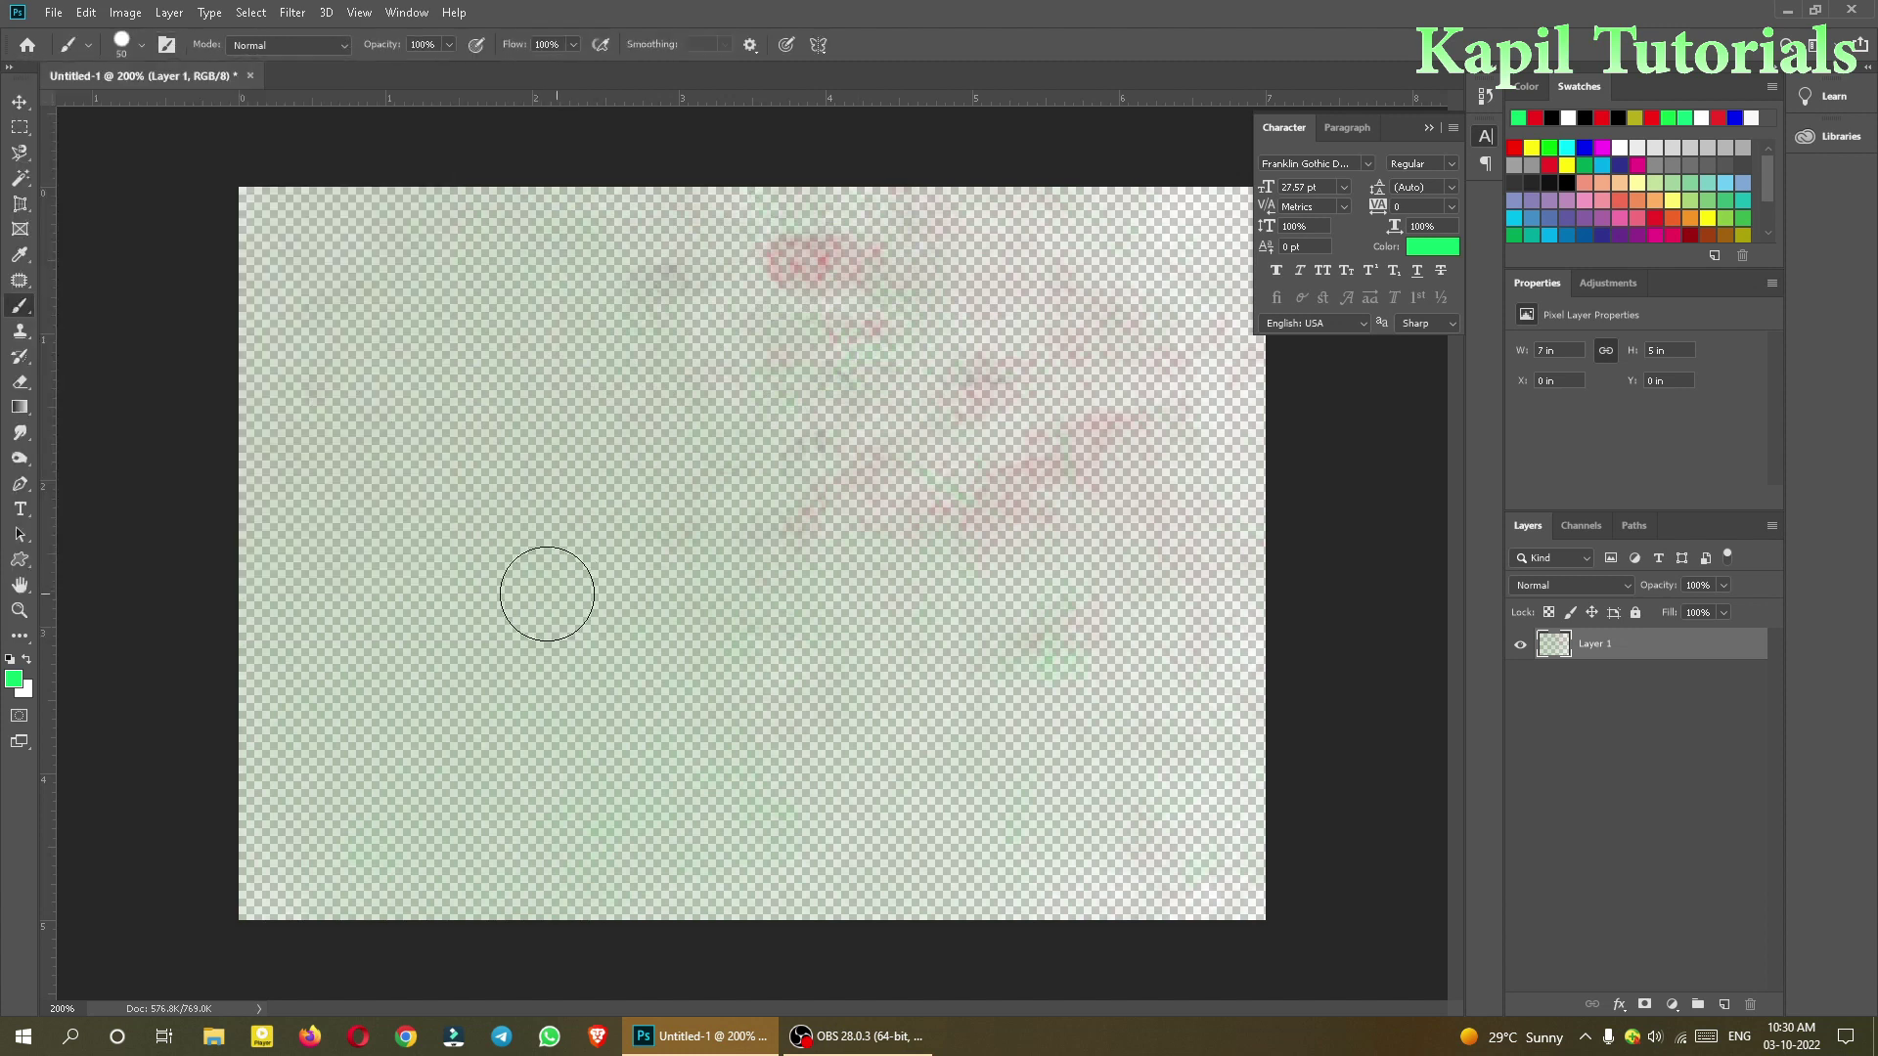
Step: Set the background color to red #fa0f0f and paint a curled green screentone stroke over the smeared layer
click(29, 690)
click(16, 679)
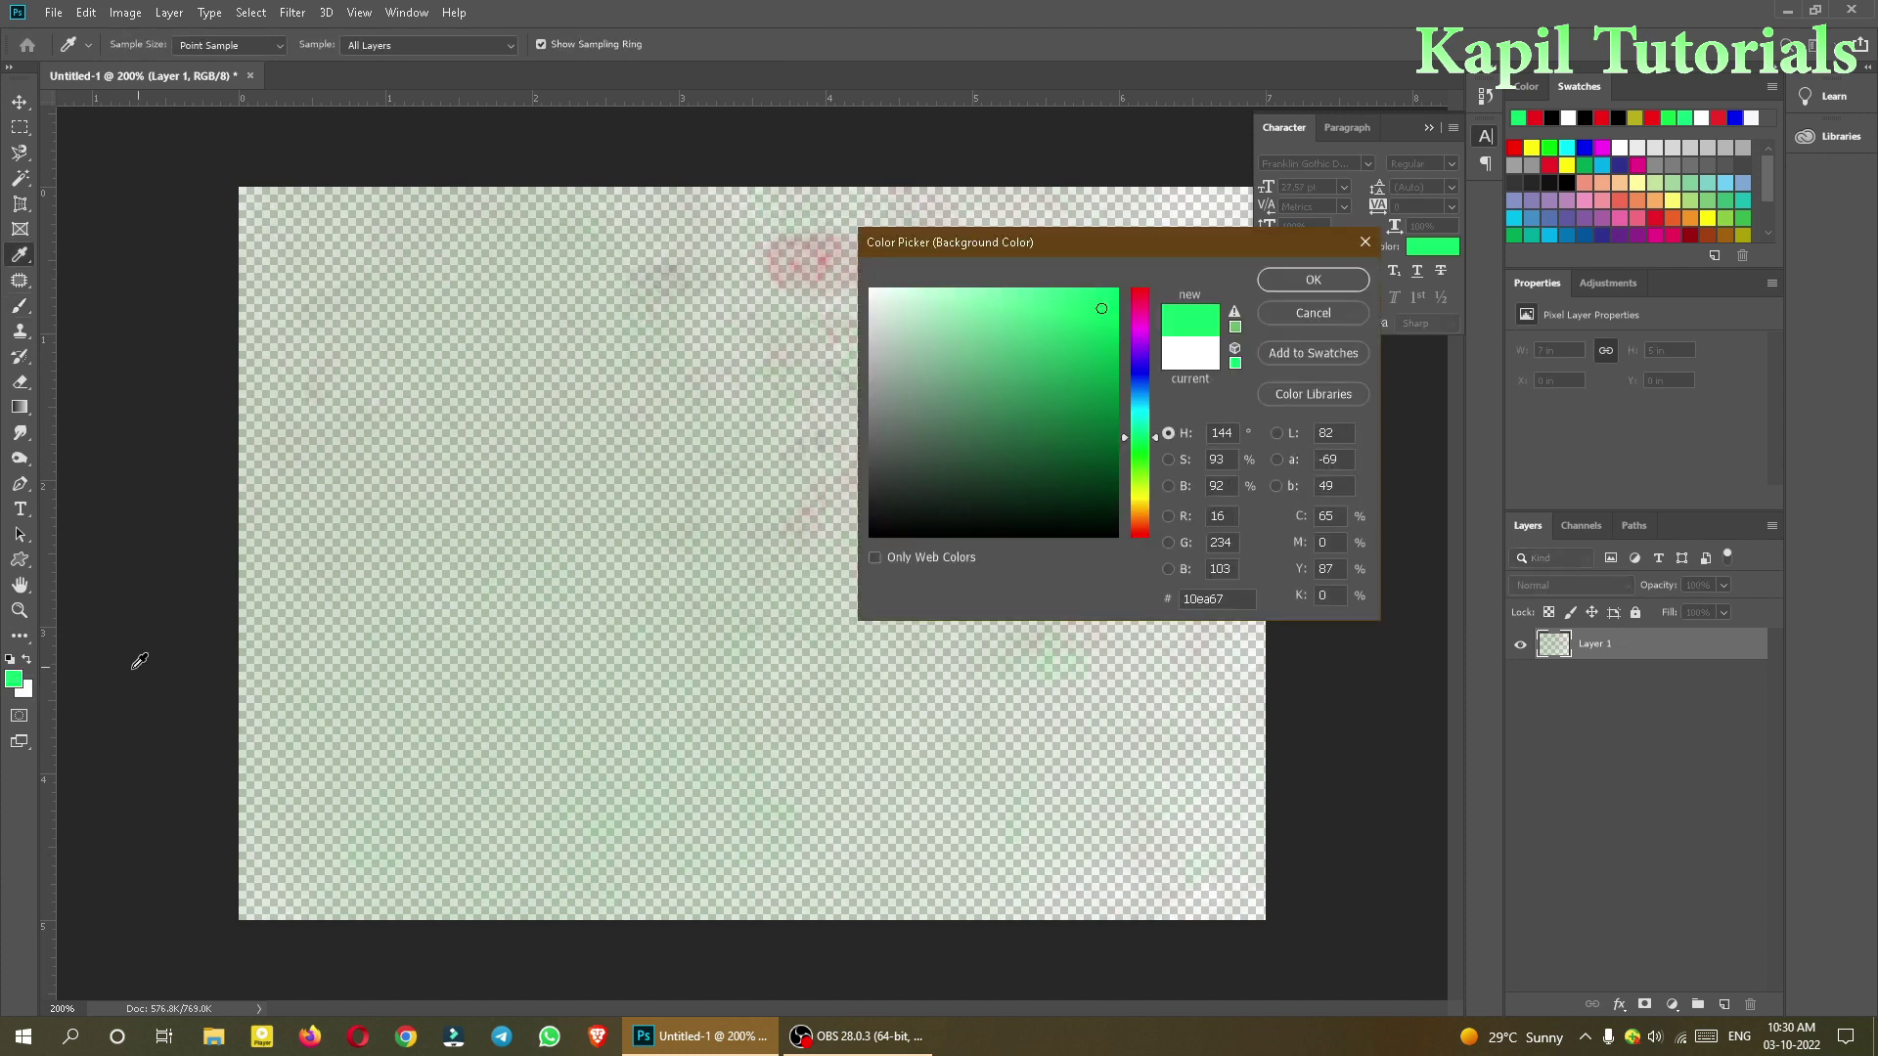
drag(1134, 333, 1135, 287)
click(1105, 294)
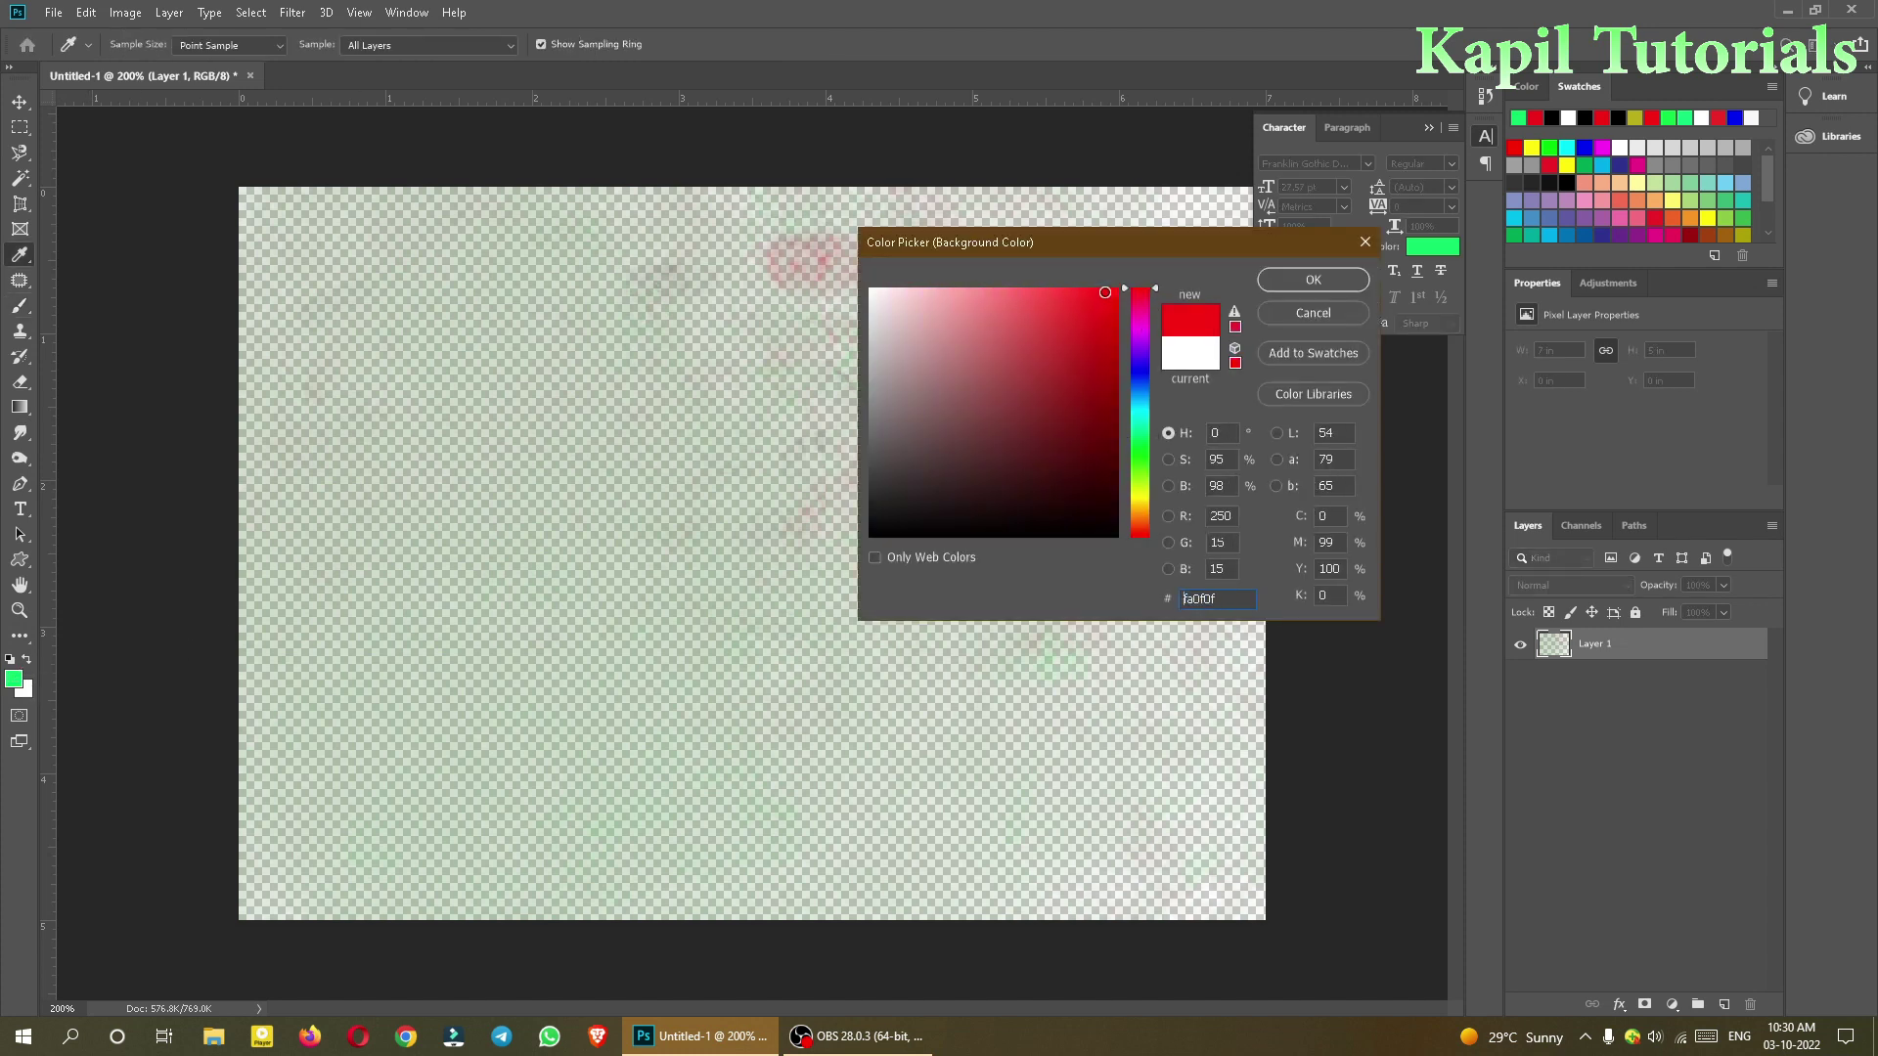
click(1297, 280)
mouse_move(654, 409)
mouse_down()
mouse_move(657, 539)
mouse_move(741, 618)
mouse_move(888, 491)
mouse_move(620, 375)
mouse_move(420, 595)
mouse_move(415, 729)
mouse_up()
Step: On a new layer, with Layer 1 hidden, paint a winding green screentone stroke across the canvas
click(1724, 1005)
click(1606, 678)
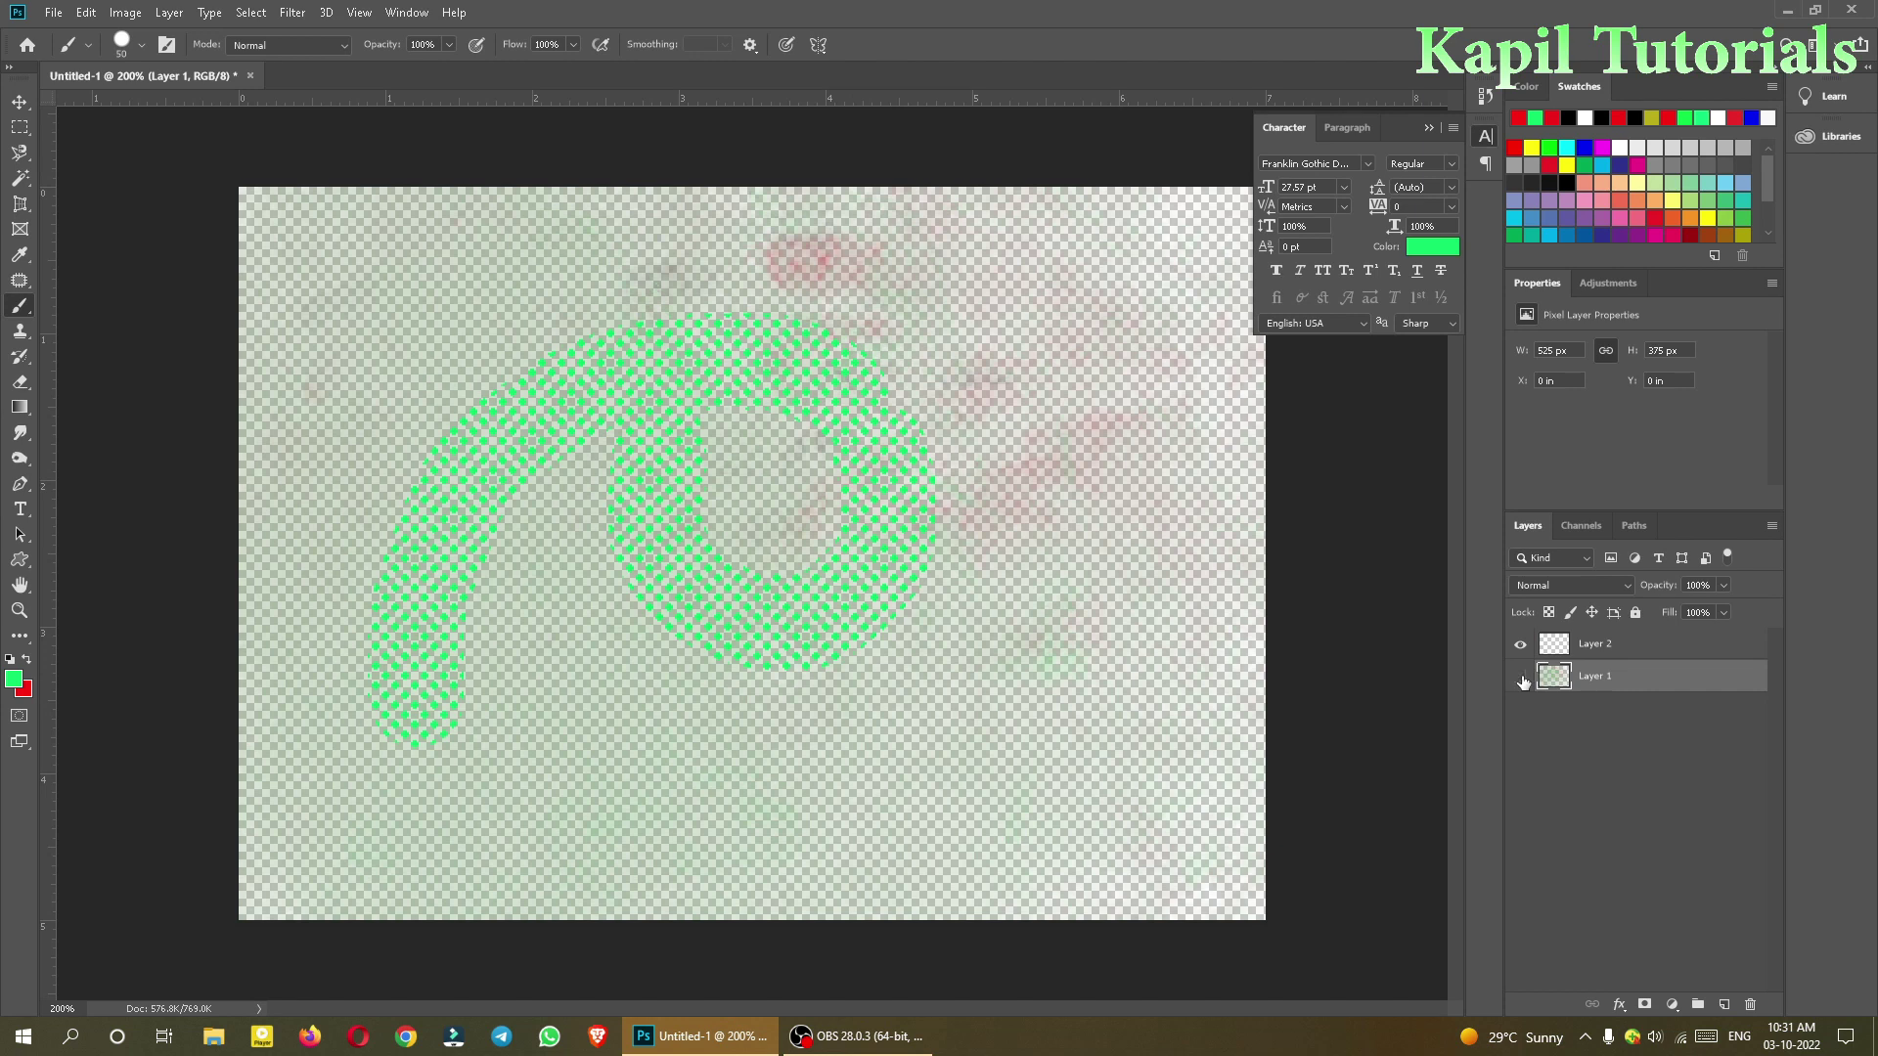
click(1522, 677)
click(1595, 640)
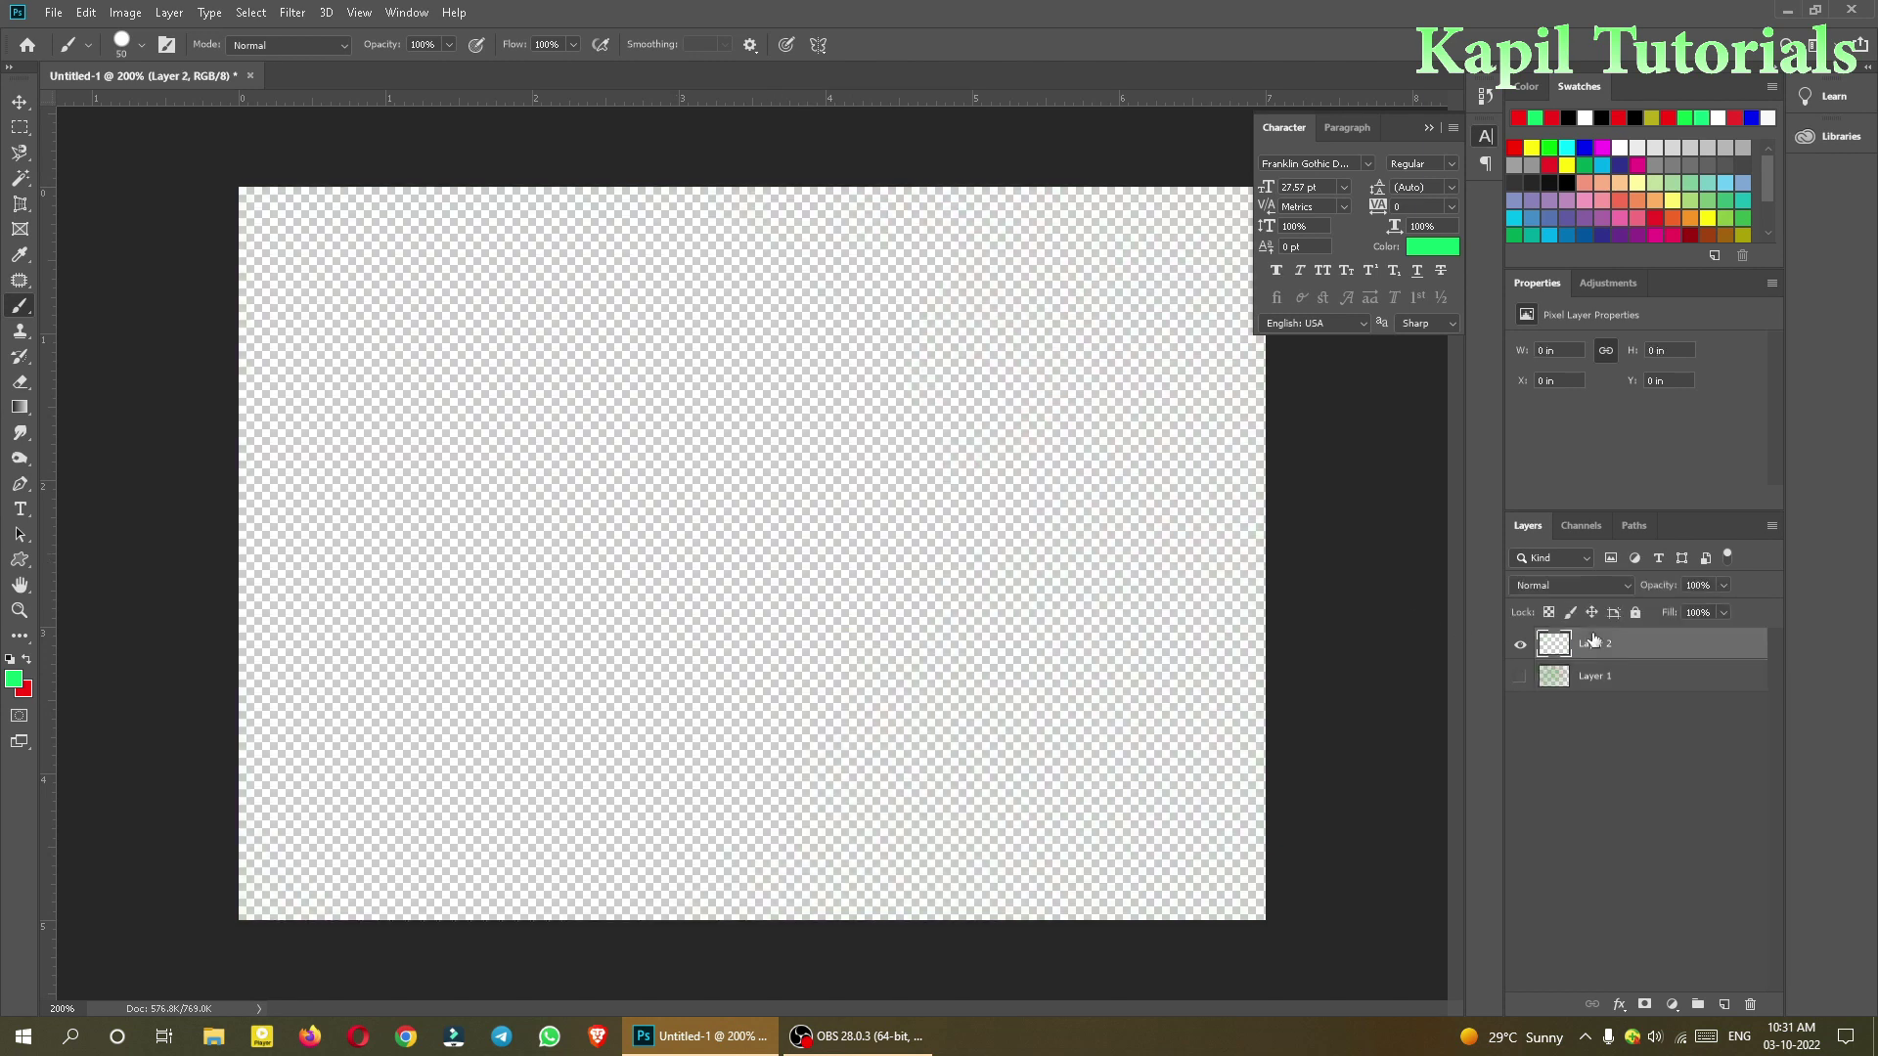
mouse_move(484, 540)
mouse_down()
mouse_move(631, 466)
mouse_move(737, 482)
mouse_move(735, 584)
mouse_move(549, 622)
mouse_move(539, 776)
mouse_move(797, 755)
mouse_move(942, 597)
mouse_move(1042, 411)
mouse_move(1015, 360)
mouse_move(823, 331)
mouse_move(429, 320)
mouse_move(338, 500)
mouse_up()
Step: Expand and browse the General, Wet Media, Special Effects and Legacy Brushes groups in the brush presets
click(143, 45)
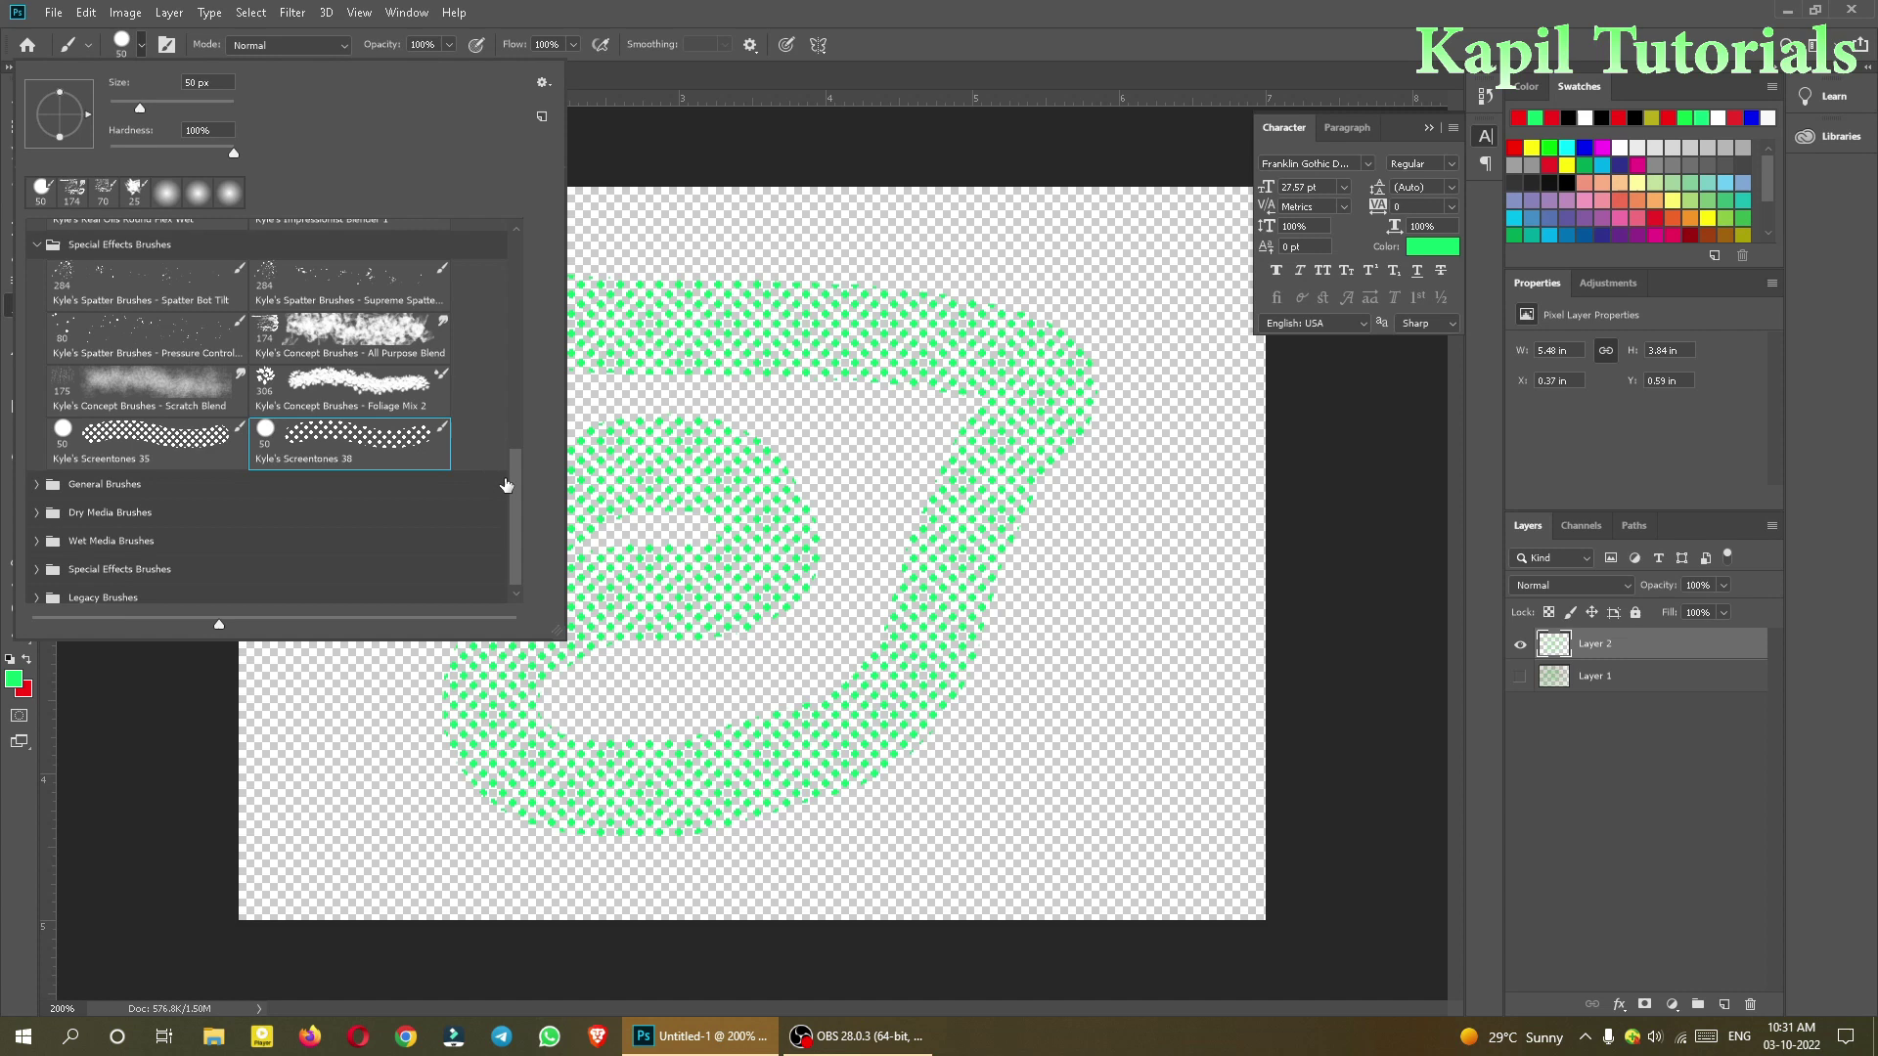
click(38, 485)
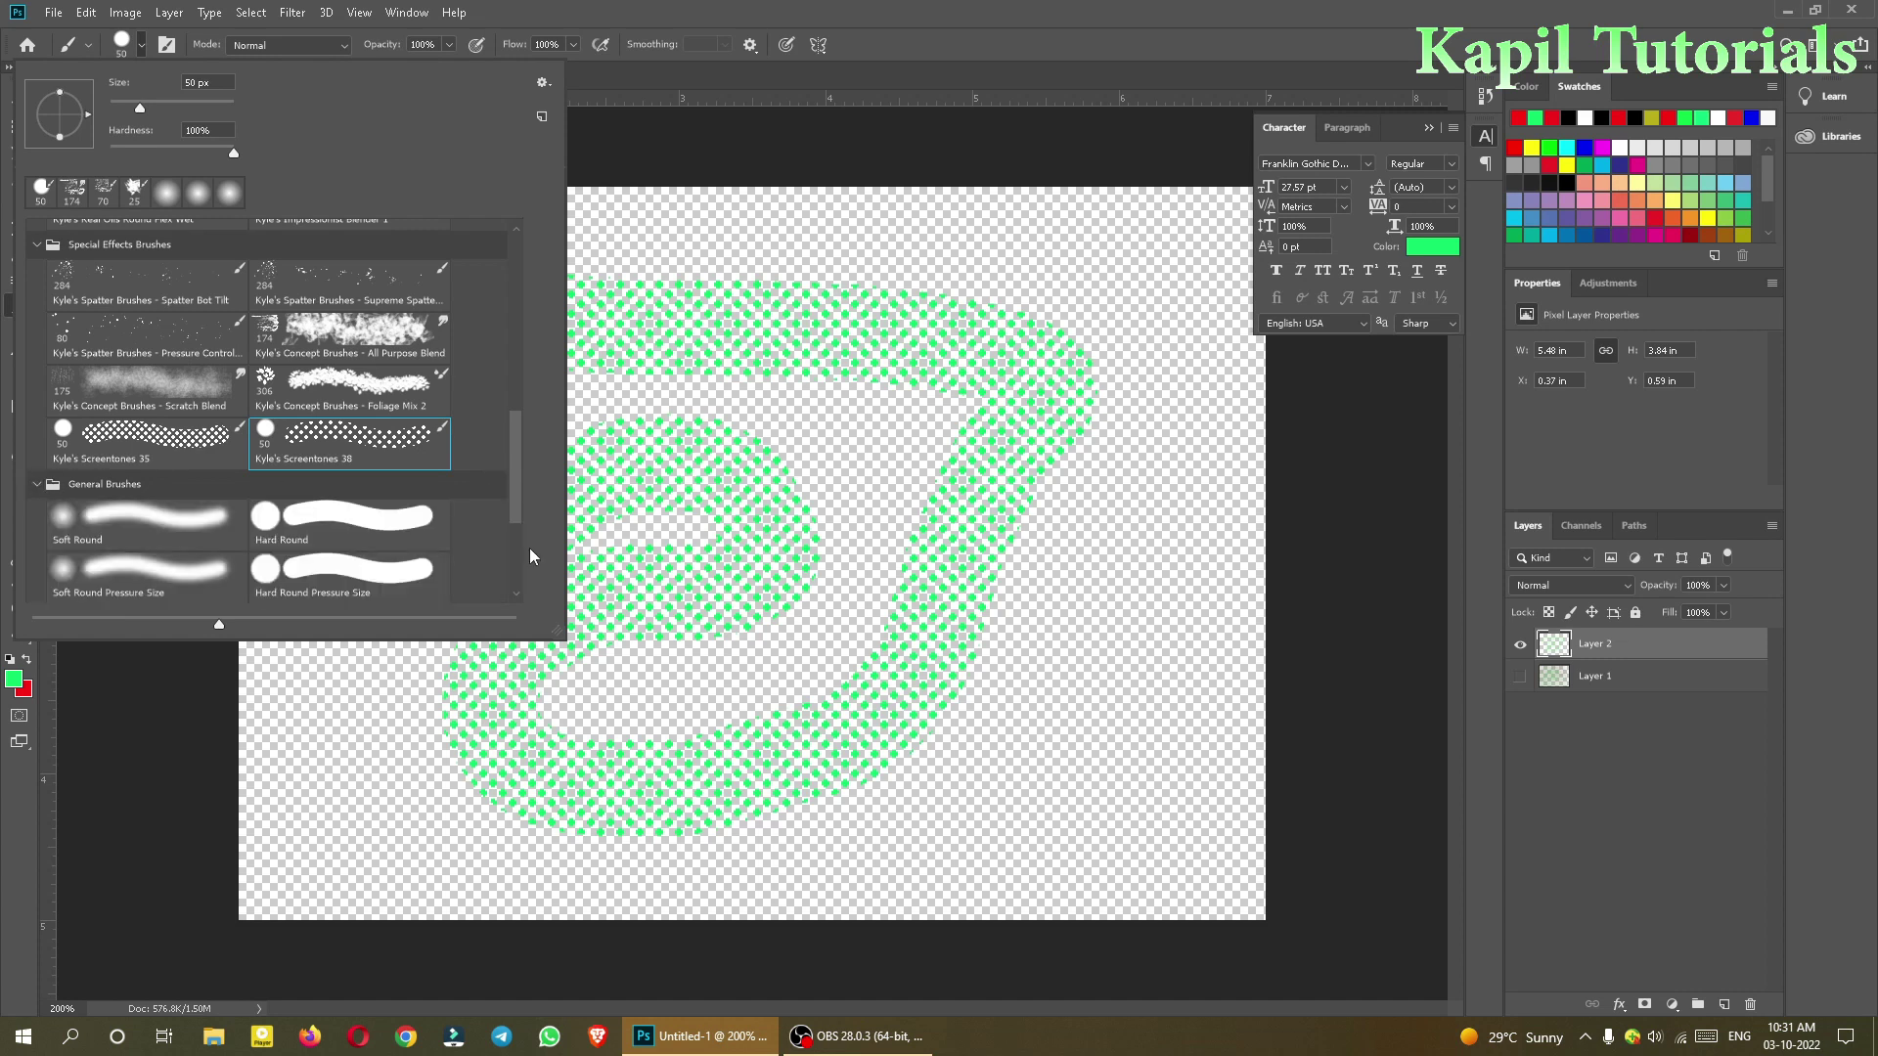
drag(517, 520, 513, 585)
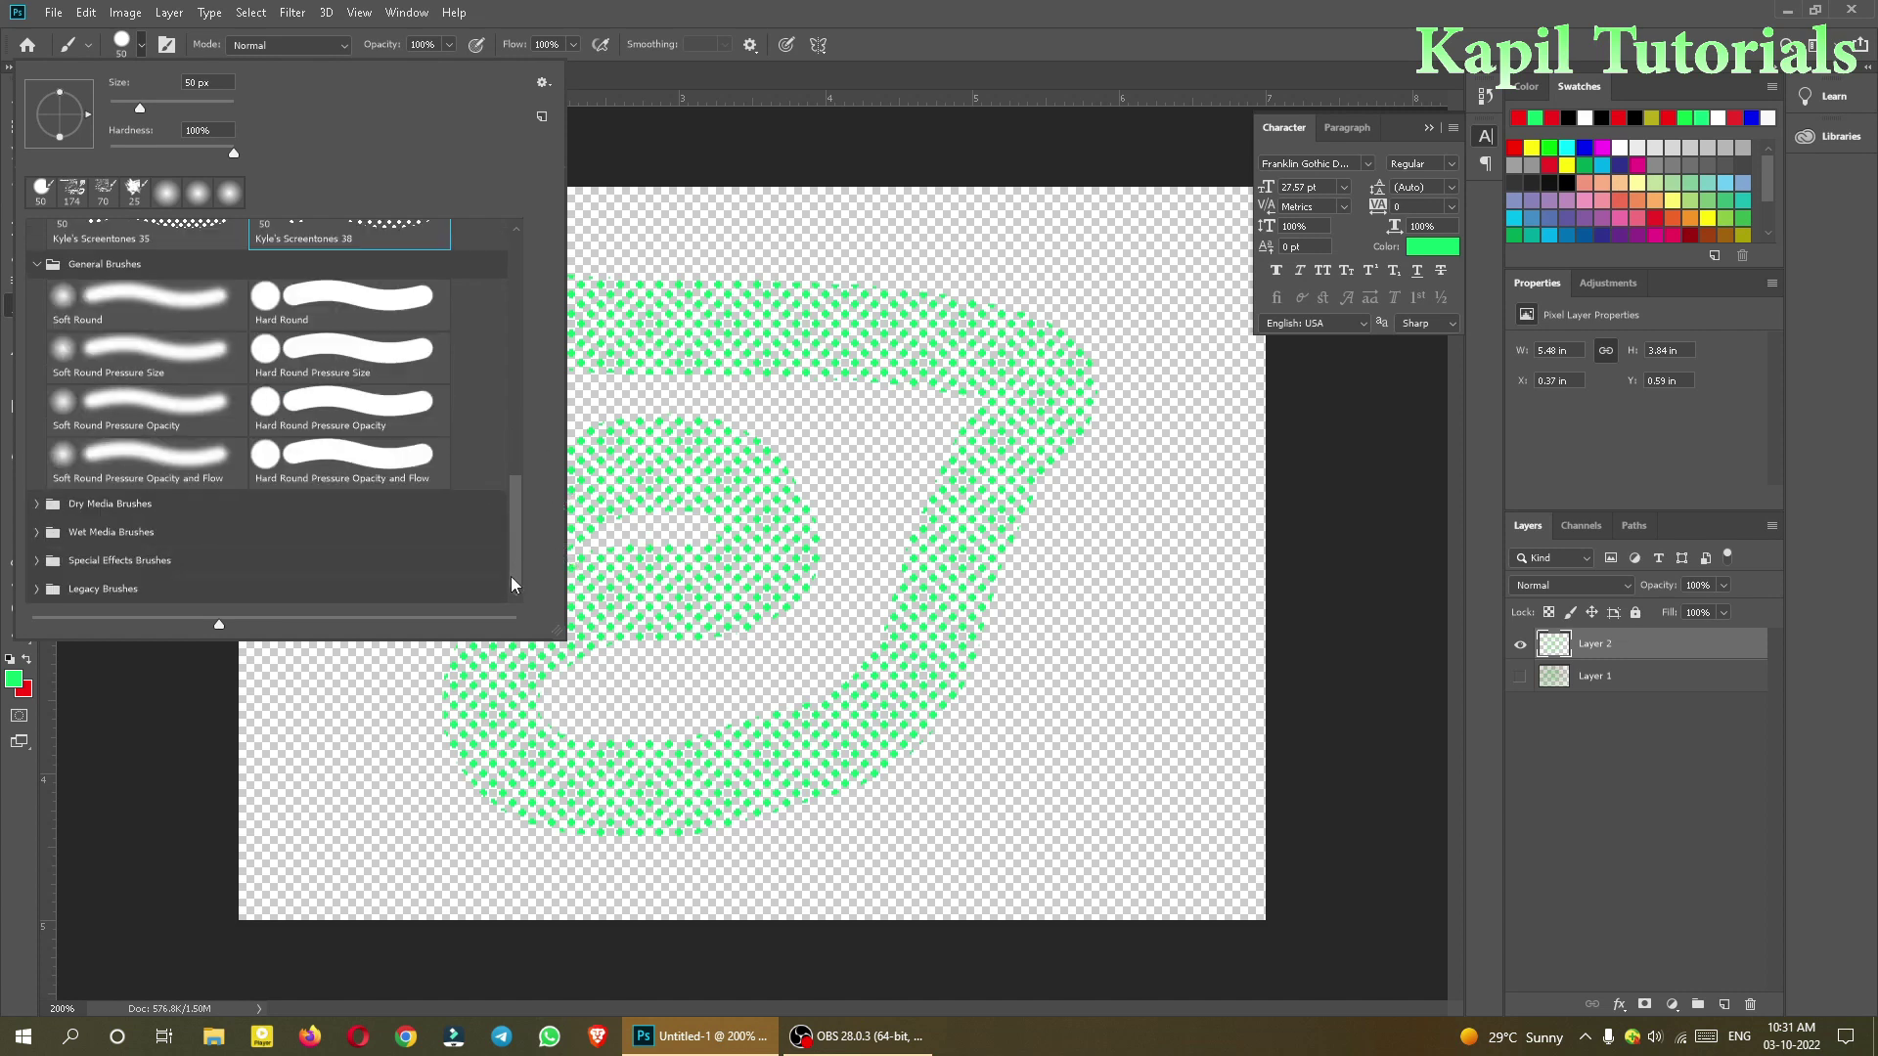
click(37, 533)
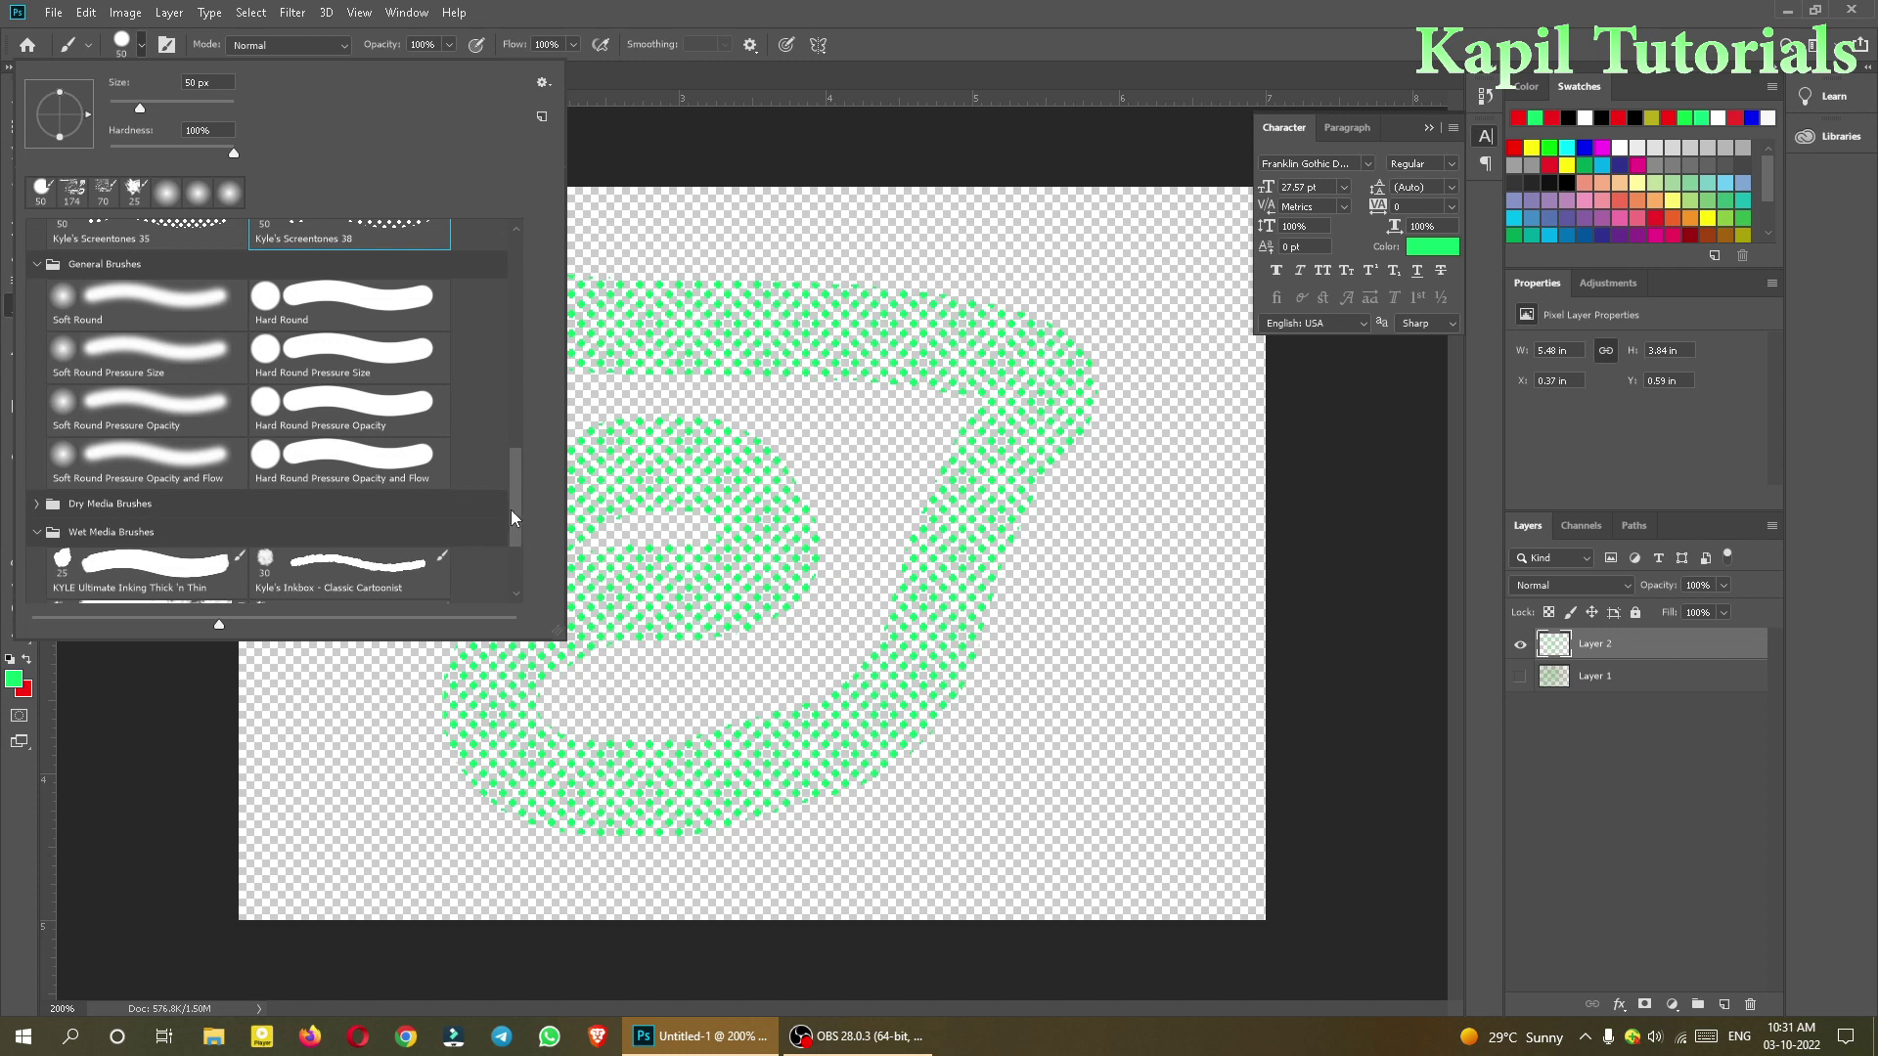
drag(511, 508, 514, 562)
click(37, 560)
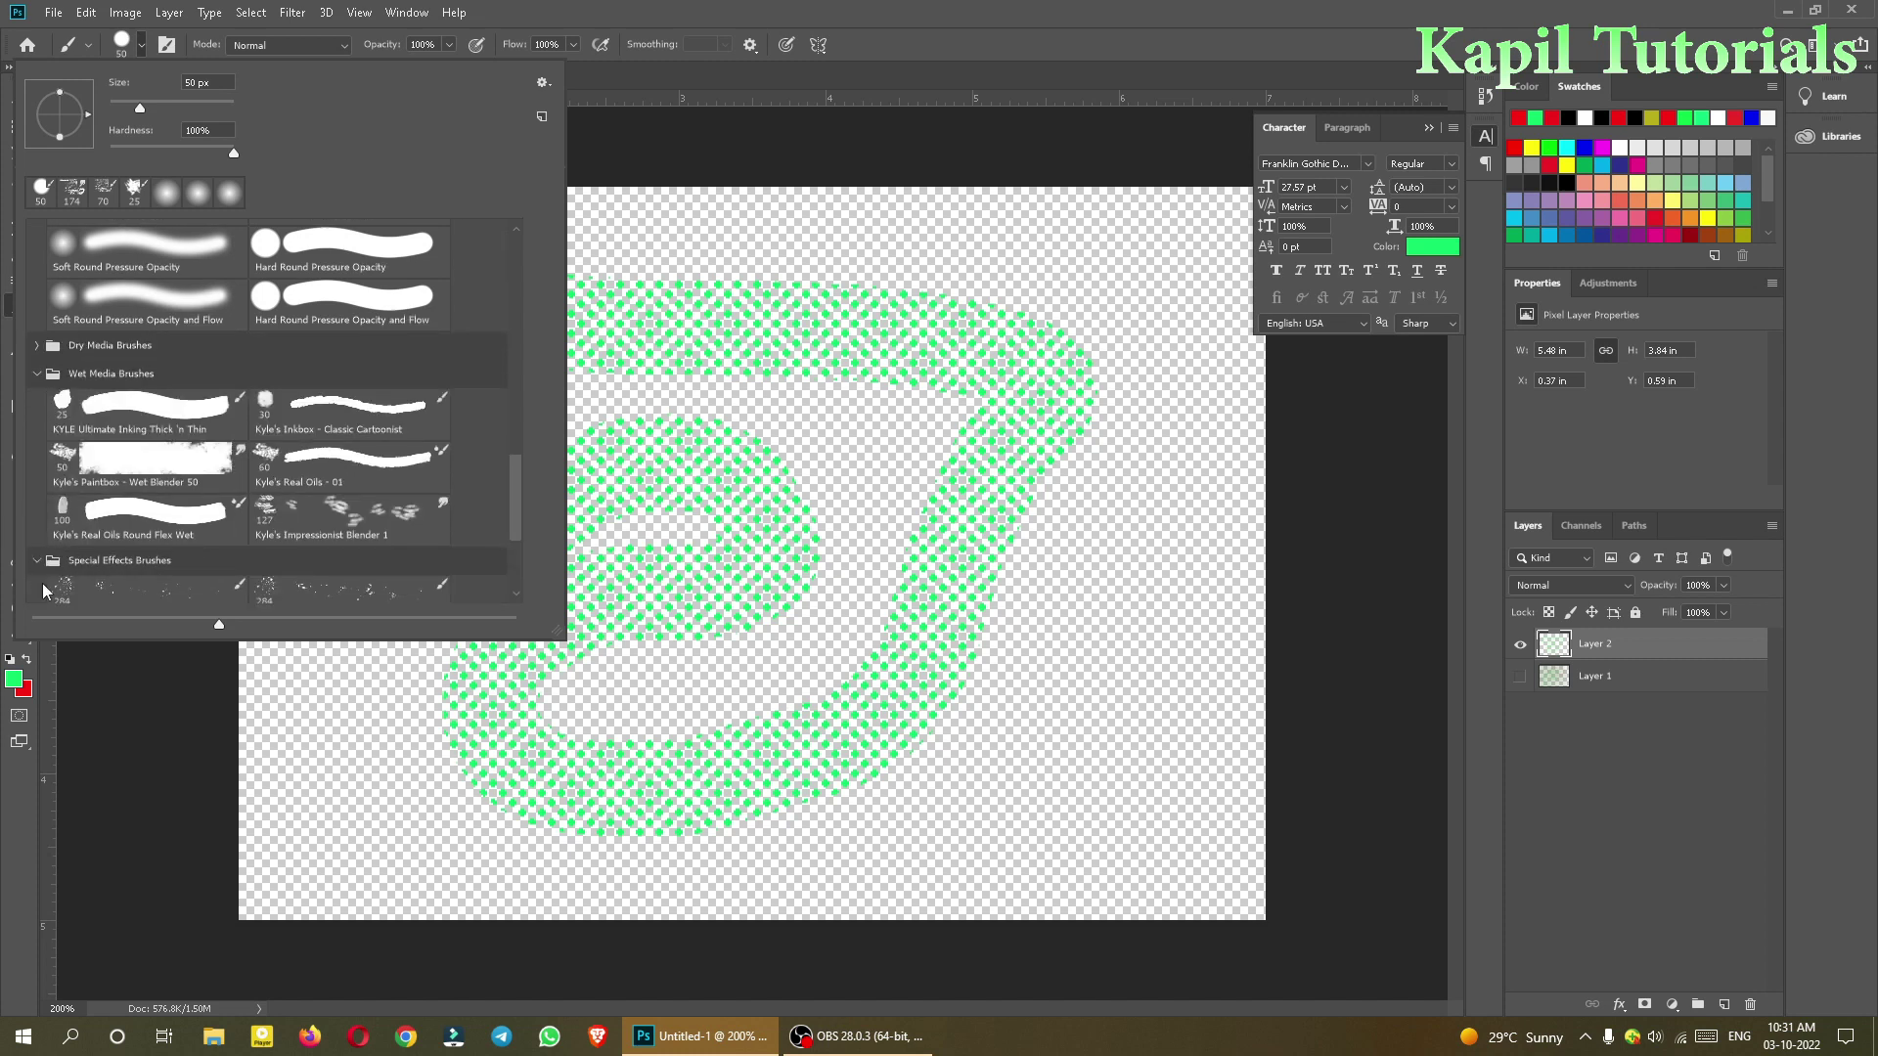
drag(512, 509, 514, 575)
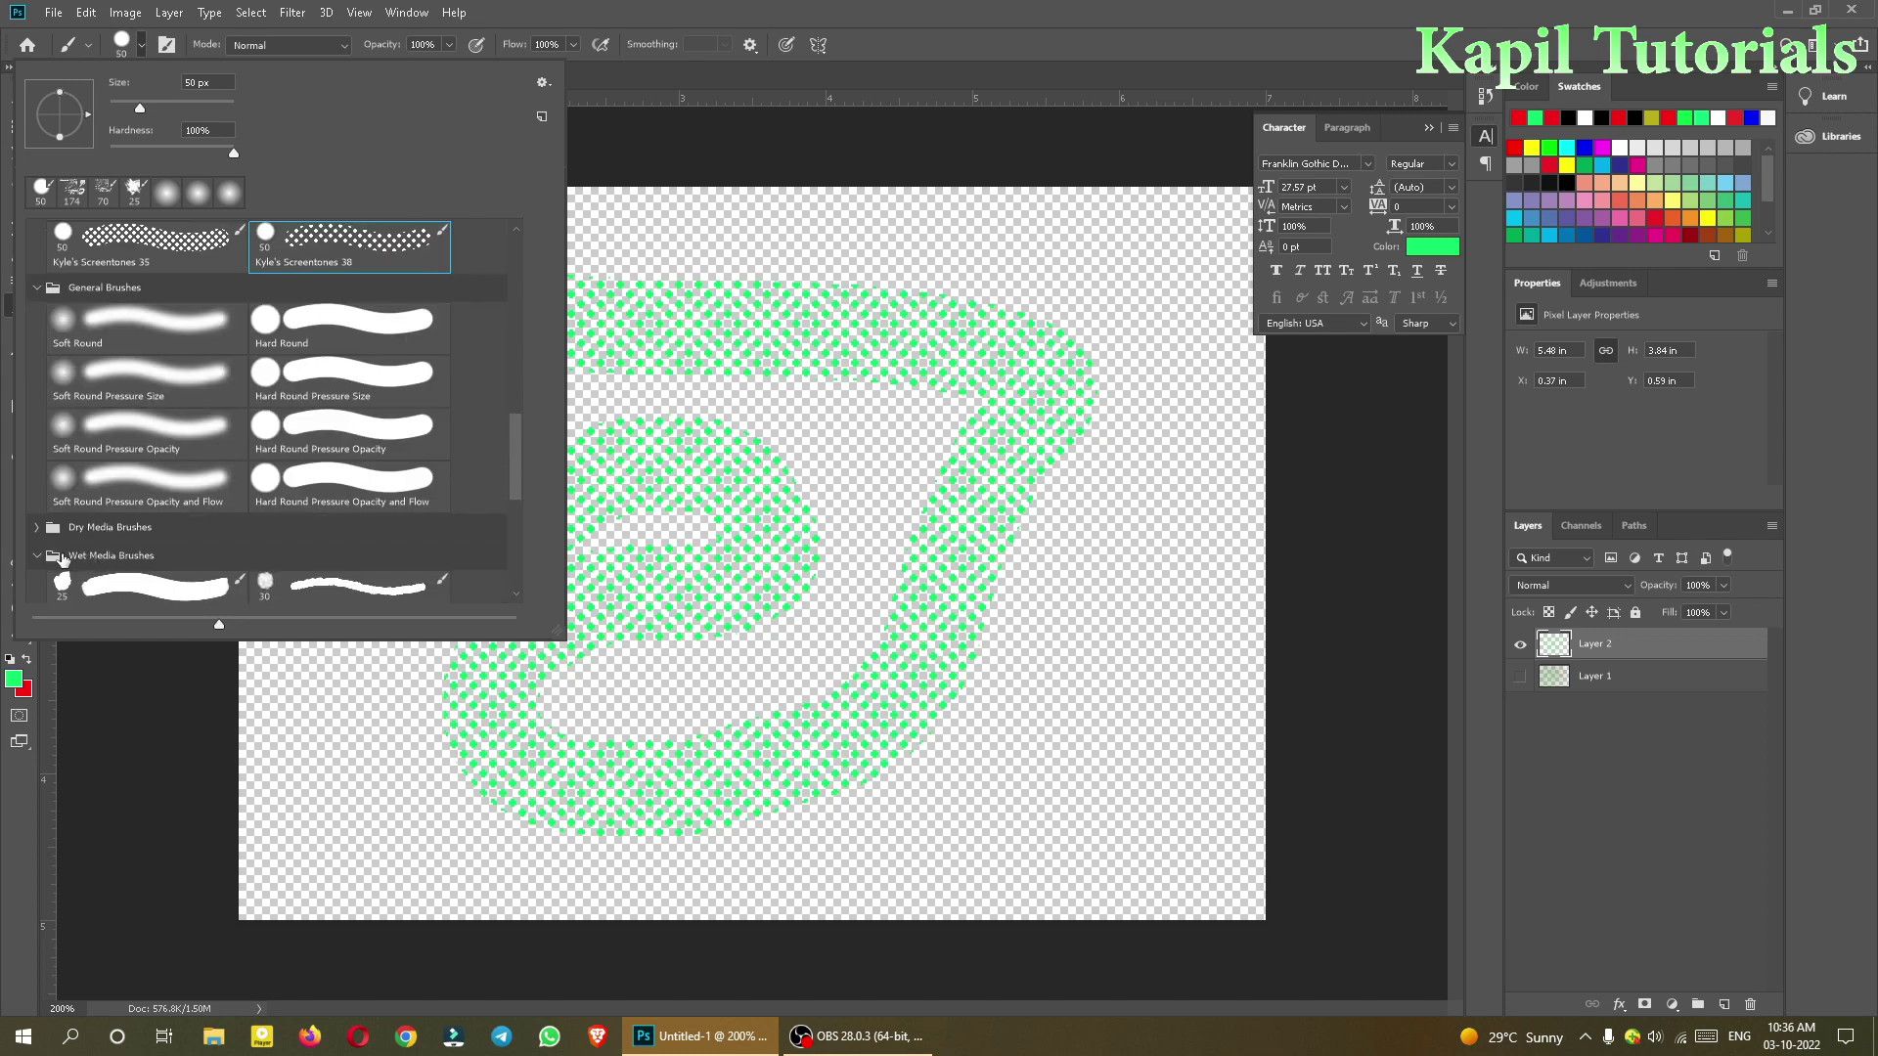
drag(508, 463, 514, 595)
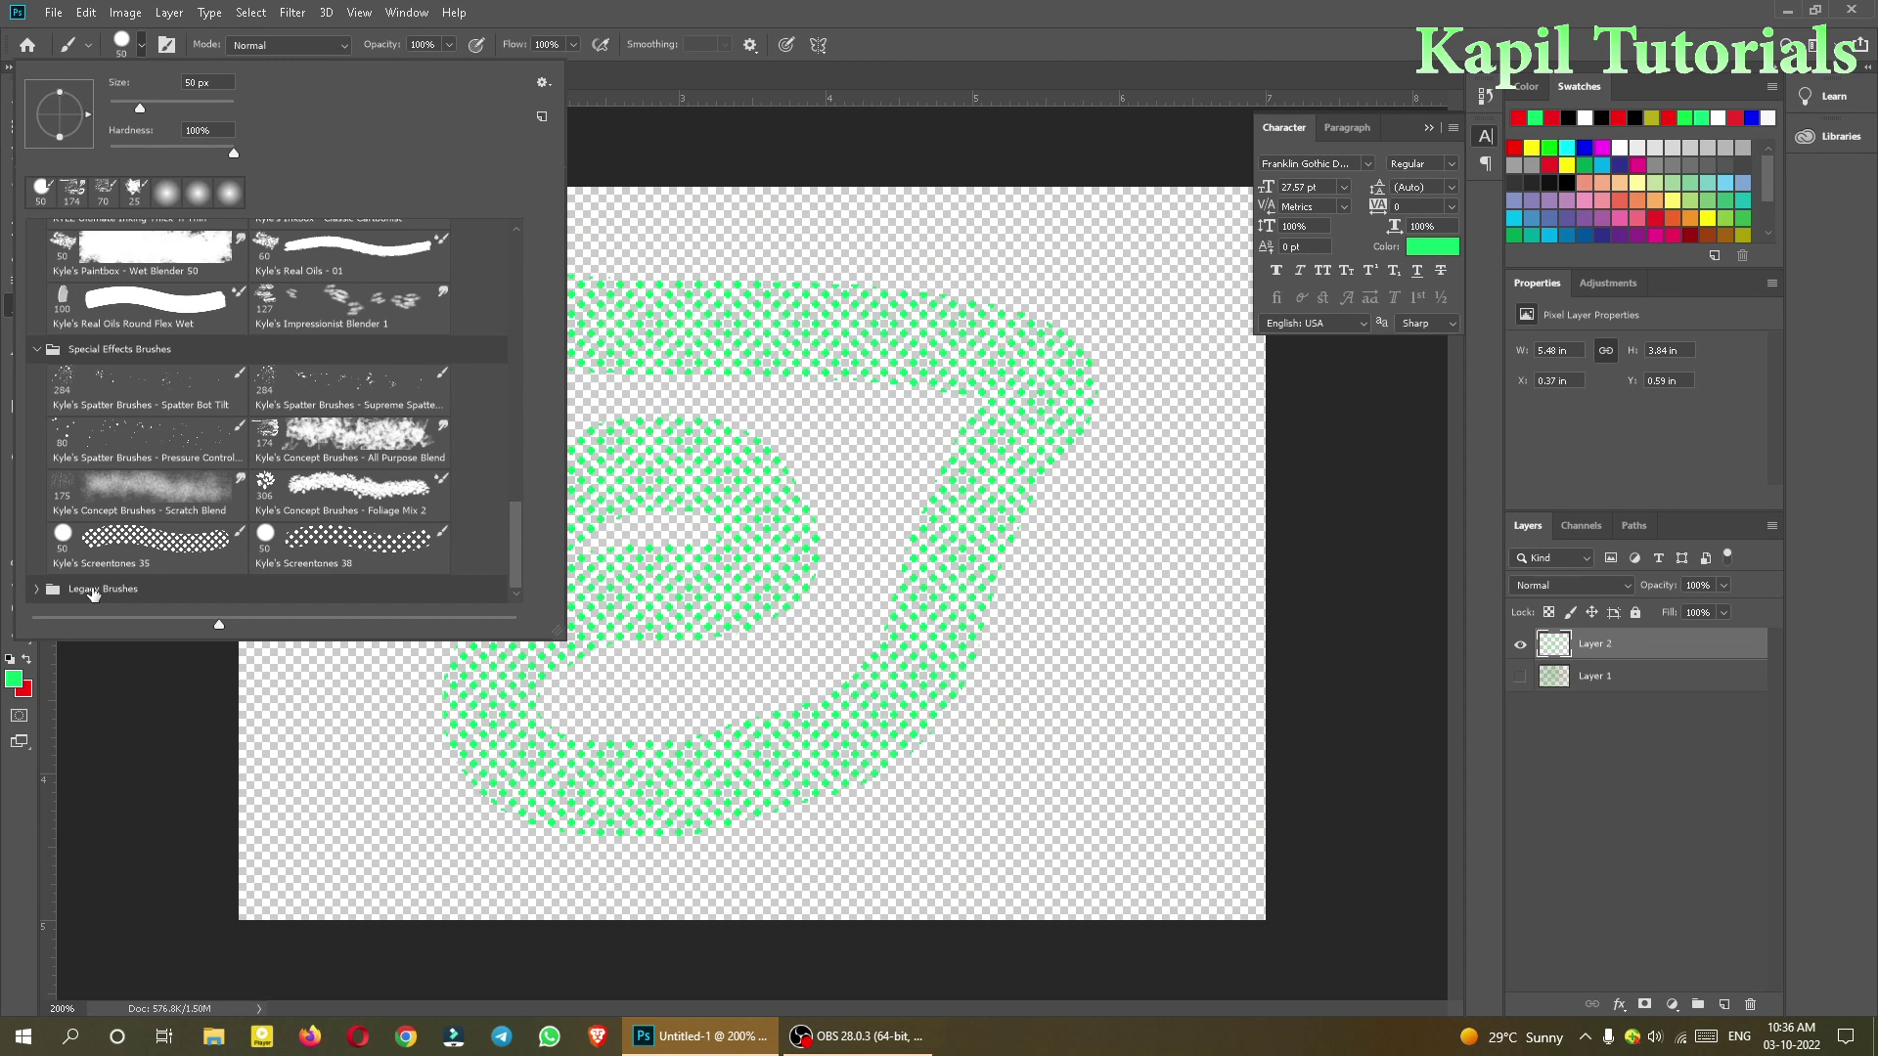
click(34, 591)
drag(518, 319, 515, 367)
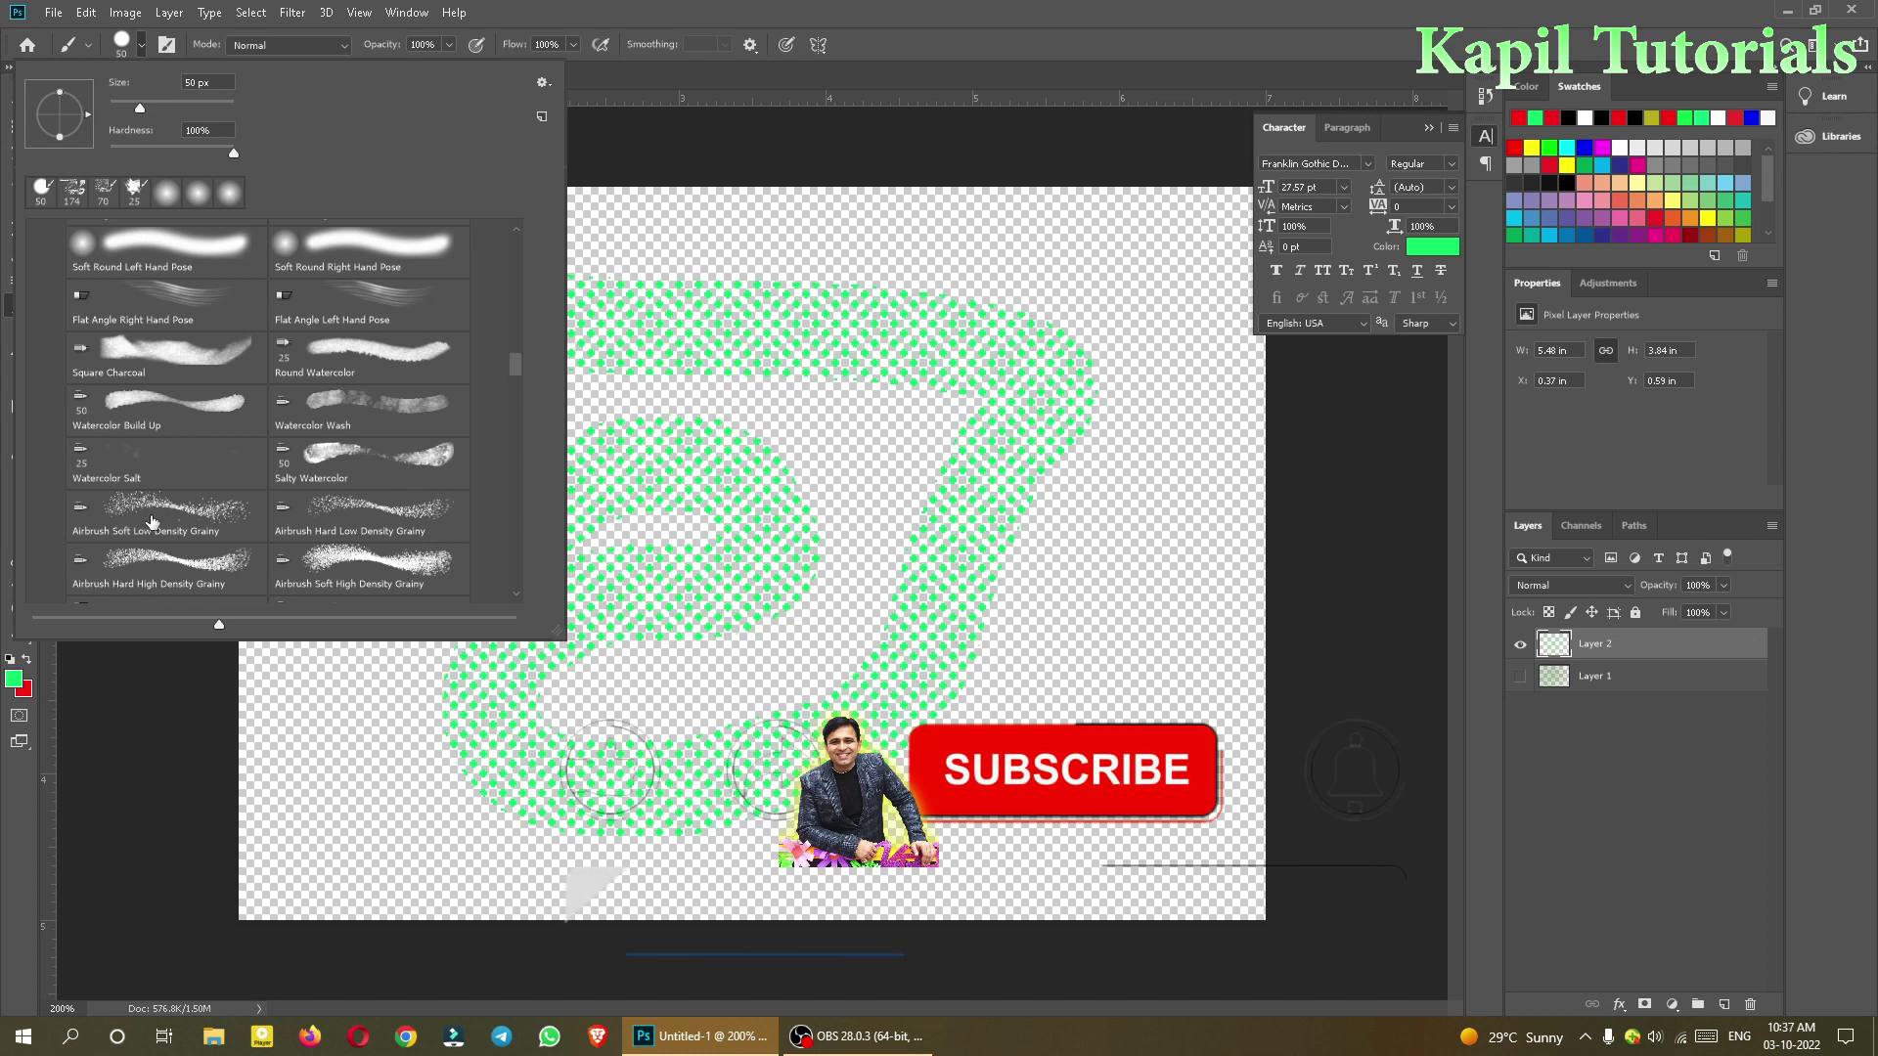
drag(518, 367, 512, 418)
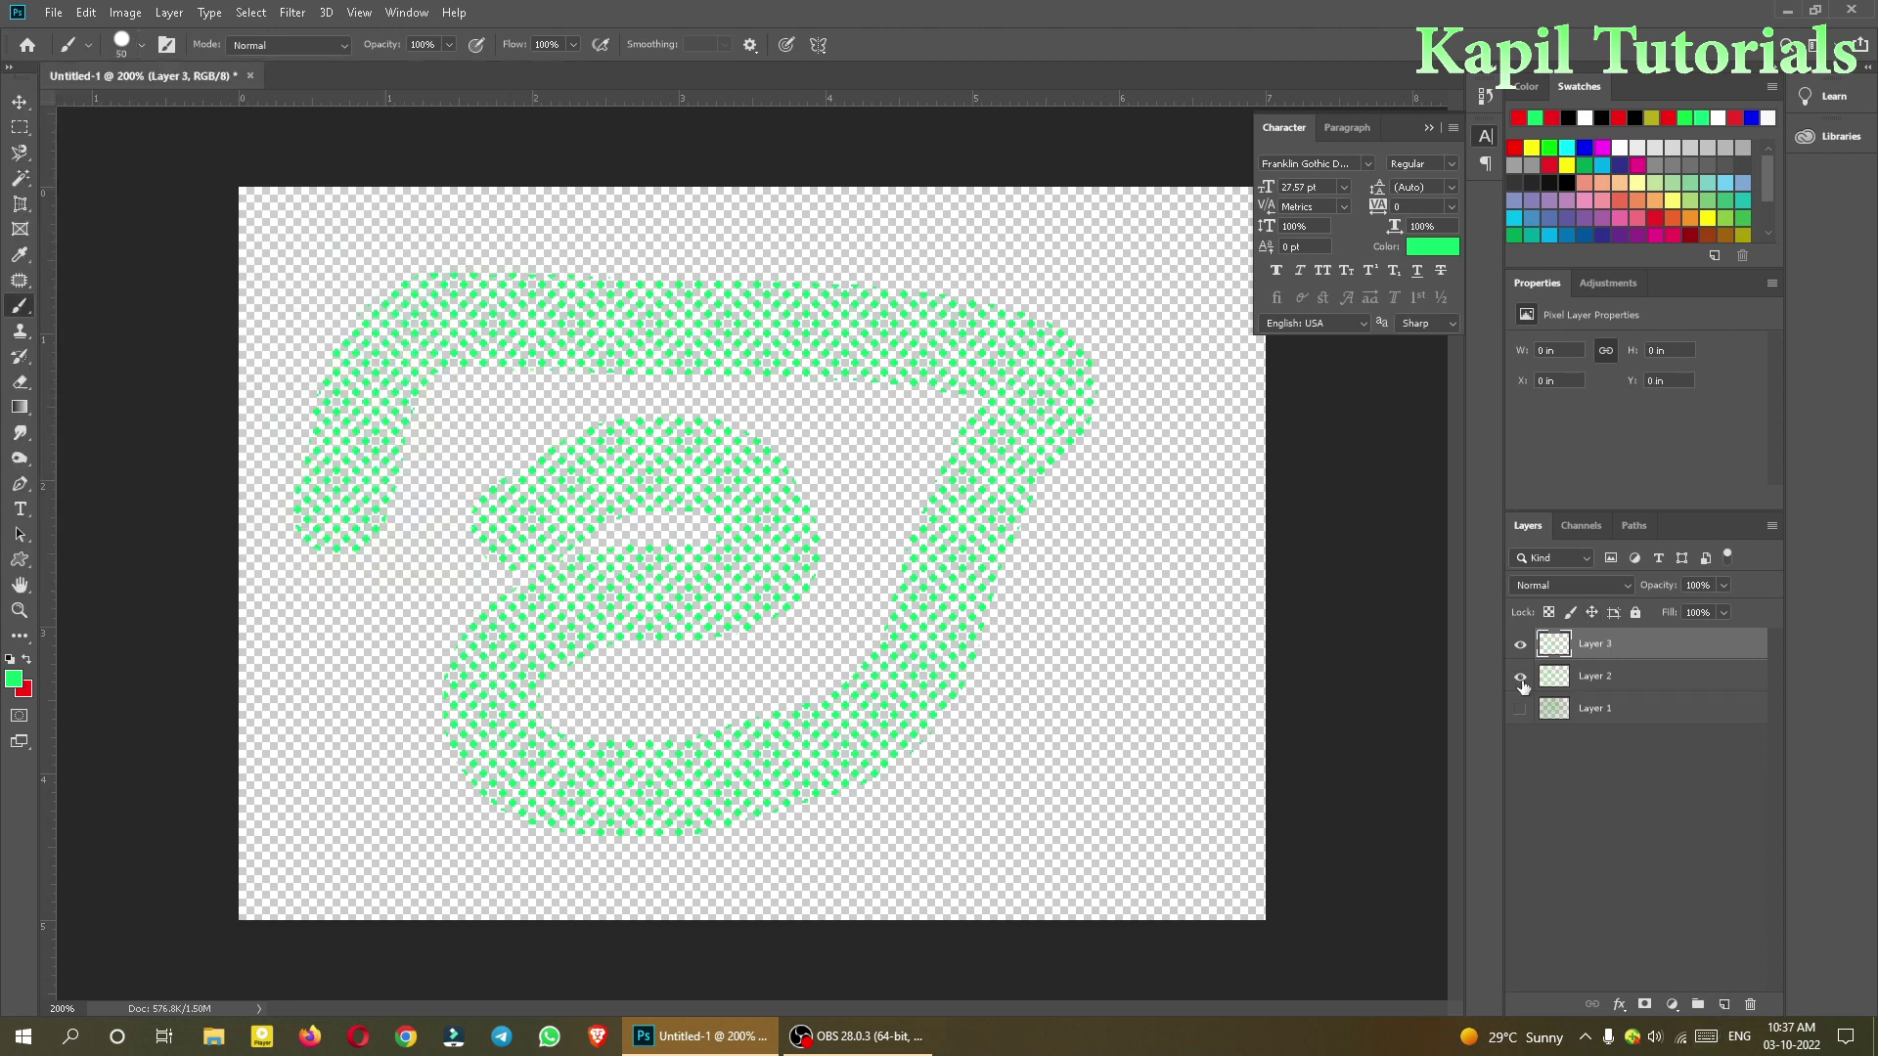
Step: Hide Layer 2 and bring up the Special Effects and Legacy Brushes groups in the brush presets
click(1521, 679)
click(142, 45)
mouse_move(518, 296)
mouse_down()
mouse_move(512, 515)
mouse_move(521, 361)
mouse_move(521, 377)
mouse_up()
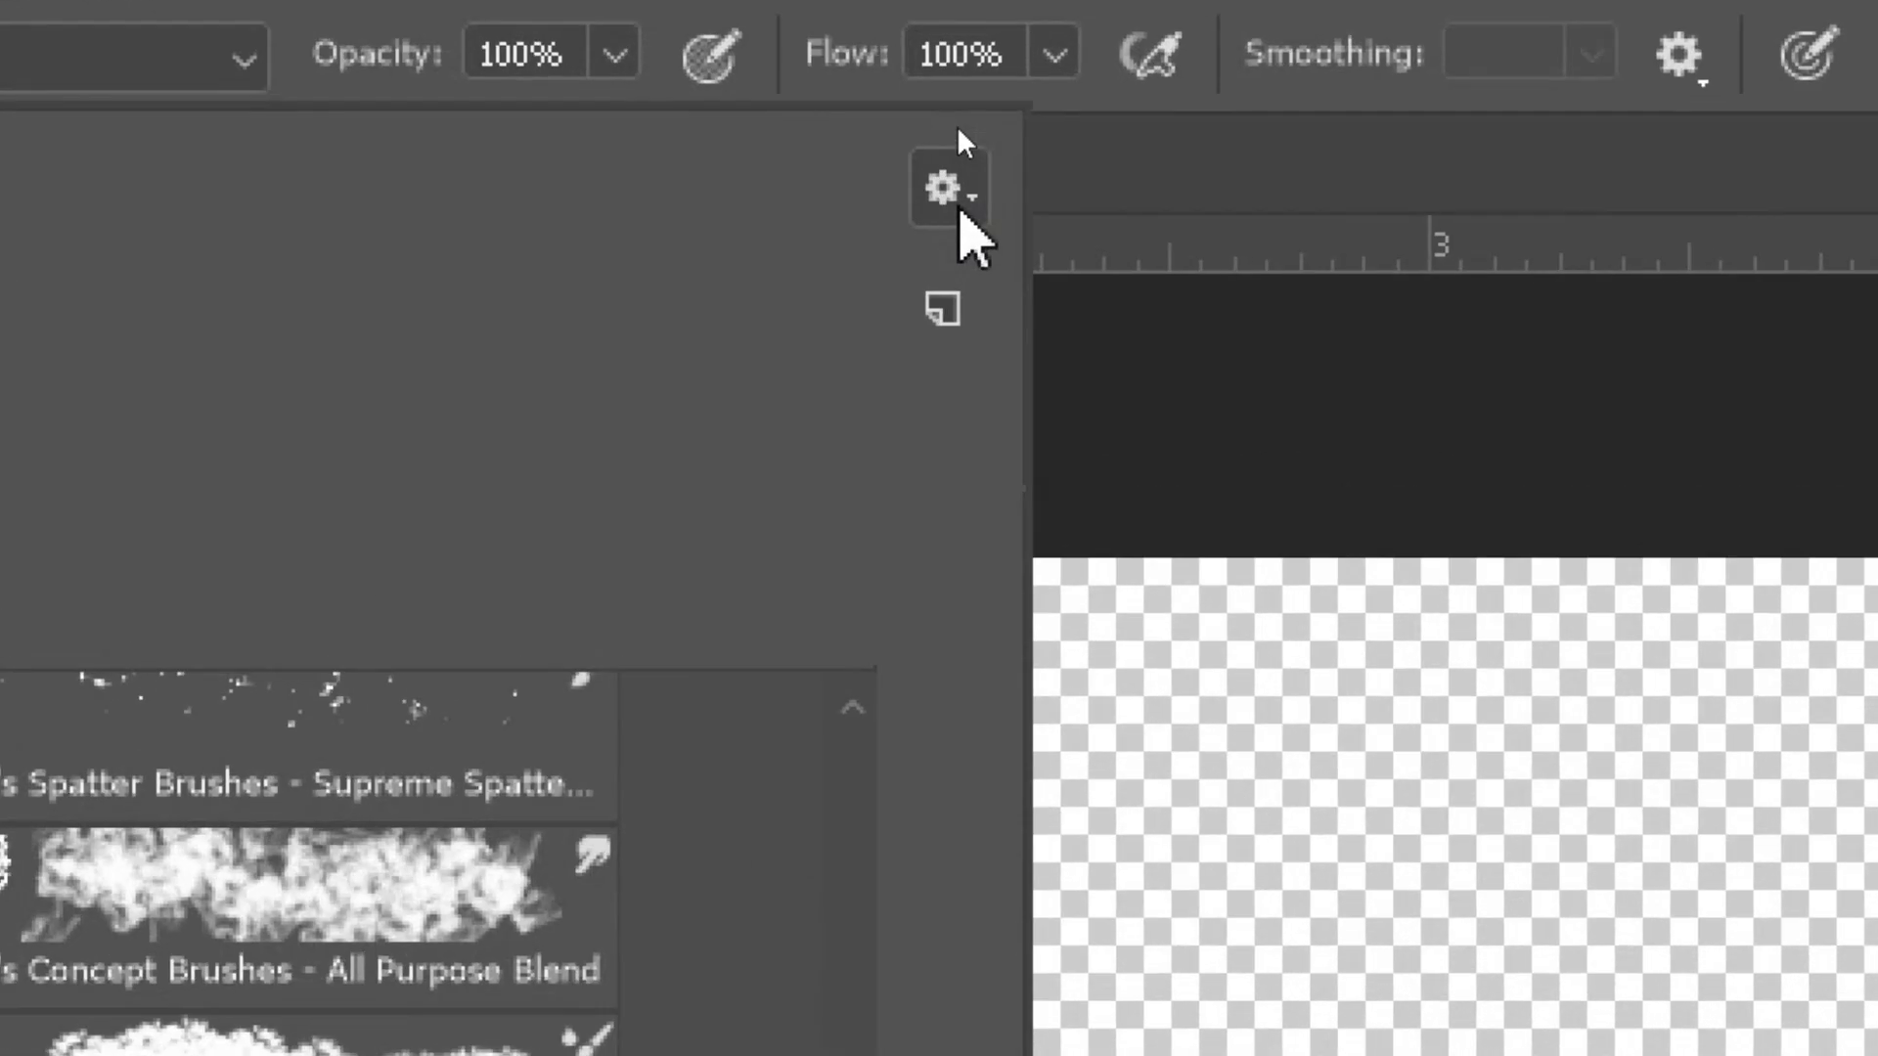
Step: Start restoring the Legacy Brushes set to the list of brush presets, and cancel the restore
click(953, 121)
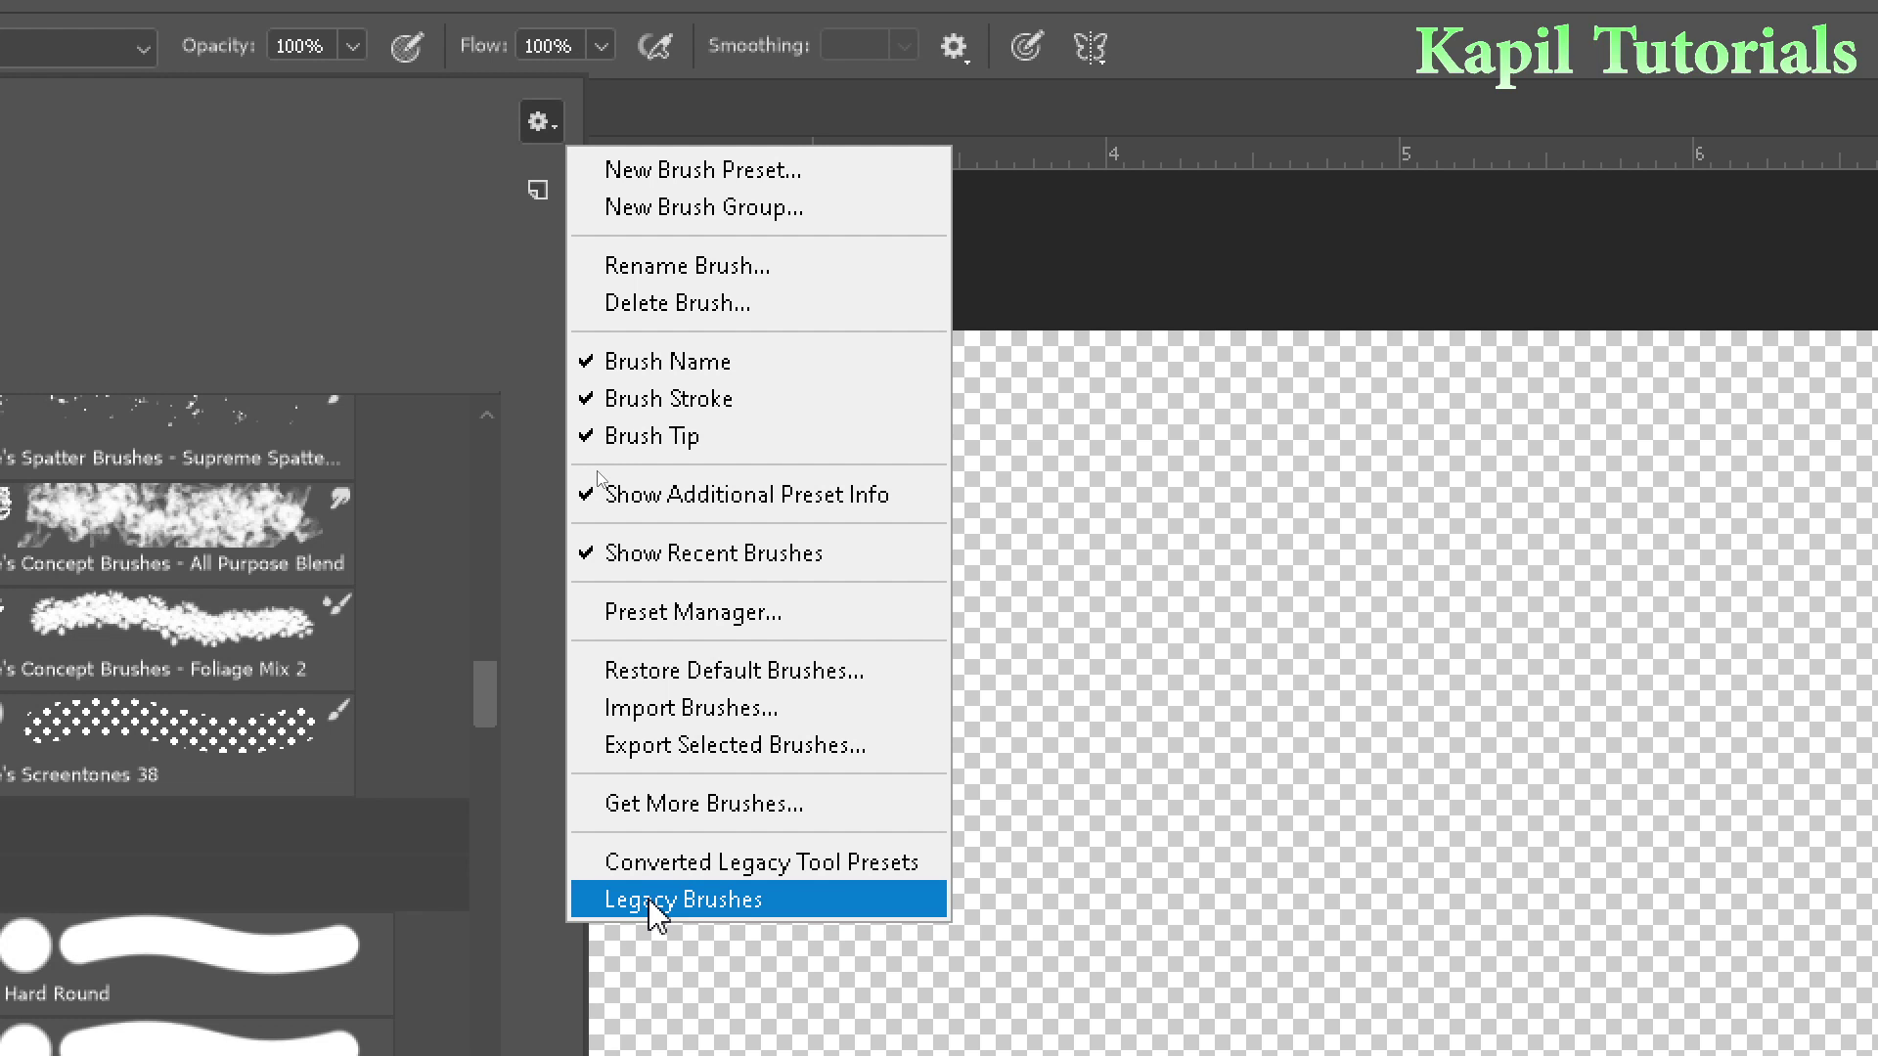
click(653, 914)
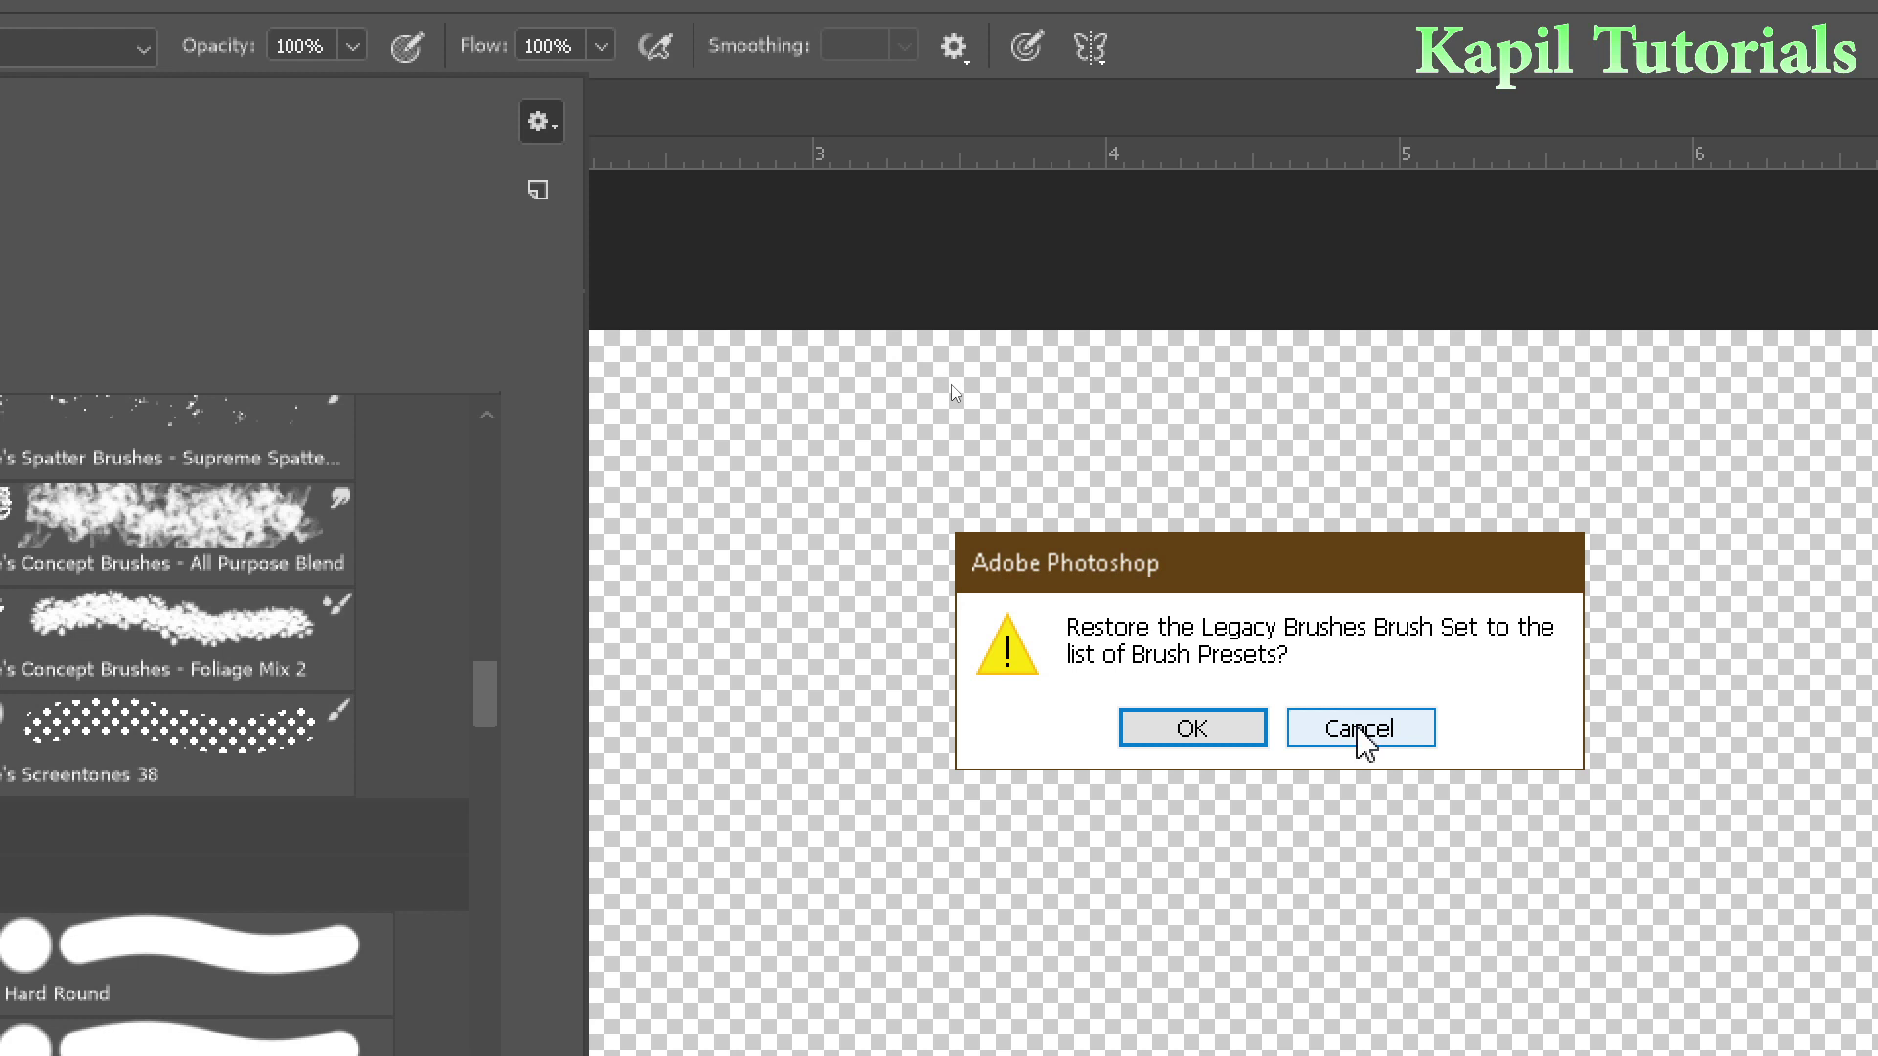
click(1360, 732)
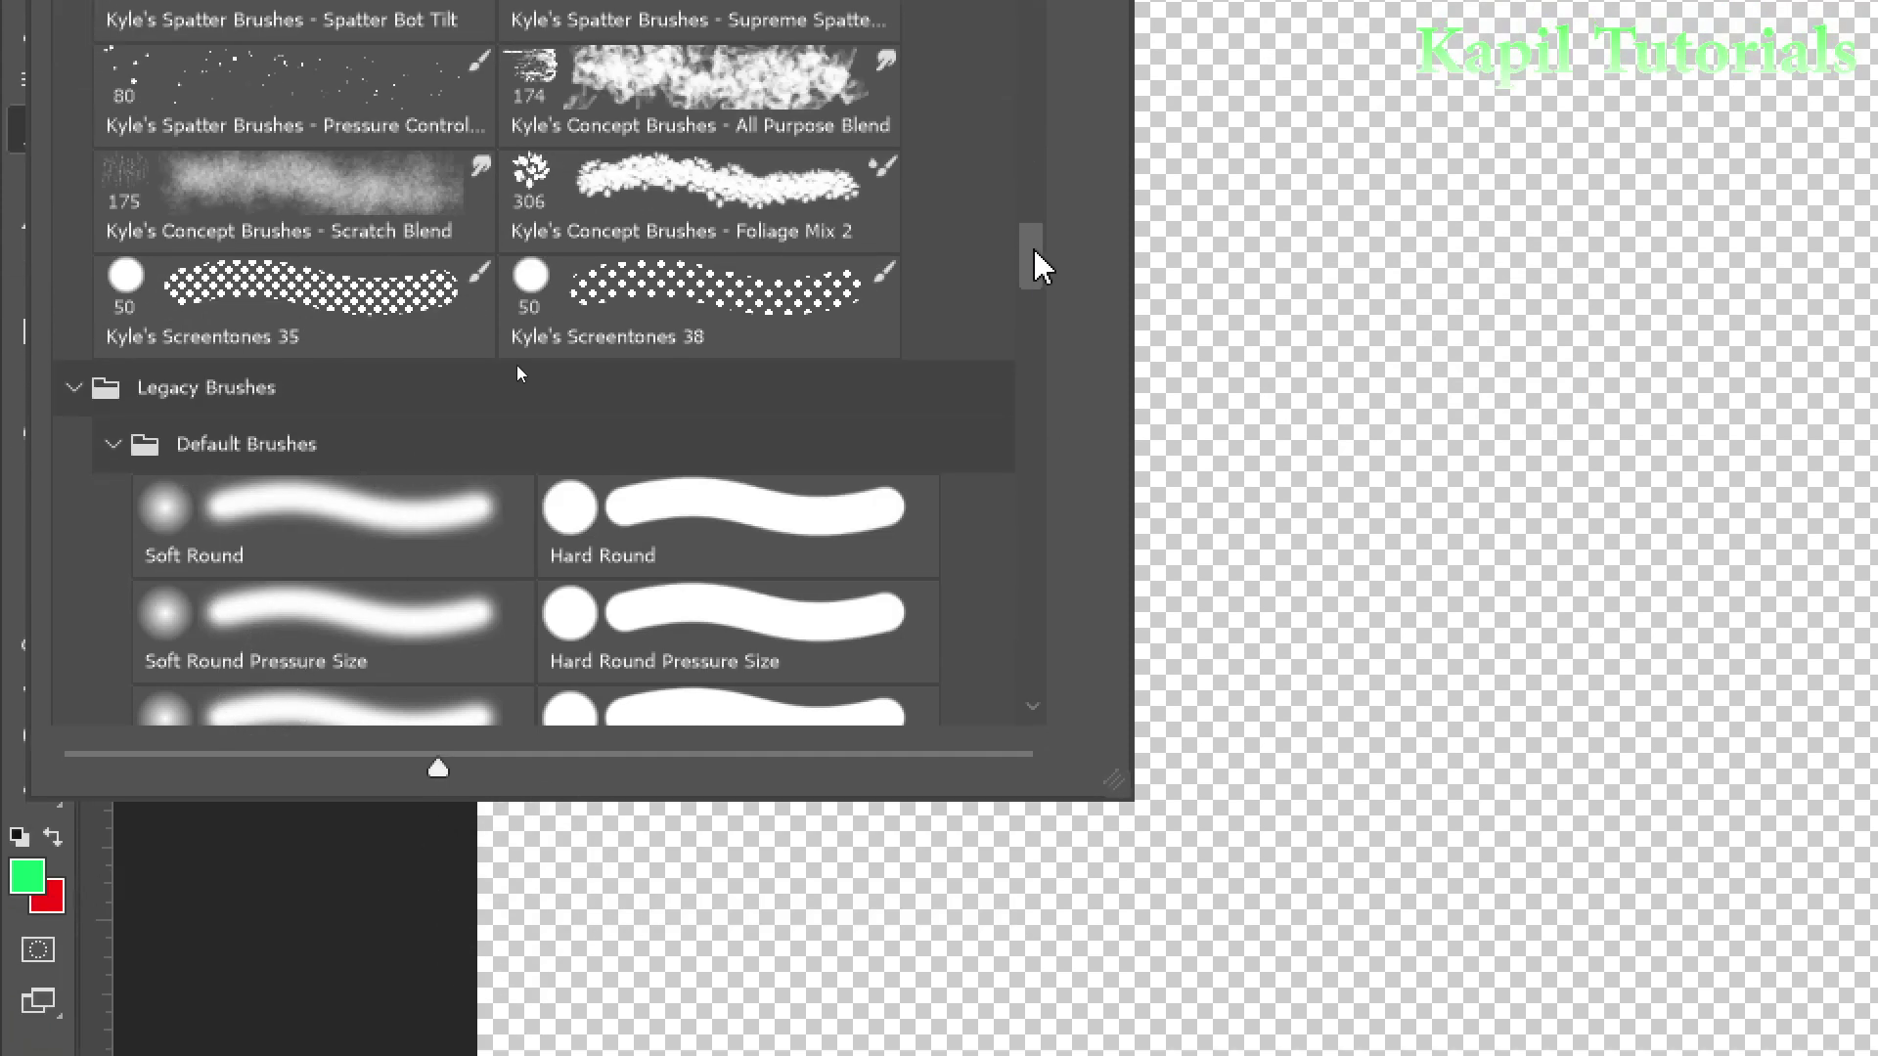
Step: Select the 112 px Dune Grass preset from the Legacy Brushes and paint red and green grass along the canvas's lower edge
mouse_move(1039, 266)
mouse_down()
mouse_move(1039, 690)
mouse_move(1010, 533)
mouse_up()
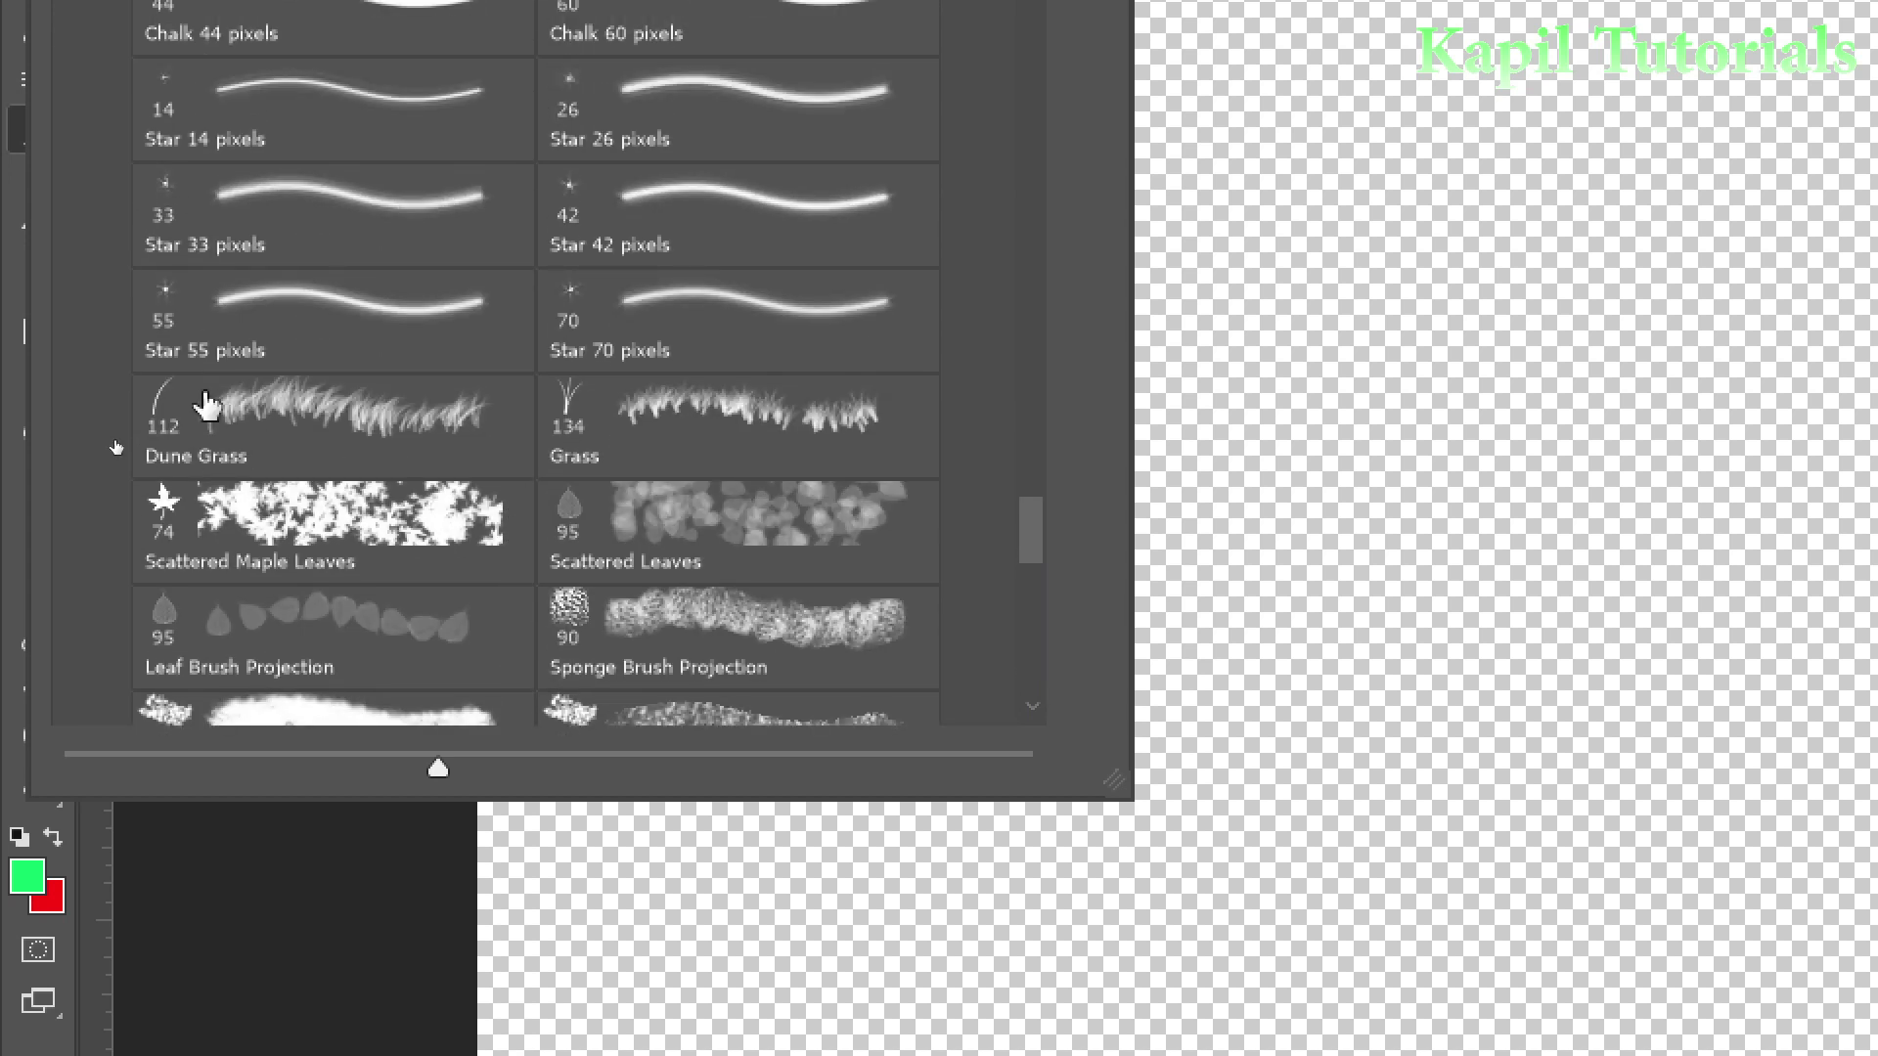
click(298, 406)
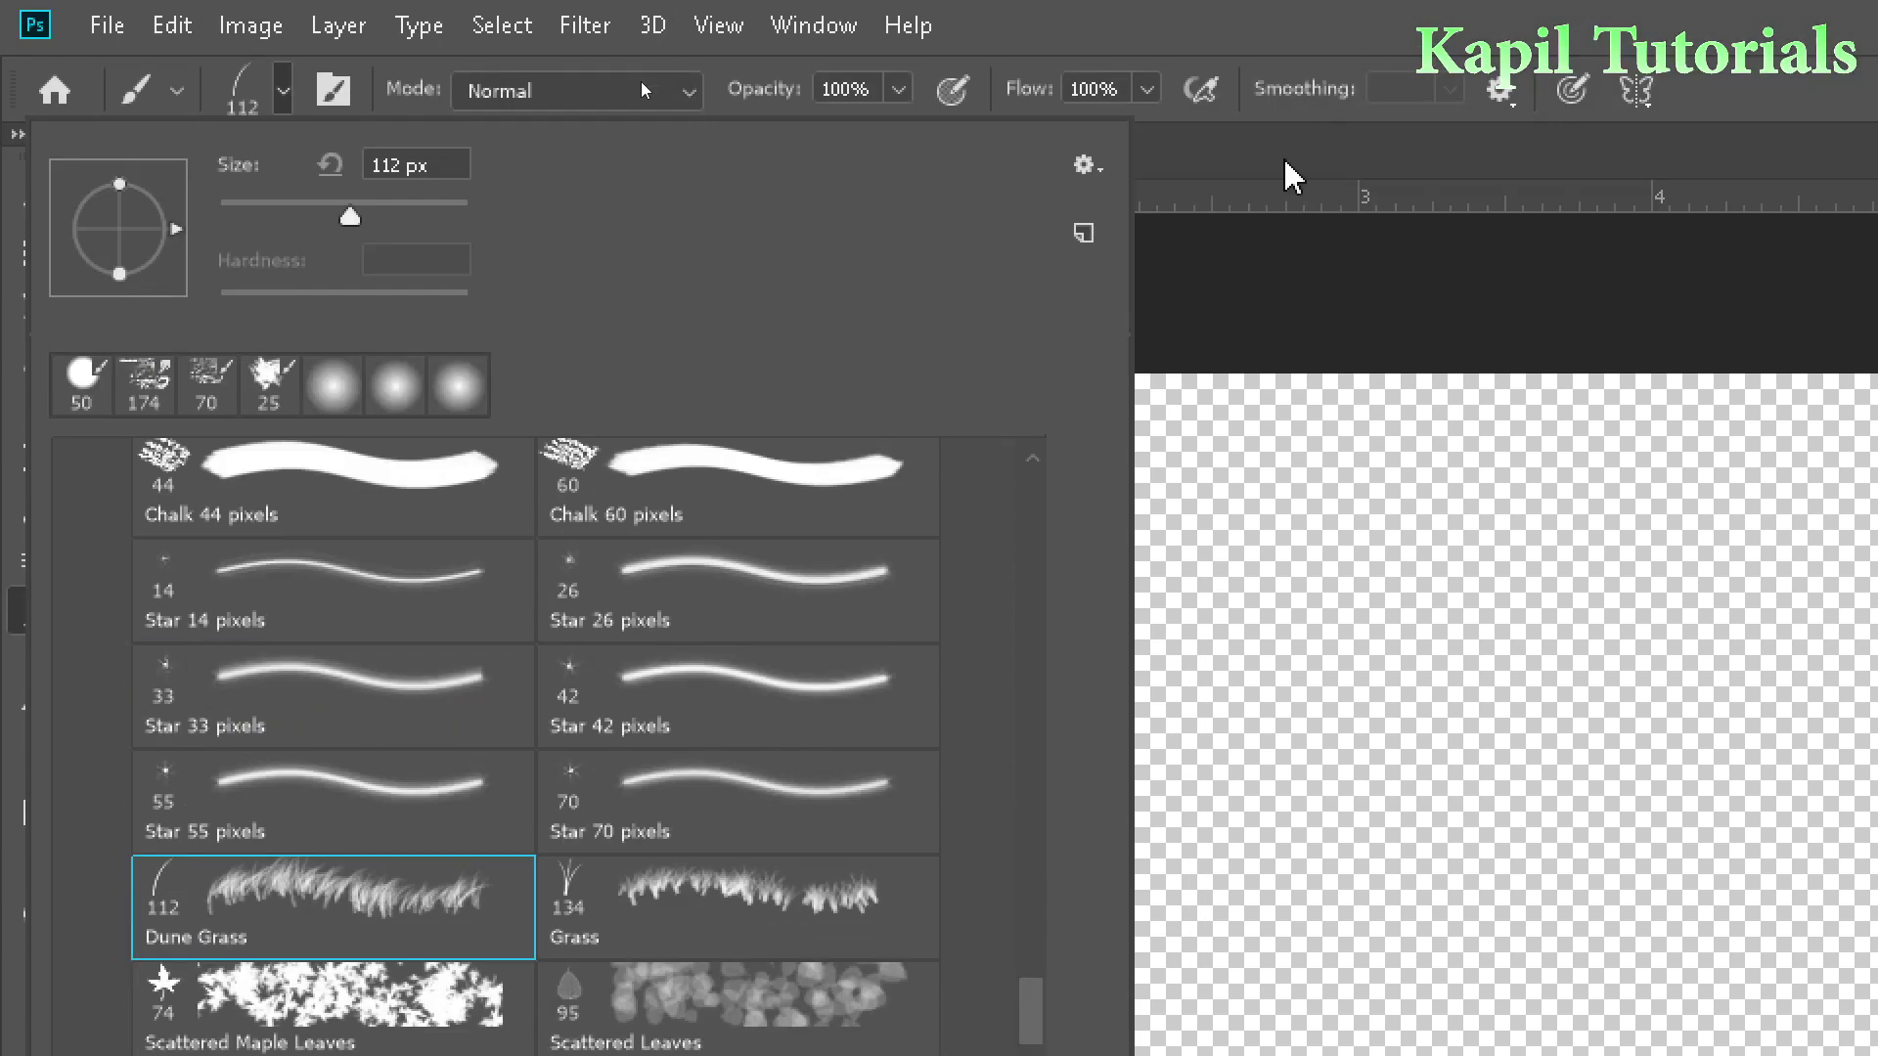
key(Return)
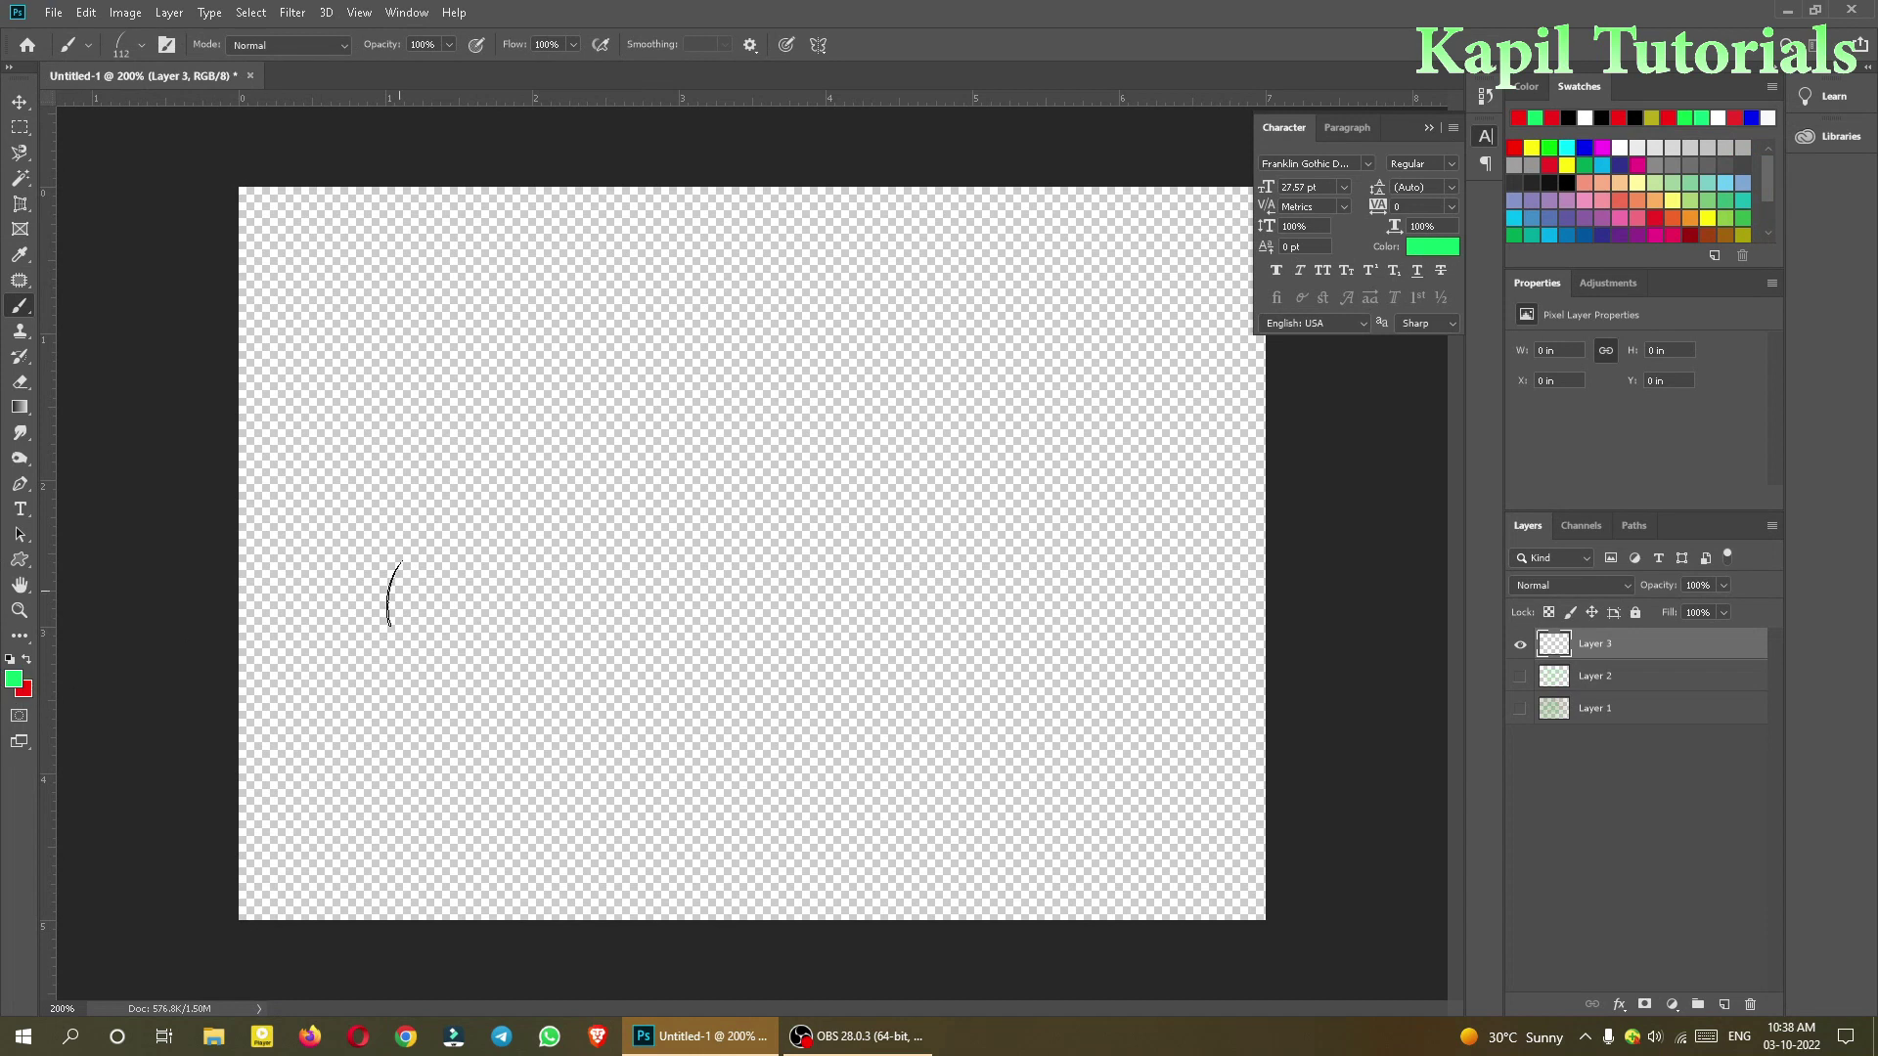
mouse_move(276, 861)
mouse_down()
mouse_move(743, 851)
mouse_move(968, 821)
mouse_move(1013, 782)
mouse_up()
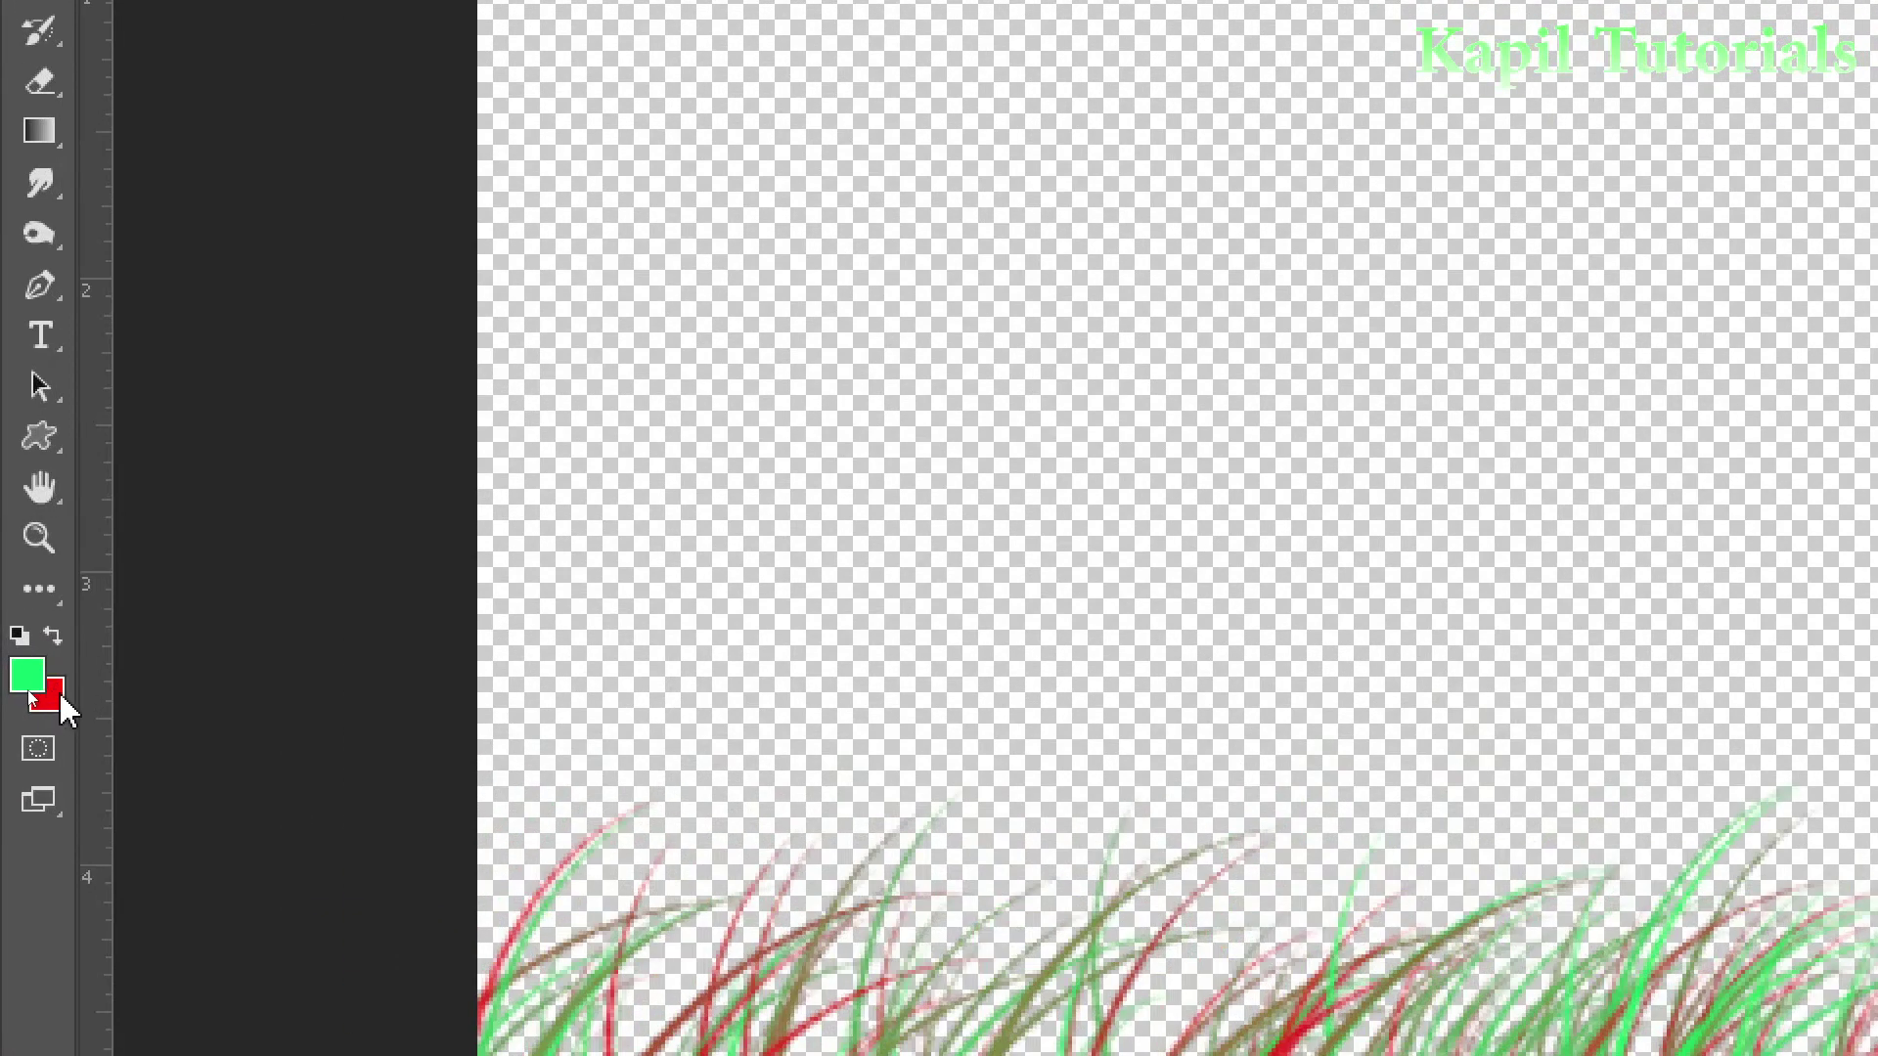
Step: Change the background color to dark olive and paint dense Dune Grass across the full width of the canvas's lower edge
click(50, 696)
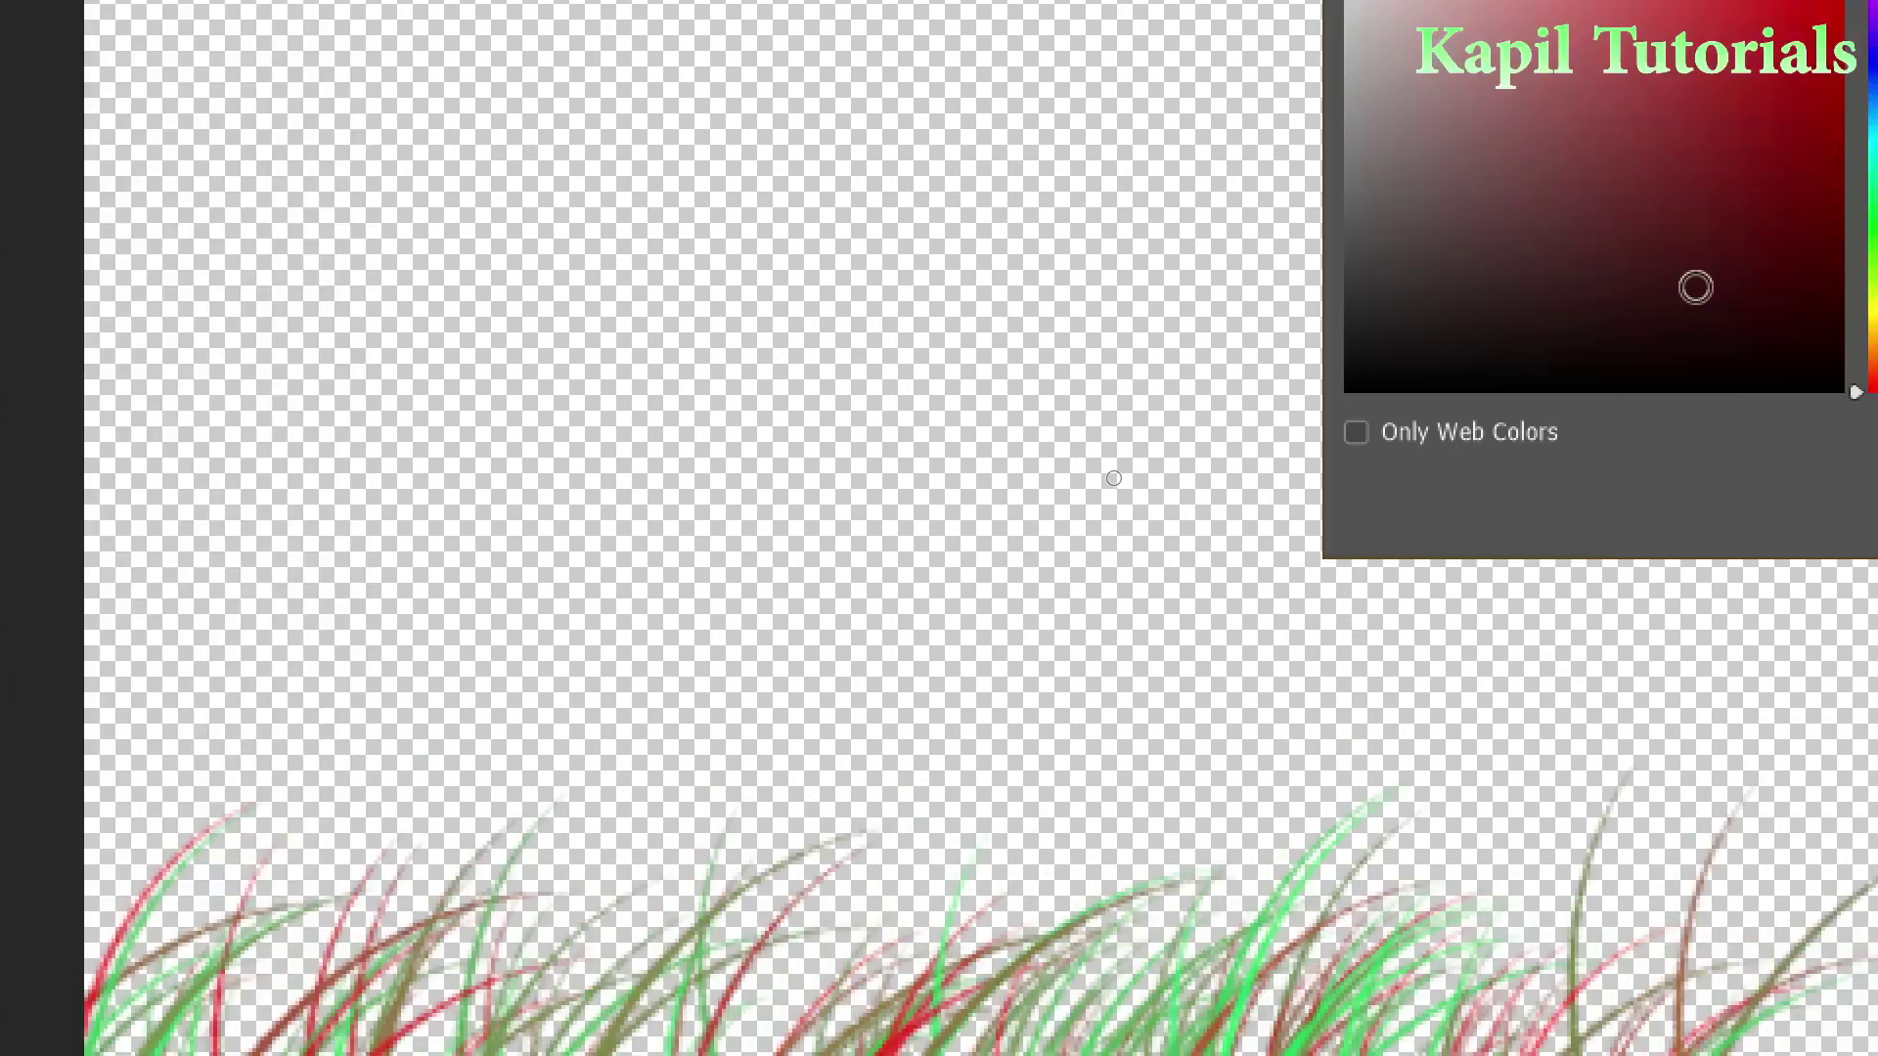
drag(1251, 294, 1245, 306)
drag(1166, 540, 1157, 625)
click(1509, 301)
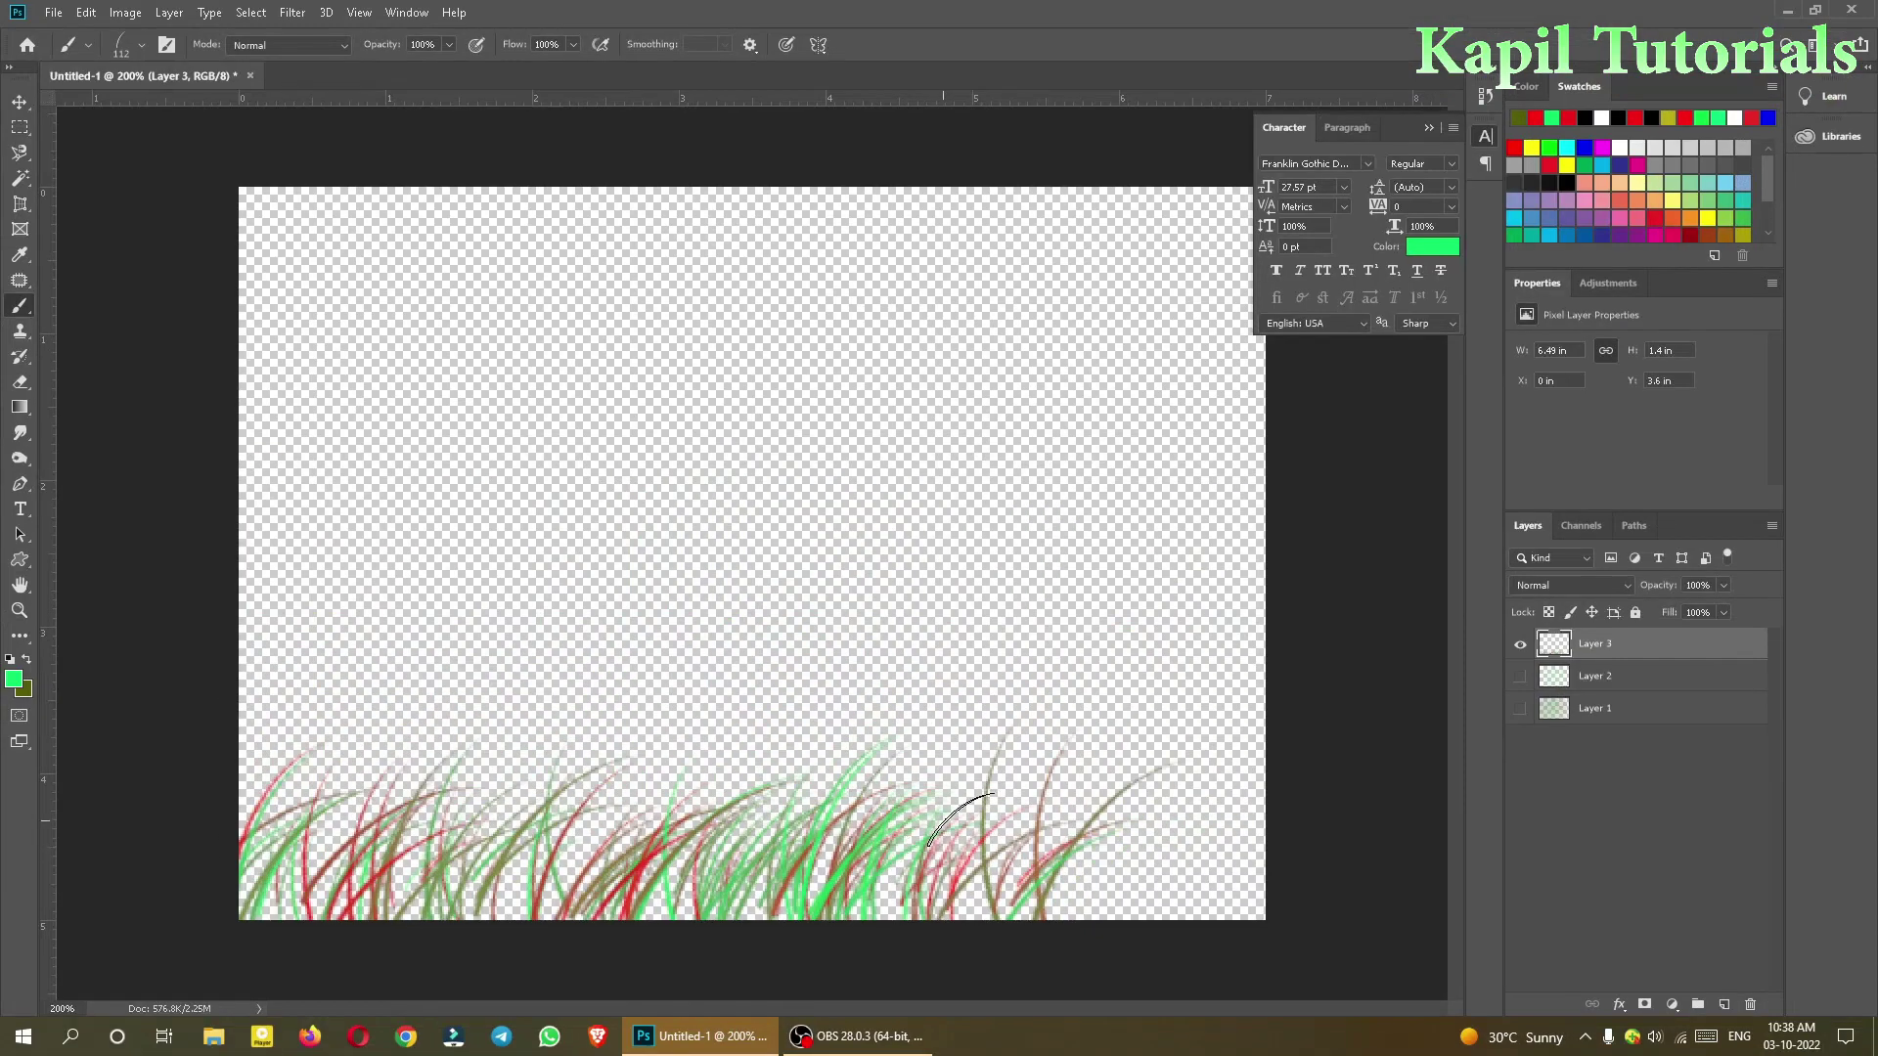
mouse_move(1213, 866)
mouse_down()
mouse_move(792, 861)
mouse_move(528, 909)
mouse_move(244, 880)
mouse_move(1257, 826)
mouse_move(479, 861)
mouse_move(246, 906)
mouse_move(587, 861)
mouse_move(1311, 821)
mouse_move(1145, 859)
mouse_move(137, 885)
mouse_up()
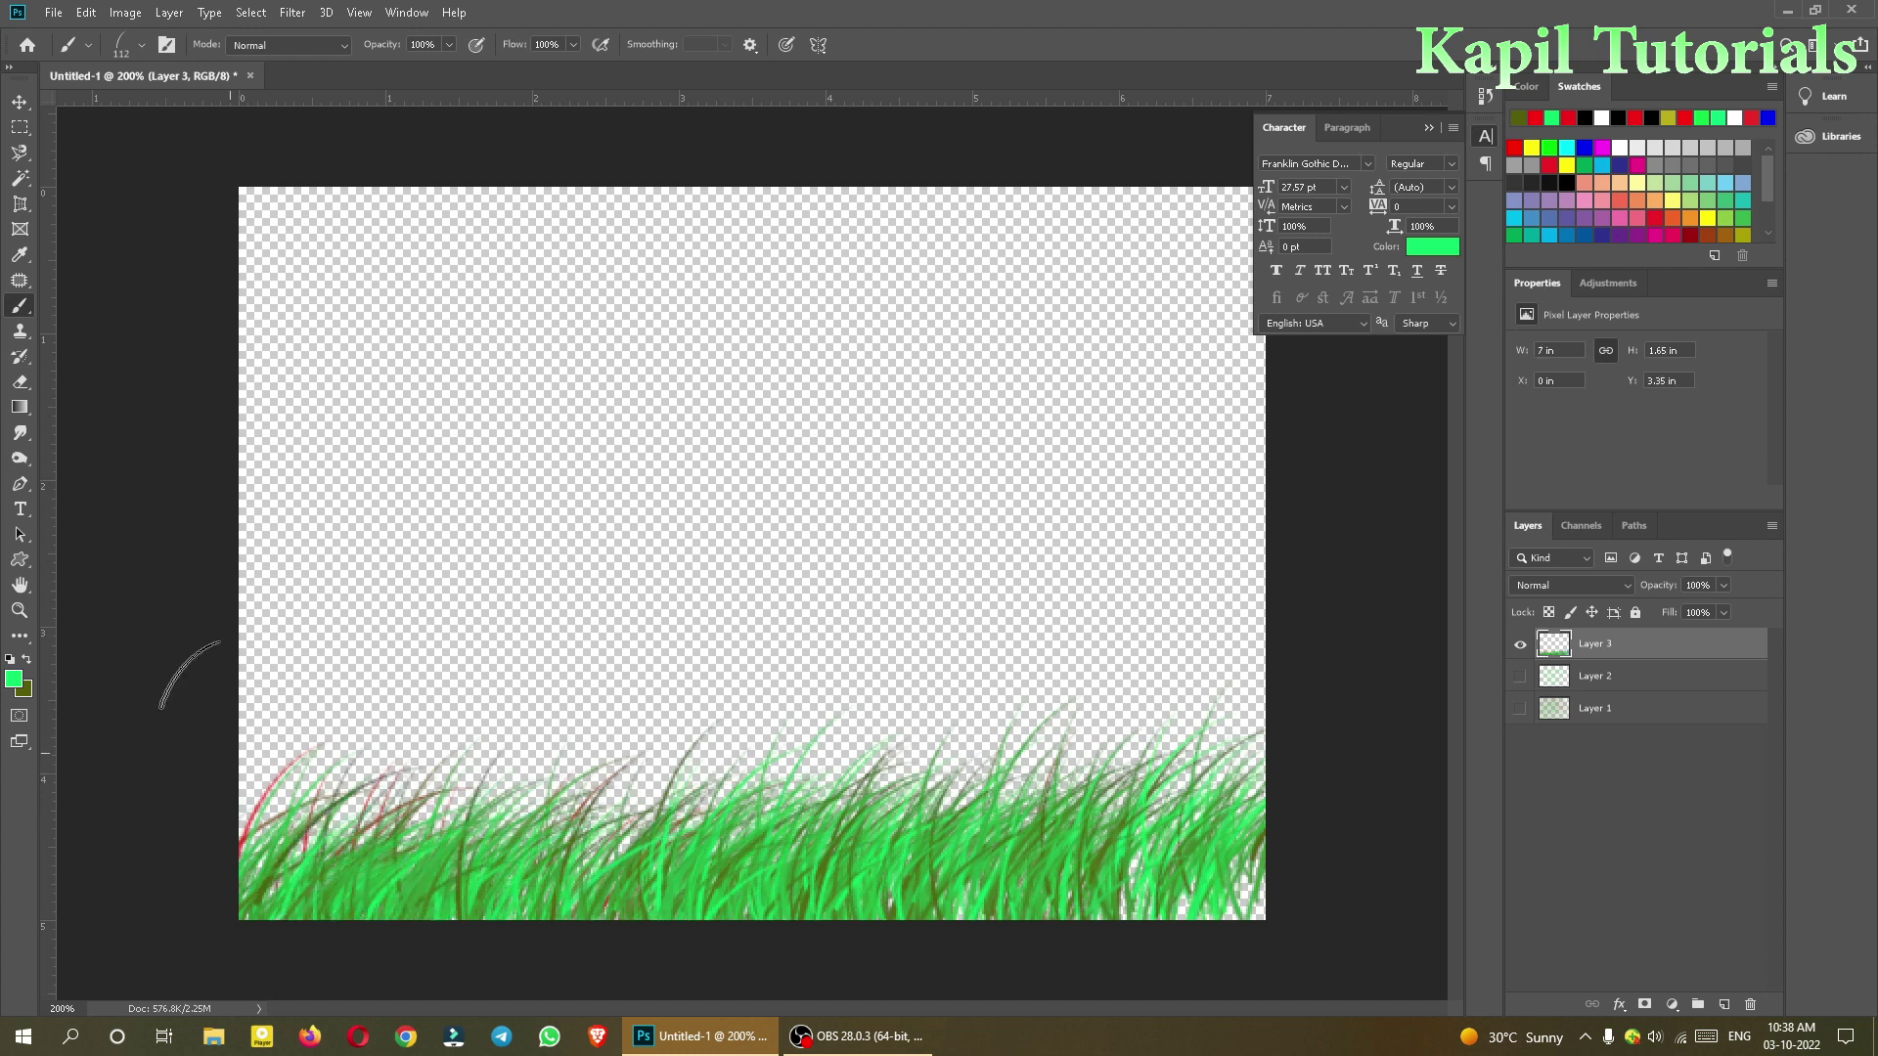
Step: Select the 134 px Grass preset and paint a row of grass tufts above the dune grass
click(141, 46)
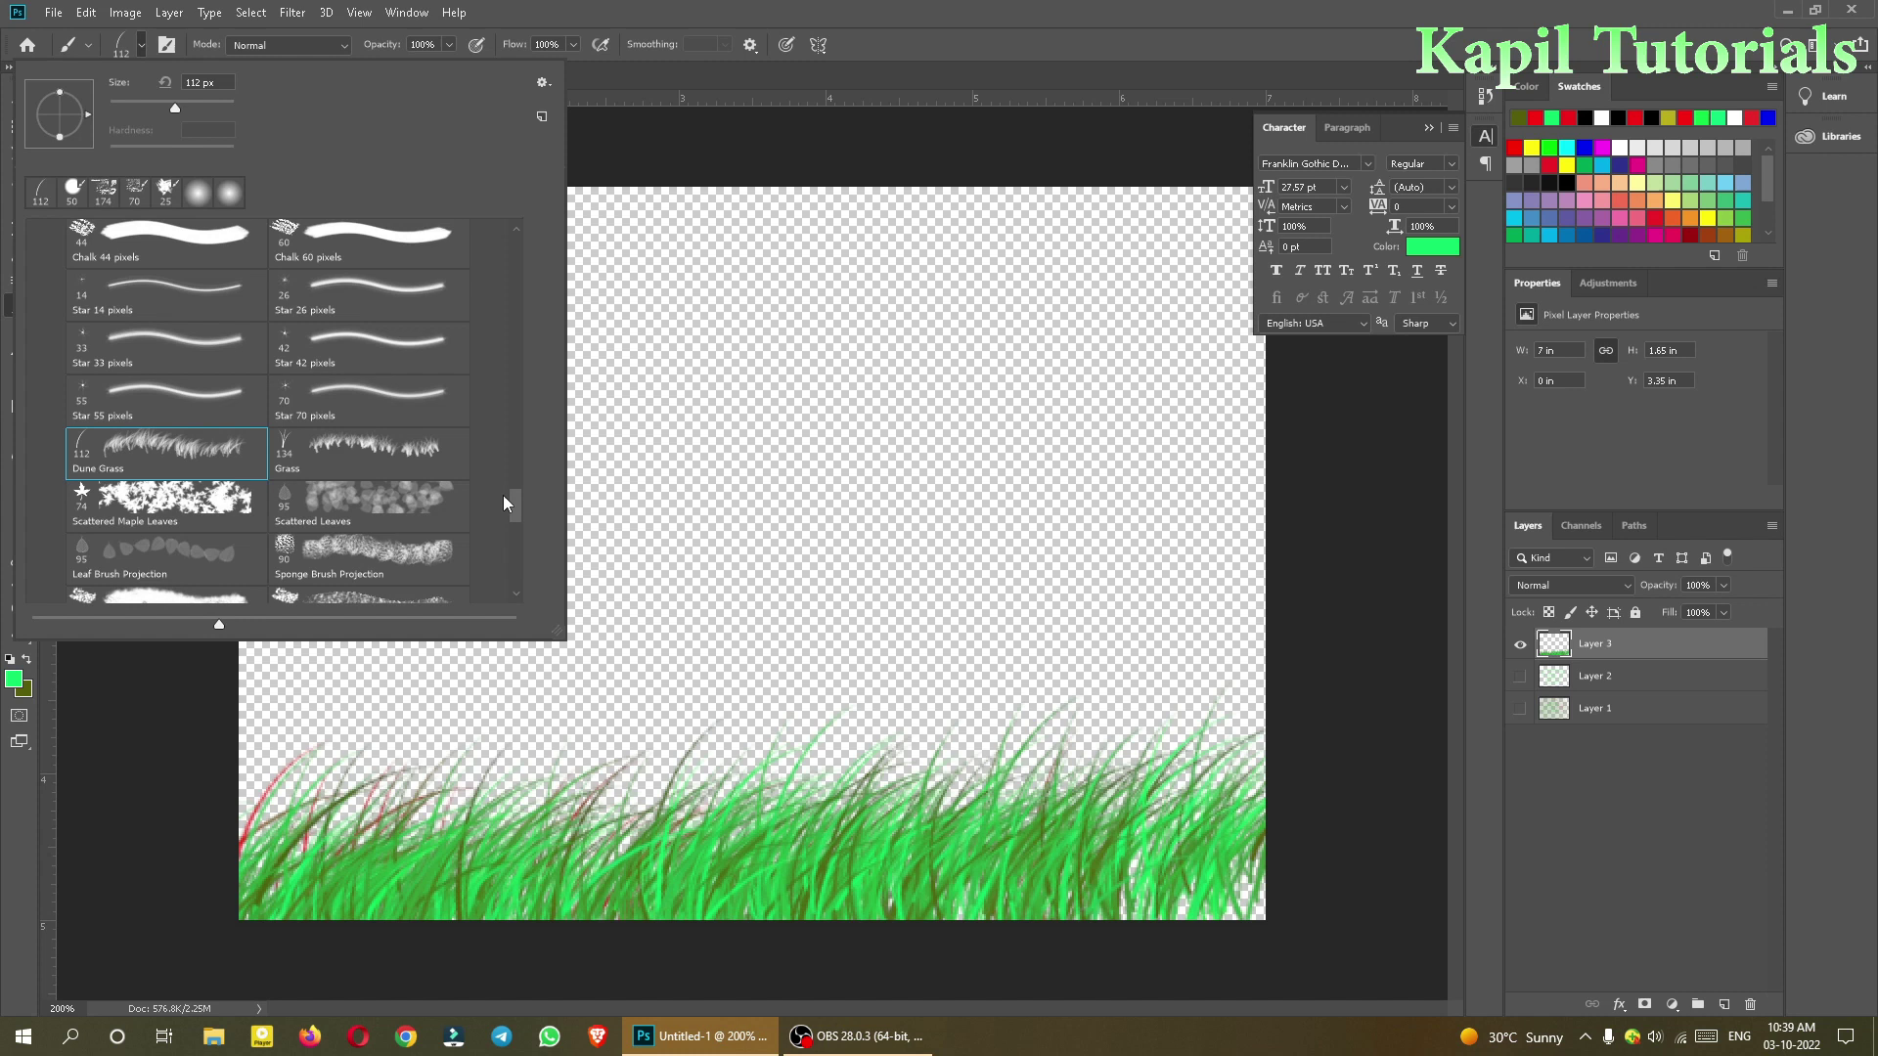
drag(514, 503, 513, 499)
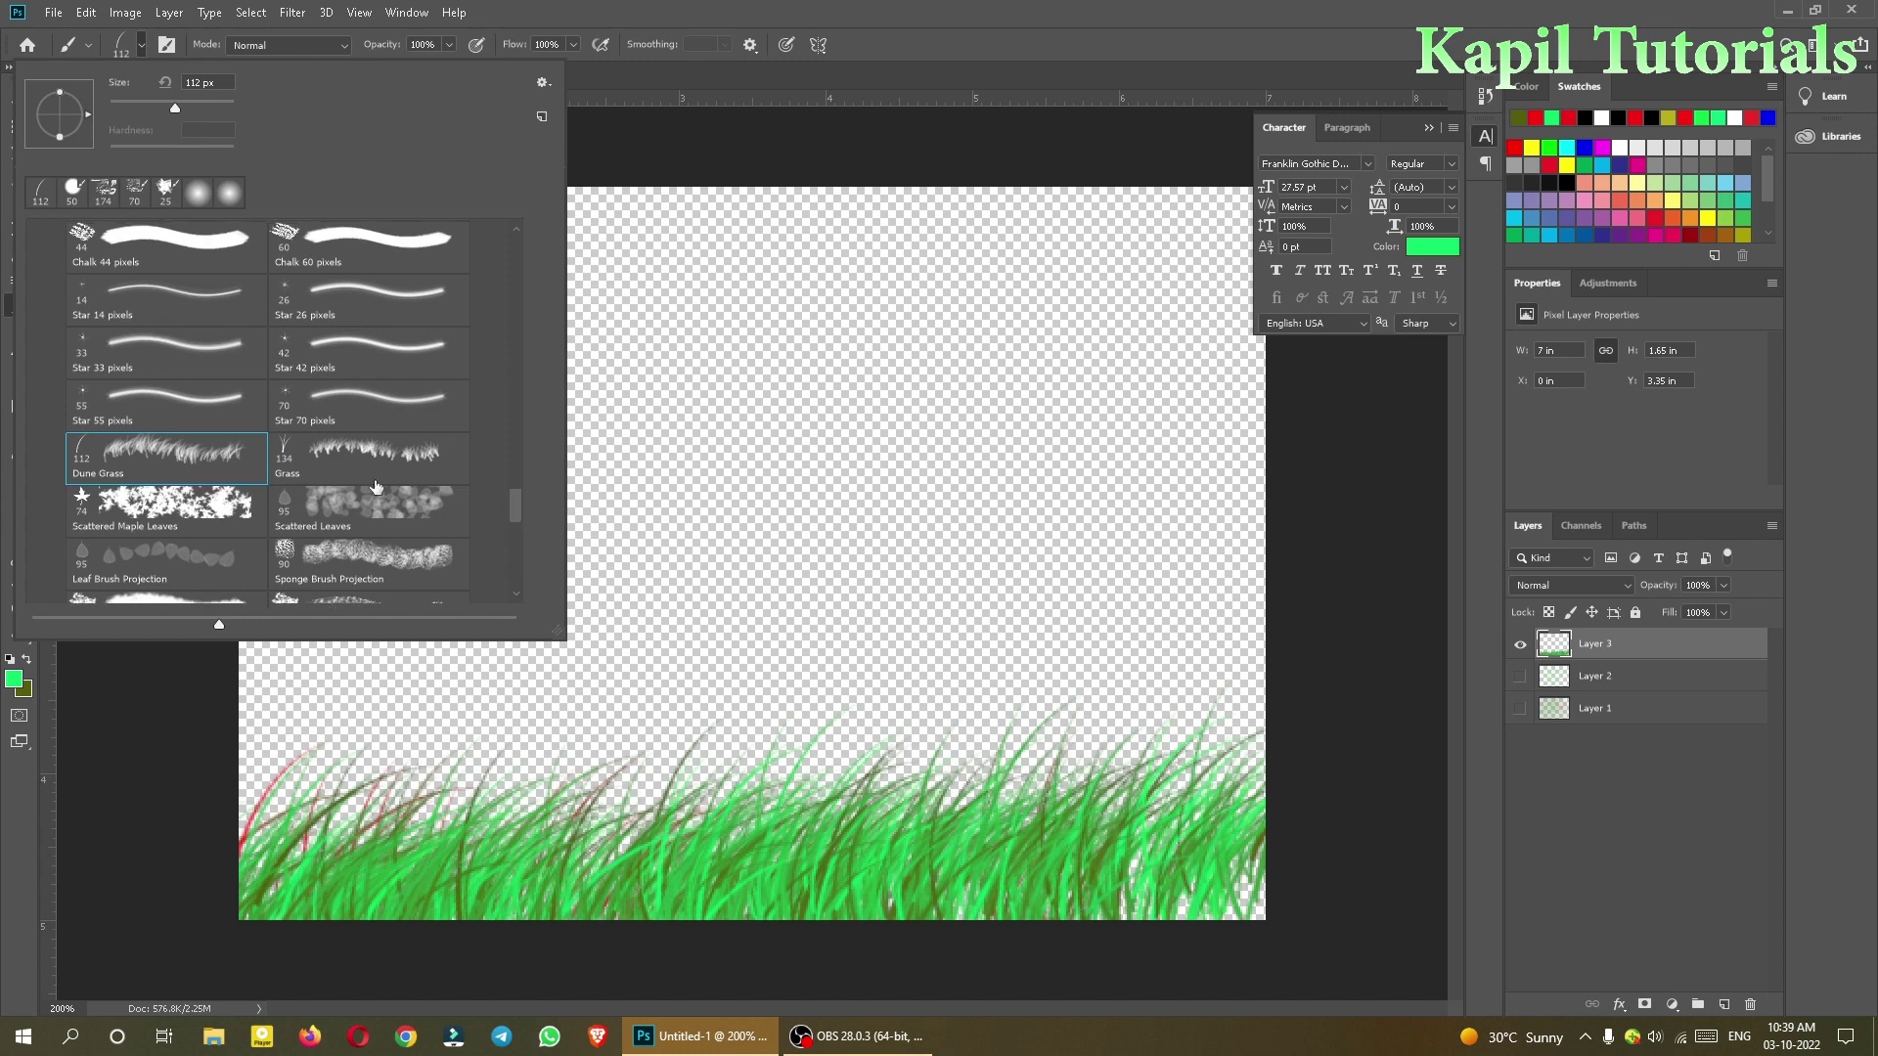
click(333, 453)
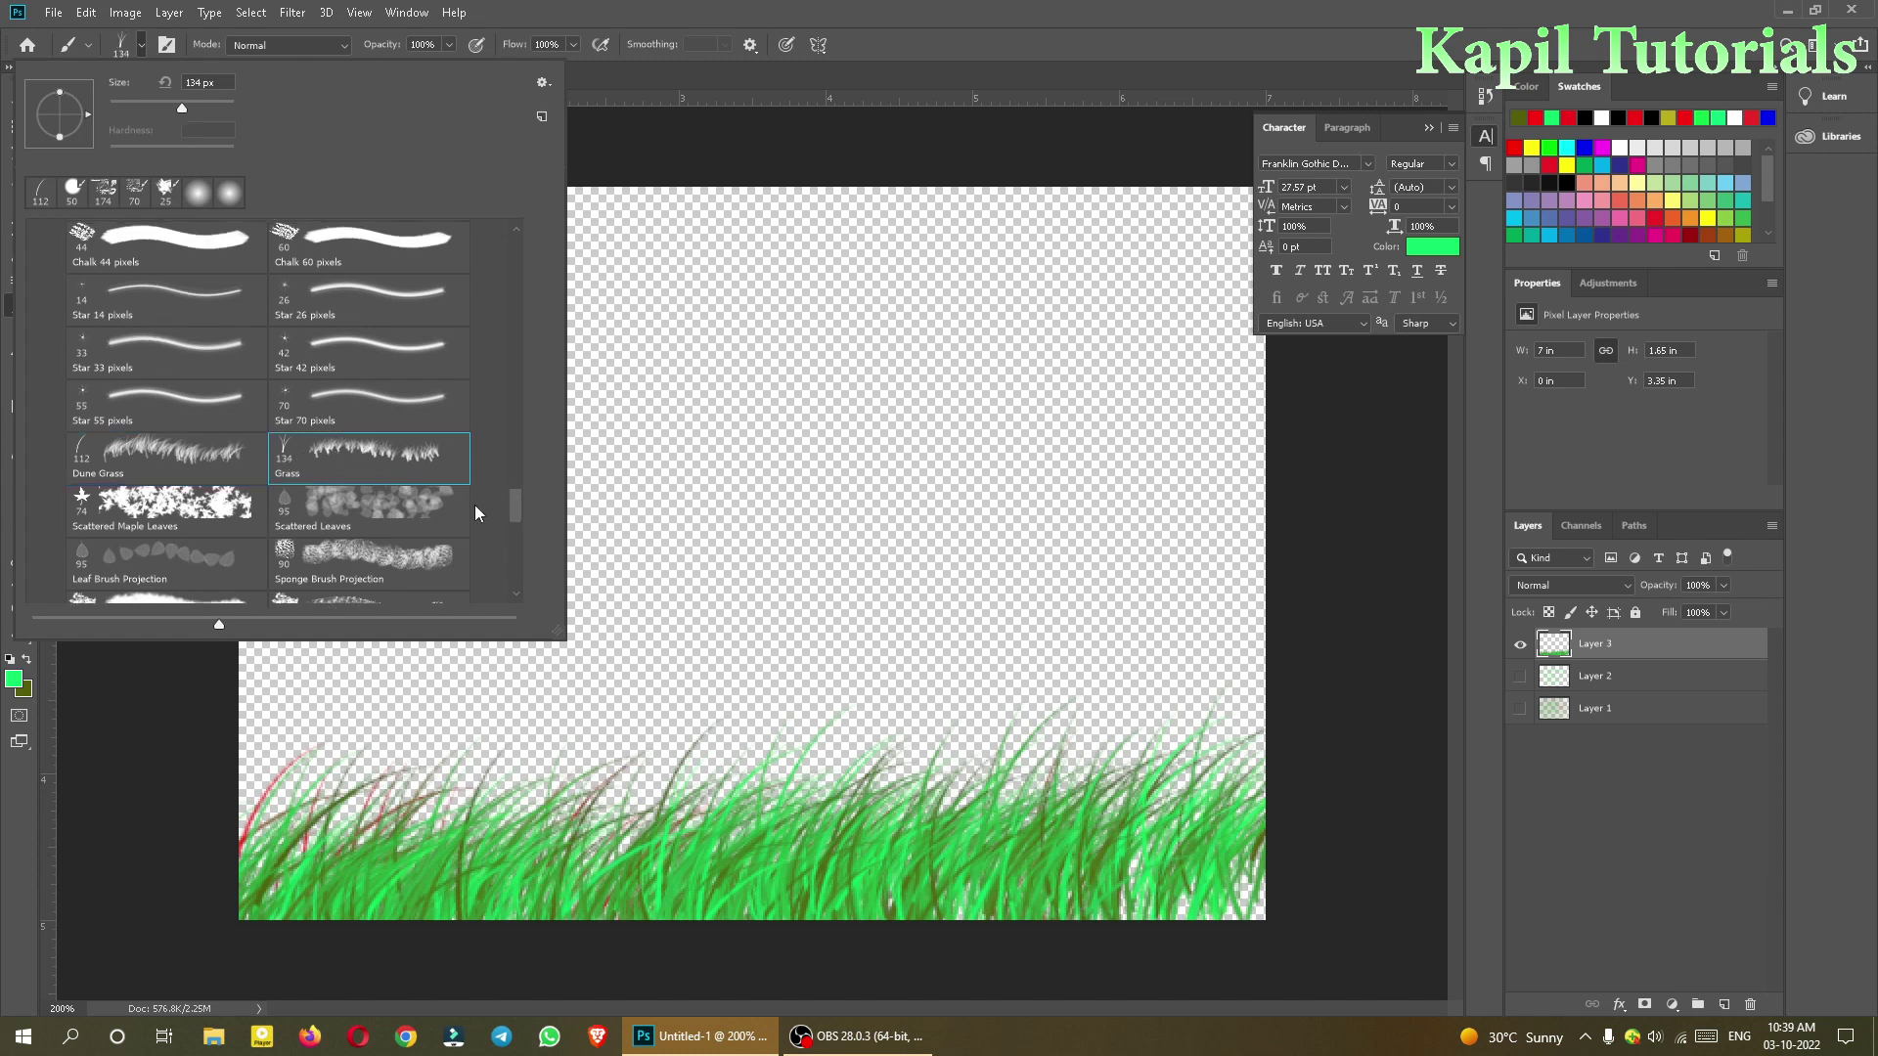
click(686, 689)
mouse_move(687, 690)
mouse_down()
mouse_move(944, 651)
mouse_move(861, 636)
mouse_move(572, 680)
mouse_move(264, 684)
mouse_move(1223, 661)
mouse_up()
click(1221, 661)
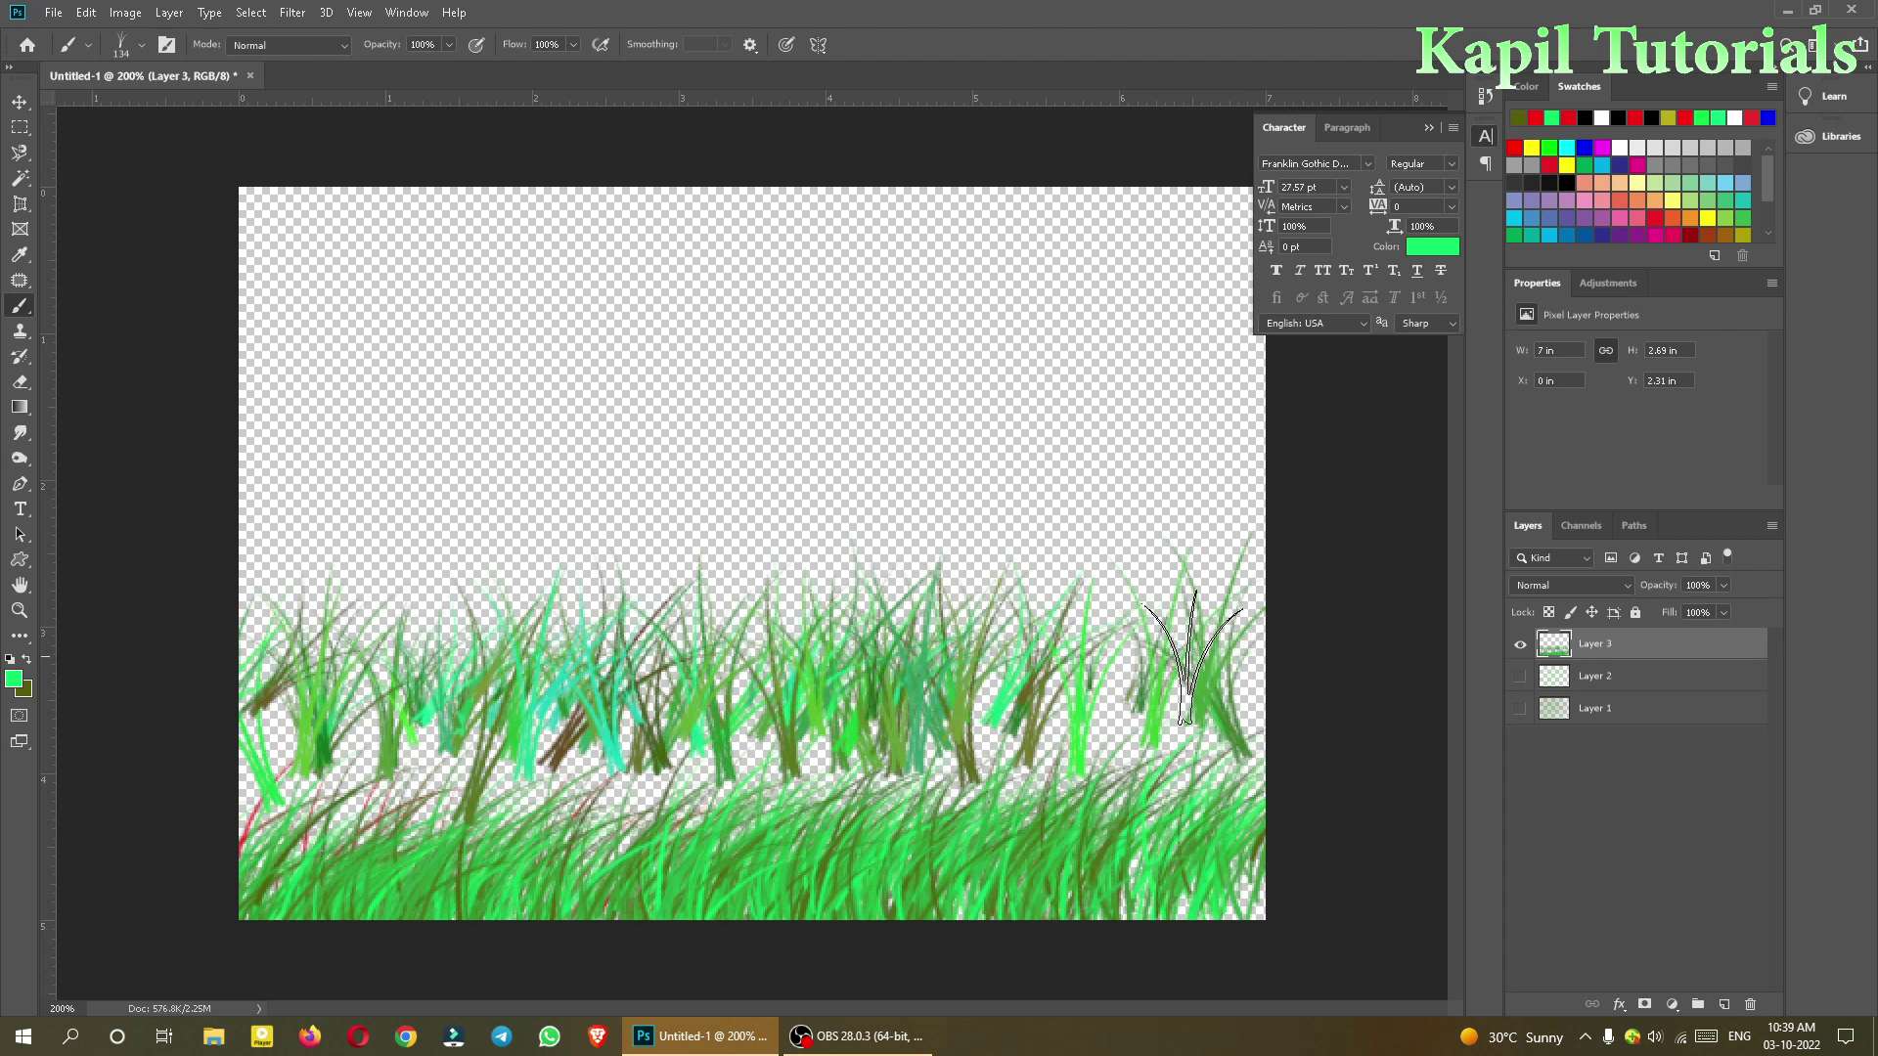
Step: Select the 74 px Scattered Maple Leaves preset and paint a few green leaves above the grass
click(143, 45)
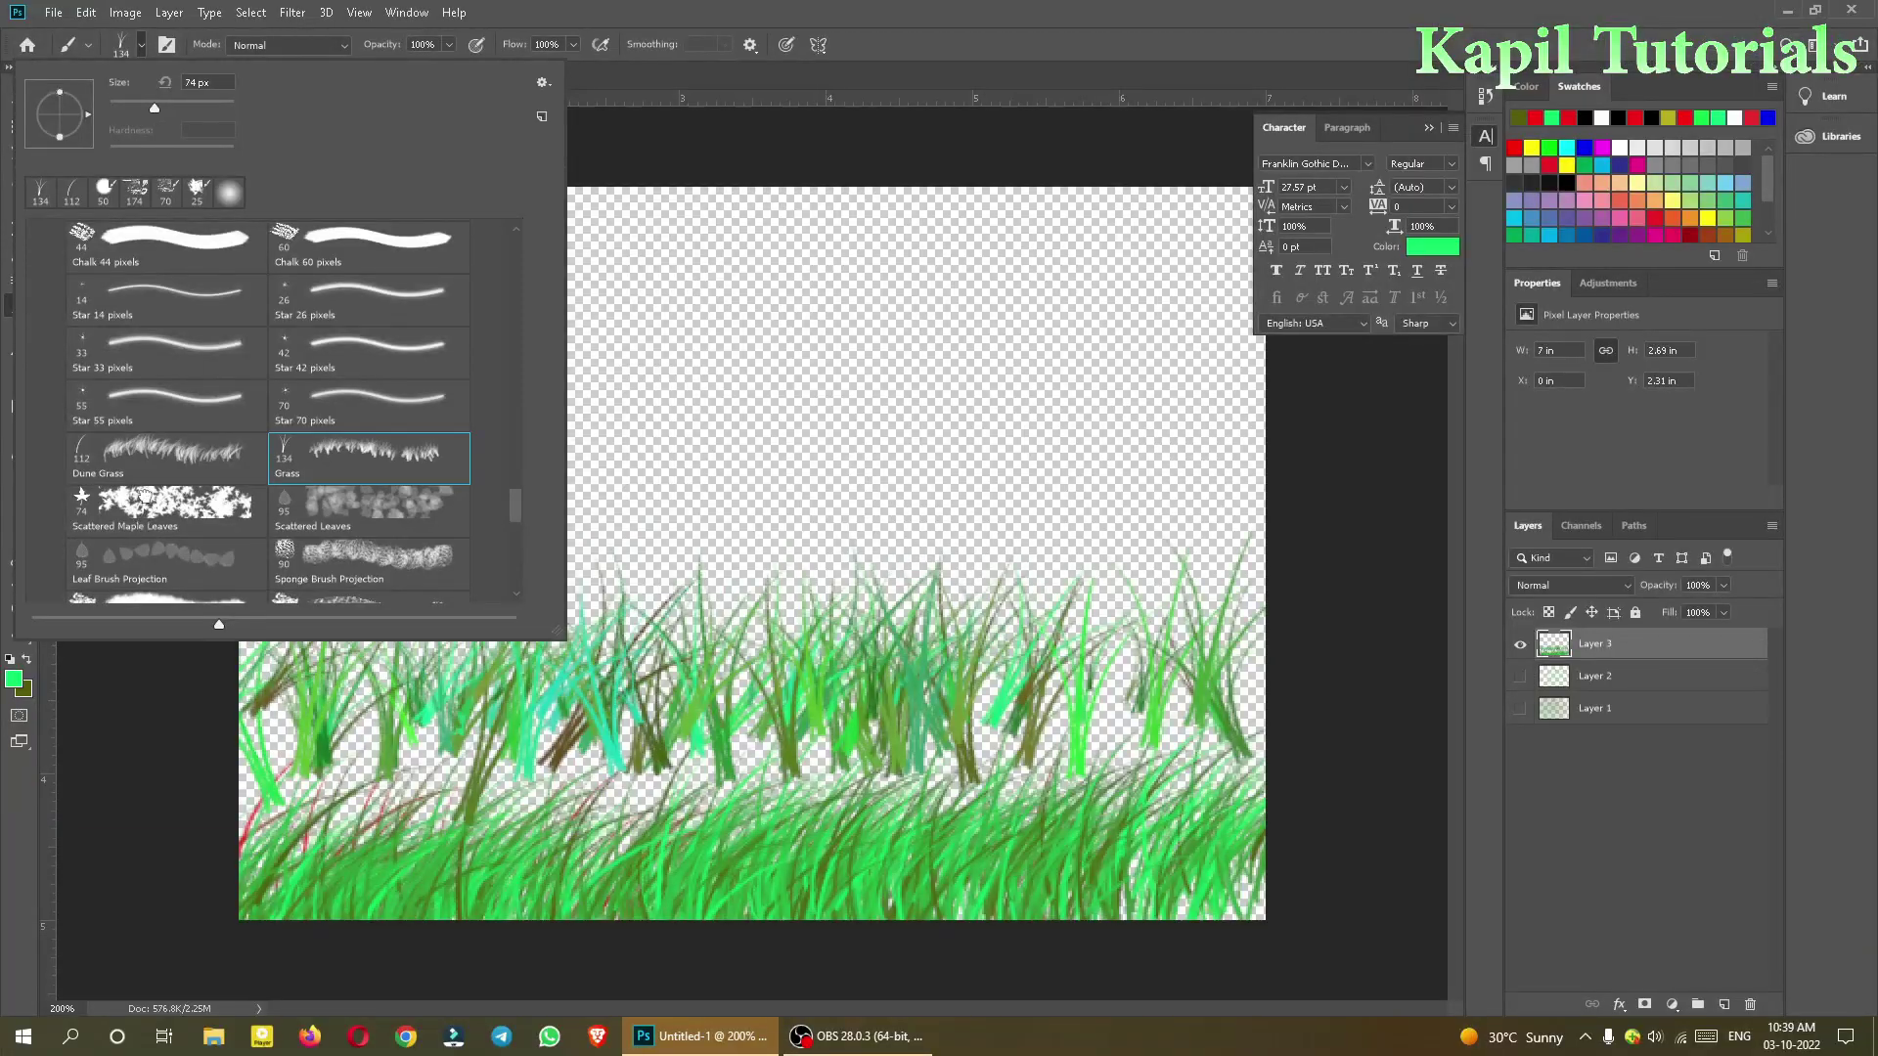
click(145, 502)
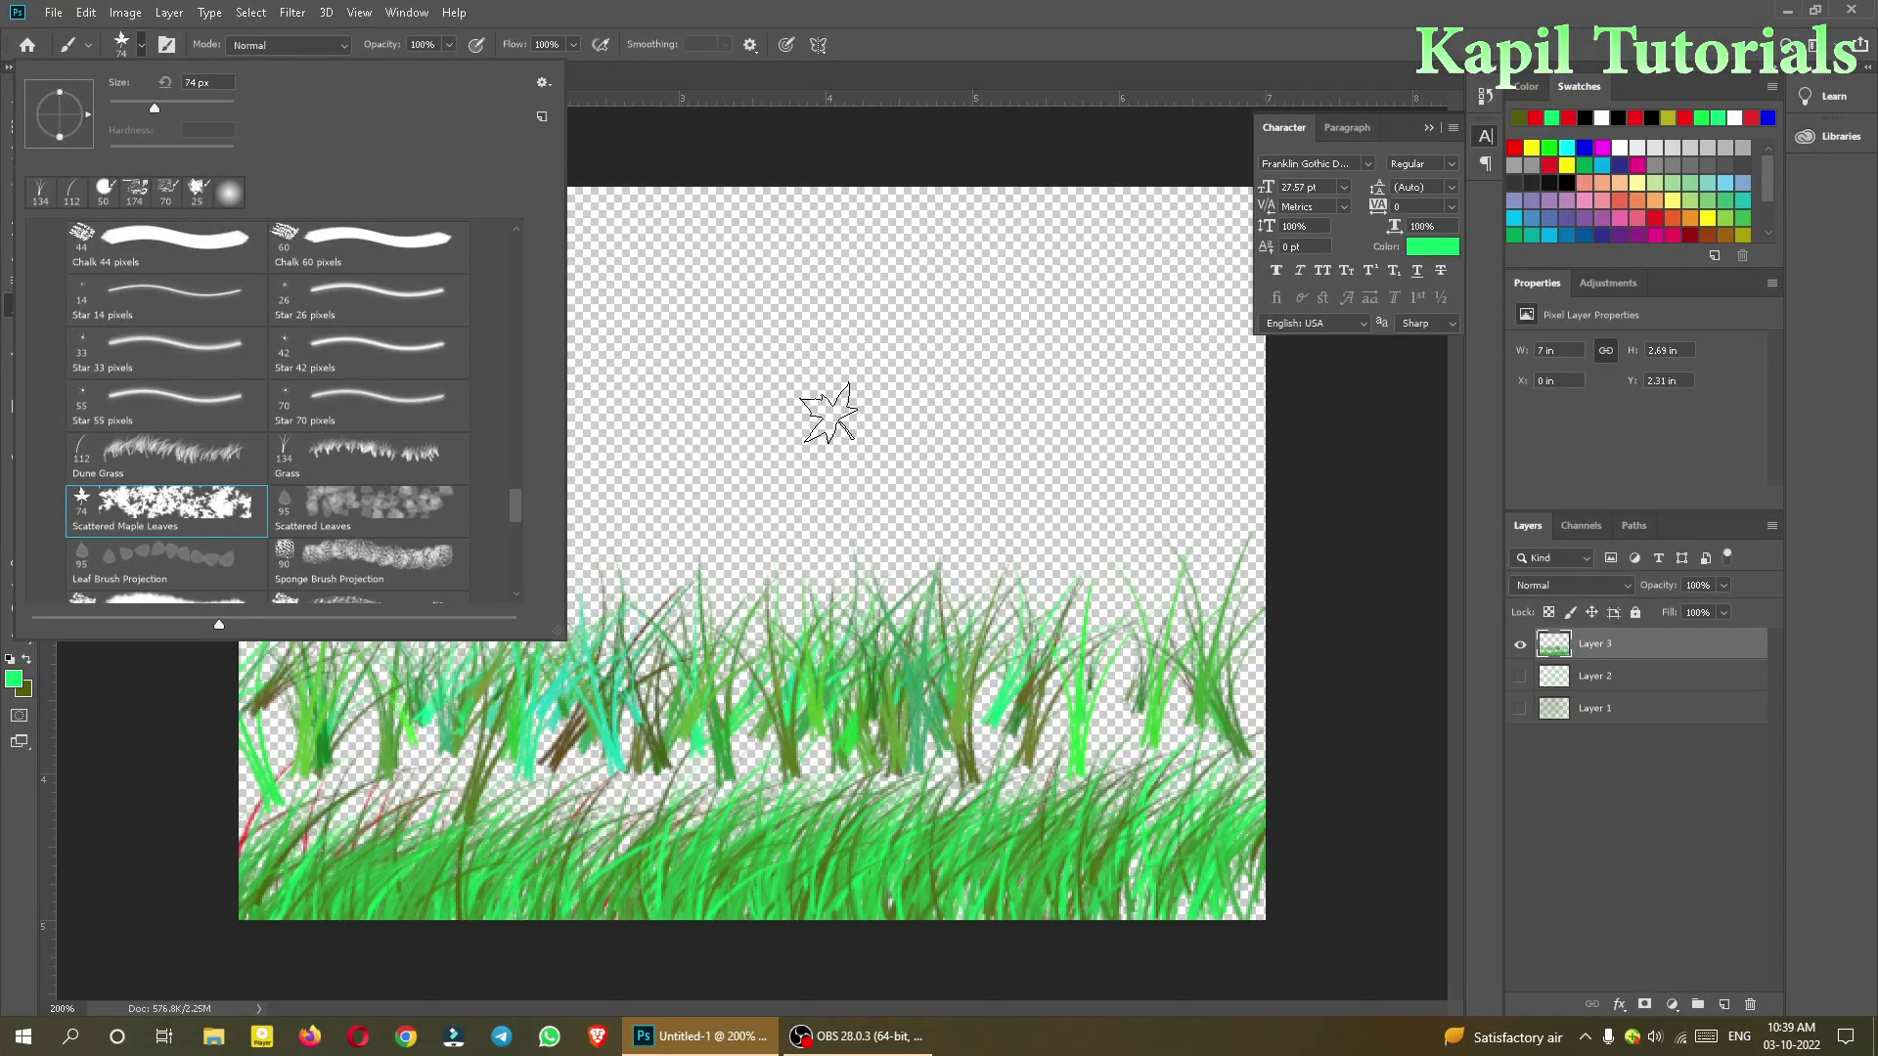
mouse_move(767, 348)
mouse_down()
mouse_move(728, 345)
mouse_move(731, 392)
mouse_move(790, 486)
mouse_move(880, 420)
mouse_up()
Step: Set the foreground color to yellow #ddea10 and scatter maple leaves across the upper half of the canvas
click(15, 680)
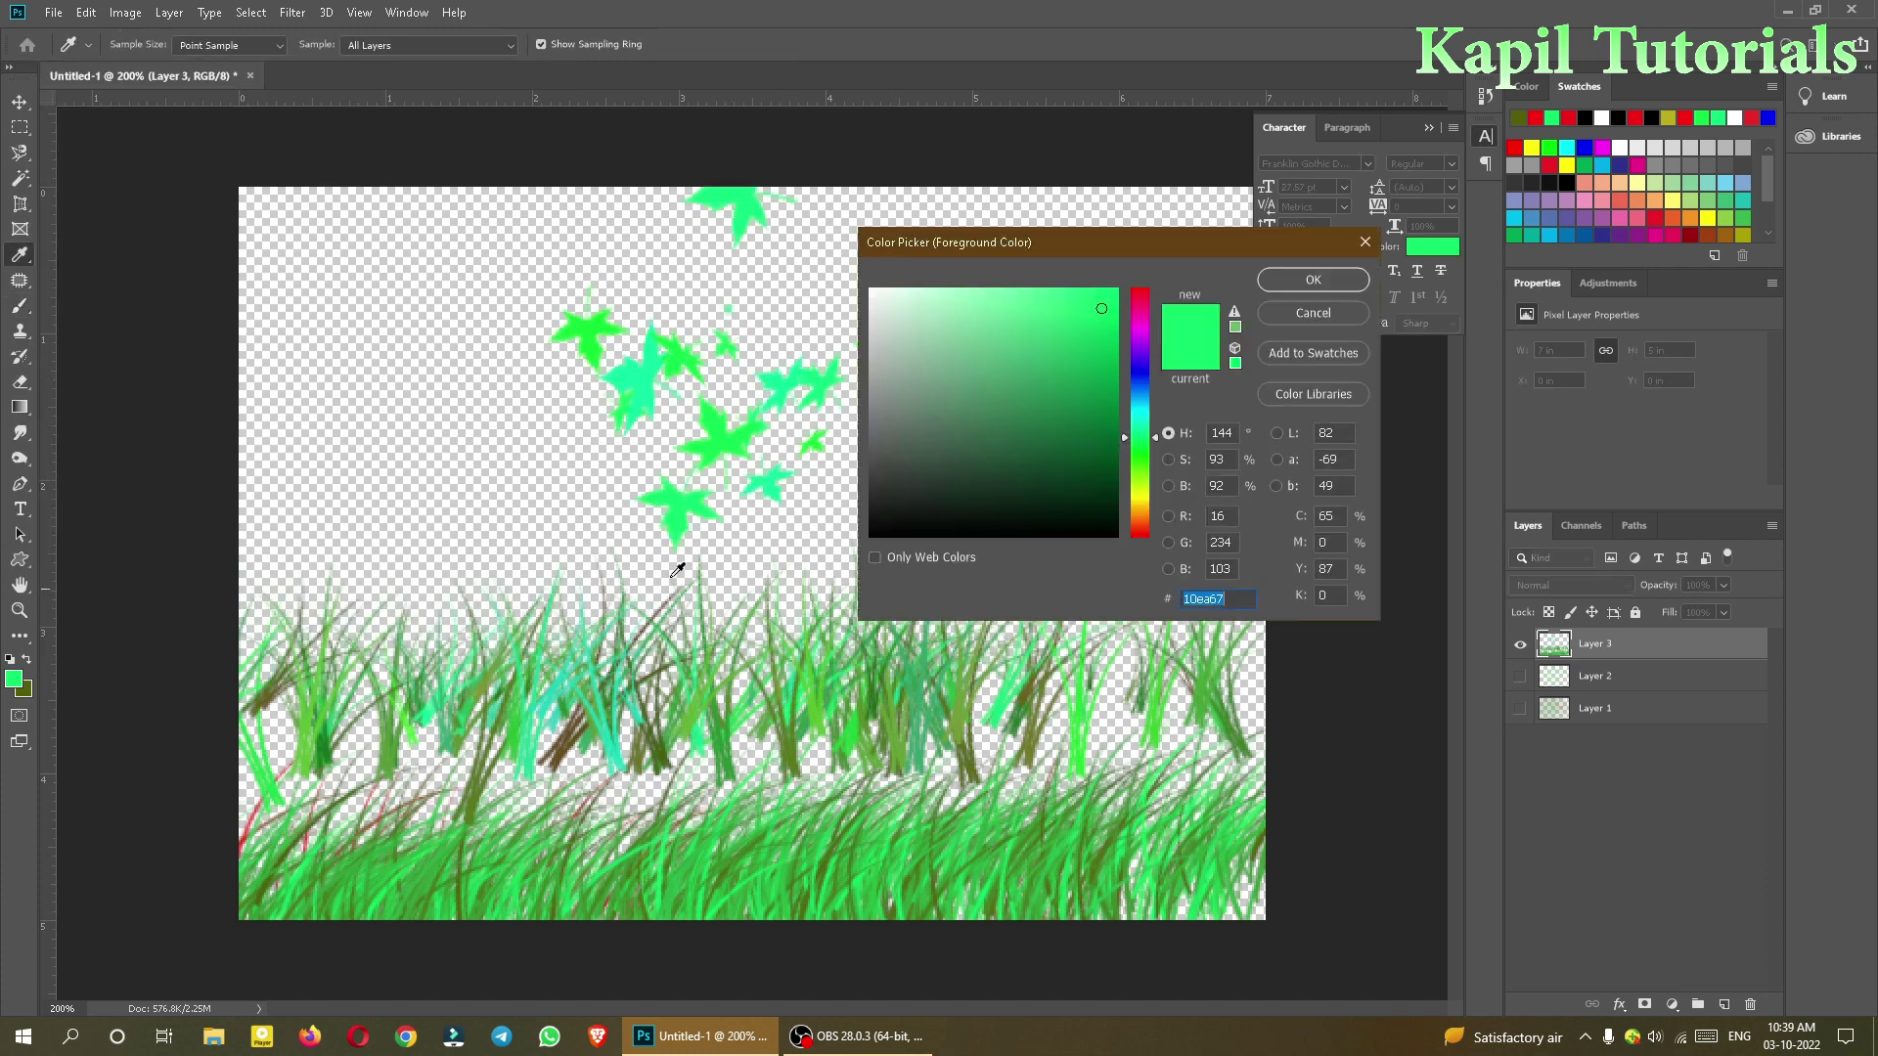
click(1138, 487)
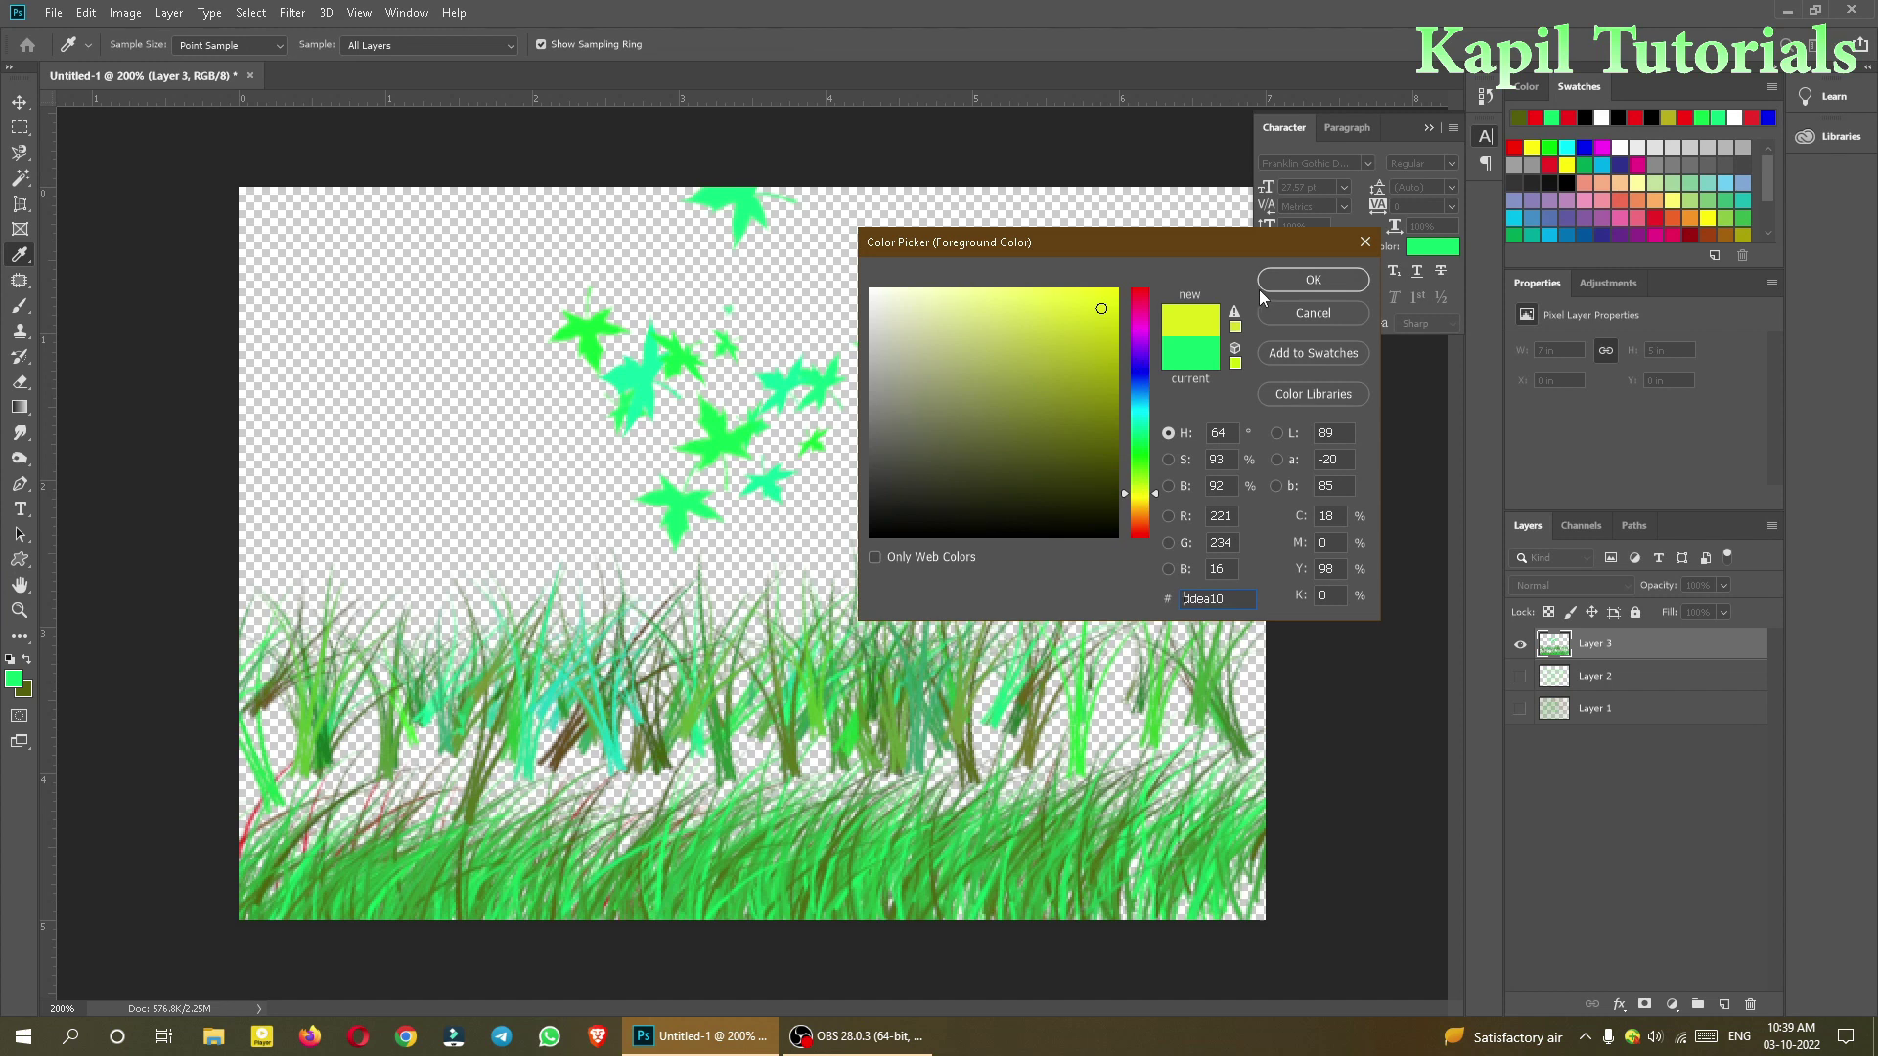
click(1312, 280)
mouse_move(945, 368)
mouse_down()
mouse_move(857, 350)
mouse_move(794, 372)
mouse_move(766, 417)
mouse_move(639, 442)
mouse_move(390, 455)
mouse_up()
mouse_move(492, 504)
mouse_down()
mouse_move(490, 327)
mouse_move(557, 453)
mouse_move(313, 465)
mouse_up()
mouse_move(857, 494)
mouse_down()
mouse_move(1139, 500)
mouse_move(1134, 320)
mouse_move(287, 264)
mouse_move(386, 472)
mouse_move(332, 459)
mouse_up()
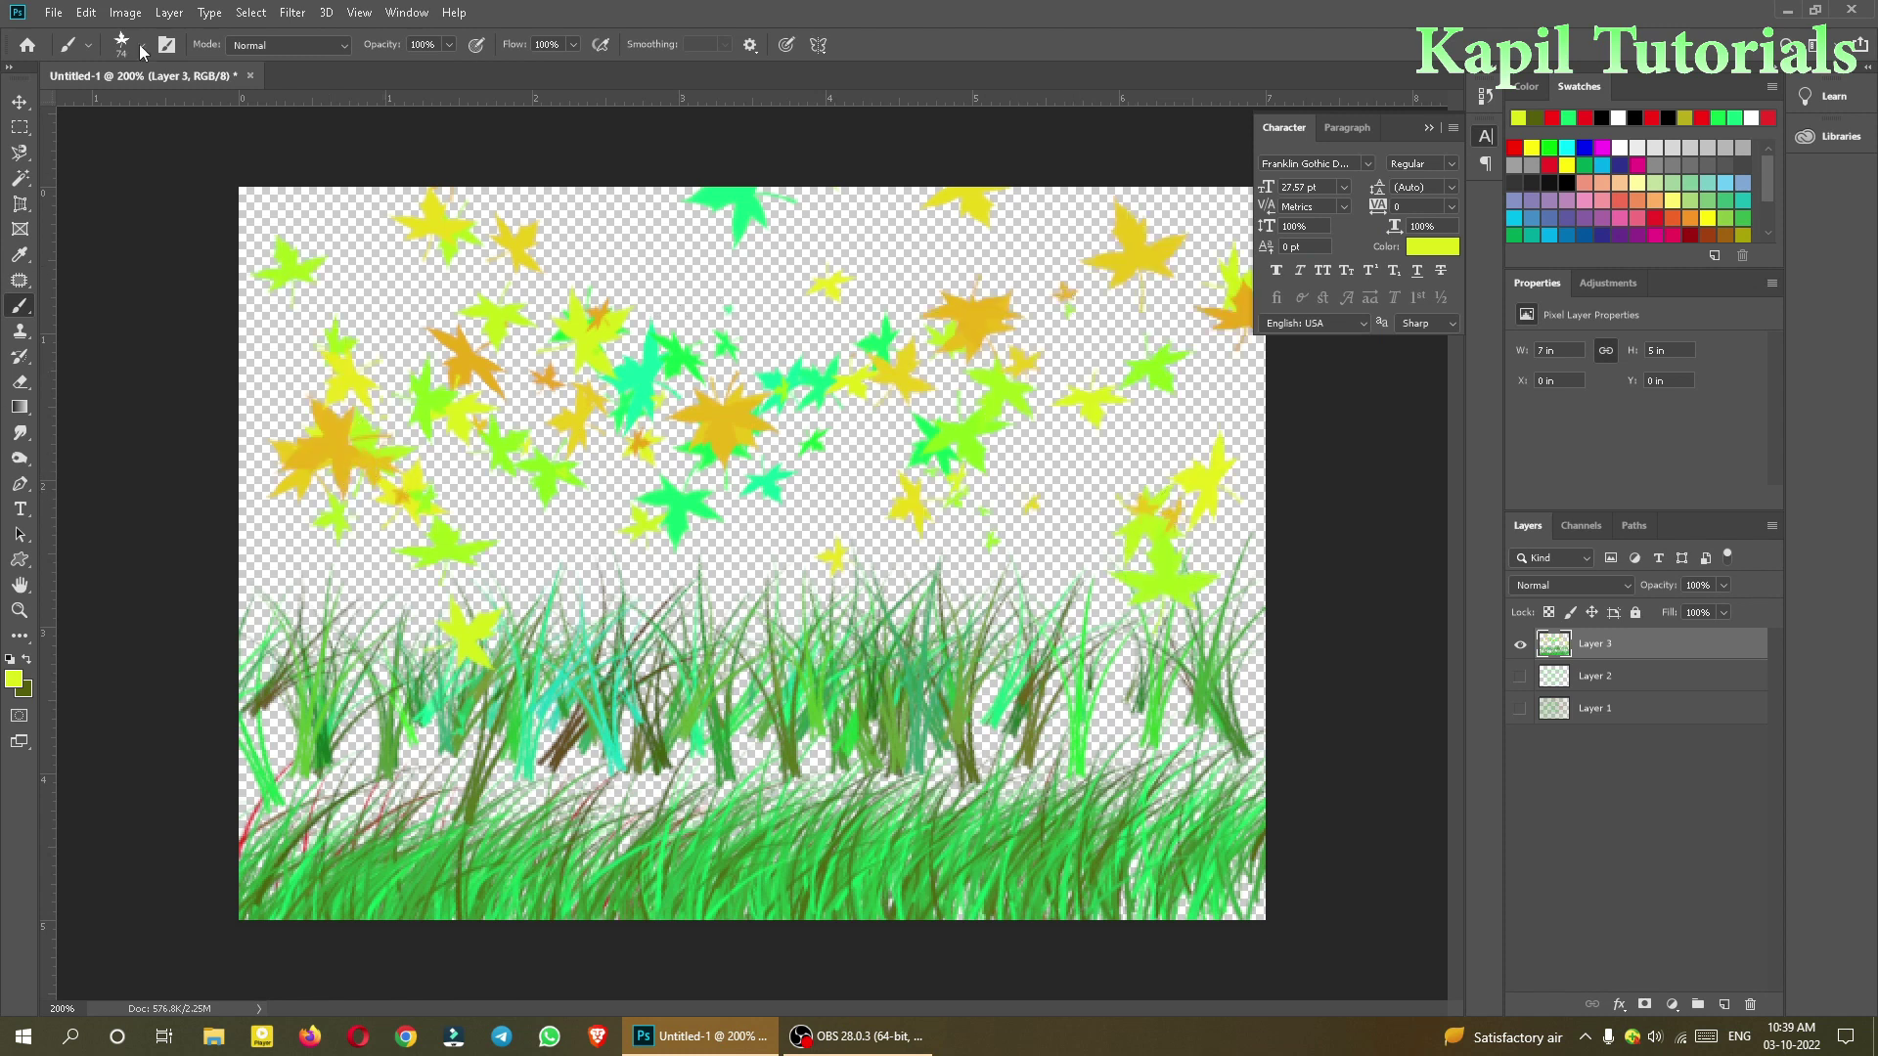
Step: Select the 30 px Watercolor Spatter Fine Drops preset from the Legacy Brushes
click(139, 47)
mouse_move(517, 501)
mouse_down()
mouse_move(509, 547)
mouse_move(502, 446)
mouse_up()
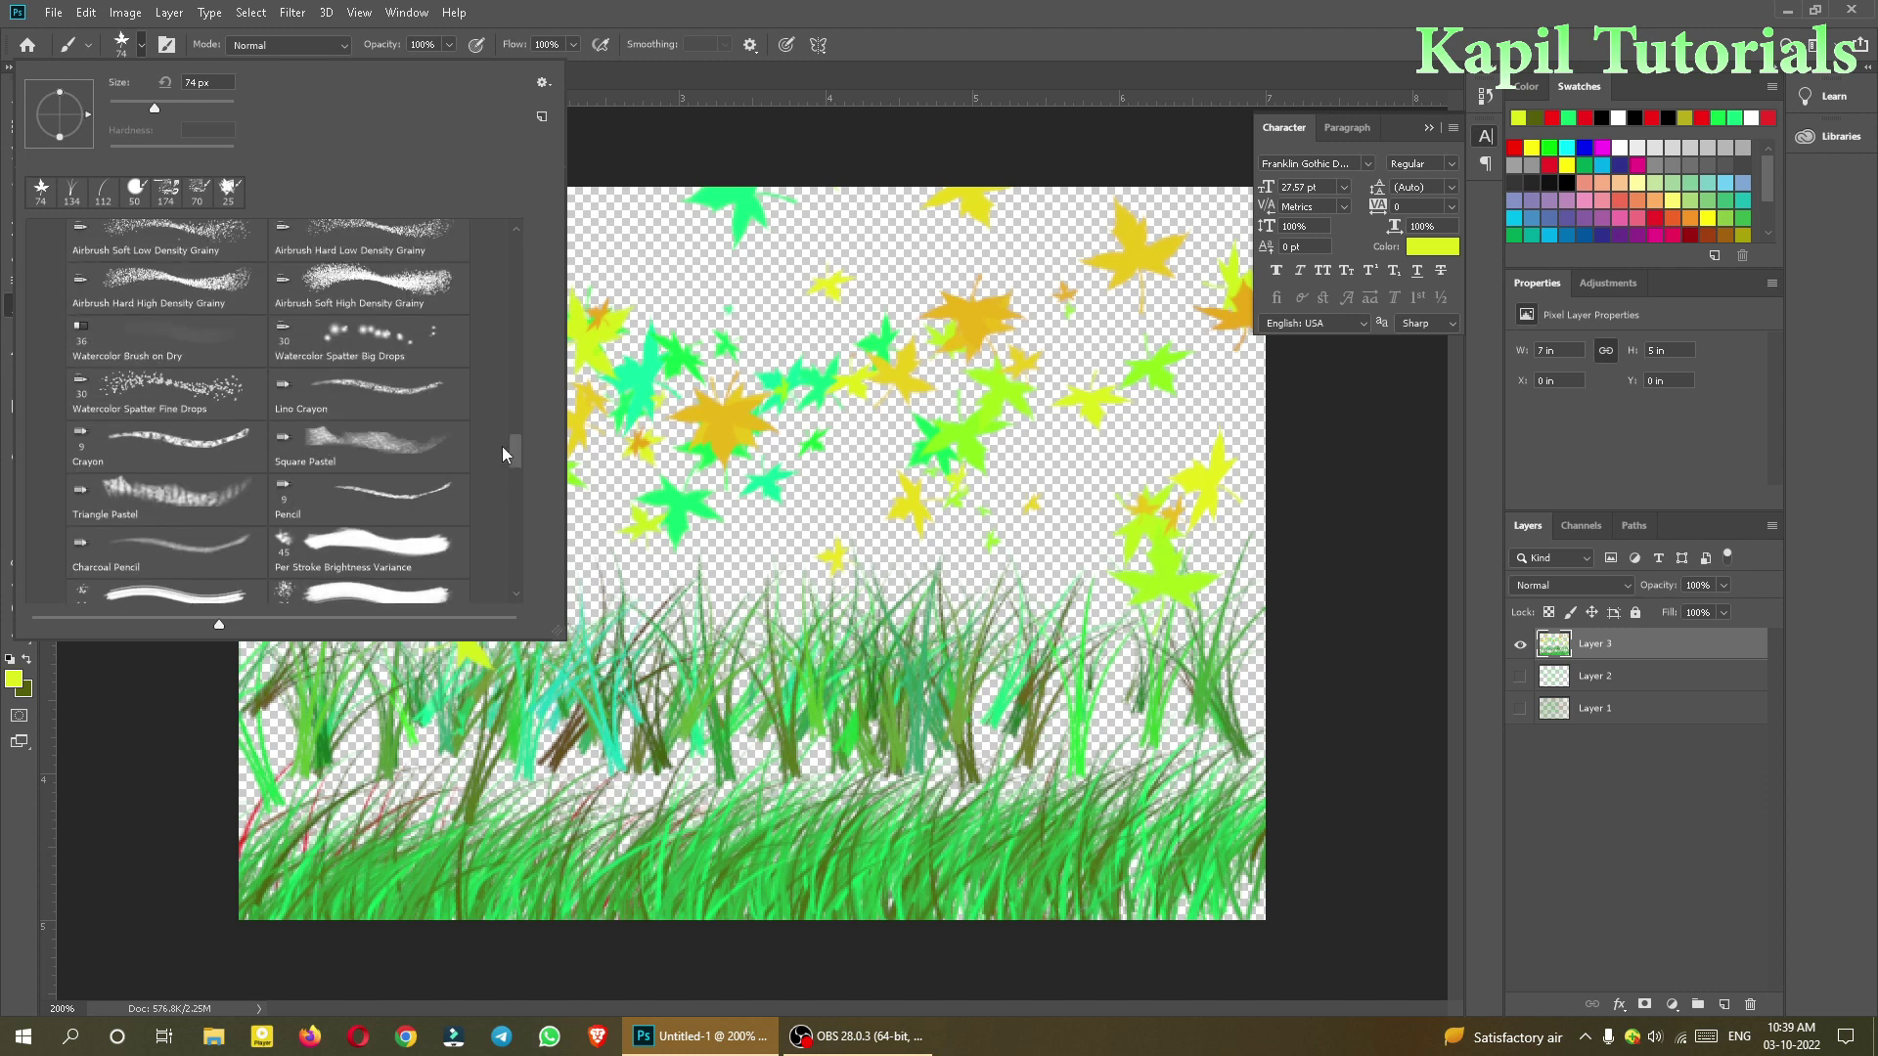
click(184, 391)
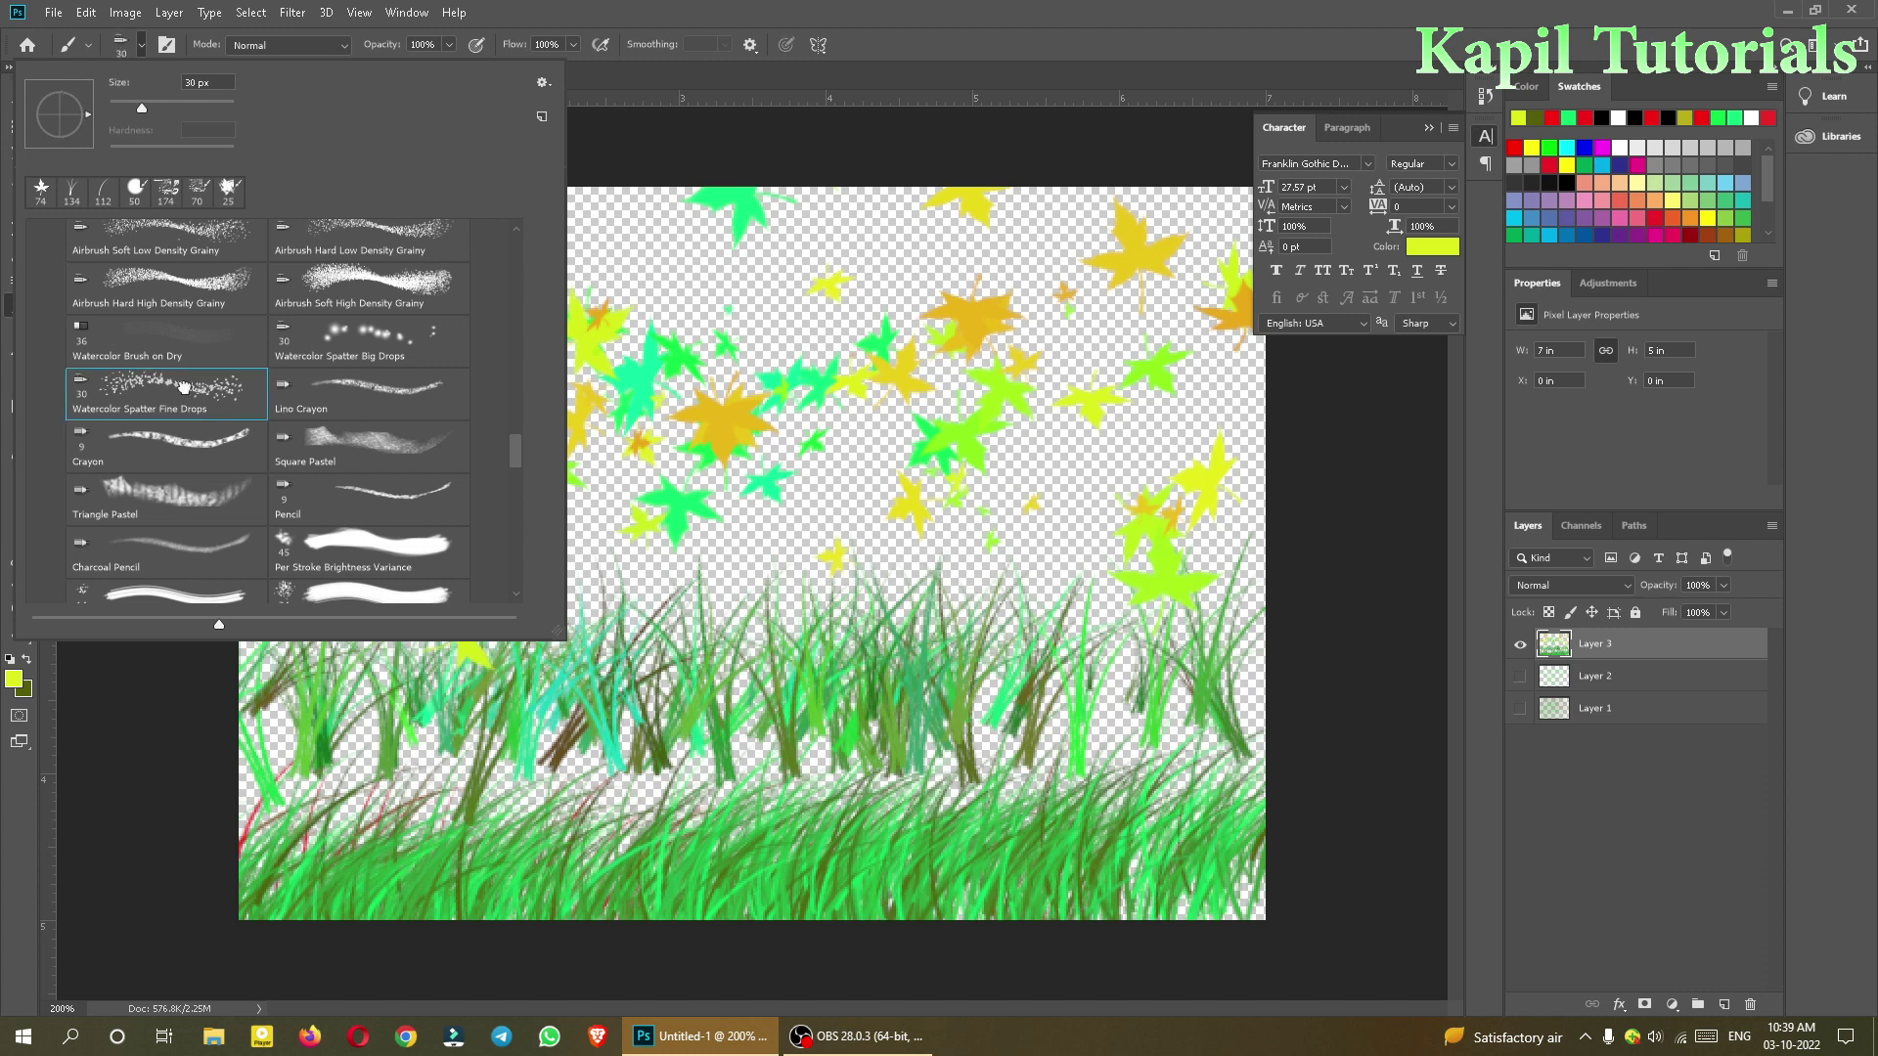
Step: Set the foreground color to magenta pink for the Watercolor Spatter Fine Drops brush
double_click(211, 392)
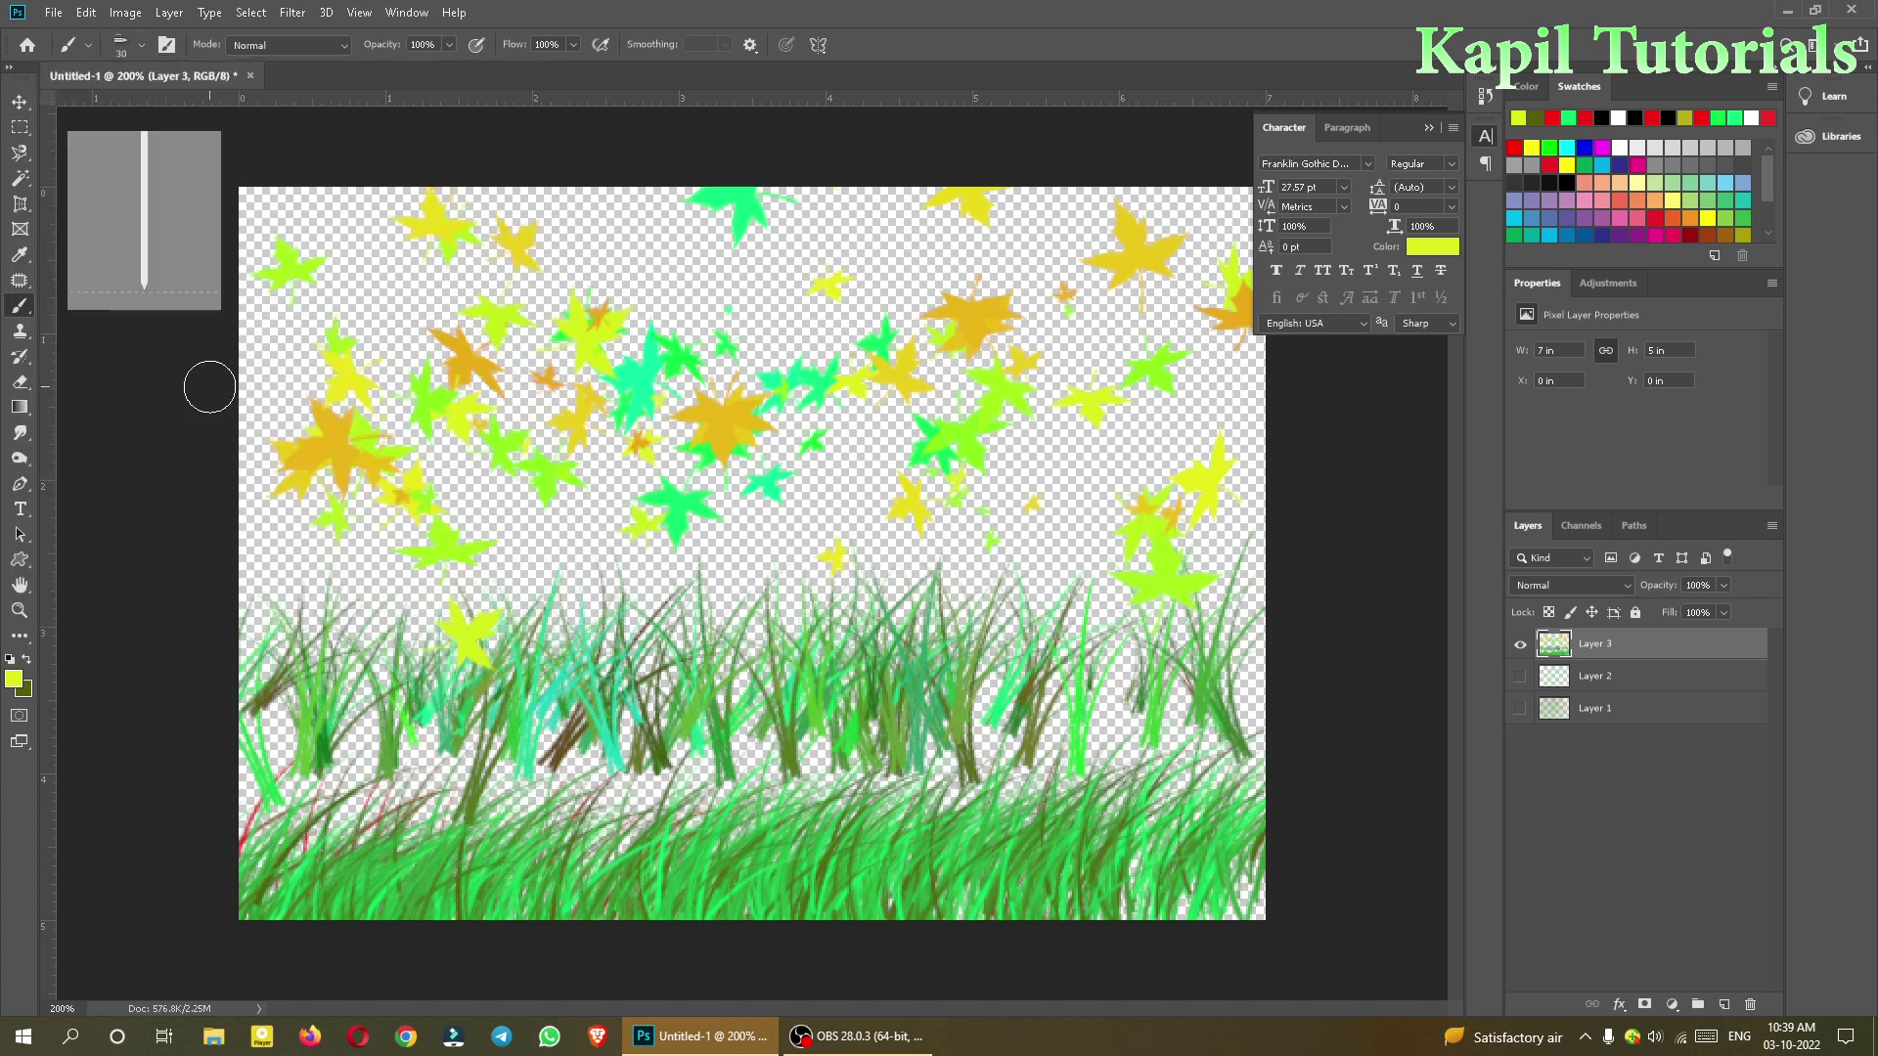
click(22, 680)
drag(1146, 411, 1135, 311)
click(1100, 301)
click(1313, 281)
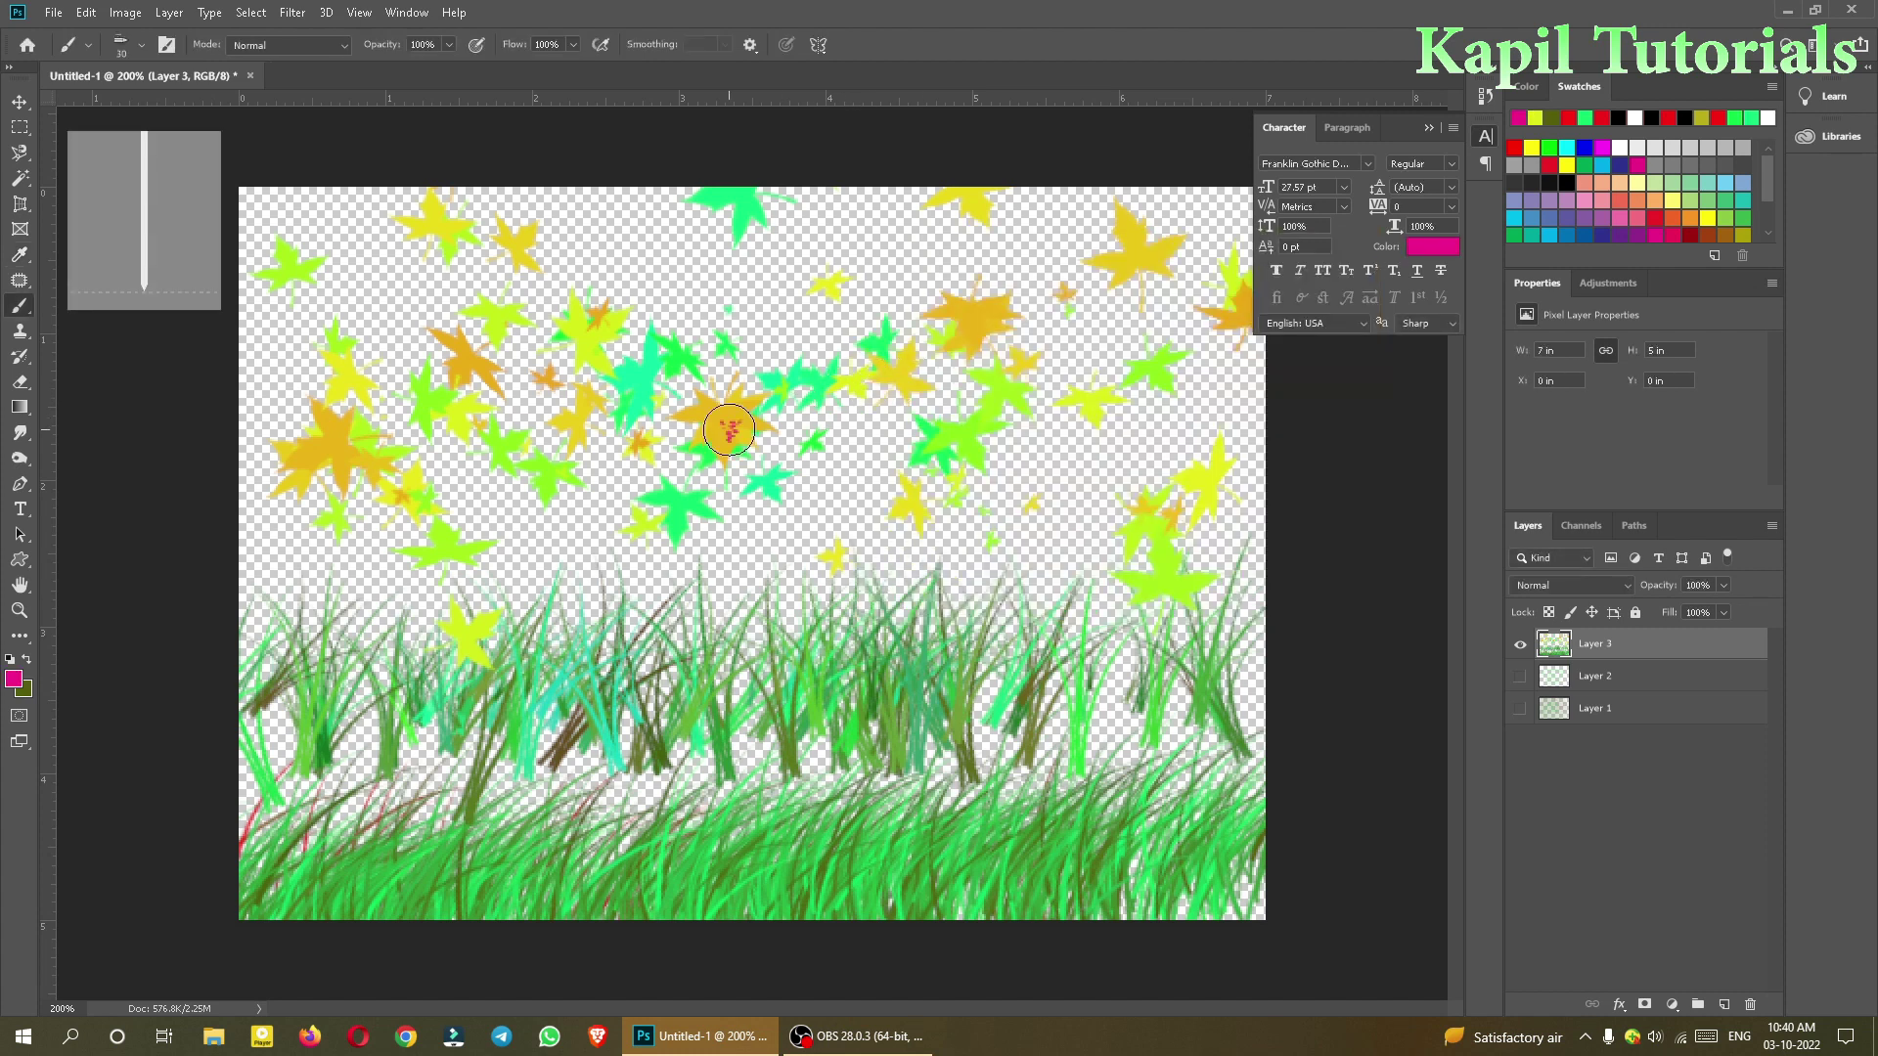
Step: Paint loose magenta spatter strokes over the maple leaves and along the tips of the grass
click(800, 489)
click(748, 544)
click(634, 530)
mouse_move(727, 547)
mouse_down()
mouse_move(532, 446)
mouse_move(387, 482)
mouse_move(496, 585)
mouse_move(982, 337)
mouse_move(1116, 448)
mouse_move(1057, 471)
mouse_move(732, 493)
mouse_move(1085, 563)
mouse_move(462, 519)
mouse_move(407, 489)
mouse_move(841, 356)
mouse_move(554, 344)
mouse_move(341, 392)
mouse_up()
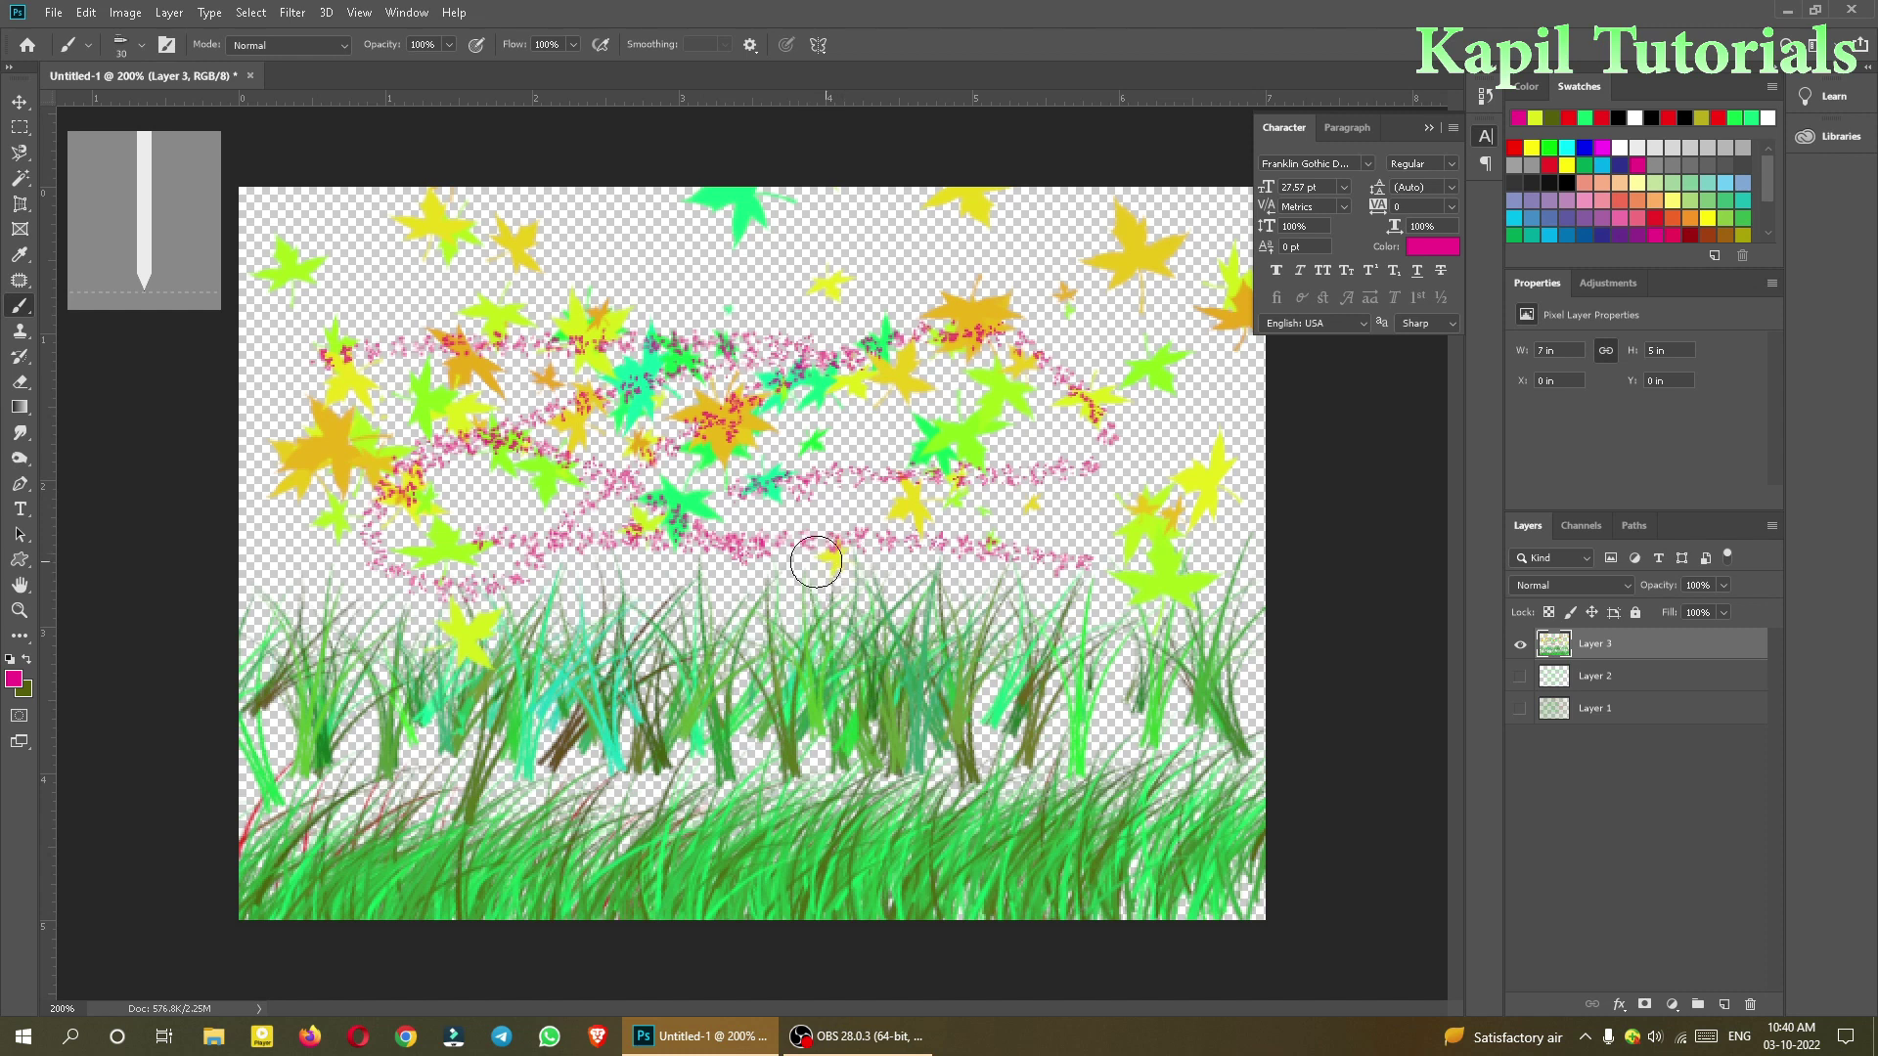
drag(644, 608, 1268, 588)
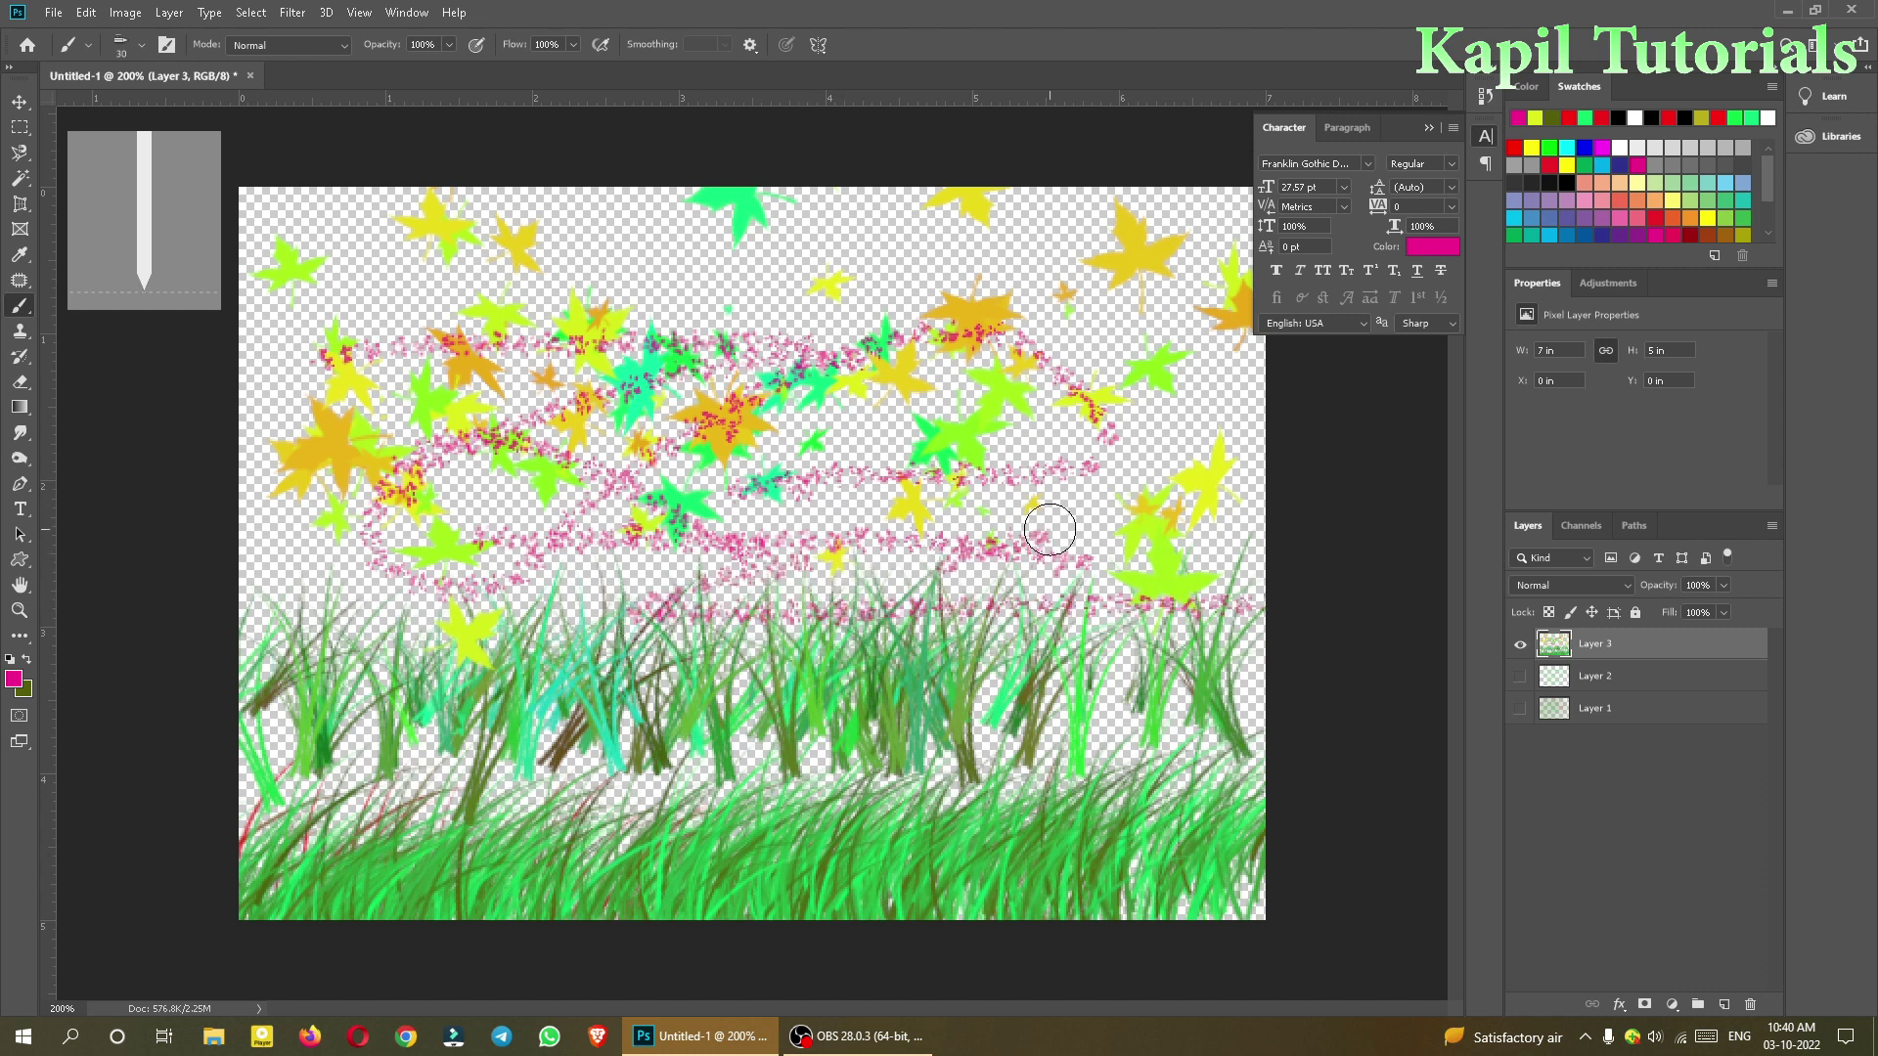
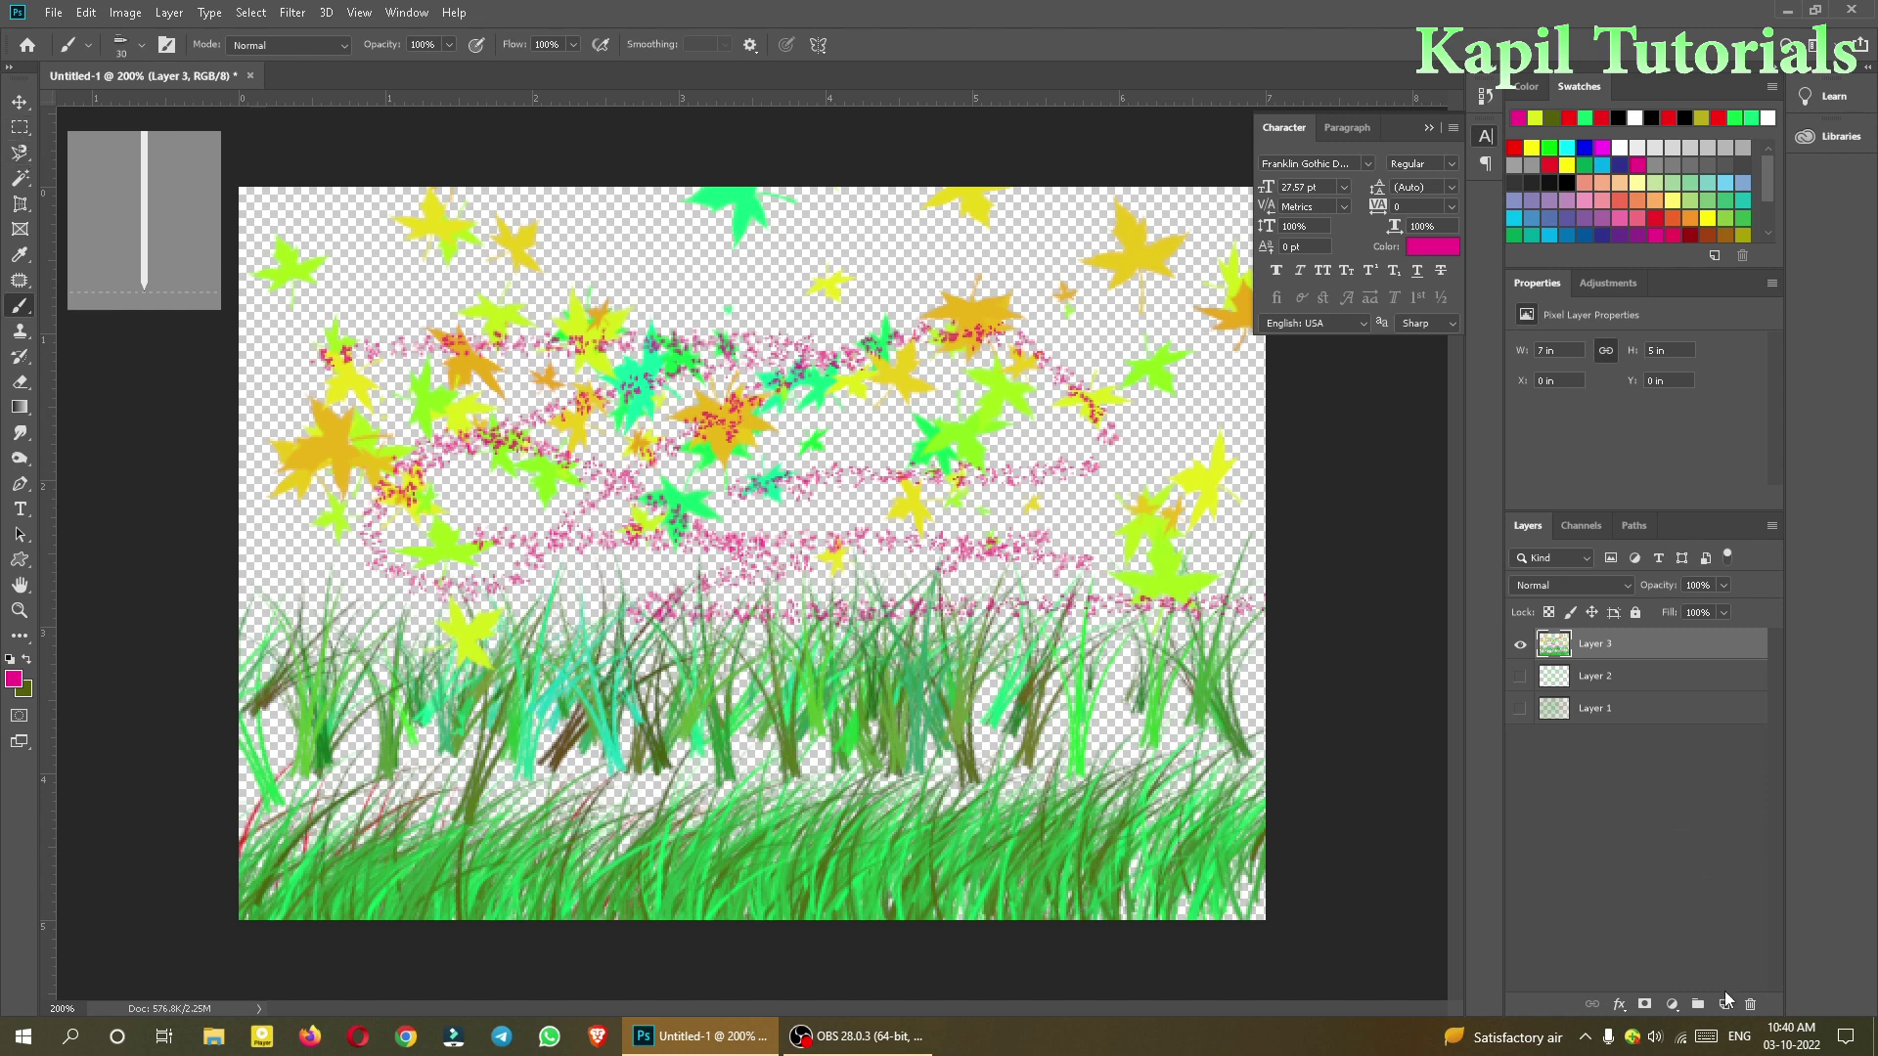
Step: Add a new layer above Layer 3 and hide Layer 3
click(1725, 1003)
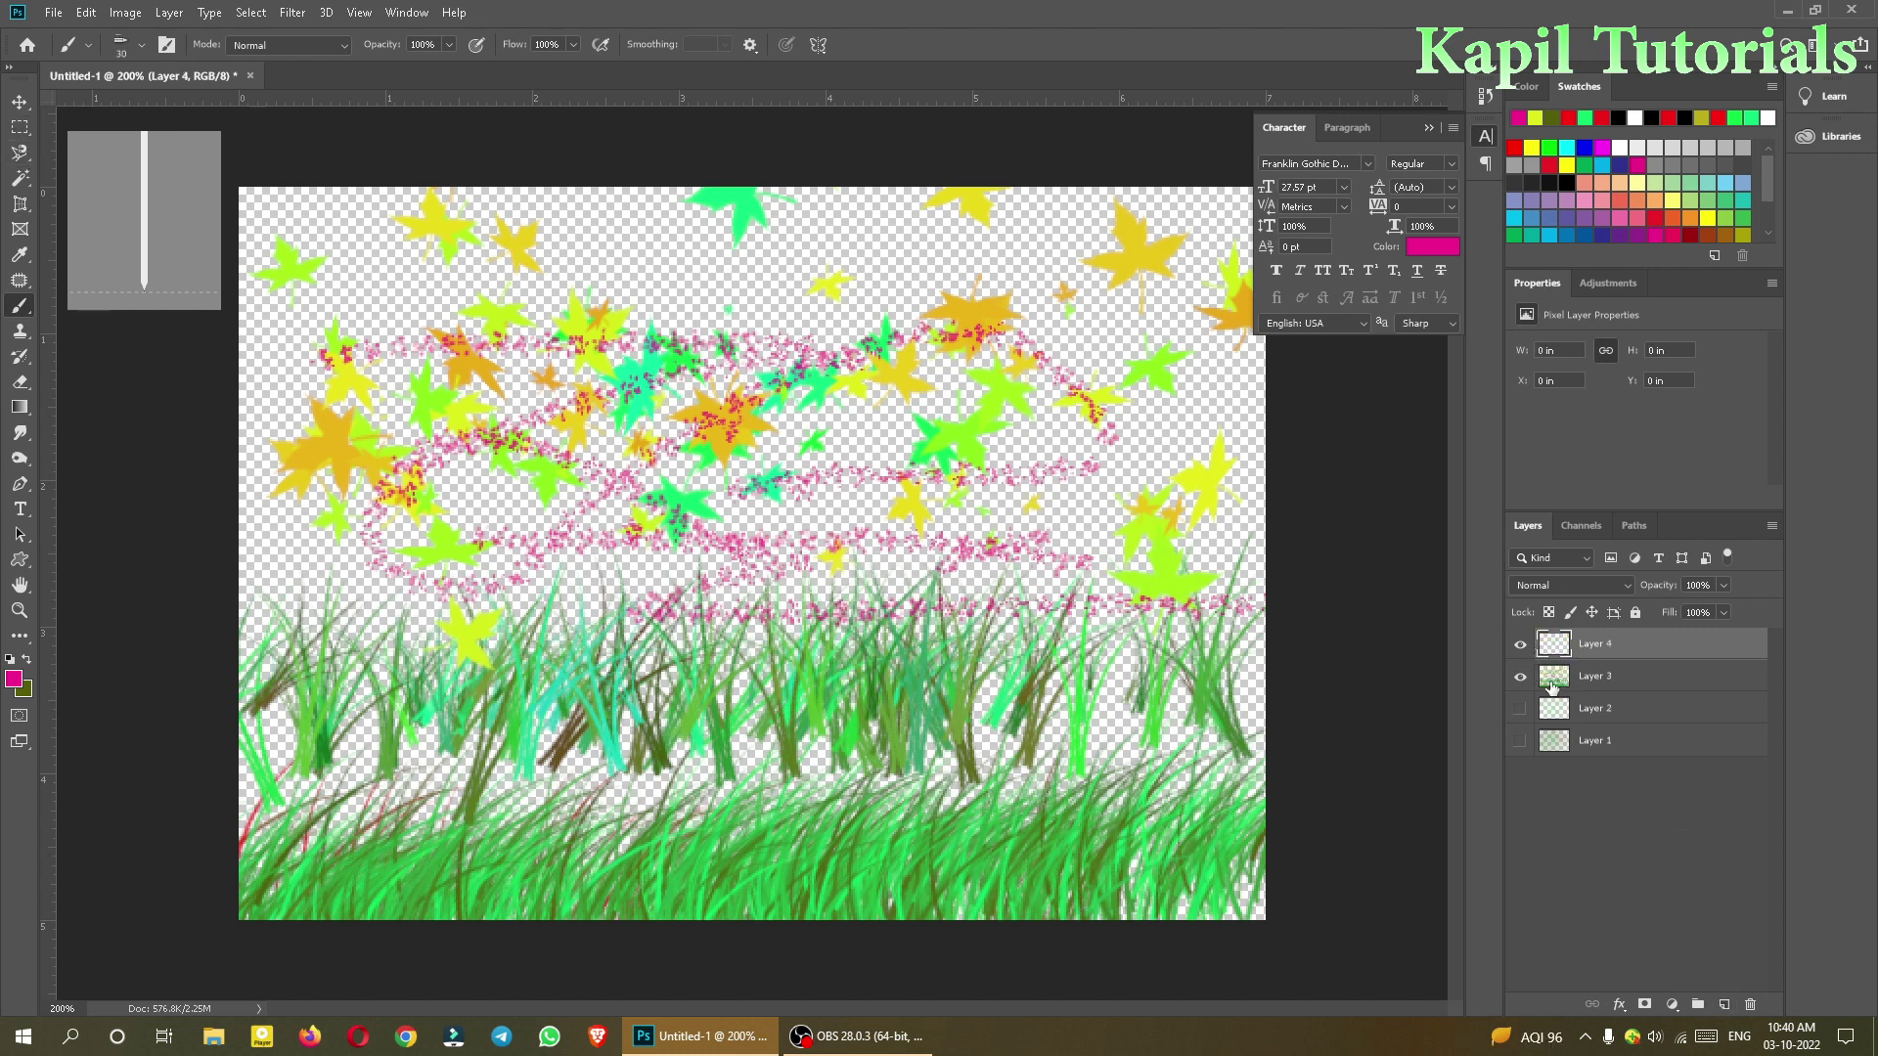
click(1520, 677)
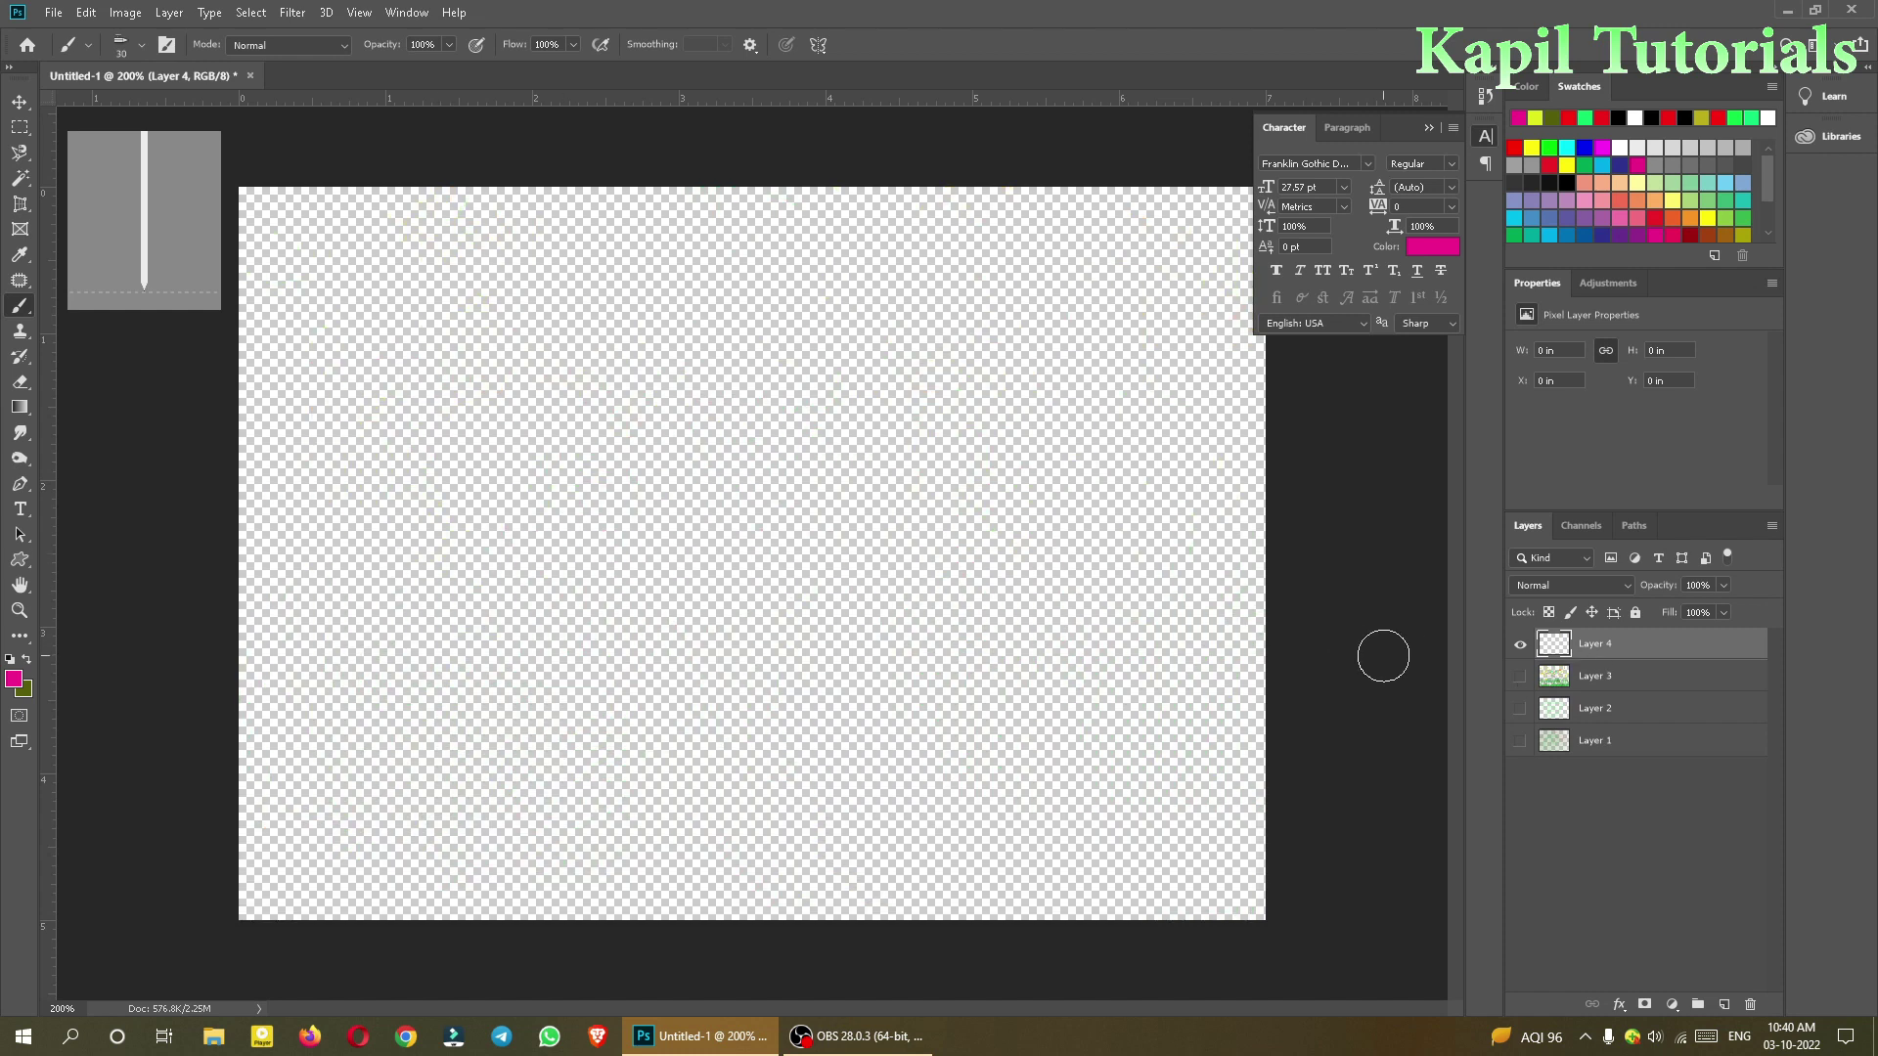
Step: Draw a rectangular marquee selection about 3.56 in wide and 2.11 in high in the middle of the canvas
drag(20, 127, 73, 128)
click(73, 127)
drag(479, 418, 1002, 726)
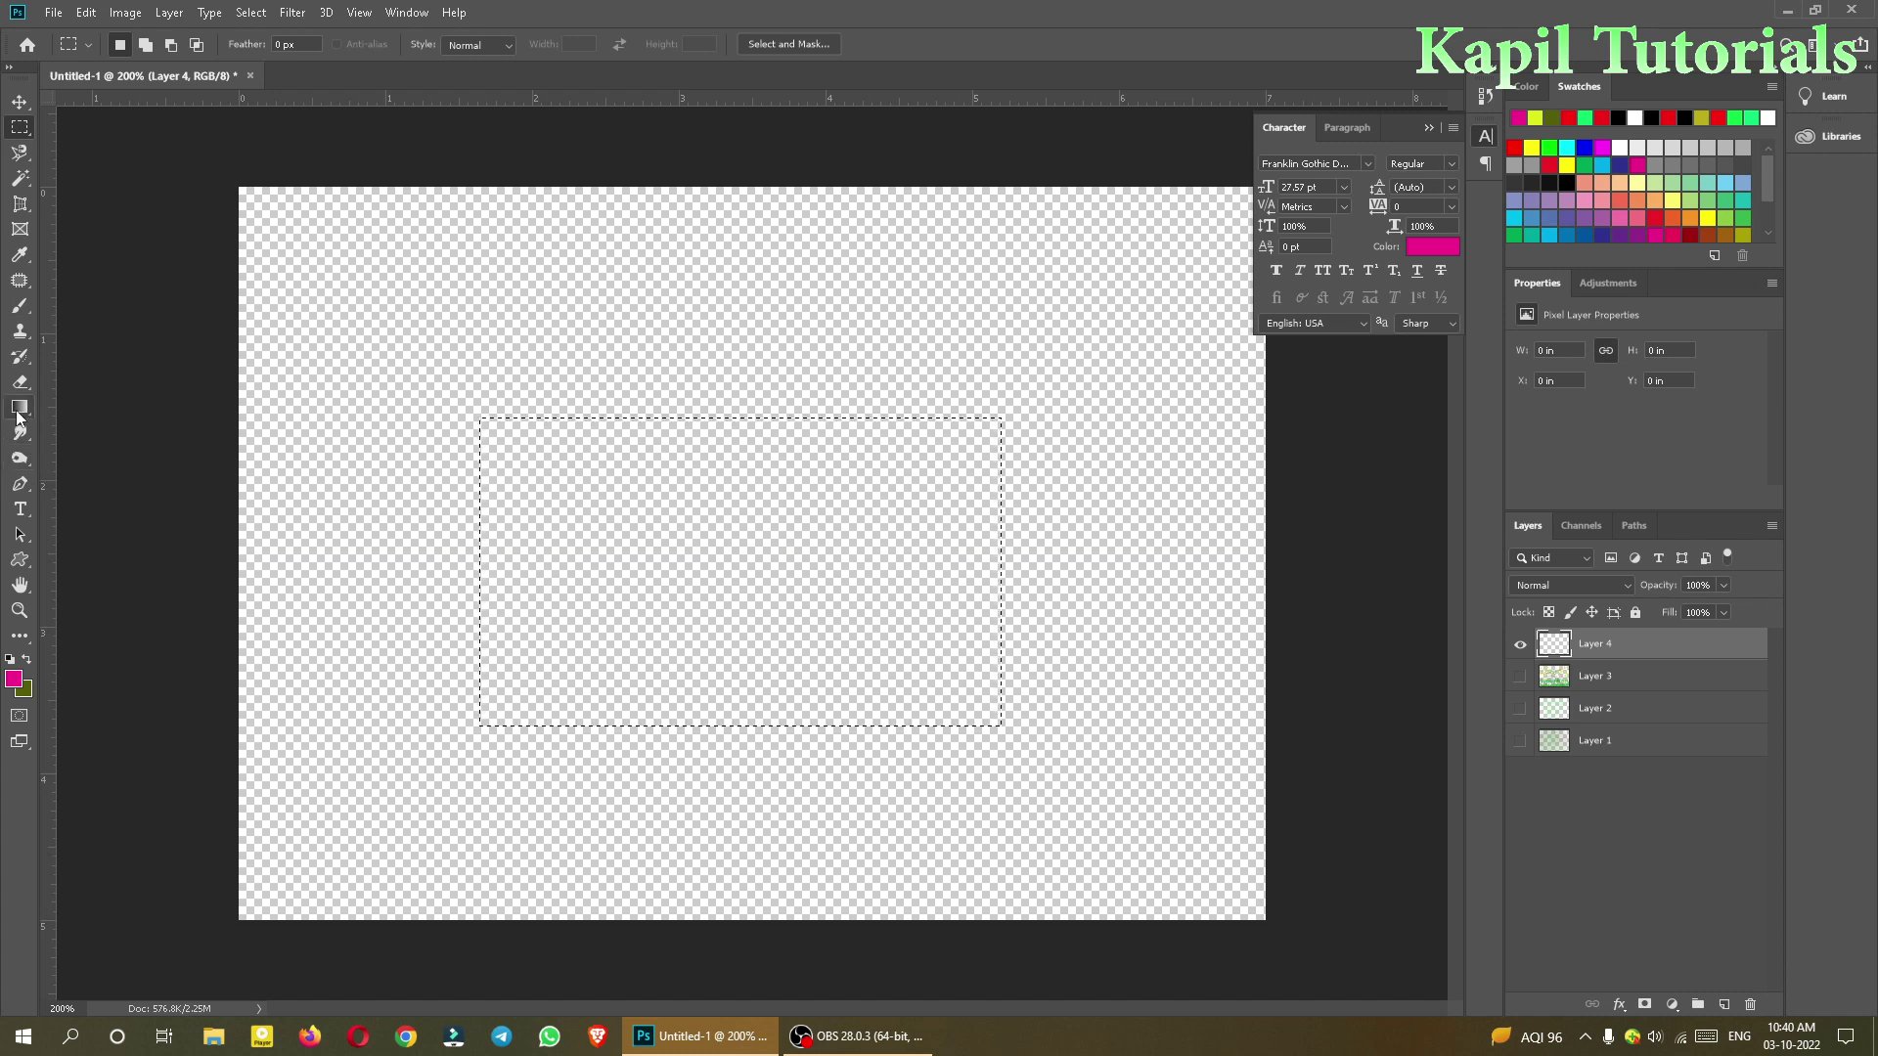
Step: Switch to the Brush Tool with the Airbrush Soft High Density Grainy preset
click(20, 307)
click(78, 307)
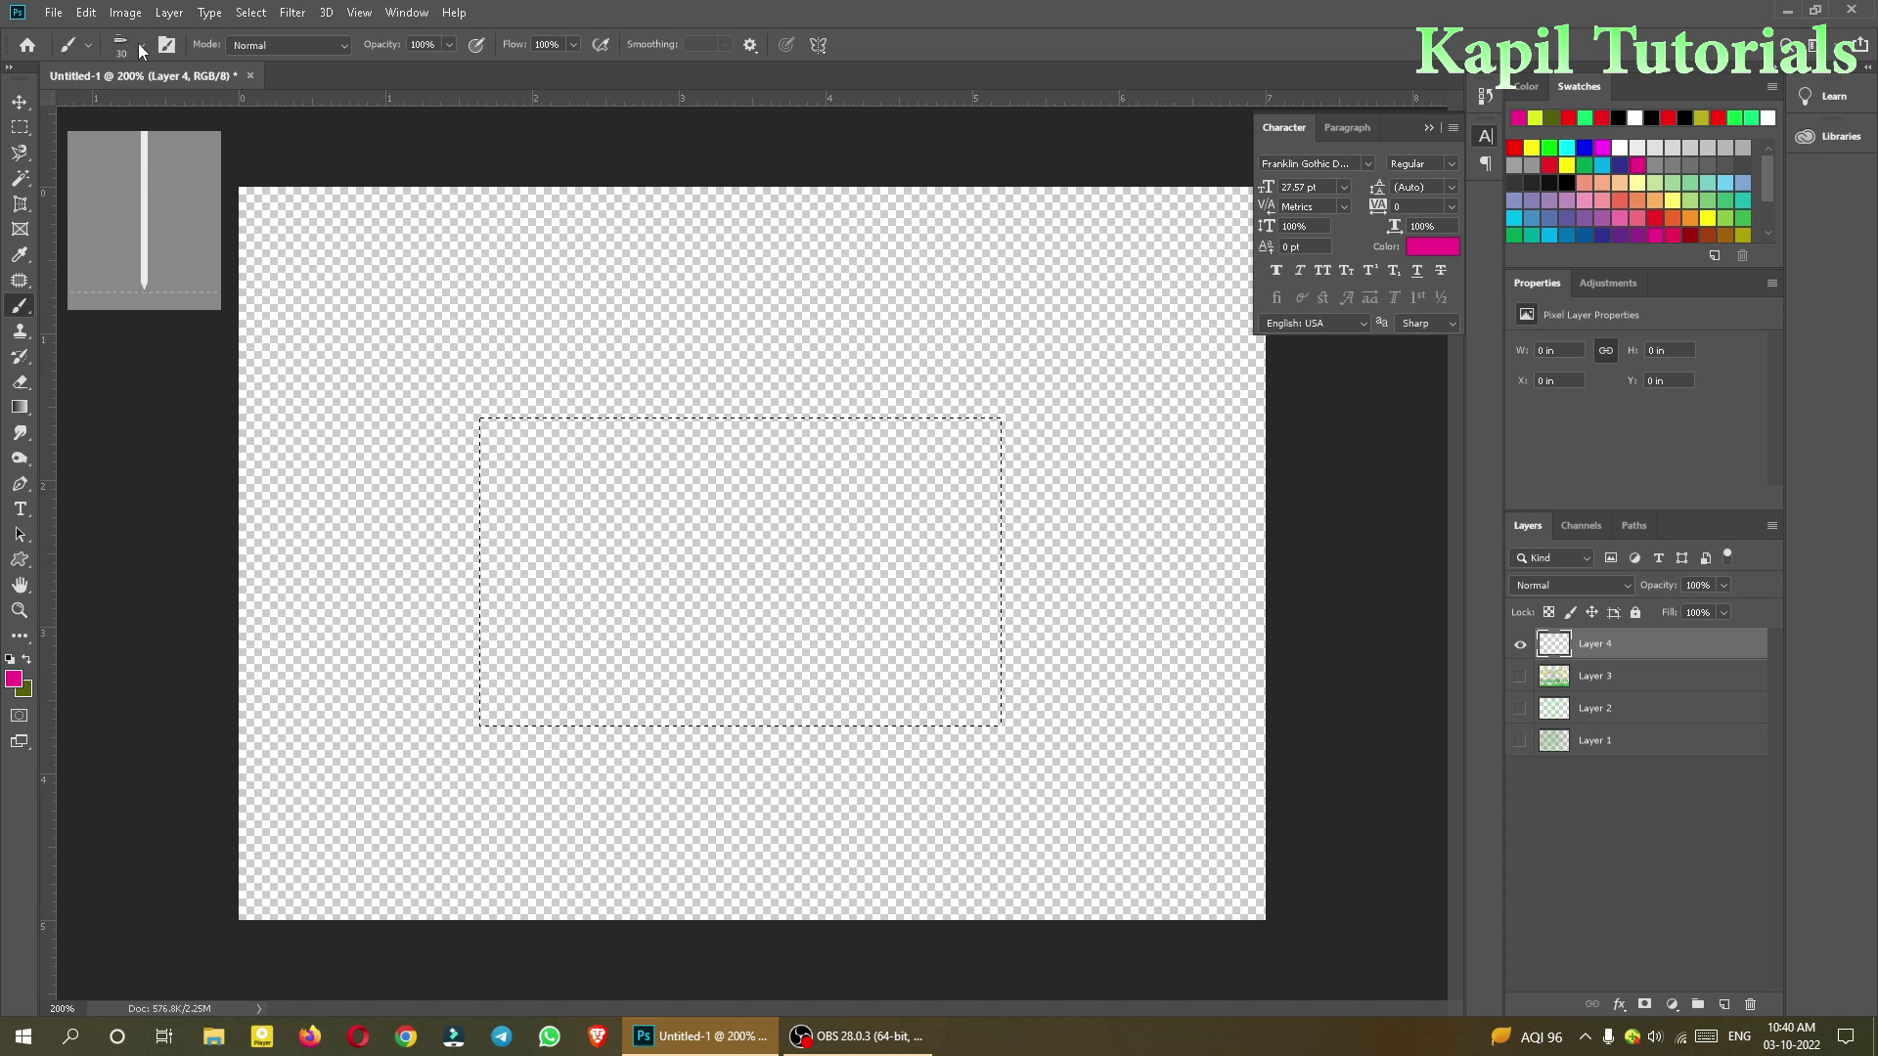
click(141, 44)
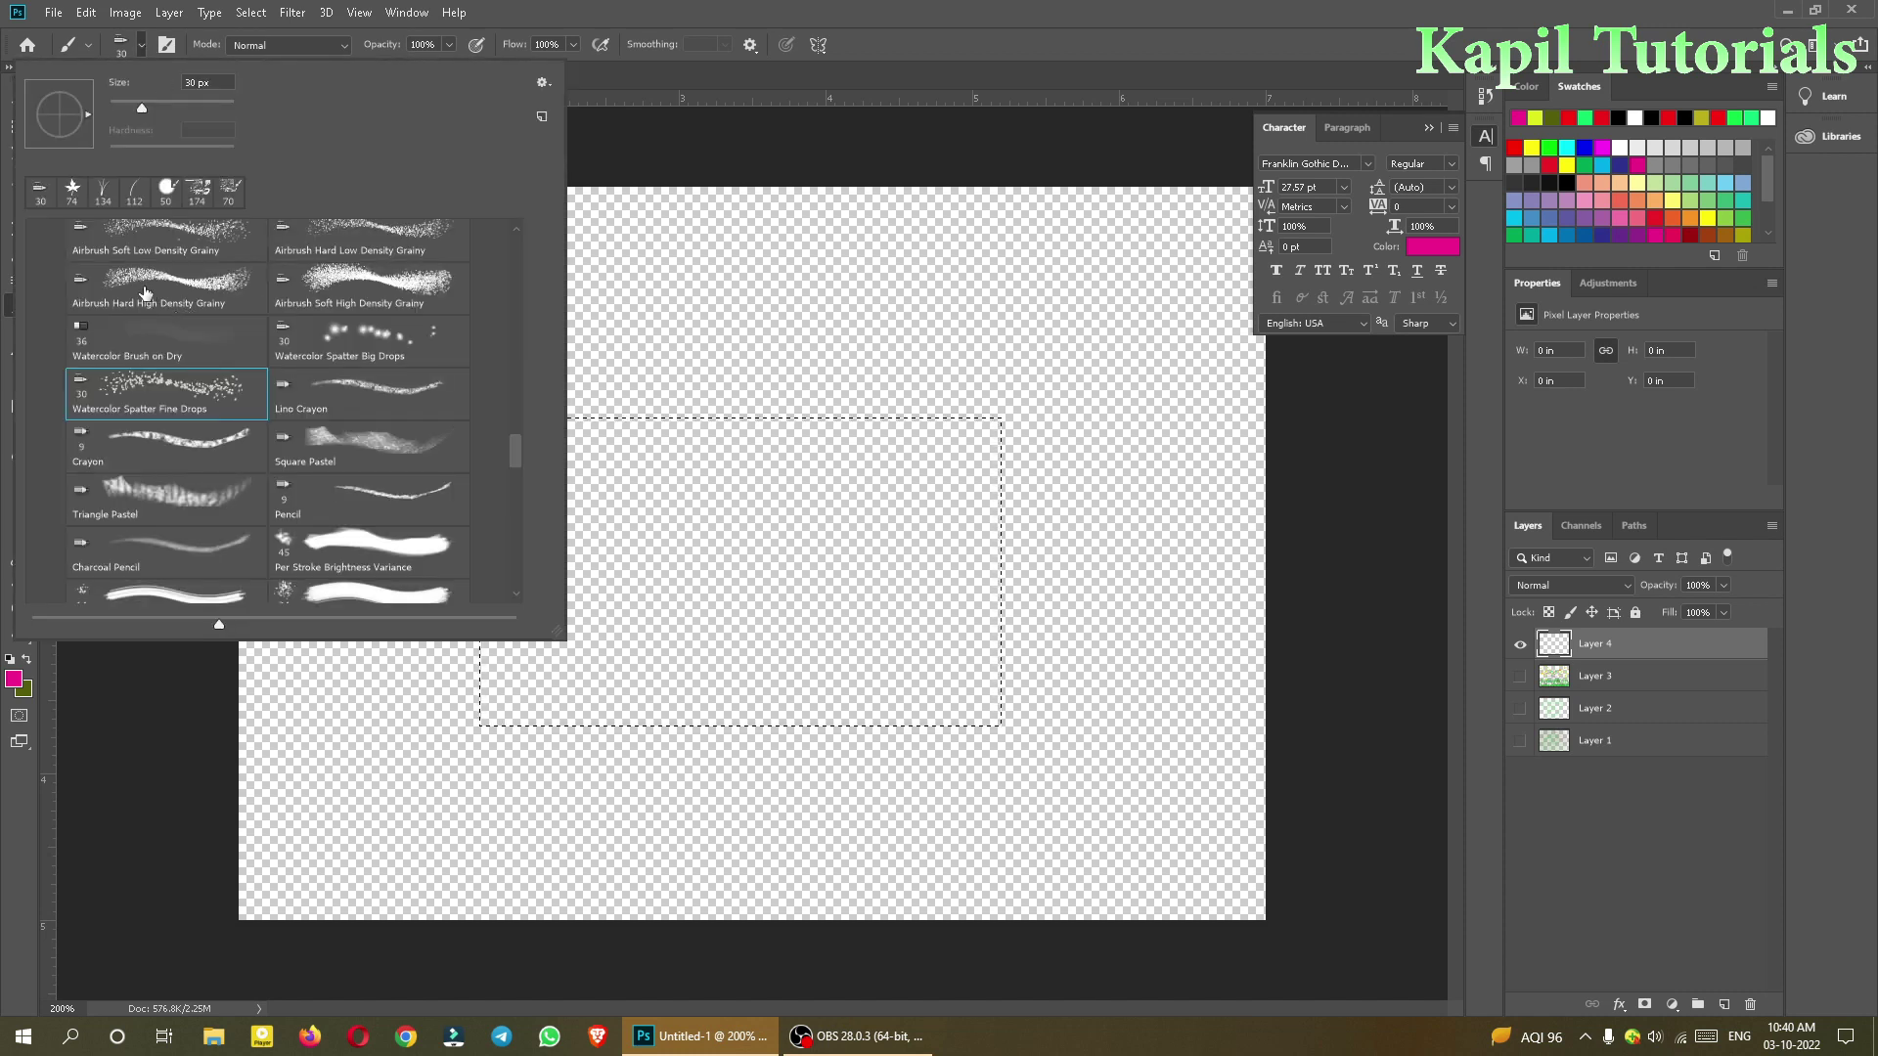
click(148, 293)
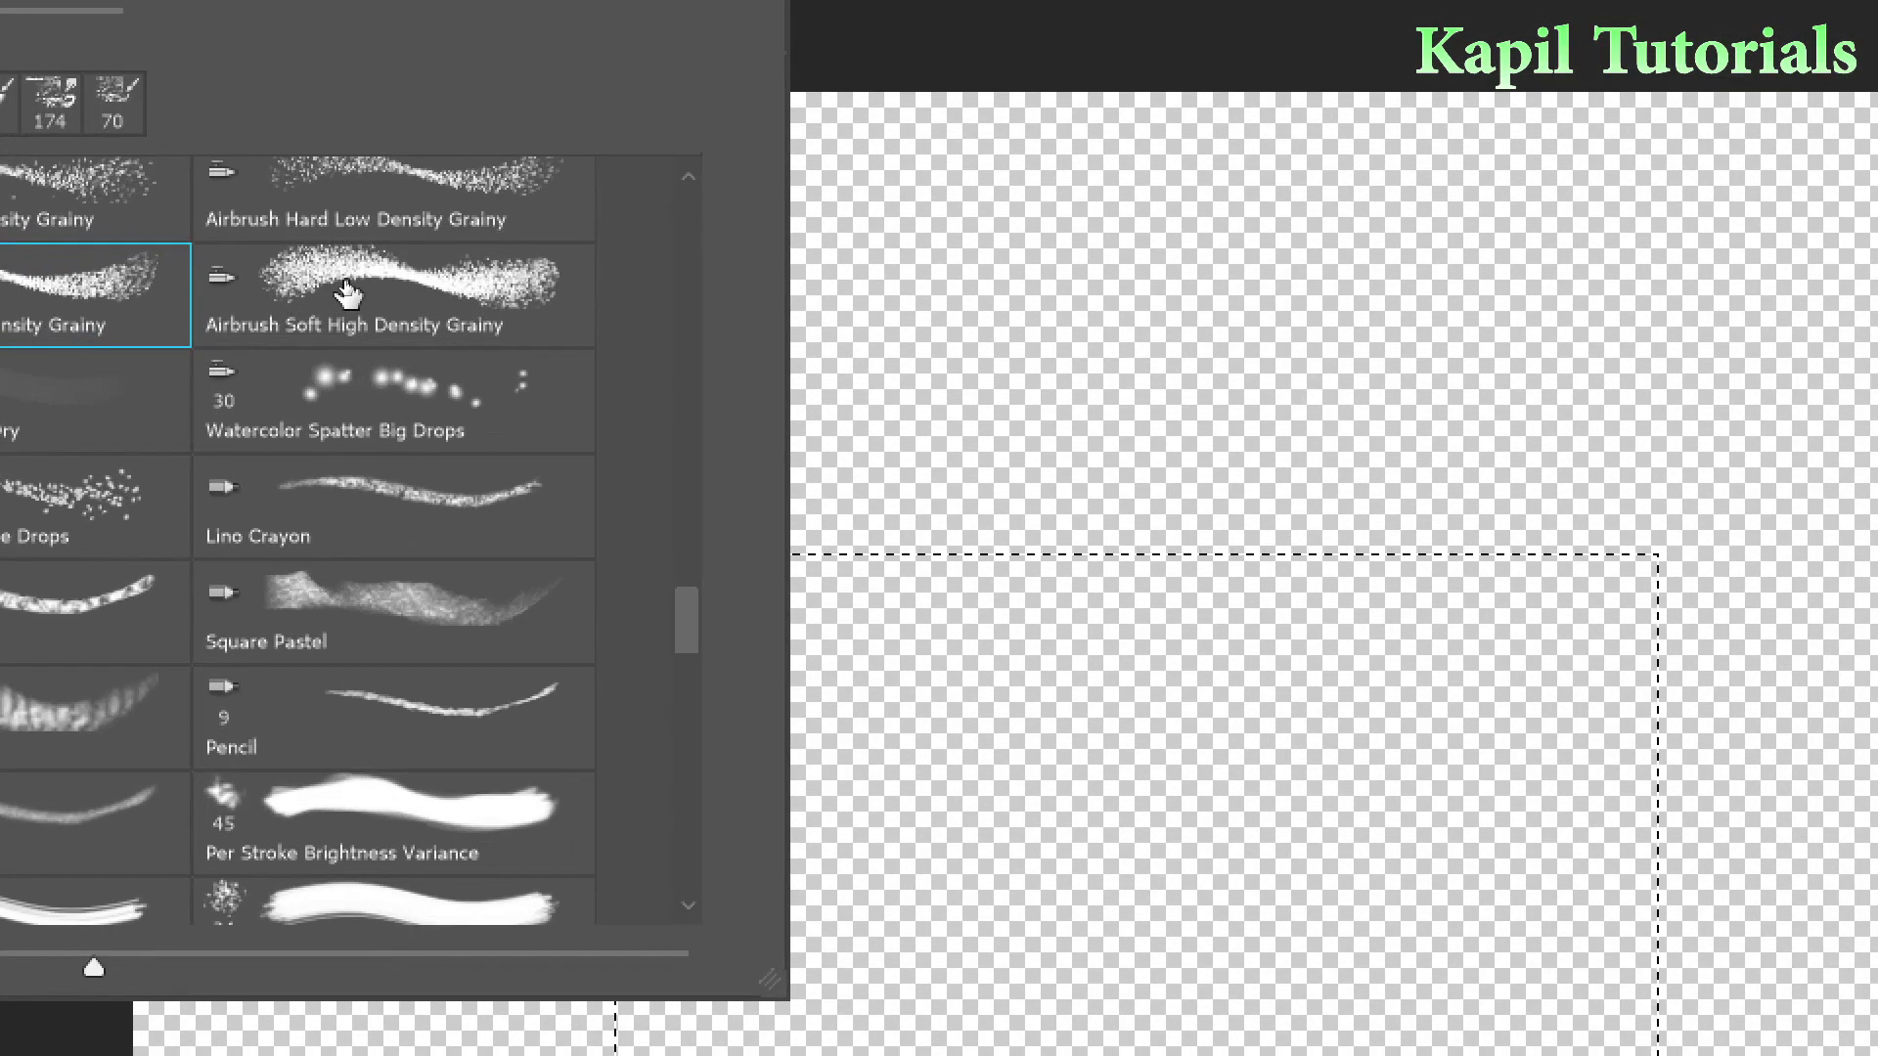
click(347, 278)
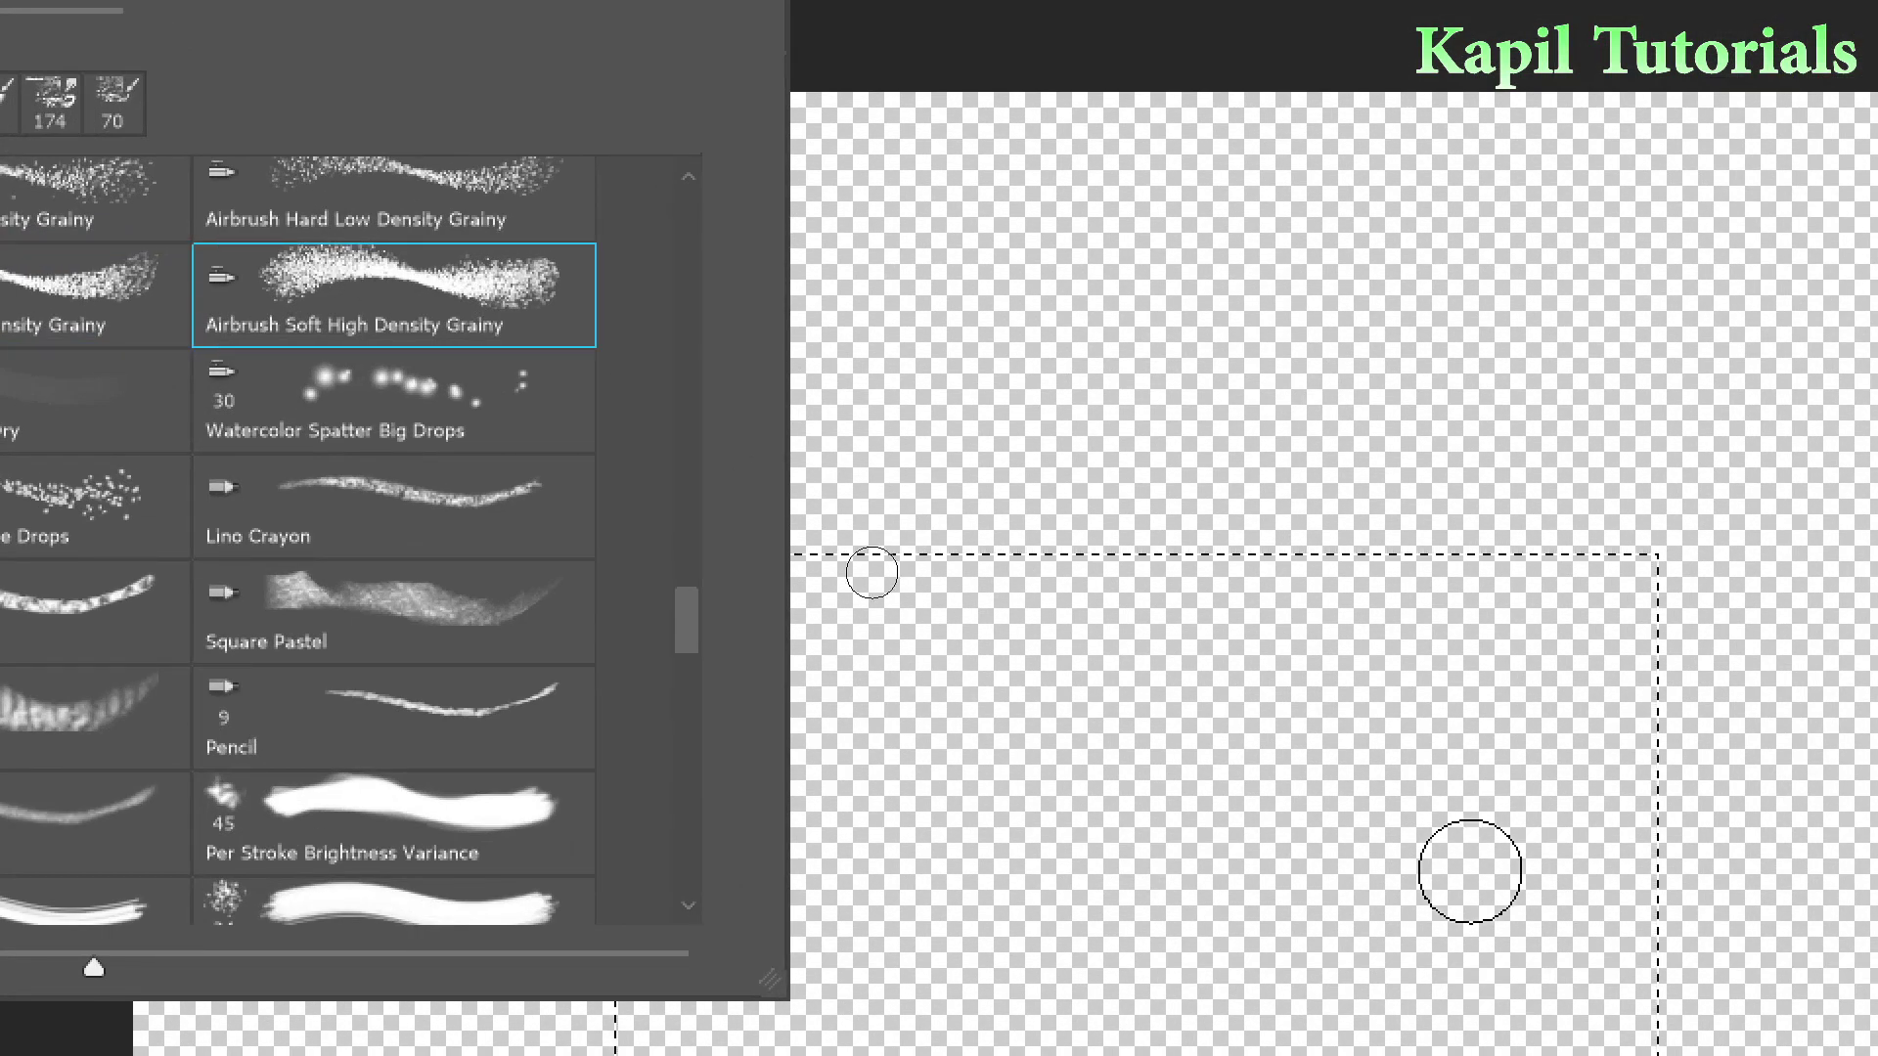
double_click(362, 269)
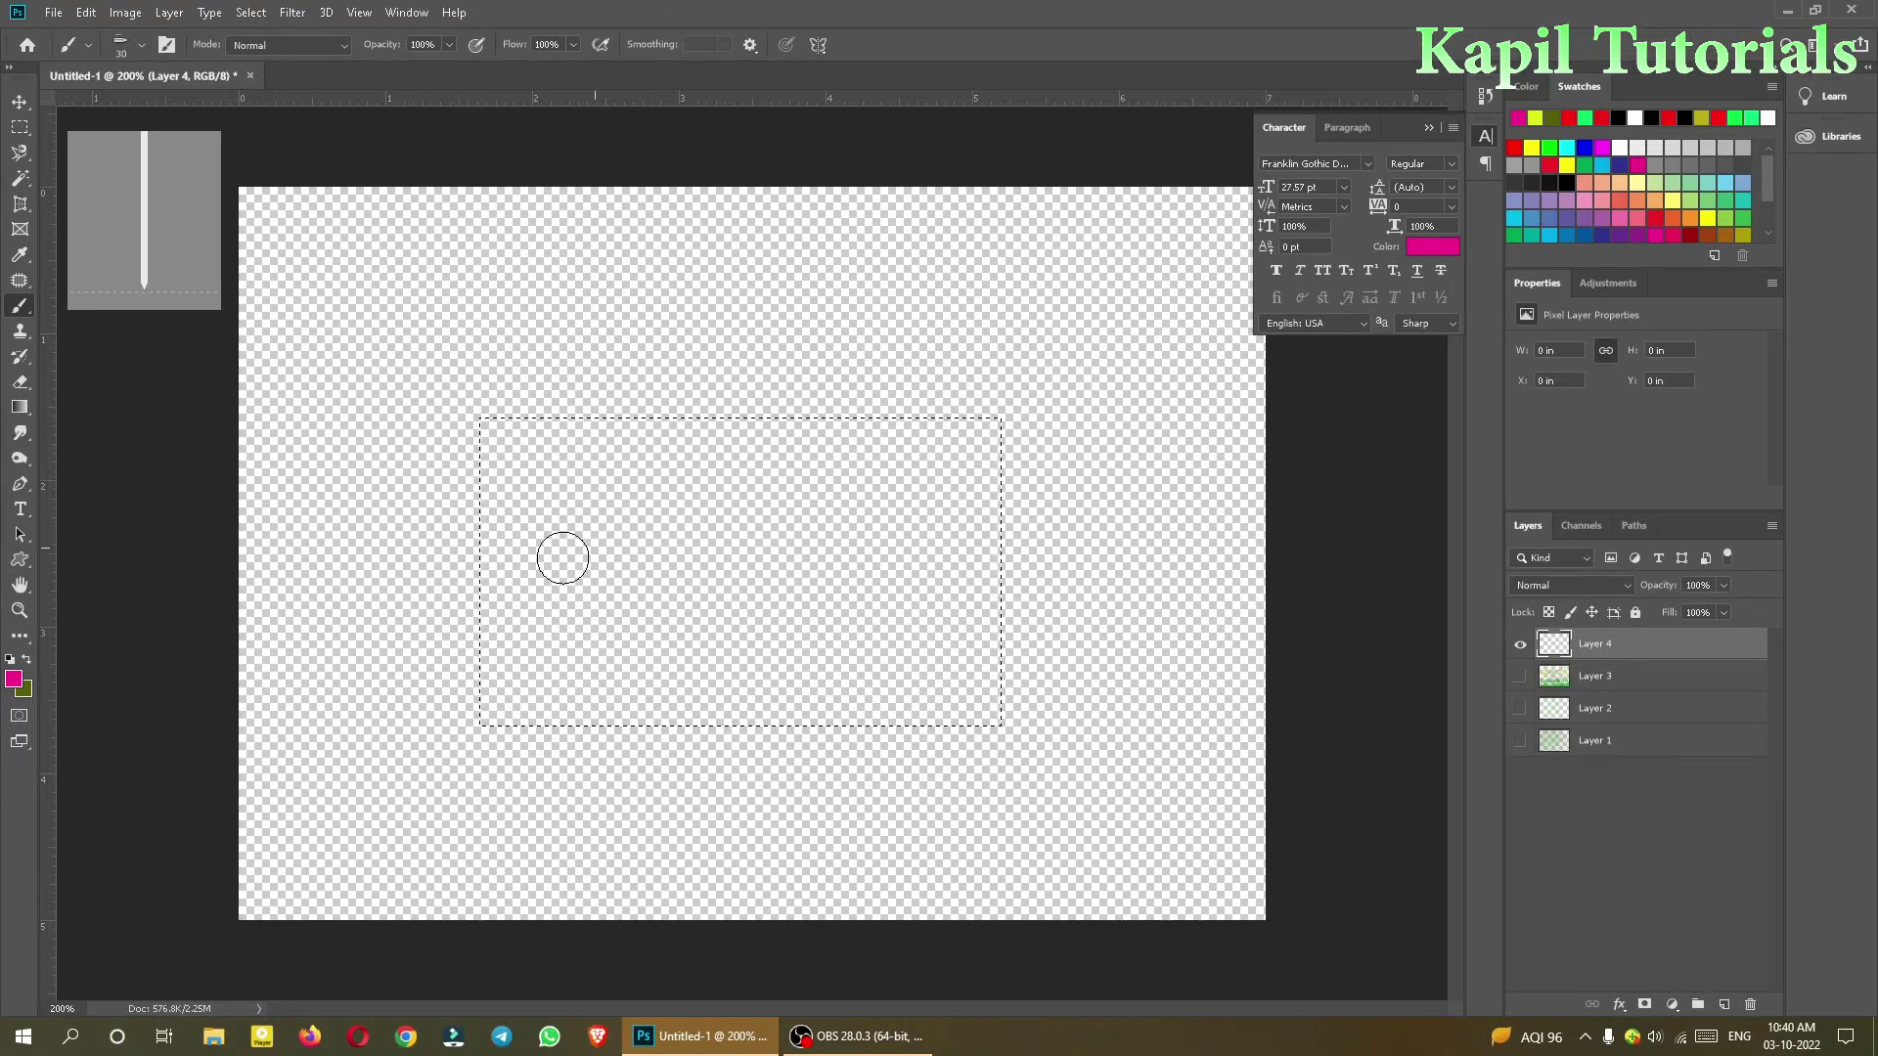
Step: Paint back-and-forth magenta strokes with the 30 px brush inside the rectangular selection
mouse_move(538, 644)
mouse_down()
mouse_move(596, 583)
mouse_move(763, 569)
mouse_move(677, 650)
mouse_move(946, 664)
mouse_up()
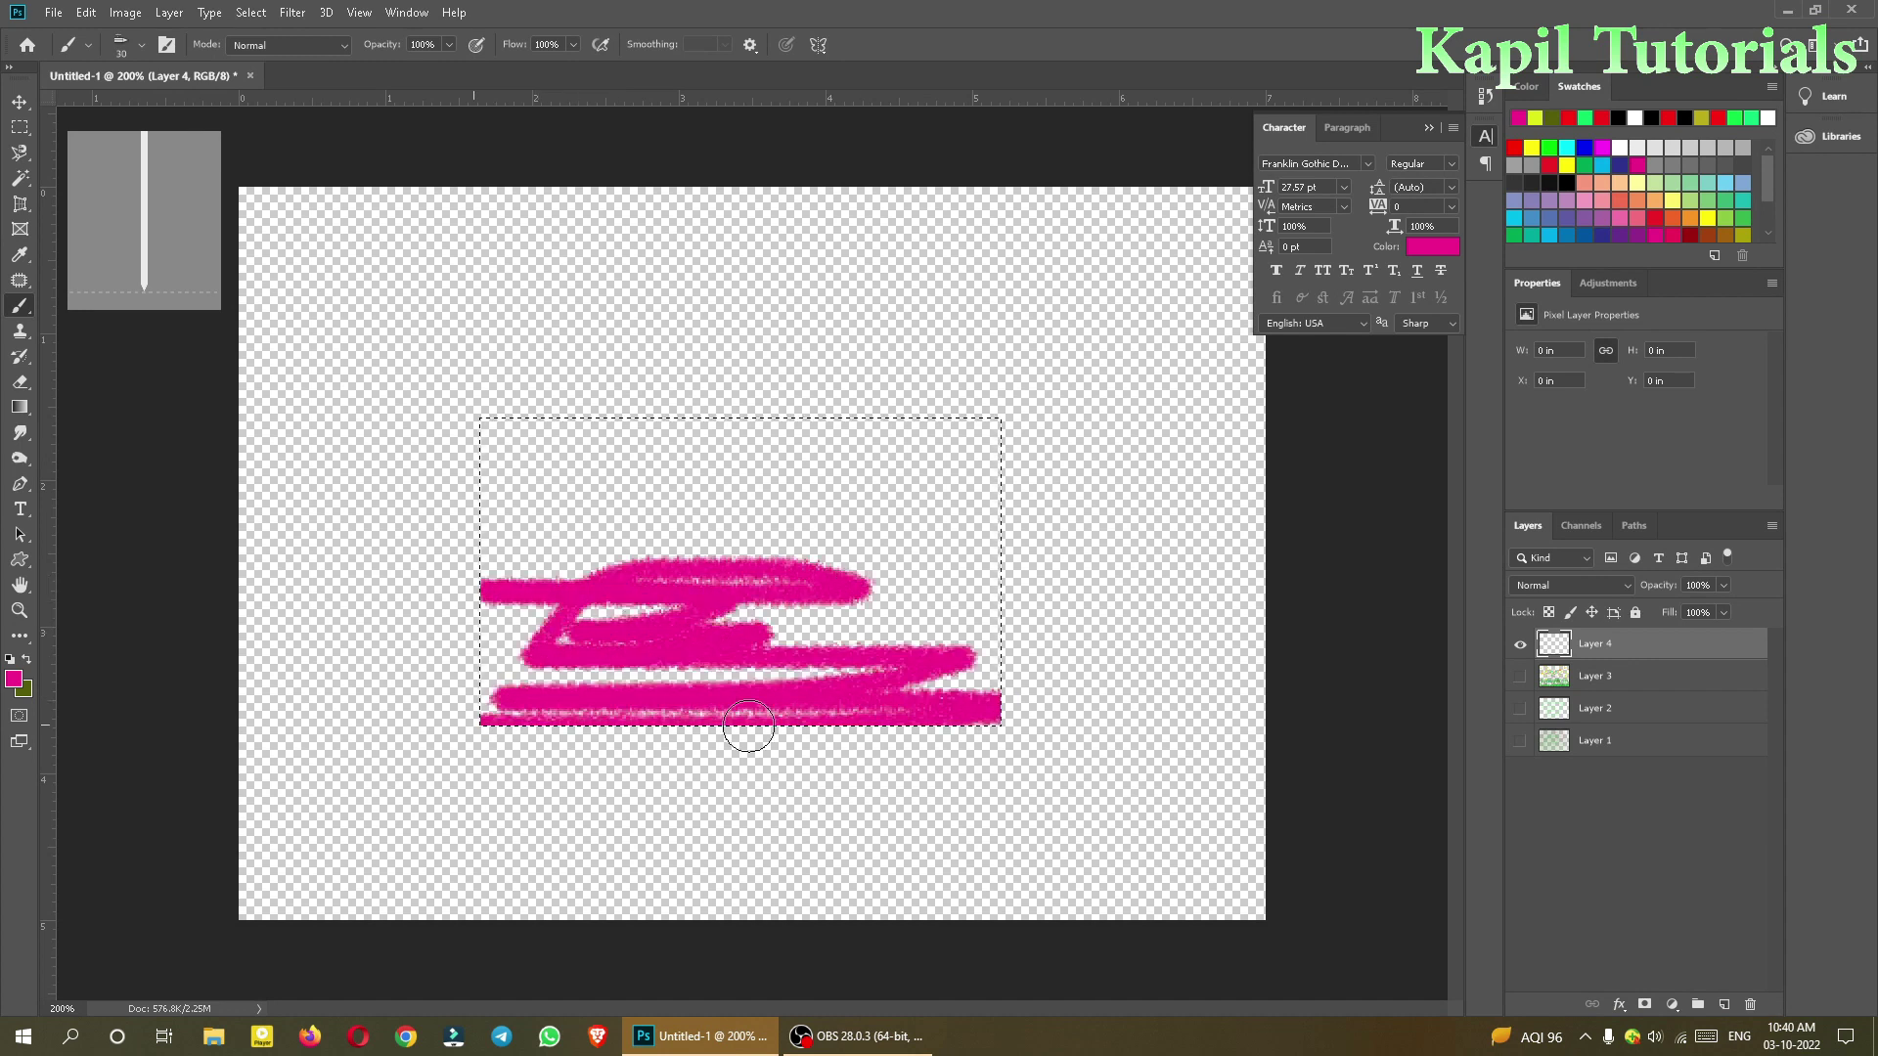
mouse_move(632, 668)
mouse_down()
mouse_move(572, 632)
mouse_move(414, 602)
mouse_move(662, 552)
mouse_move(684, 524)
mouse_move(414, 512)
mouse_up()
mouse_move(684, 441)
mouse_down()
mouse_move(744, 446)
mouse_move(593, 453)
mouse_move(700, 498)
mouse_up()
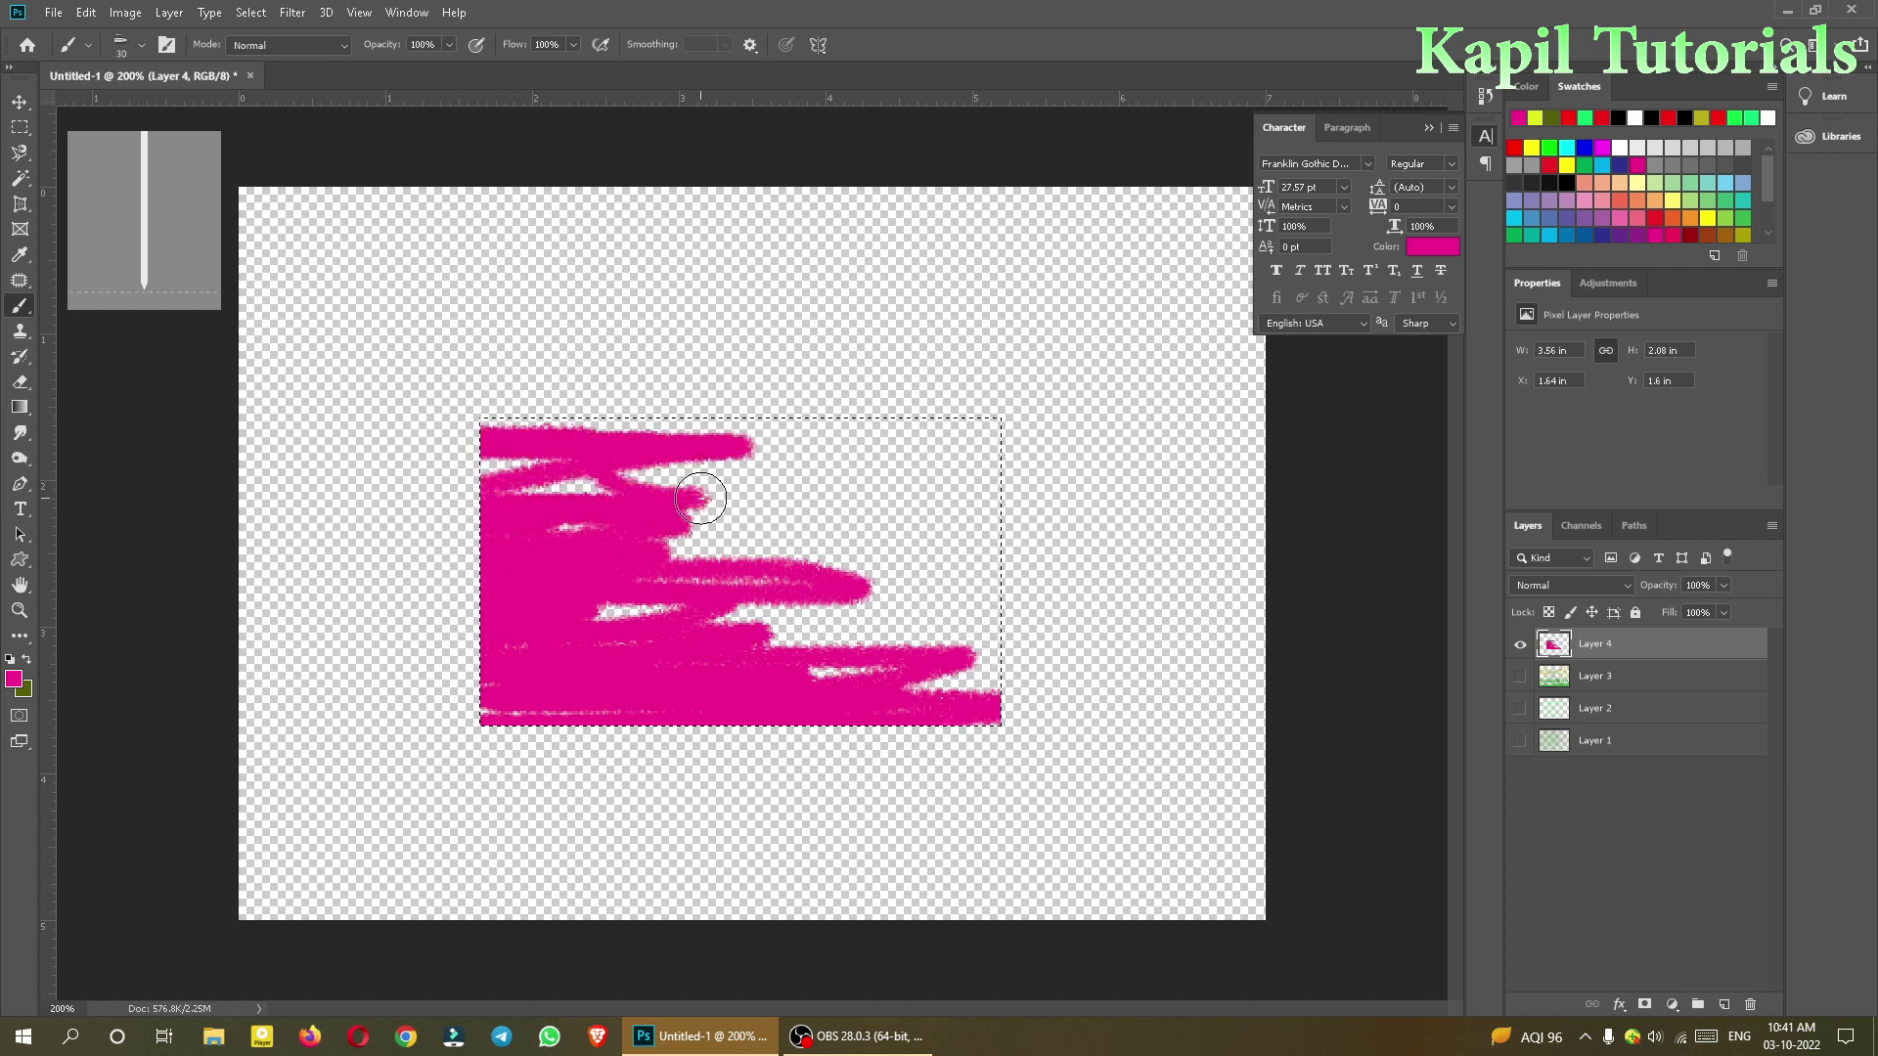
Step: Enlarge the brush to 250 px and paint over the remaining empty area of the rectangular selection
key(bracketright)
key(bracketright)
key(bracketright)
key(bracketright)
key(bracketright)
key(bracketright)
key(bracketright)
key(bracketright)
key(bracketright)
key(bracketright)
key(bracketright)
key(bracketright)
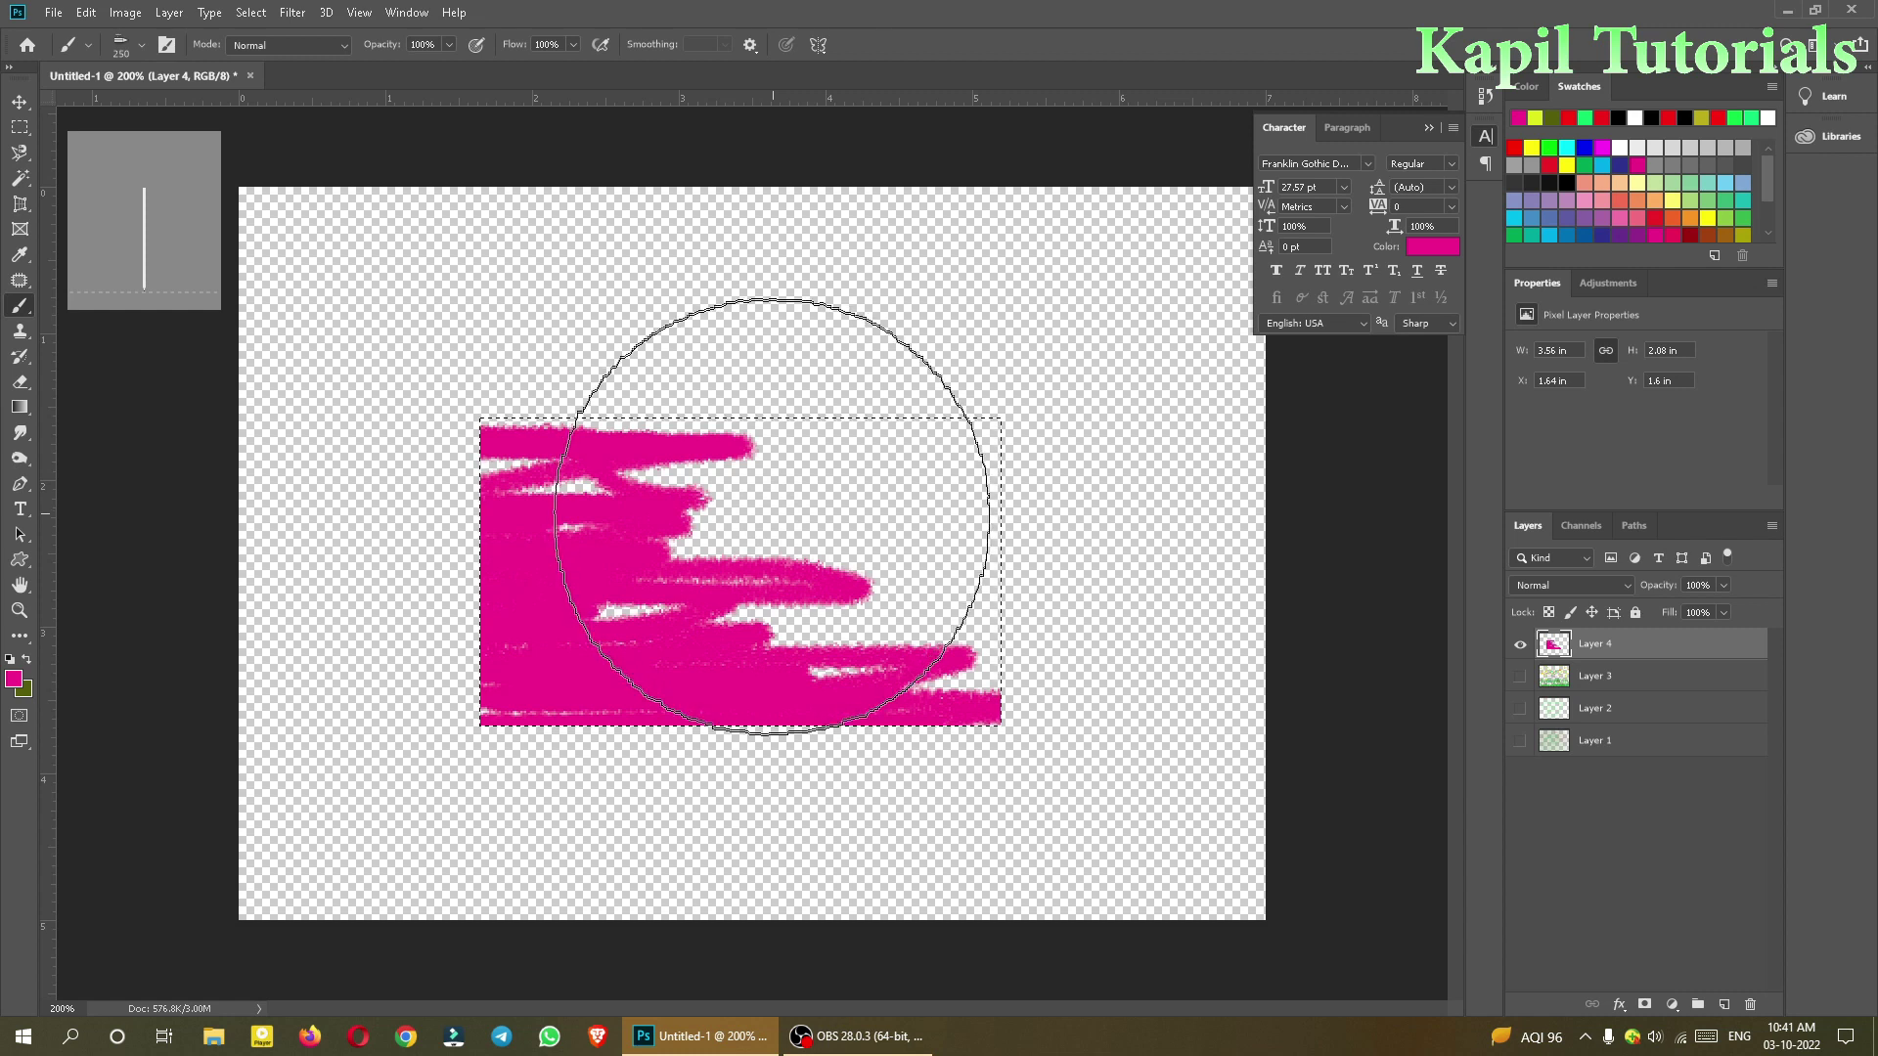
mouse_move(796, 503)
mouse_down()
mouse_move(977, 537)
mouse_move(310, 471)
mouse_move(587, 607)
mouse_move(1082, 683)
mouse_up()
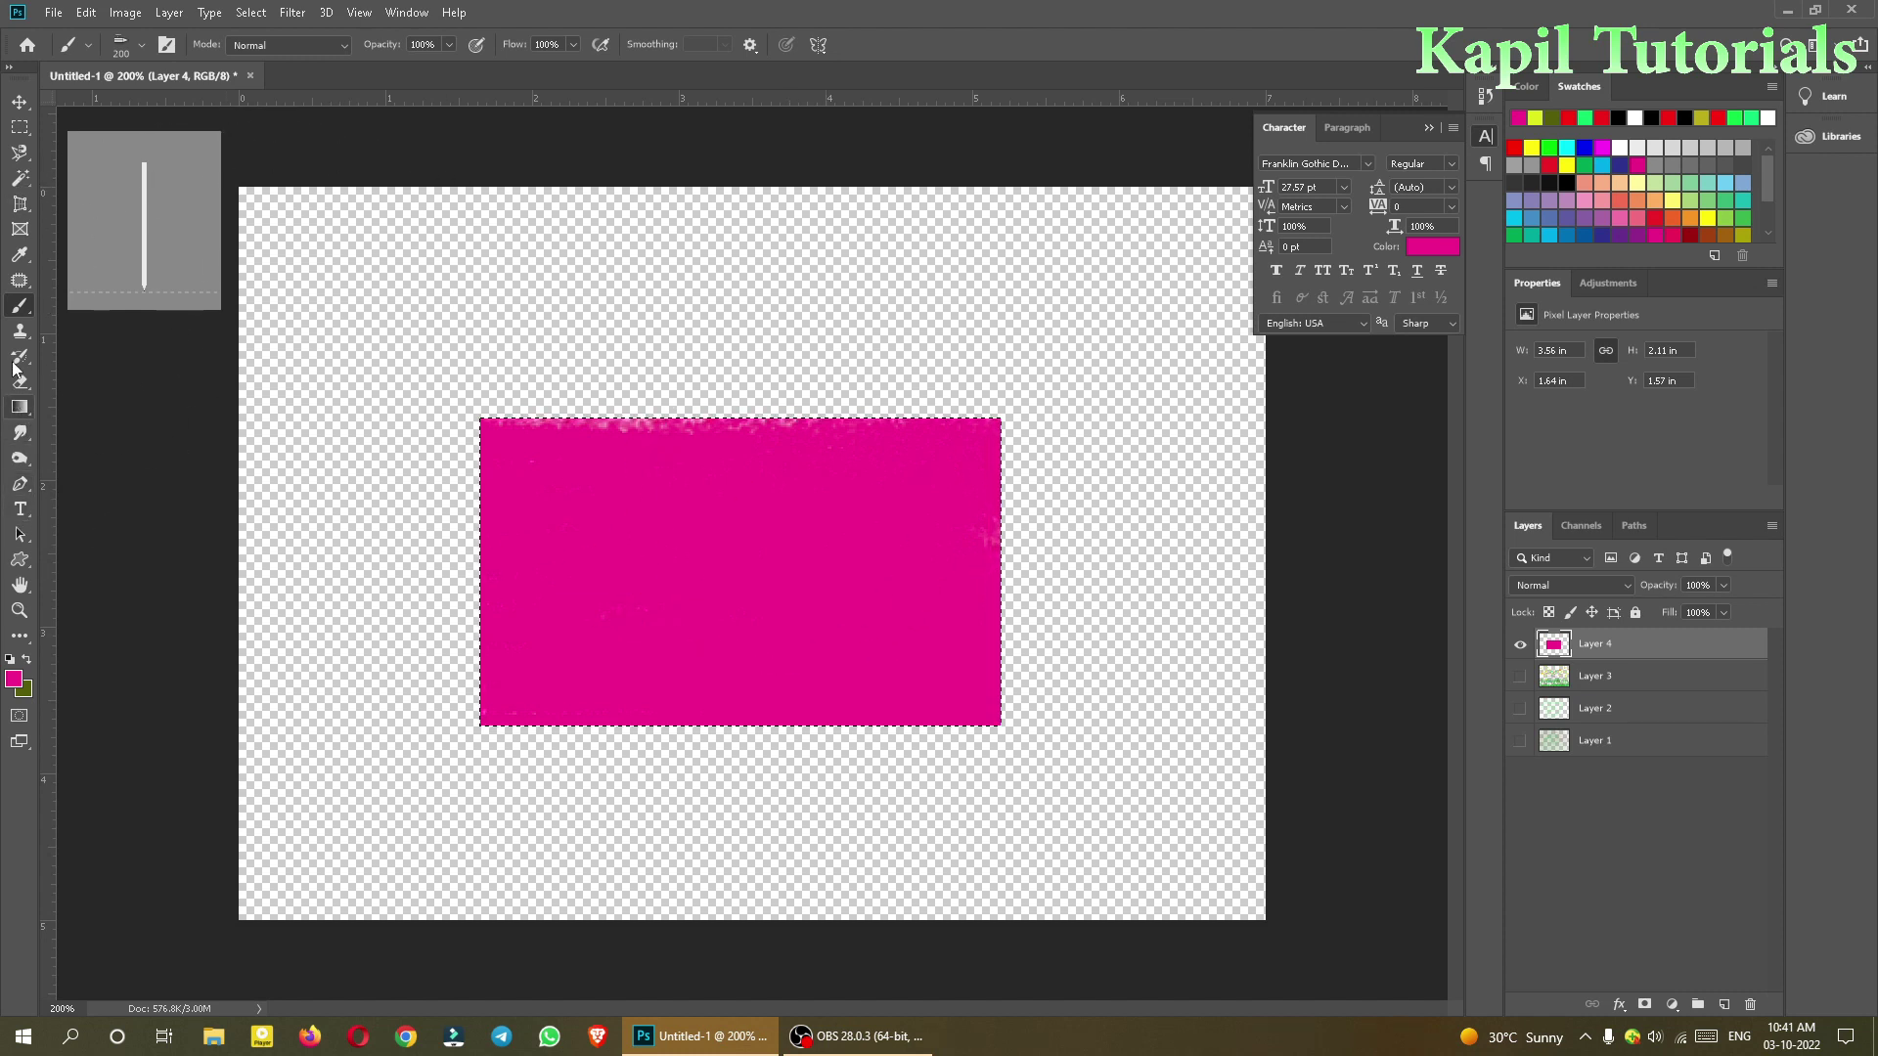
Step: Switch to the Pencil Tool, deselect, and draw a thick 45 px magenta stroke above the rectangle
right_click(20, 306)
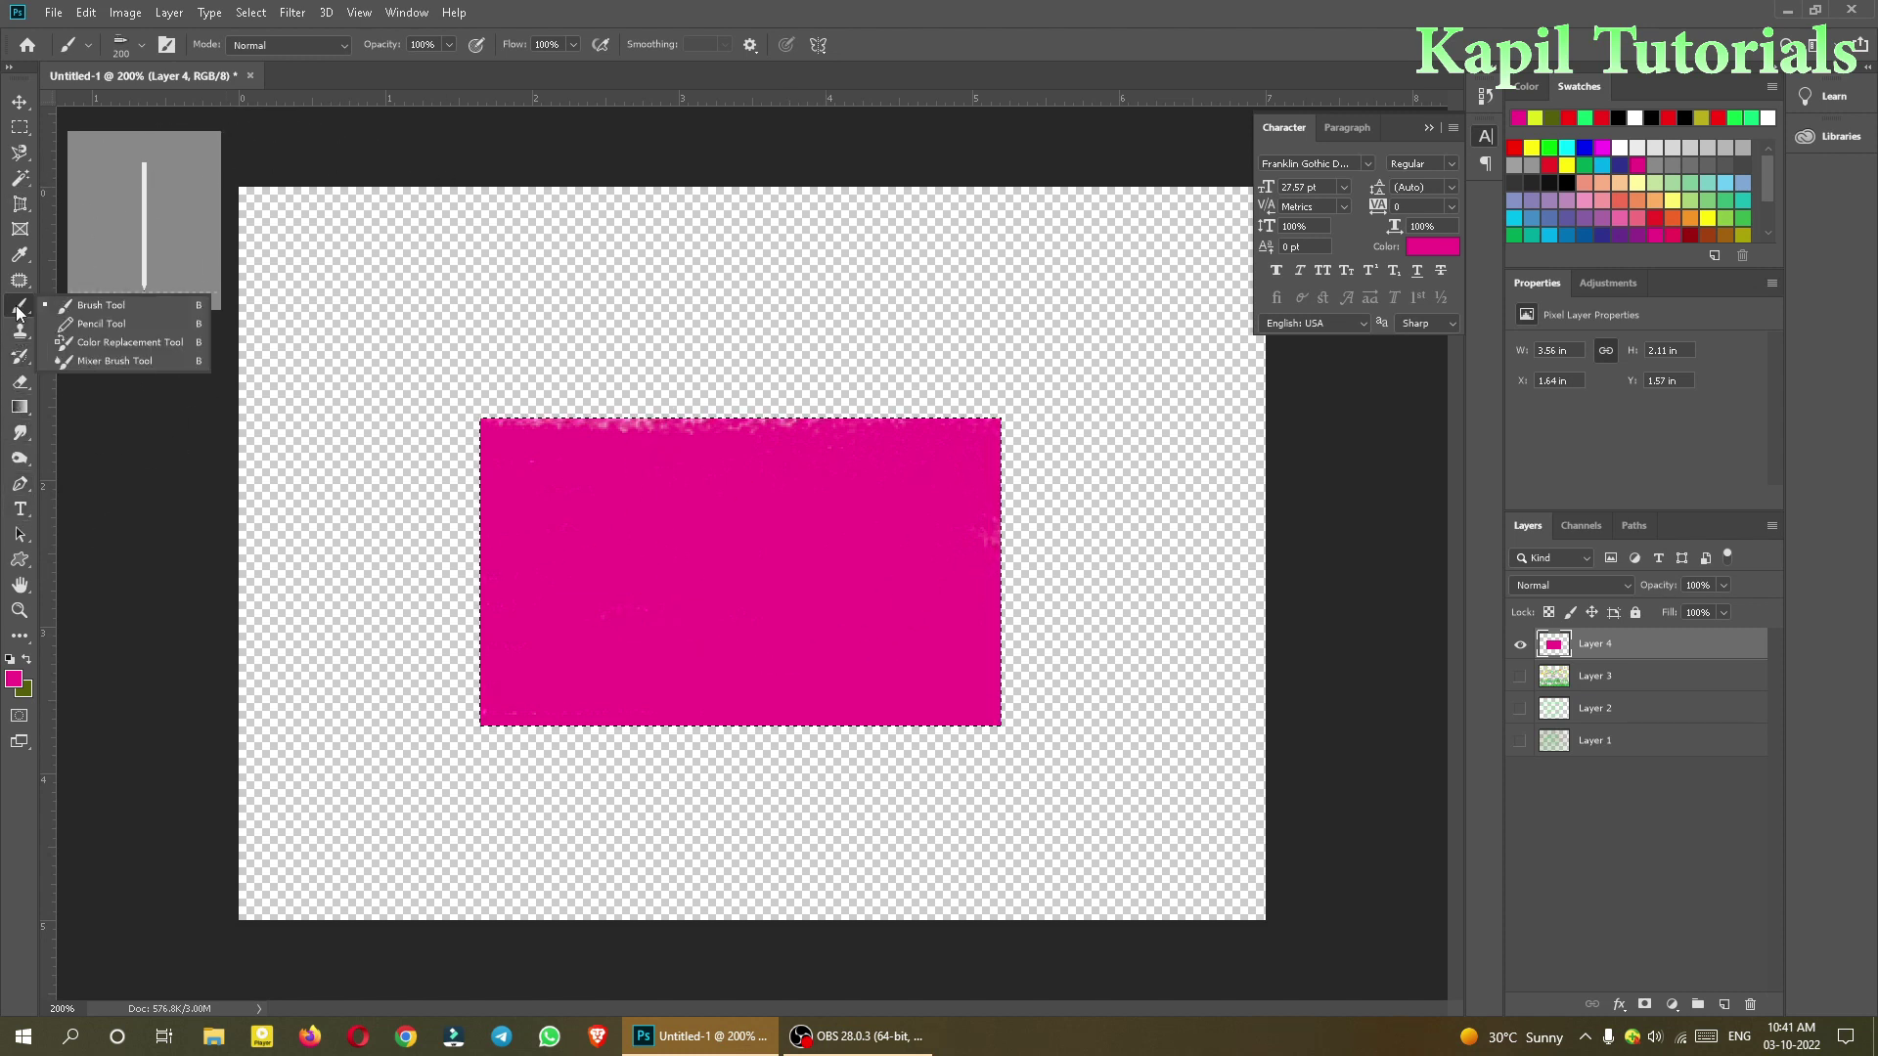
click(88, 326)
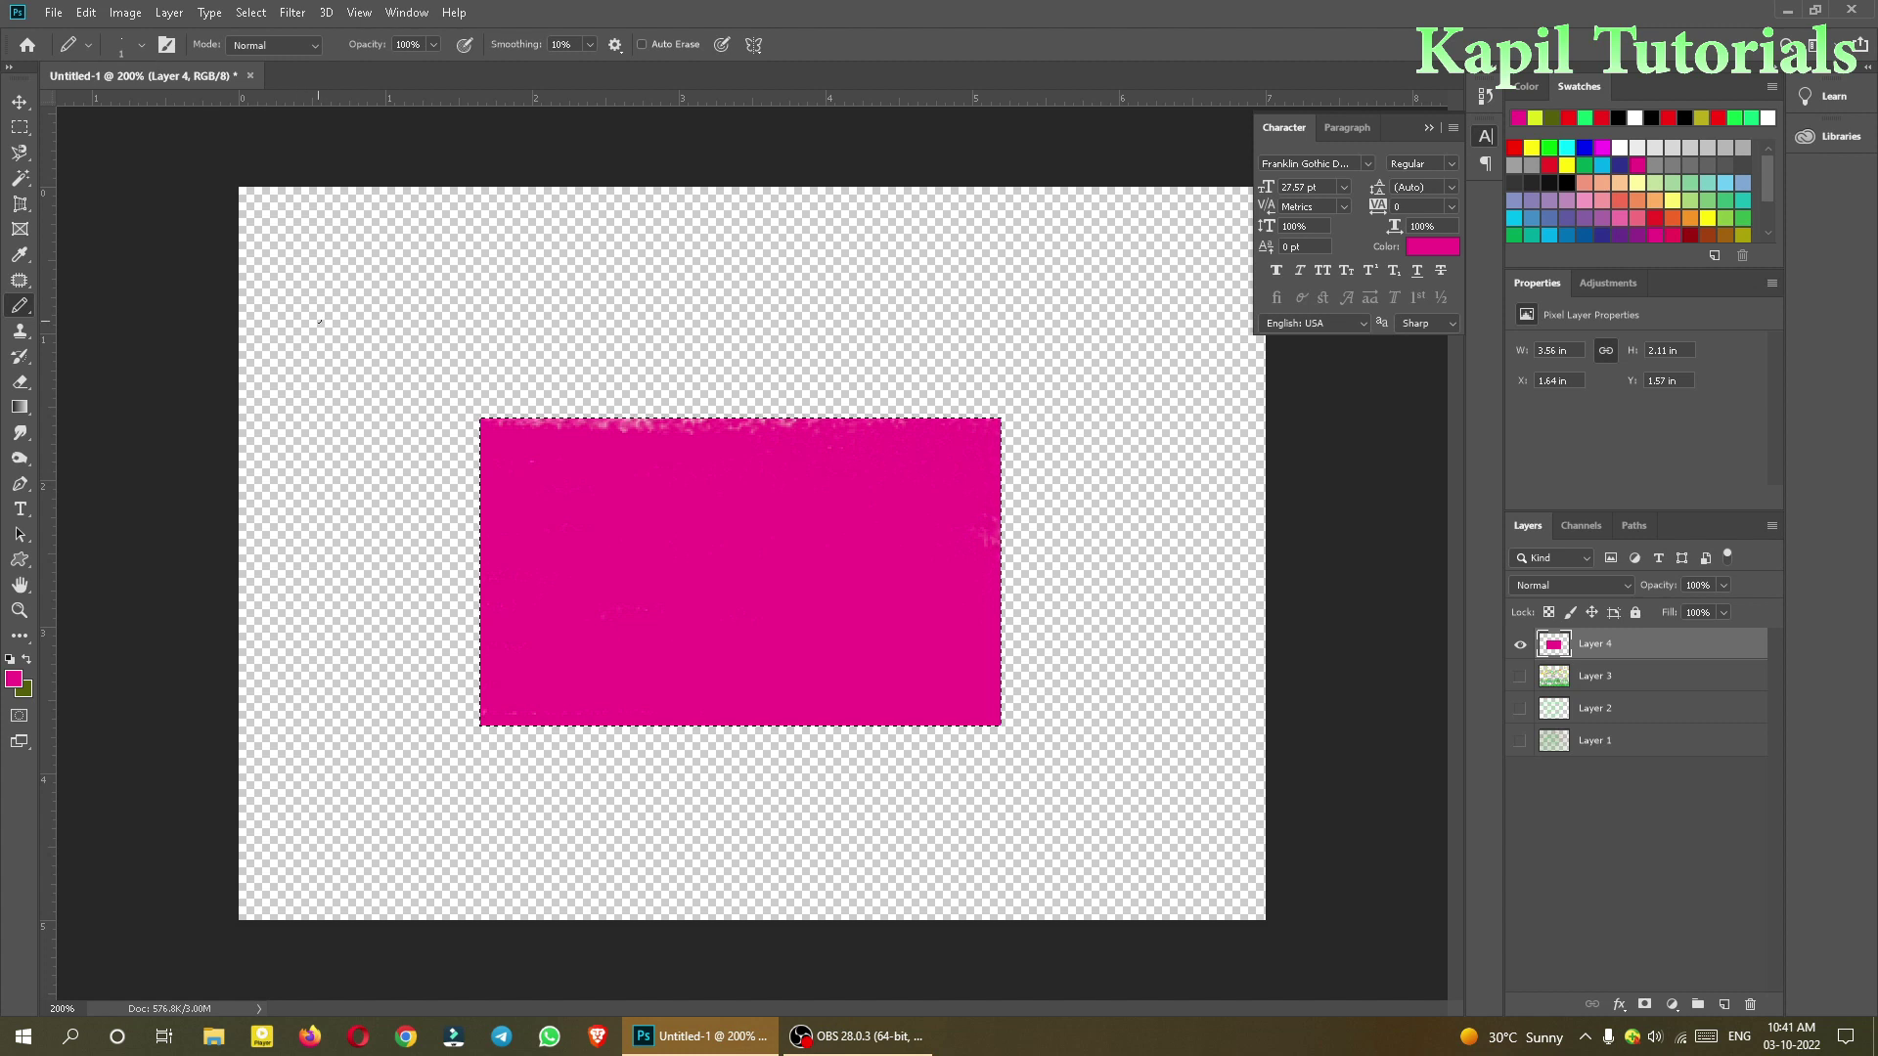
key(bracketright)
key(bracketright)
key(bracketright)
key(bracketright)
key(bracketright)
key(bracketright)
key(bracketright)
key(bracketright)
key(bracketright)
key(bracketright)
key(bracketright)
key(bracketright)
key(bracketright)
key(bracketright)
key(bracketright)
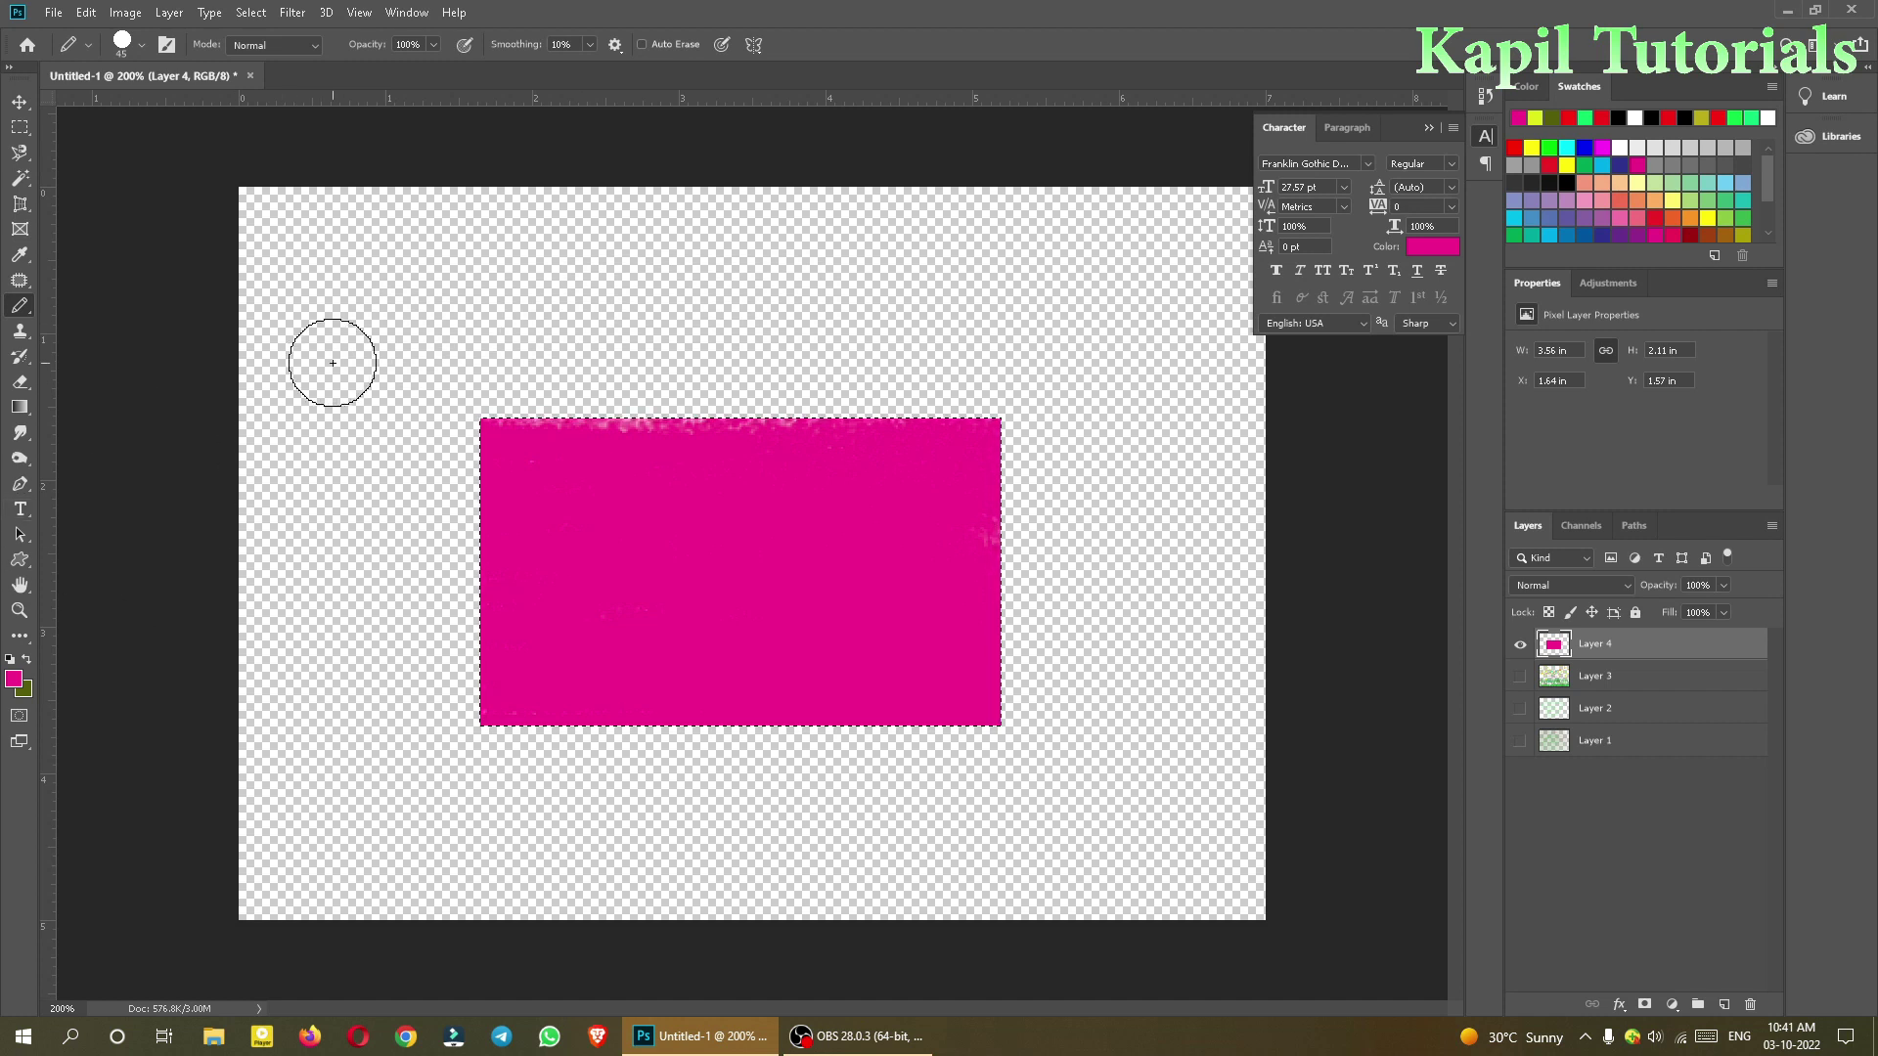
drag(345, 320, 788, 296)
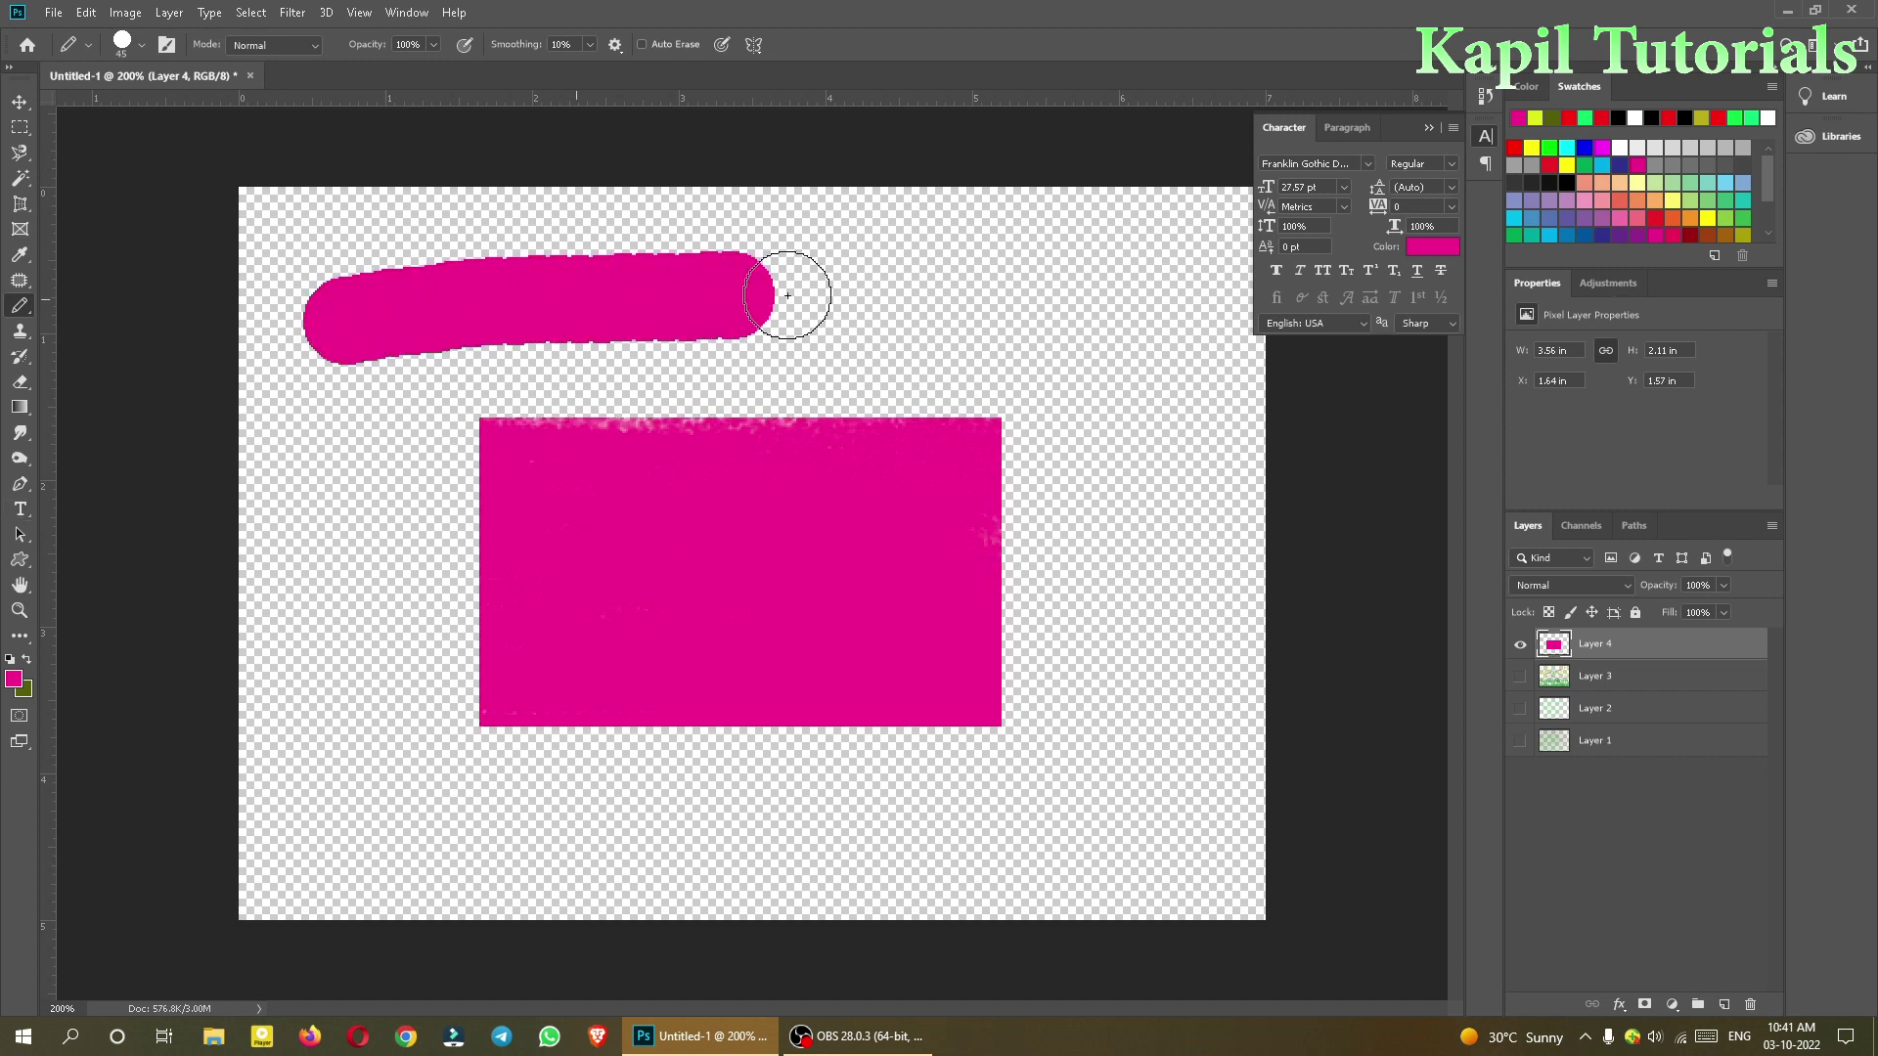
Step: Choose the 74 px Scattered Maple Leaves preset for the pencil and scatter leaves around the rectangle
click(140, 46)
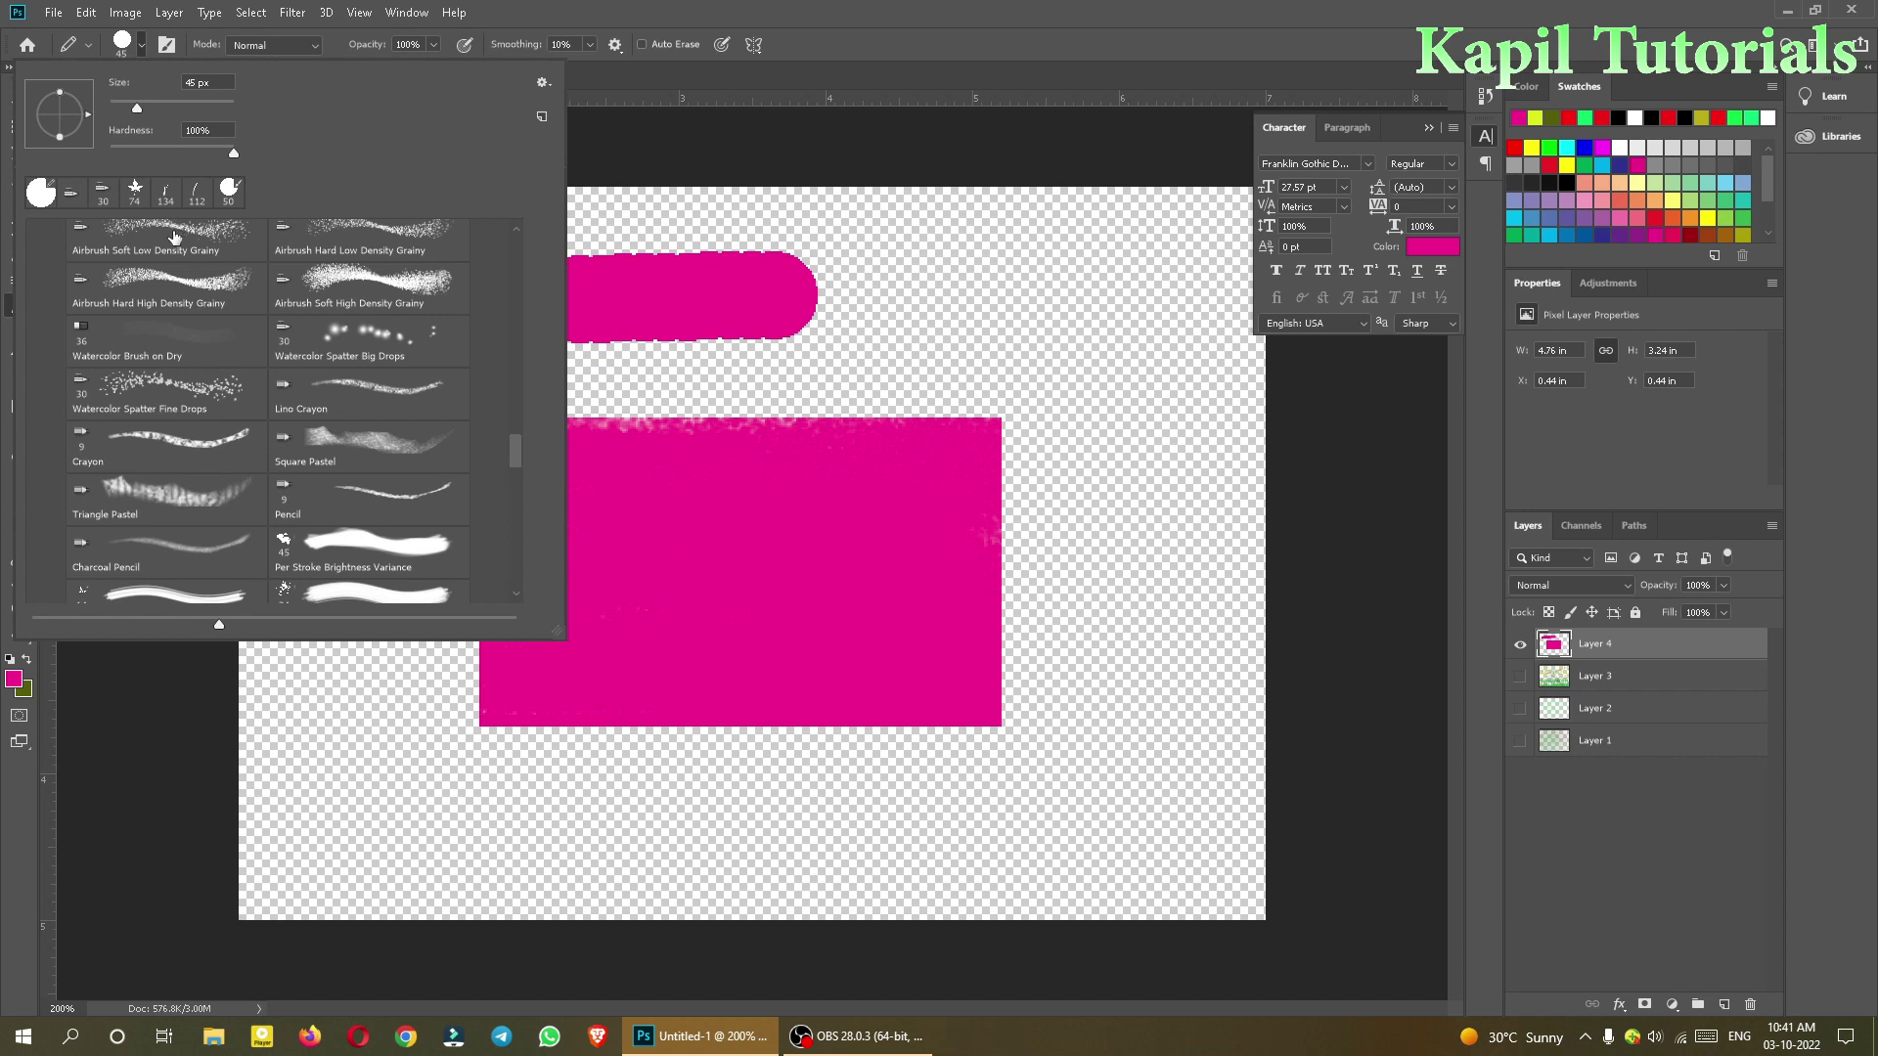
double_click(136, 193)
mouse_move(881, 356)
mouse_down()
mouse_move(1069, 329)
mouse_move(1102, 350)
mouse_up()
mouse_move(1115, 738)
mouse_down()
mouse_move(811, 831)
mouse_move(445, 813)
mouse_move(416, 809)
mouse_move(364, 686)
mouse_move(316, 797)
mouse_up()
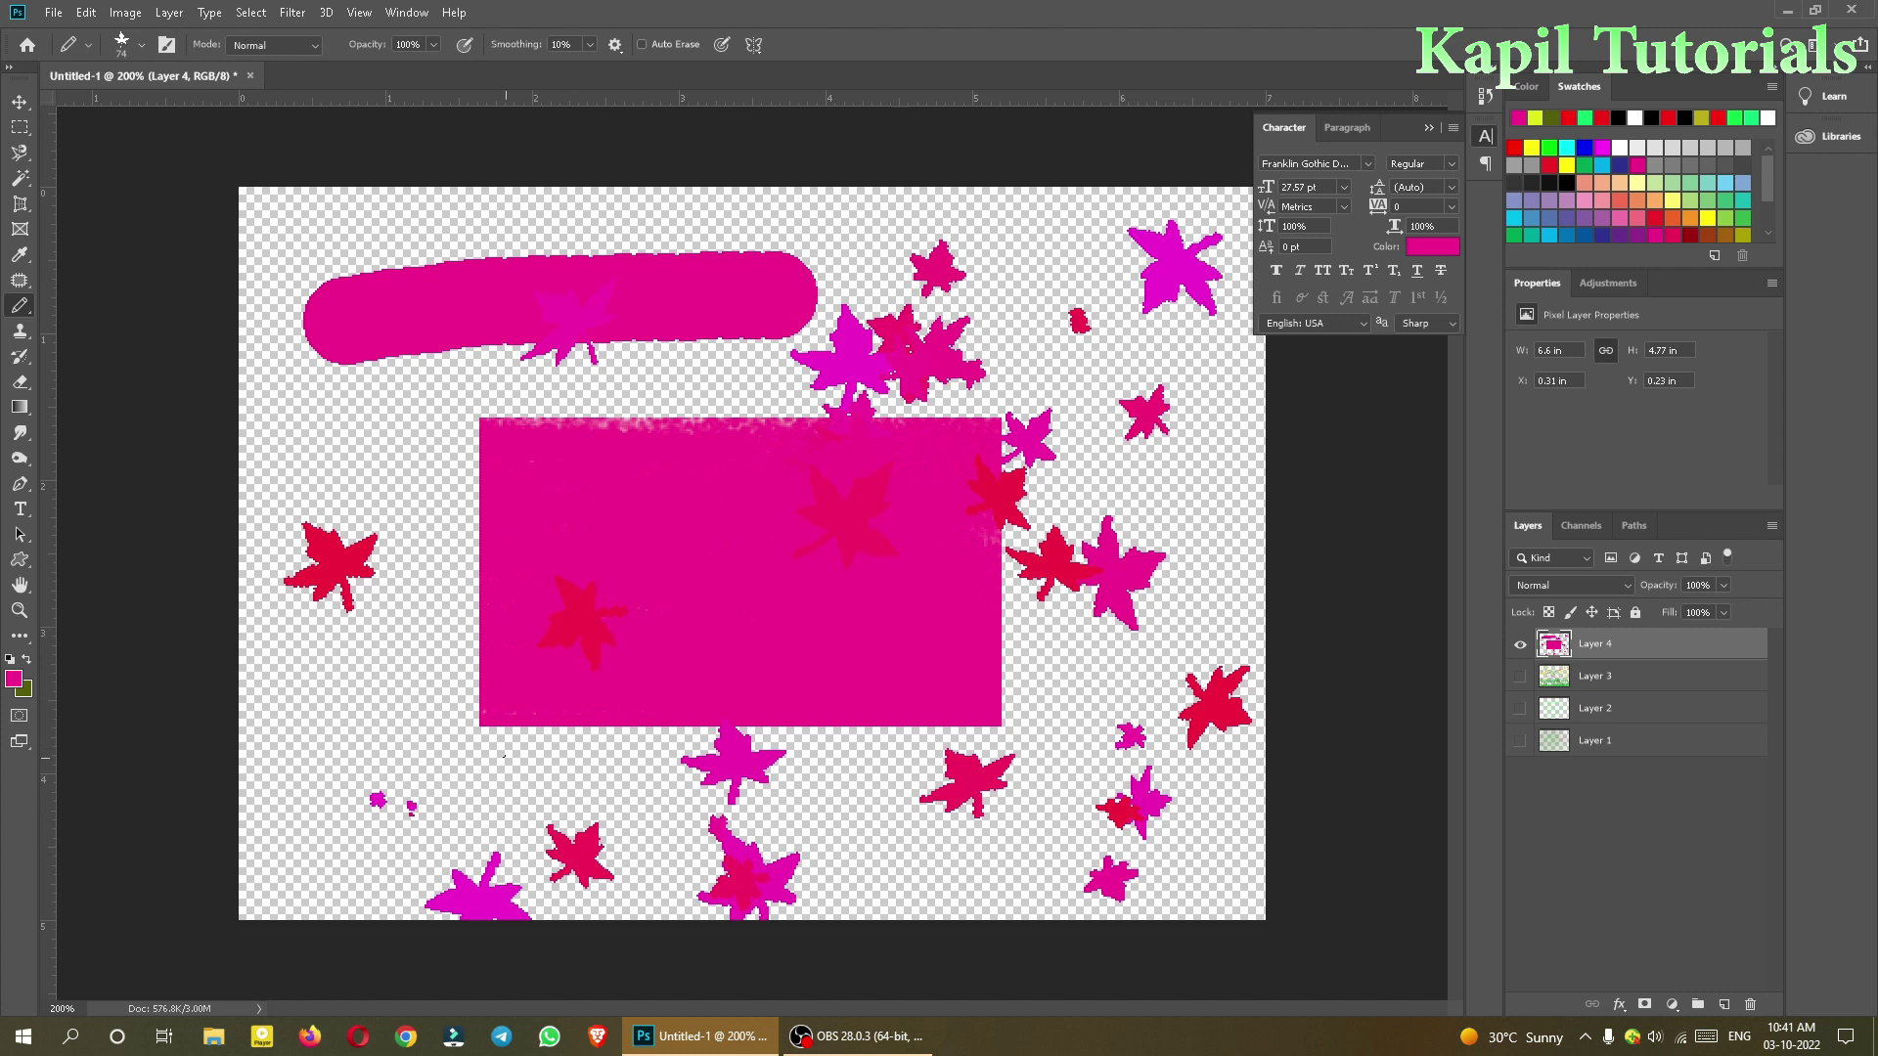
mouse_move(370, 393)
mouse_down()
mouse_move(407, 386)
mouse_move(378, 482)
mouse_move(420, 608)
mouse_move(385, 731)
mouse_up()
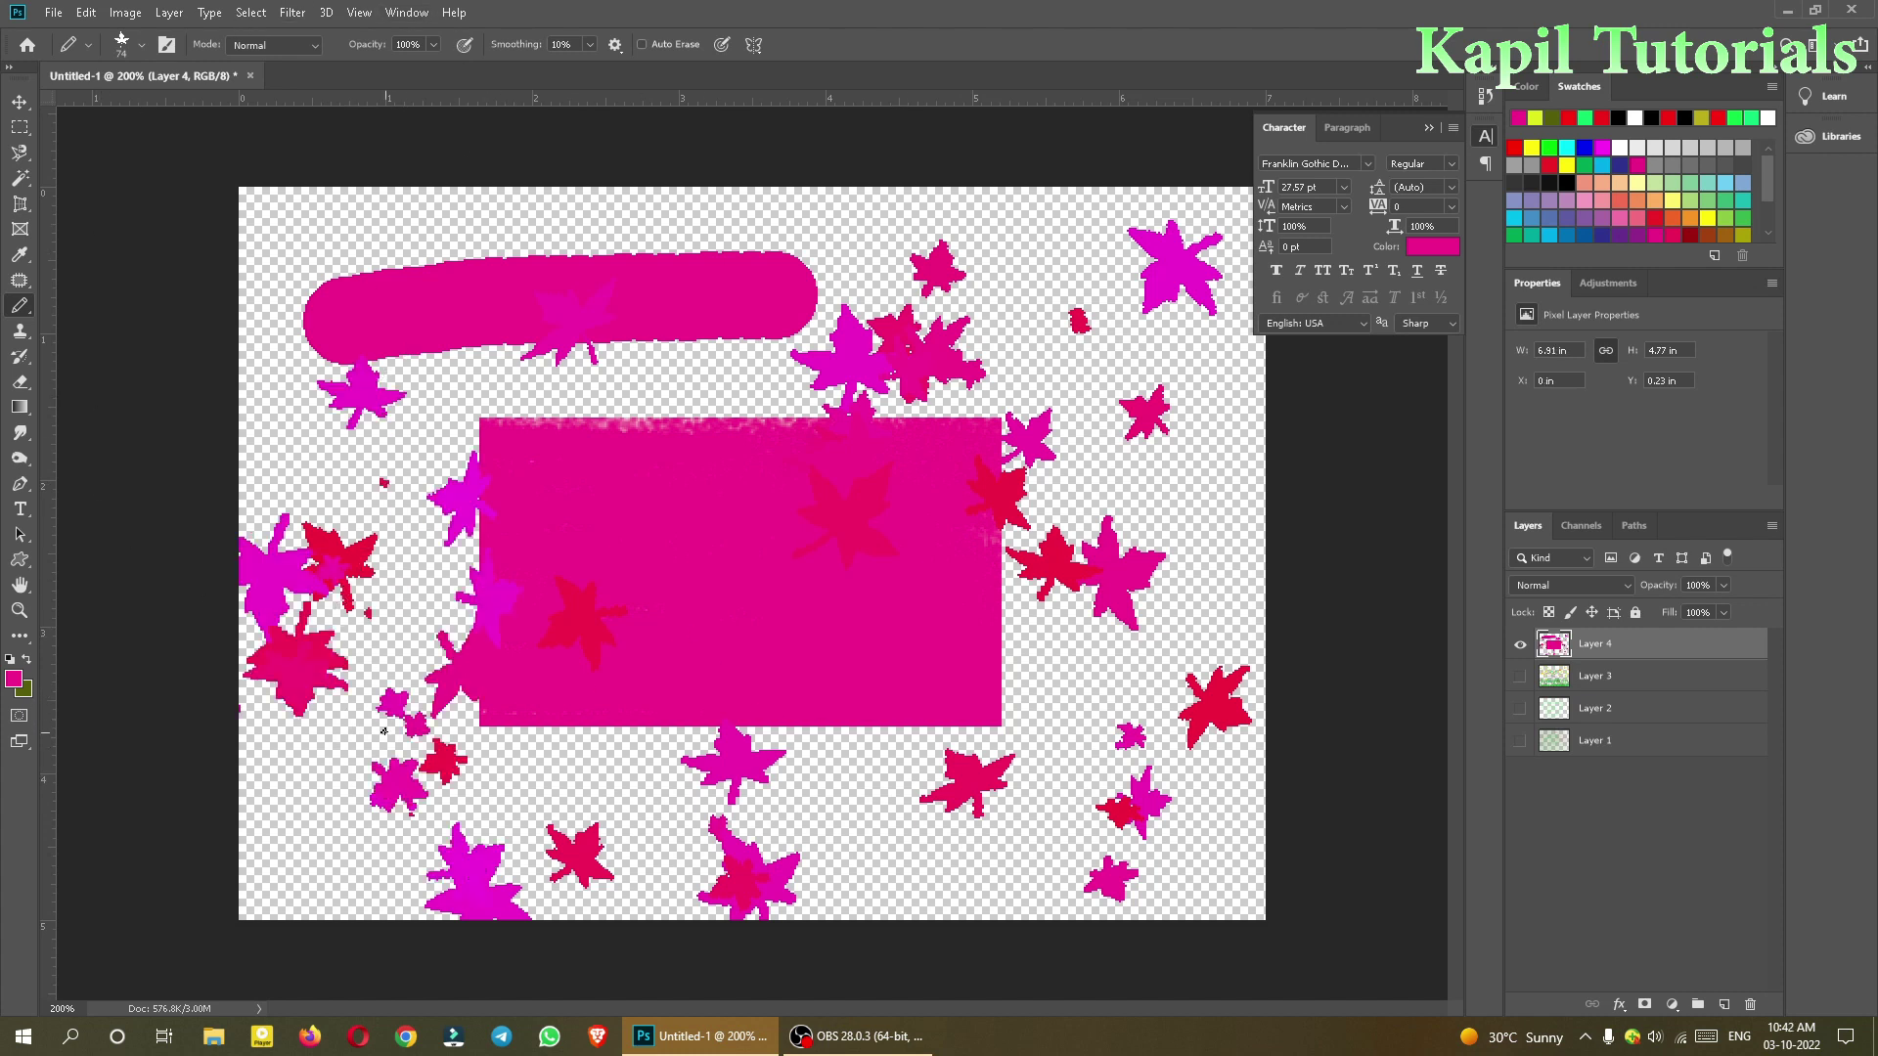
Step: Choose a 50 px halftone-dot brush preset and paint a dotted magenta band between the thick stroke and the rectangle
click(142, 46)
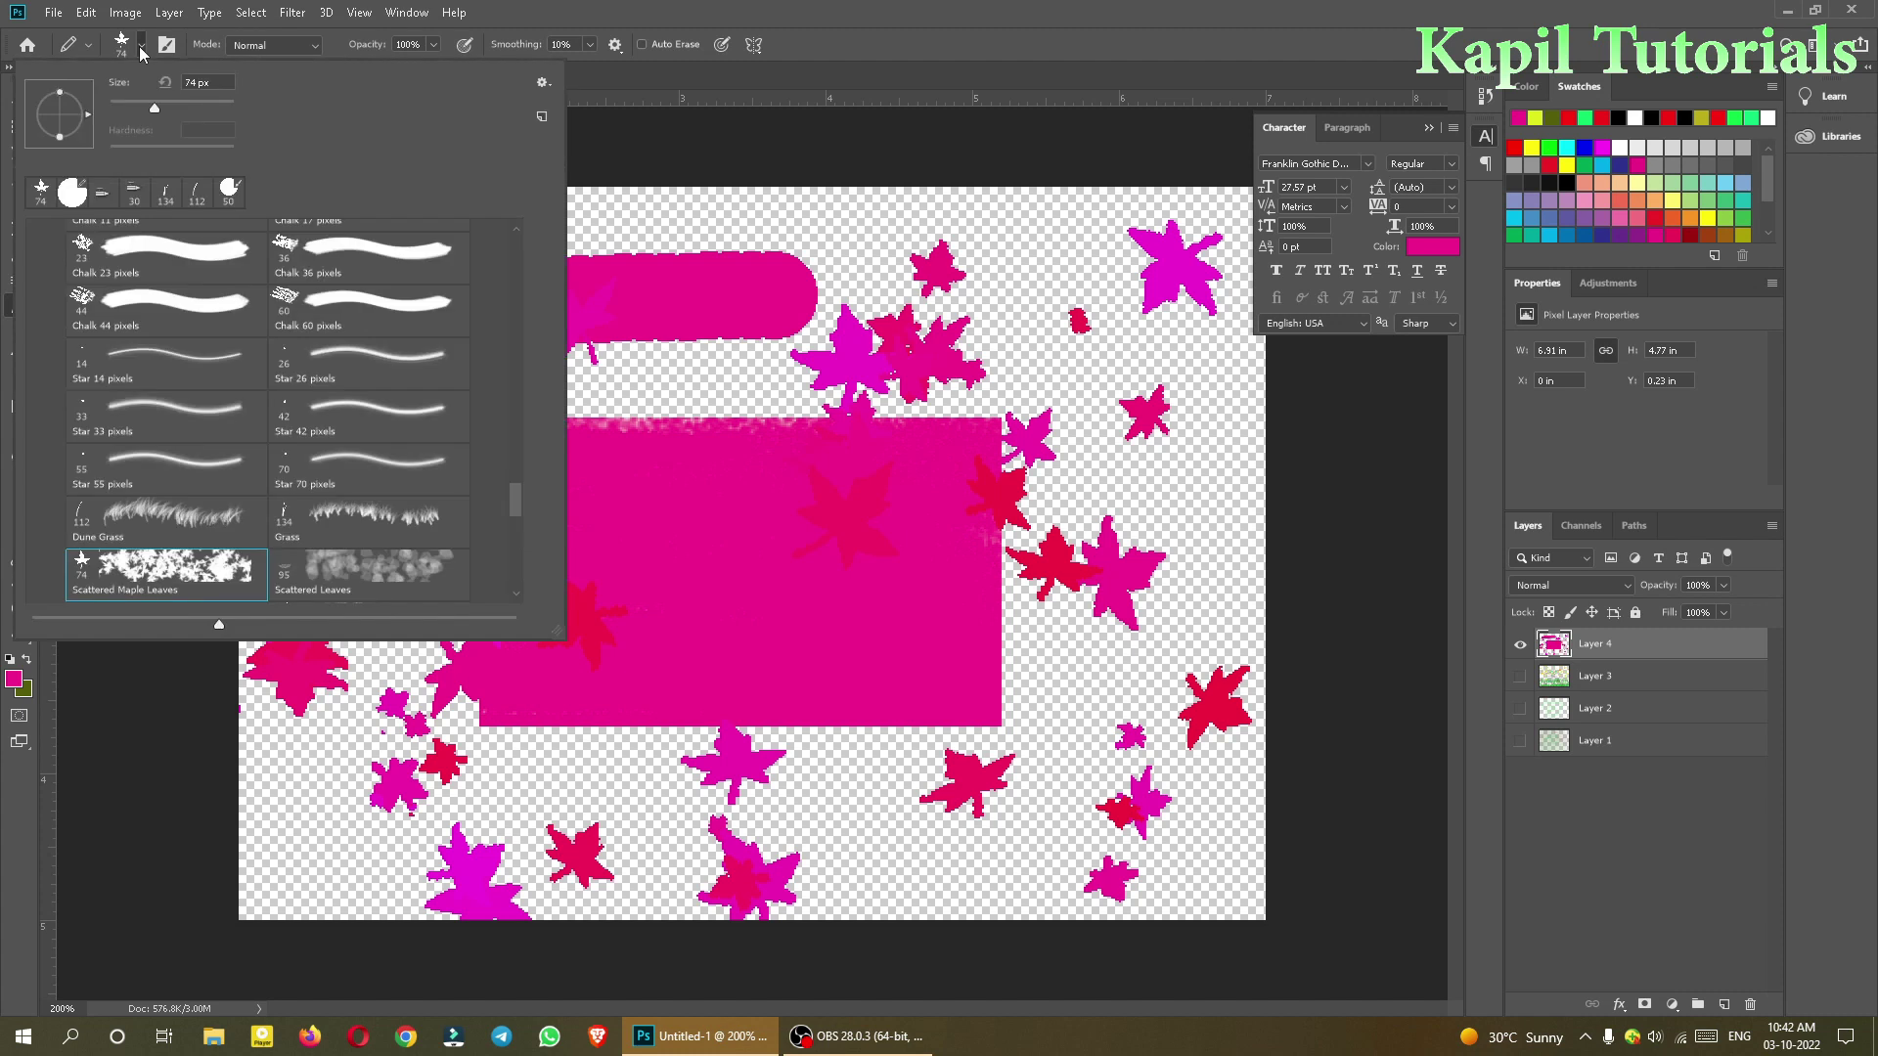
click(142, 45)
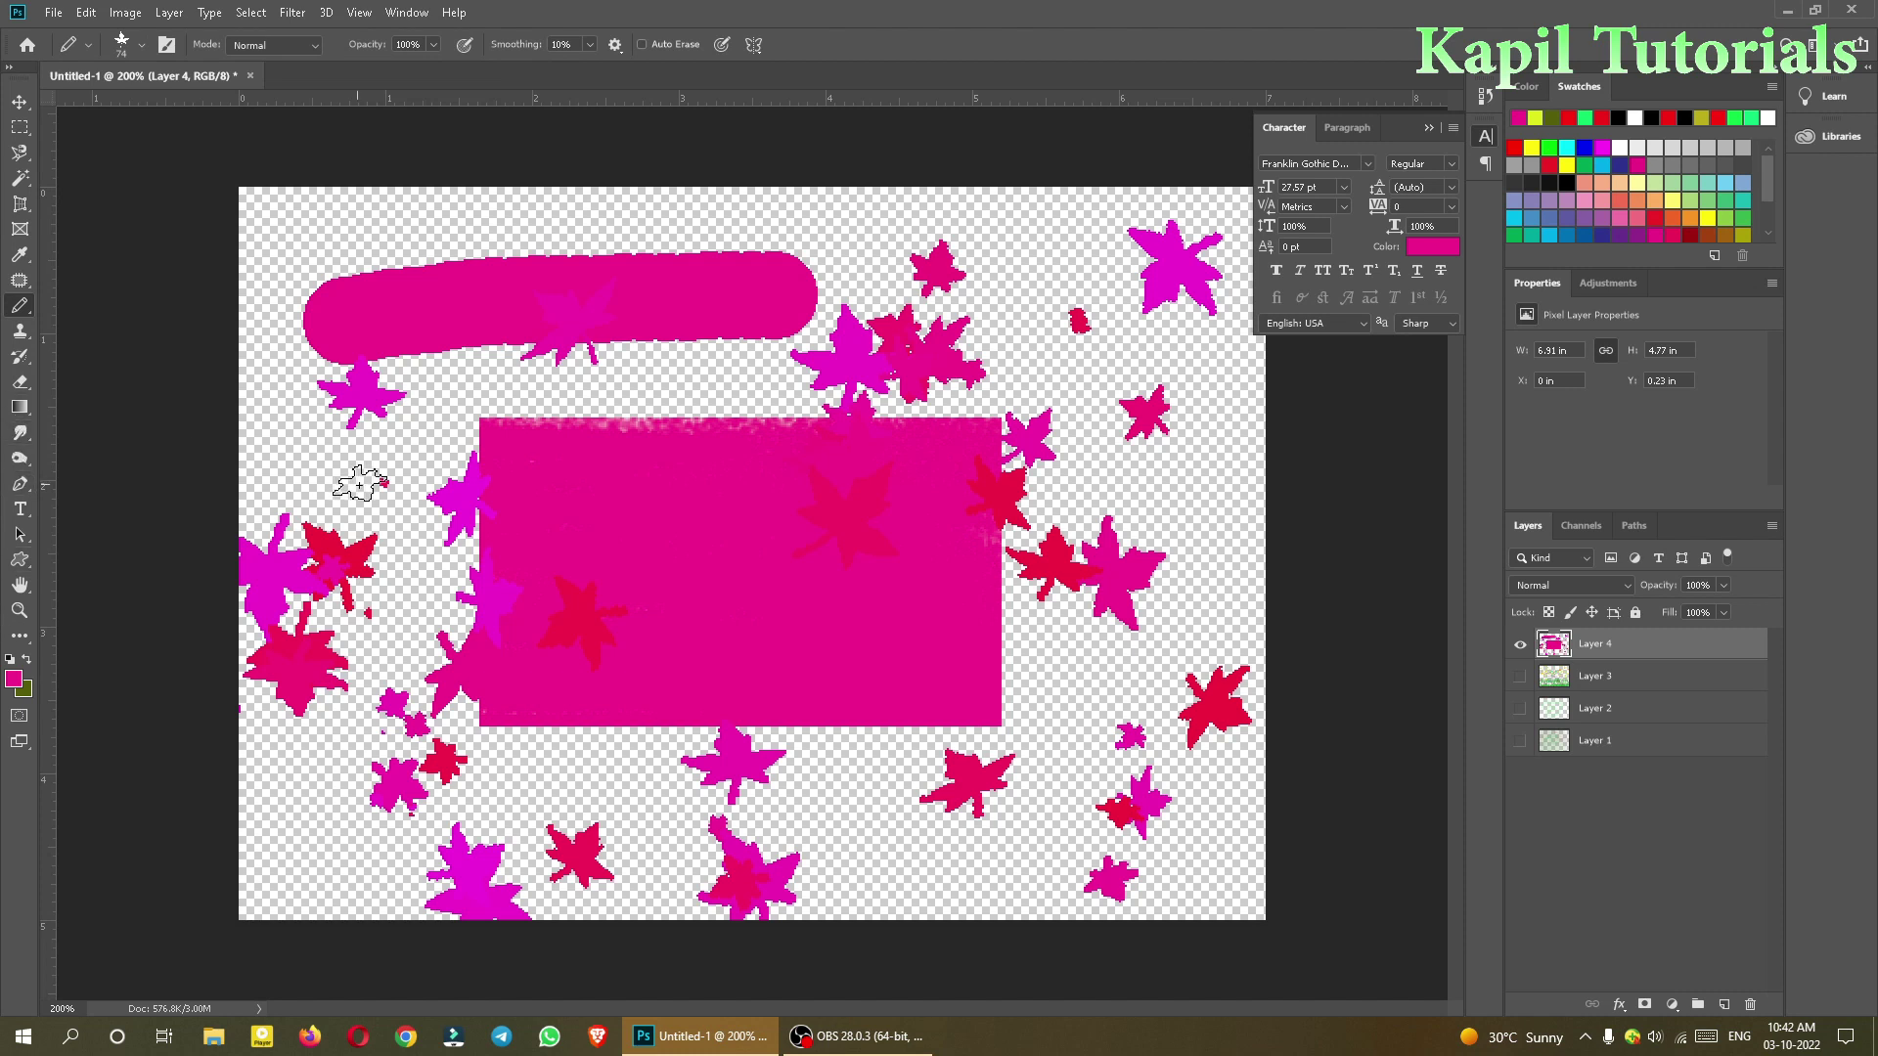
click(142, 46)
scroll(294, 391, down, 5)
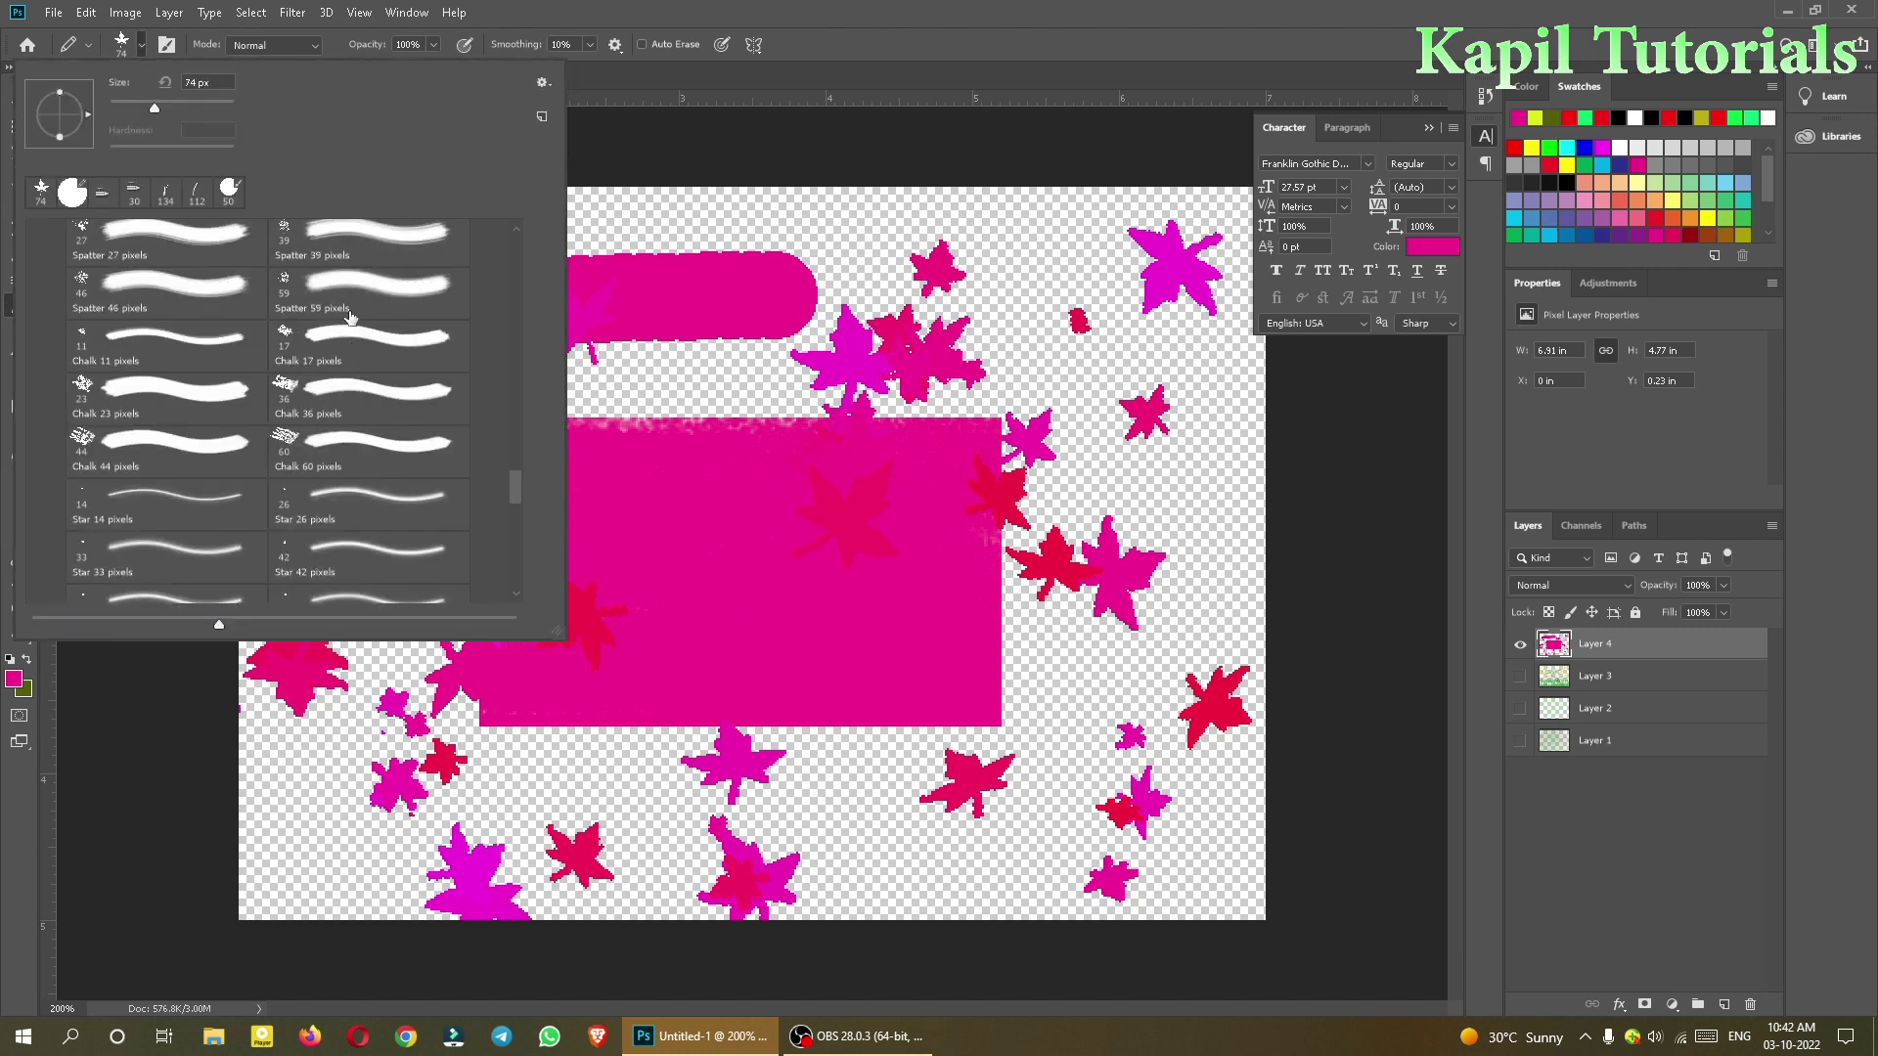
double_click(137, 460)
mouse_move(362, 479)
mouse_down()
mouse_move(753, 380)
mouse_move(1085, 338)
mouse_up()
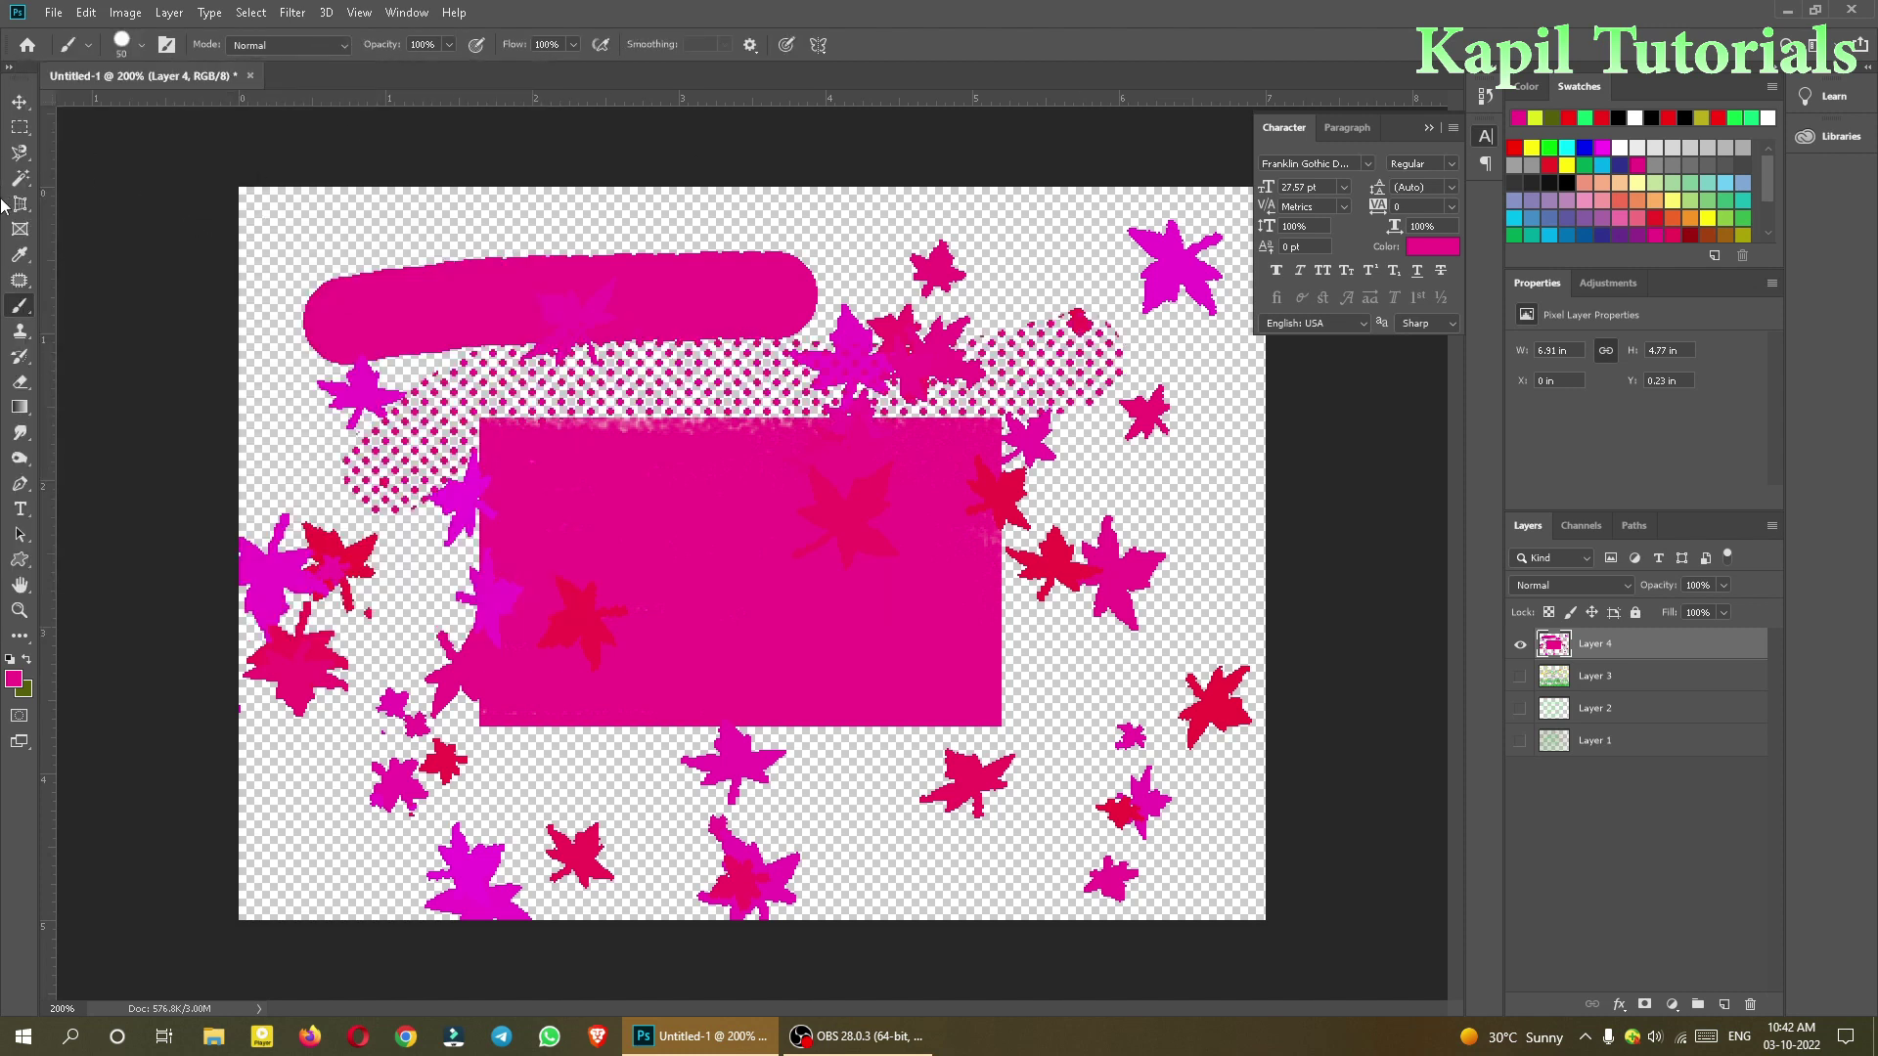
Step: Switch to the Color Replacement Tool and set the foreground color to yellow #f5c01e
right_click(19, 306)
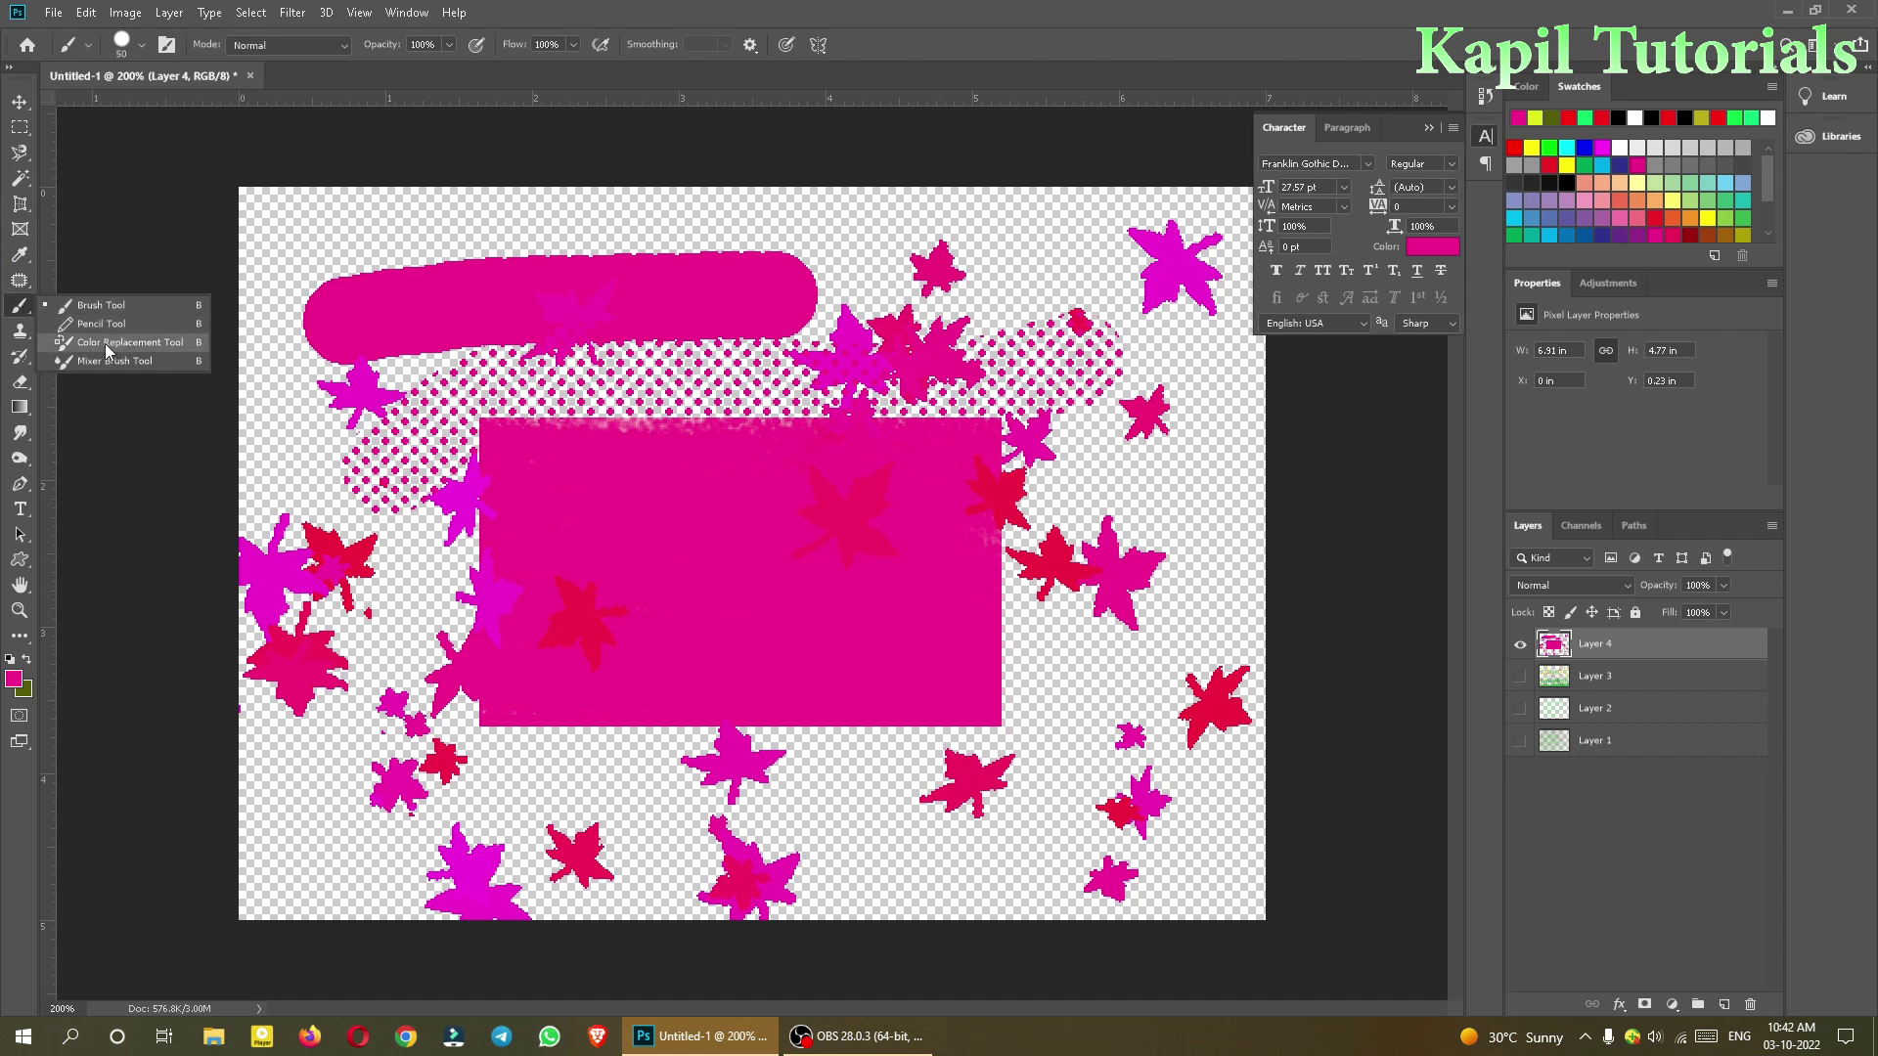
click(90, 345)
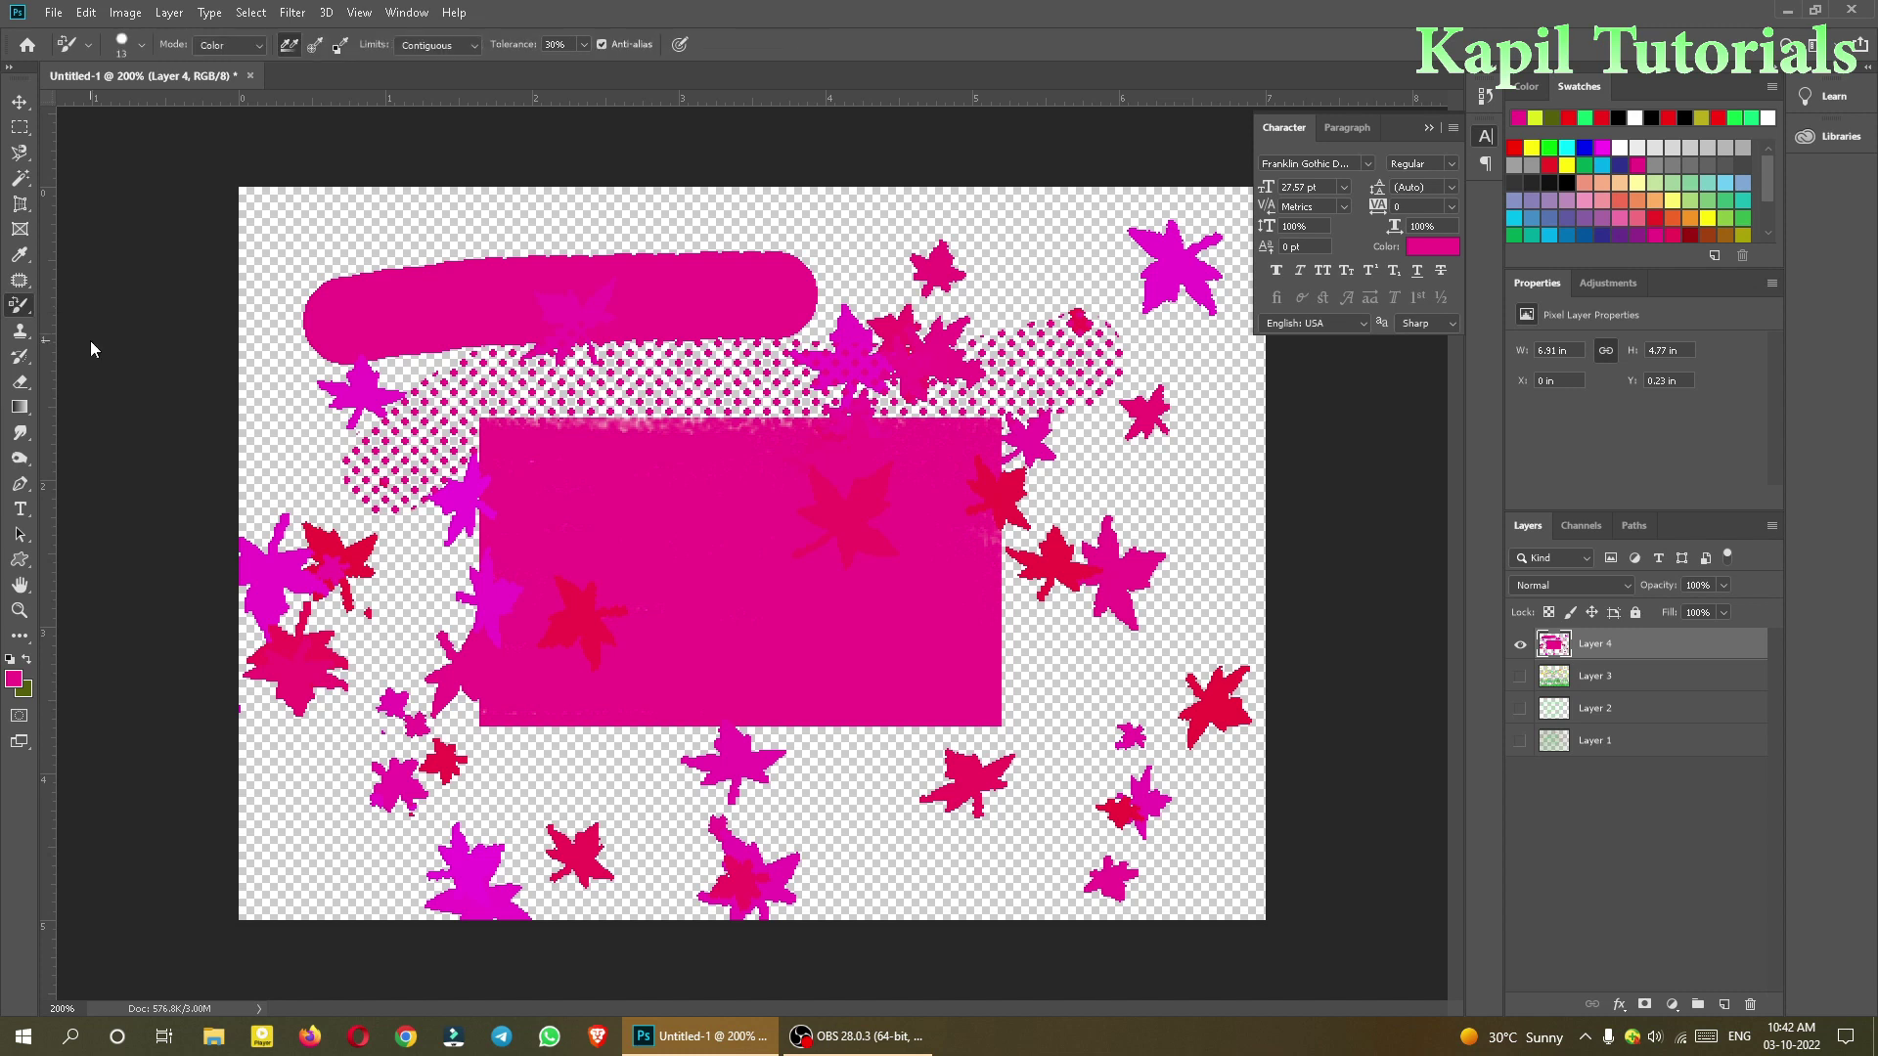
click(12, 677)
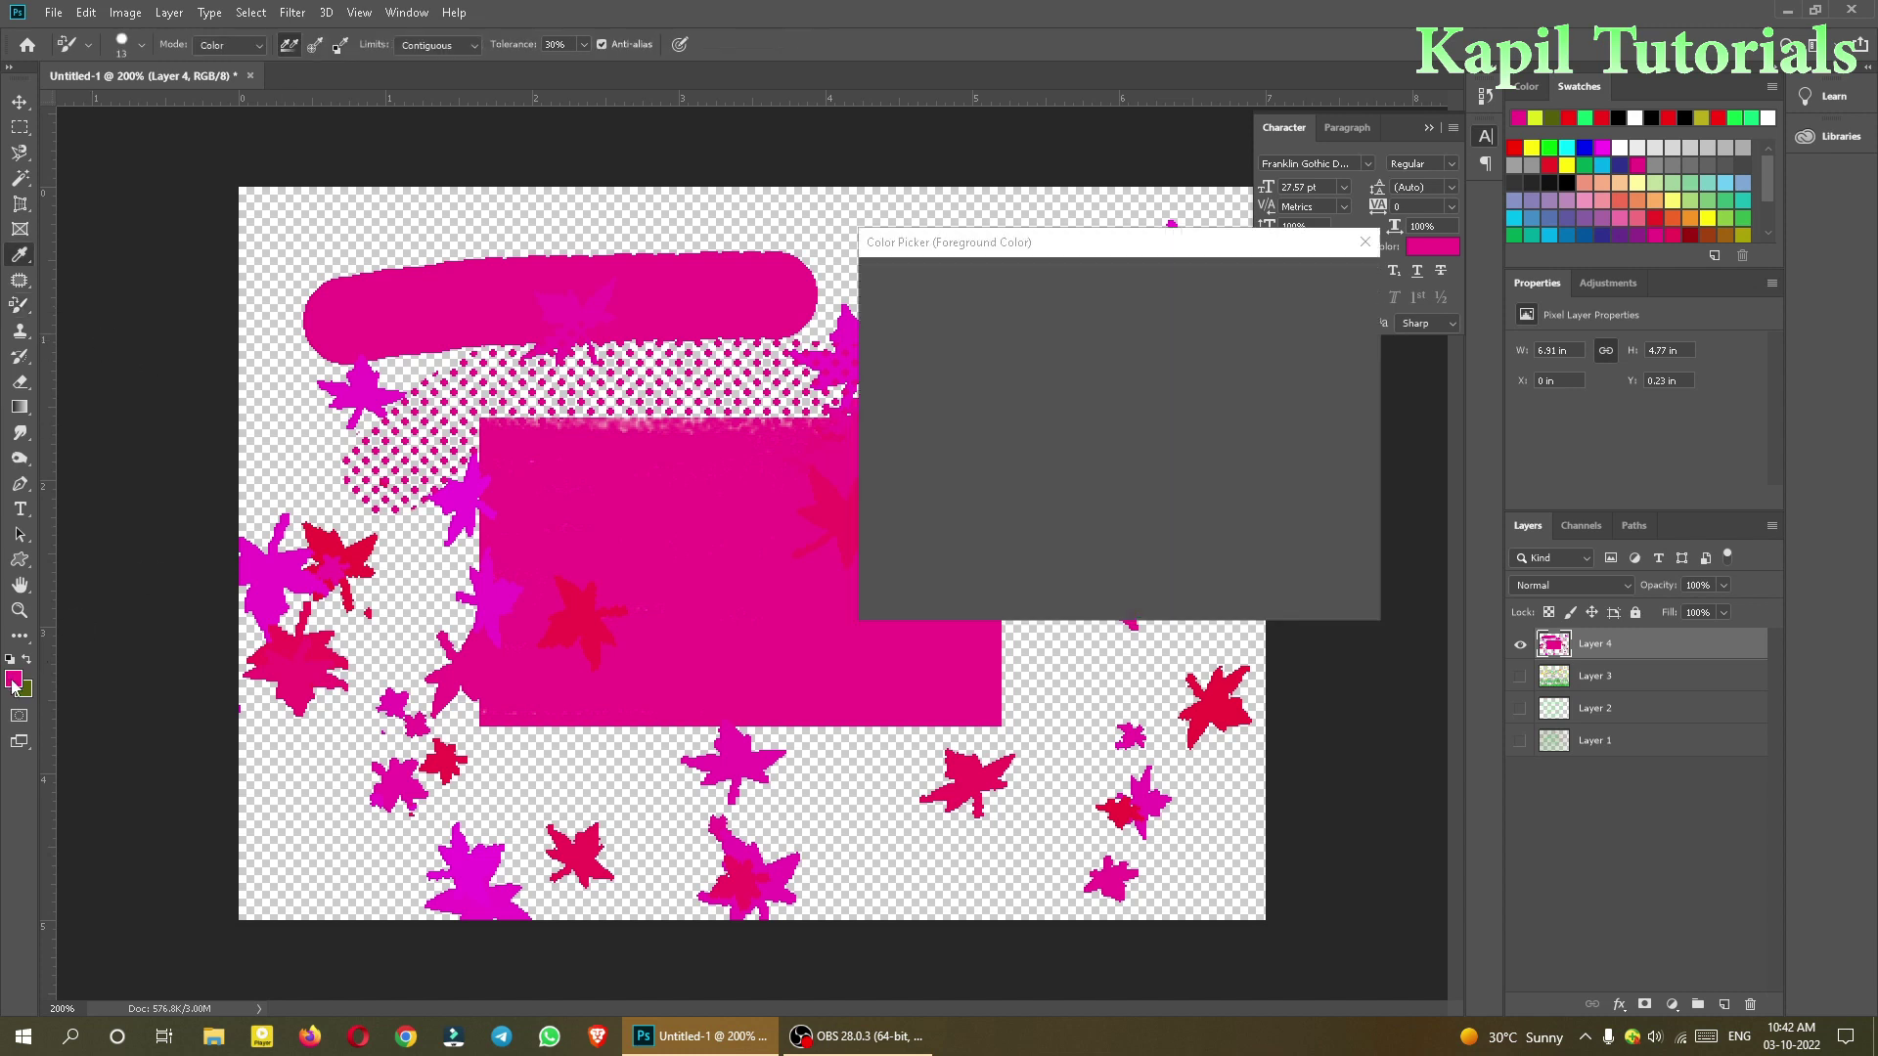
text(f5c01e)
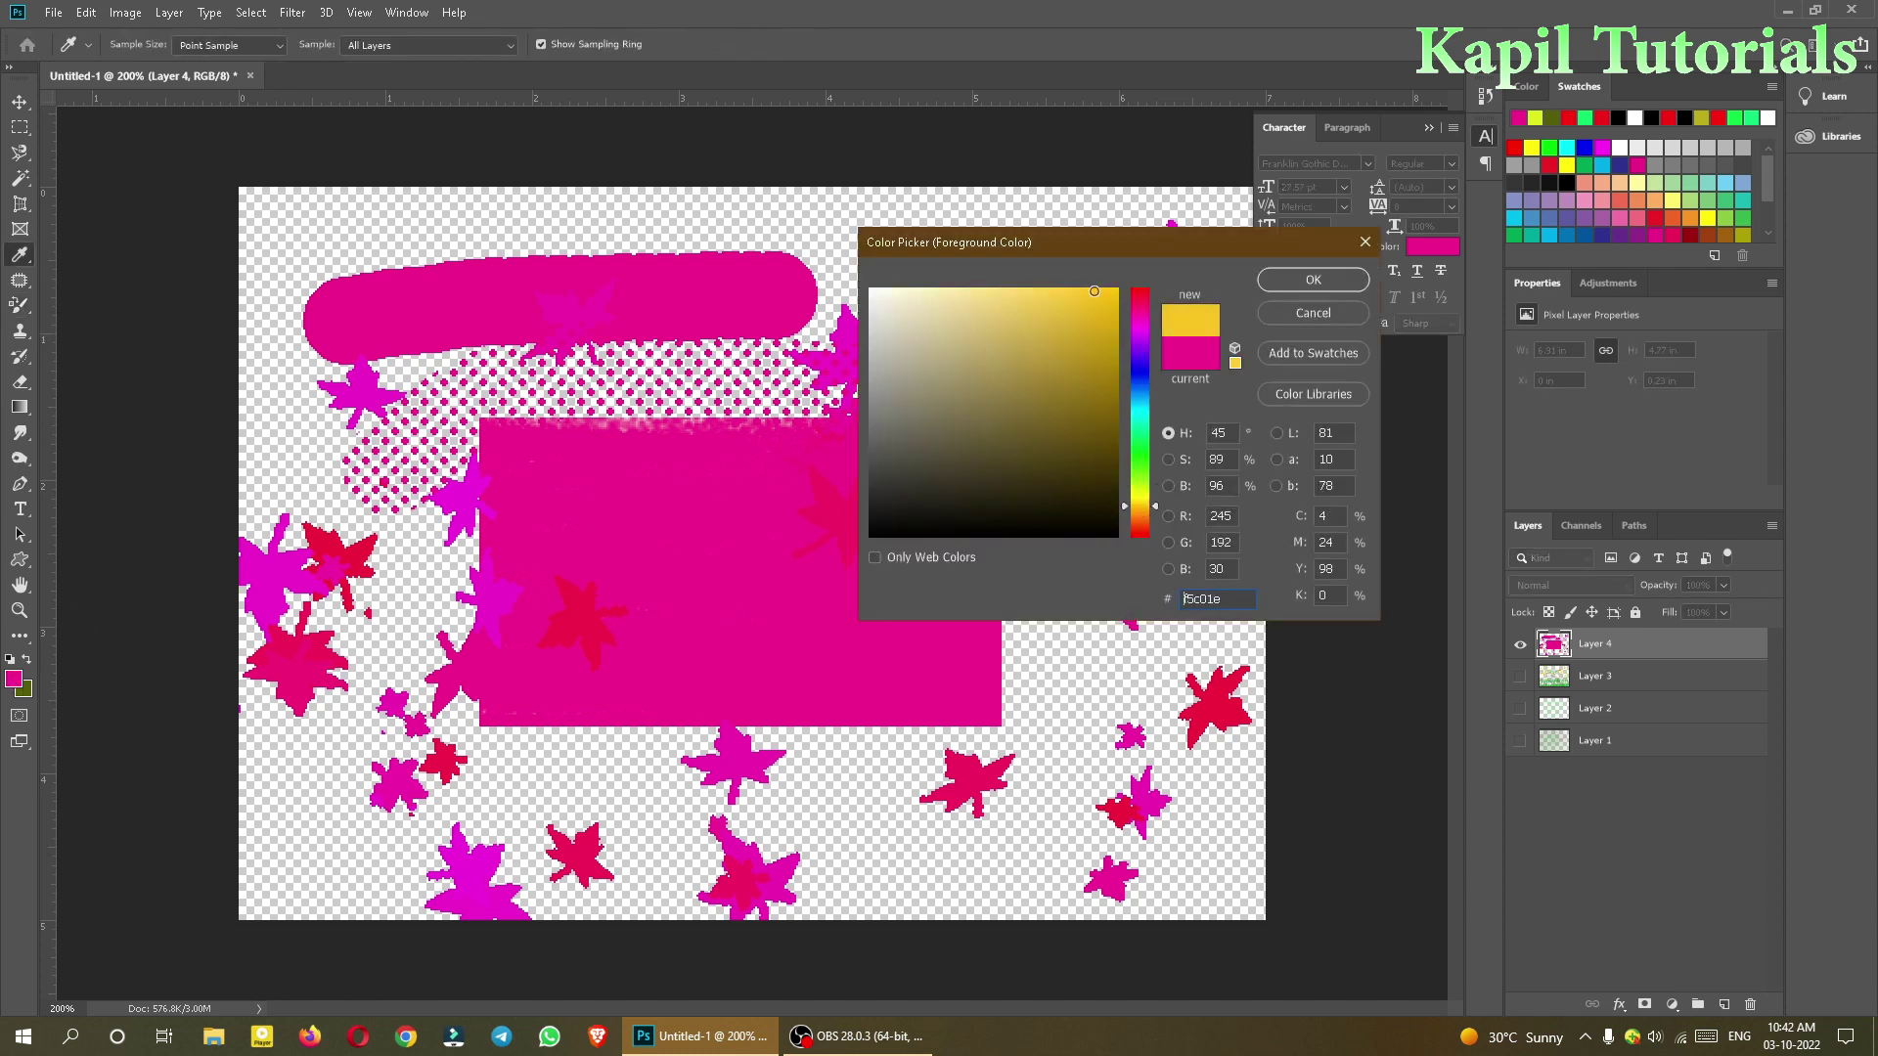
click(1299, 286)
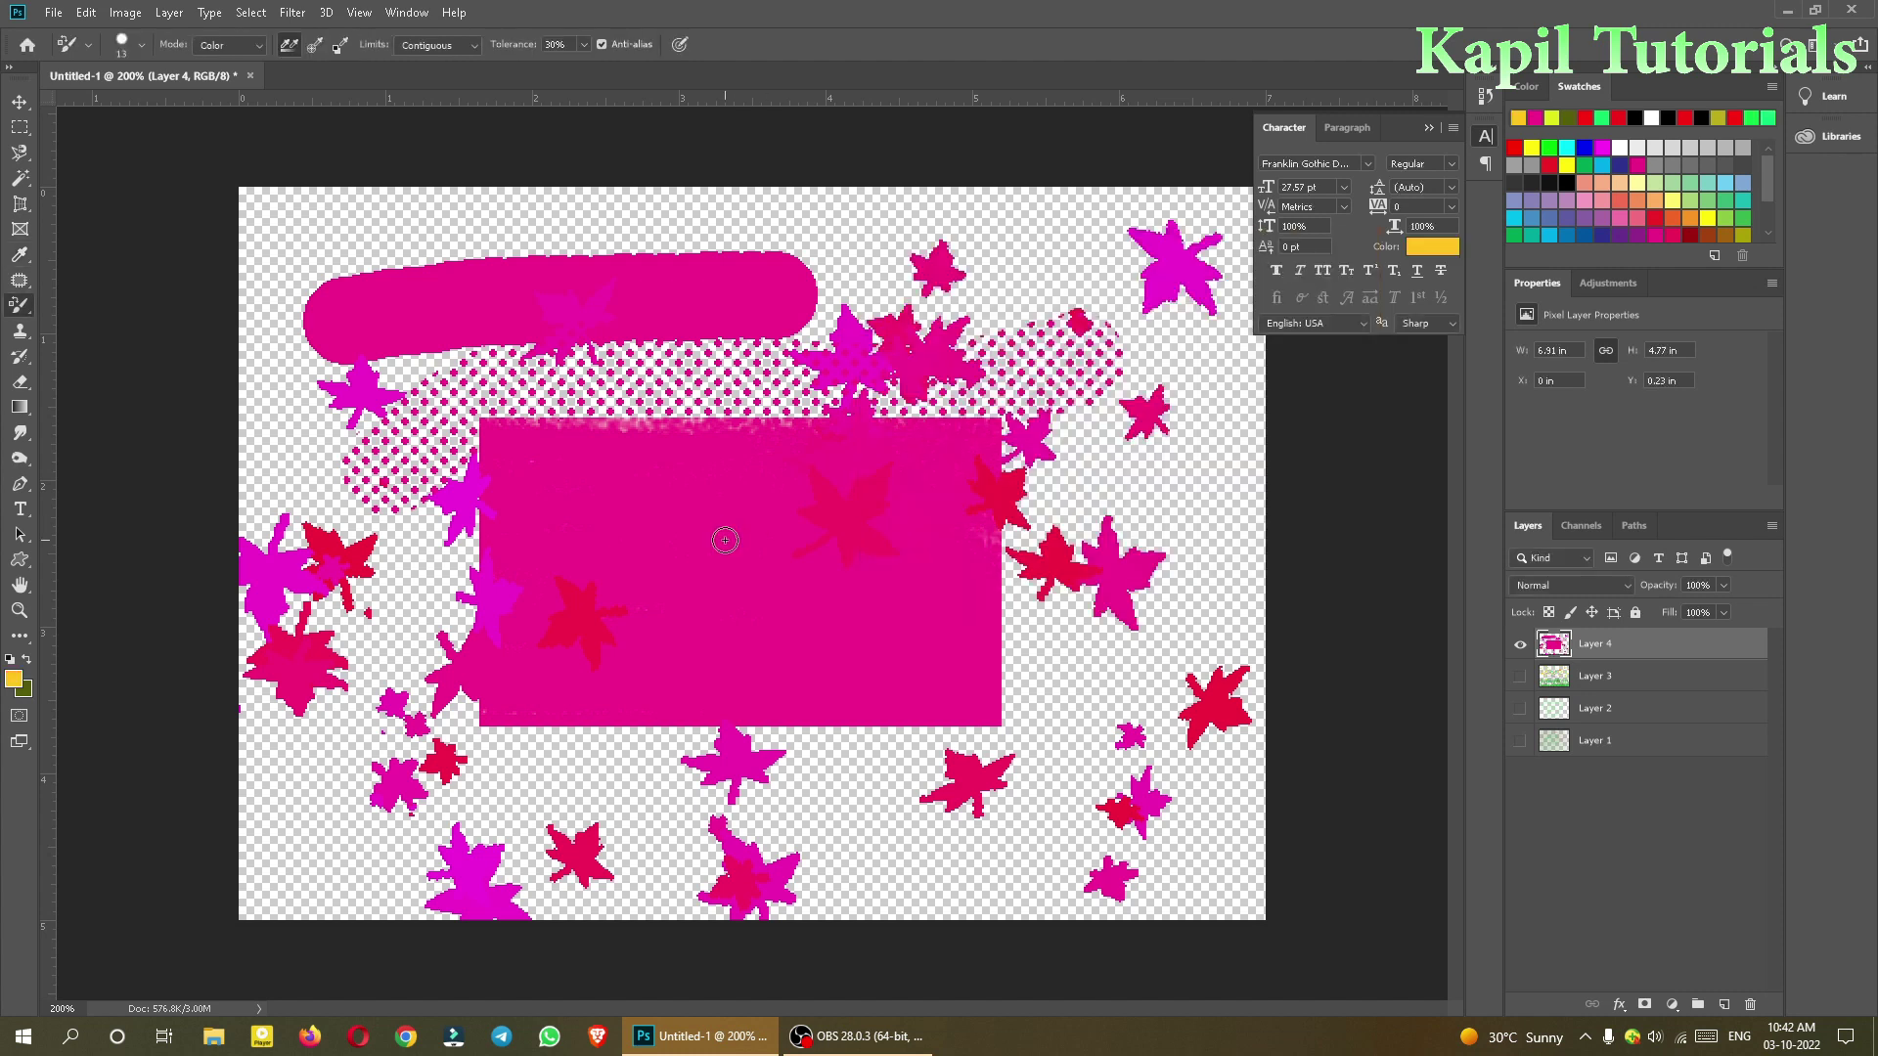
Step: Enlarge the Color Replacement brush to 35 px and recolor the magenta rectangle with the yellow foreground color
key(])
key(])
key(])
mouse_move(725, 548)
mouse_down()
mouse_move(602, 551)
mouse_move(920, 502)
mouse_move(541, 495)
mouse_move(821, 462)
mouse_move(497, 449)
mouse_move(751, 436)
mouse_move(405, 460)
mouse_move(440, 515)
mouse_move(481, 529)
mouse_move(475, 554)
mouse_move(562, 617)
mouse_move(572, 649)
mouse_move(520, 705)
mouse_move(973, 705)
mouse_move(751, 708)
mouse_move(964, 679)
mouse_move(604, 655)
mouse_move(796, 642)
mouse_move(622, 608)
mouse_move(985, 597)
mouse_move(988, 568)
mouse_move(888, 540)
mouse_move(705, 530)
mouse_move(968, 520)
mouse_move(1031, 490)
mouse_move(847, 446)
mouse_move(1053, 433)
mouse_move(966, 507)
mouse_move(921, 466)
mouse_up()
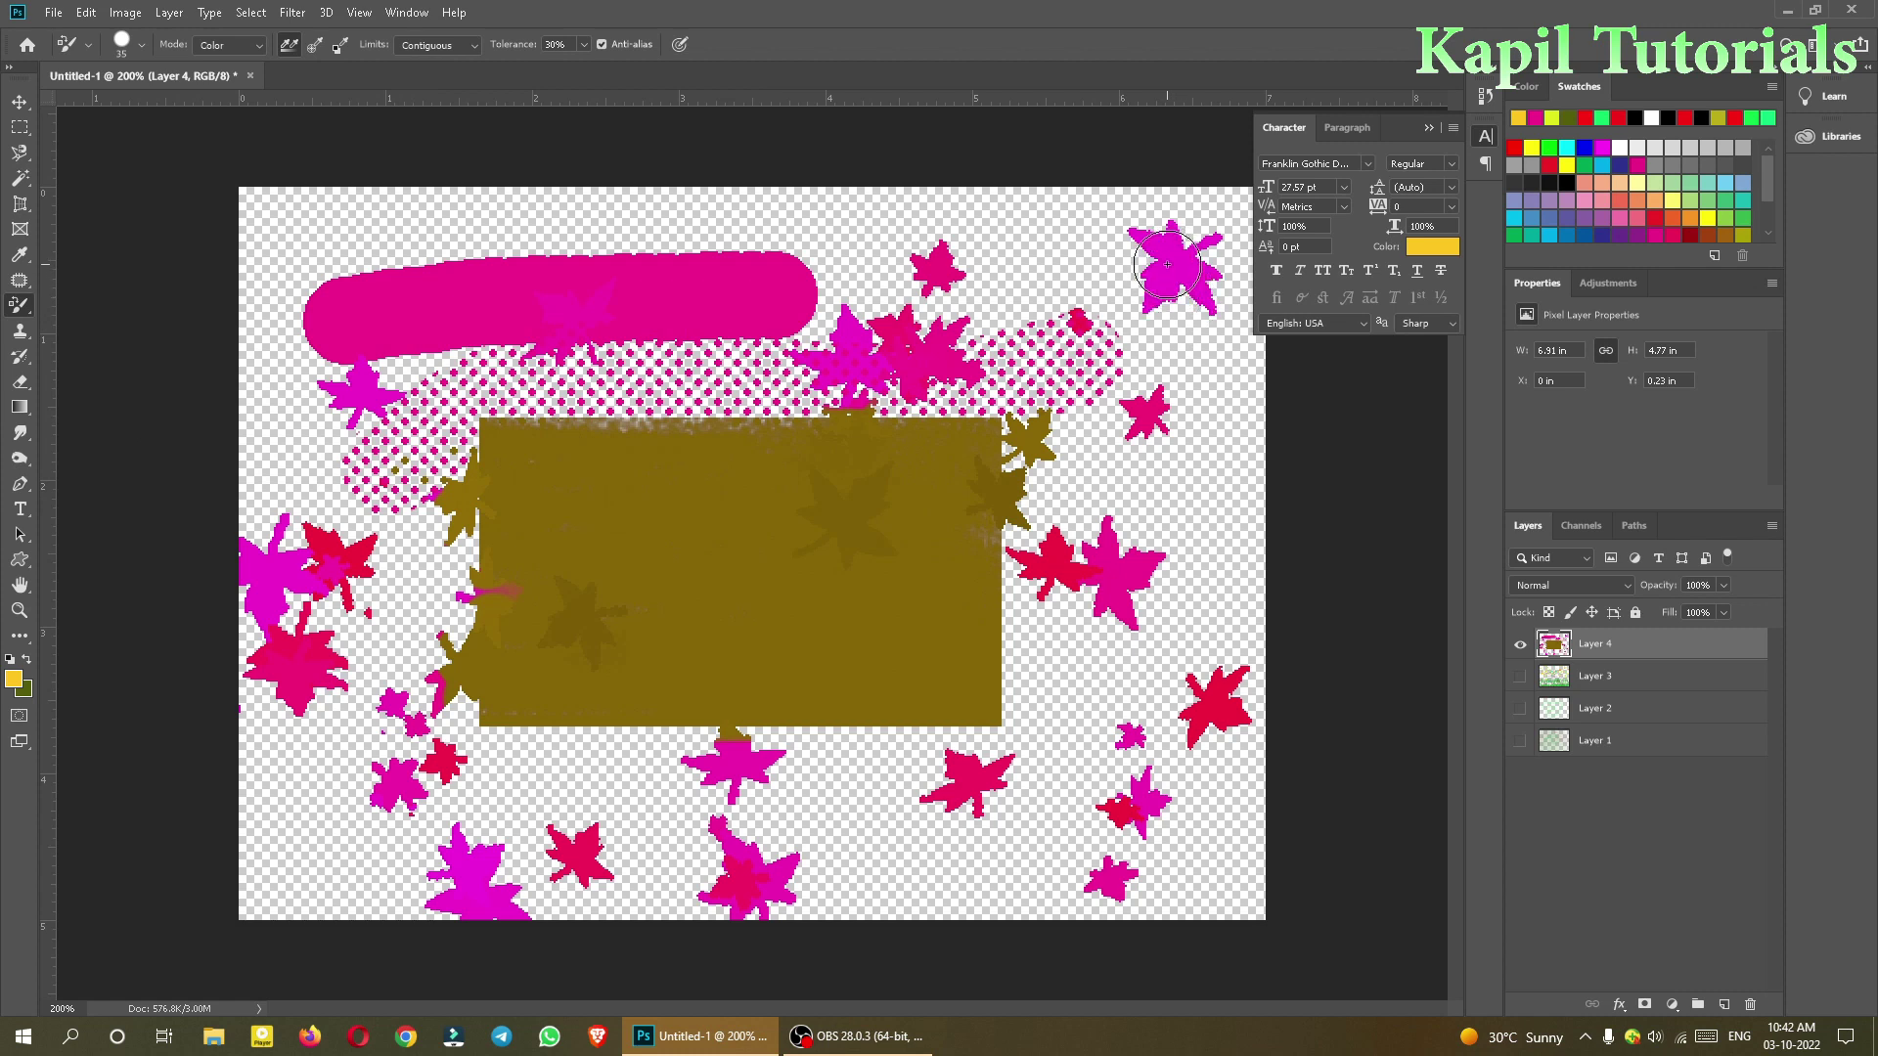
Step: Set the foreground color to bright green and recolor the maple leaf in the canvas's upper-right corner with the Color Replacement Tool
click(13, 679)
click(1140, 455)
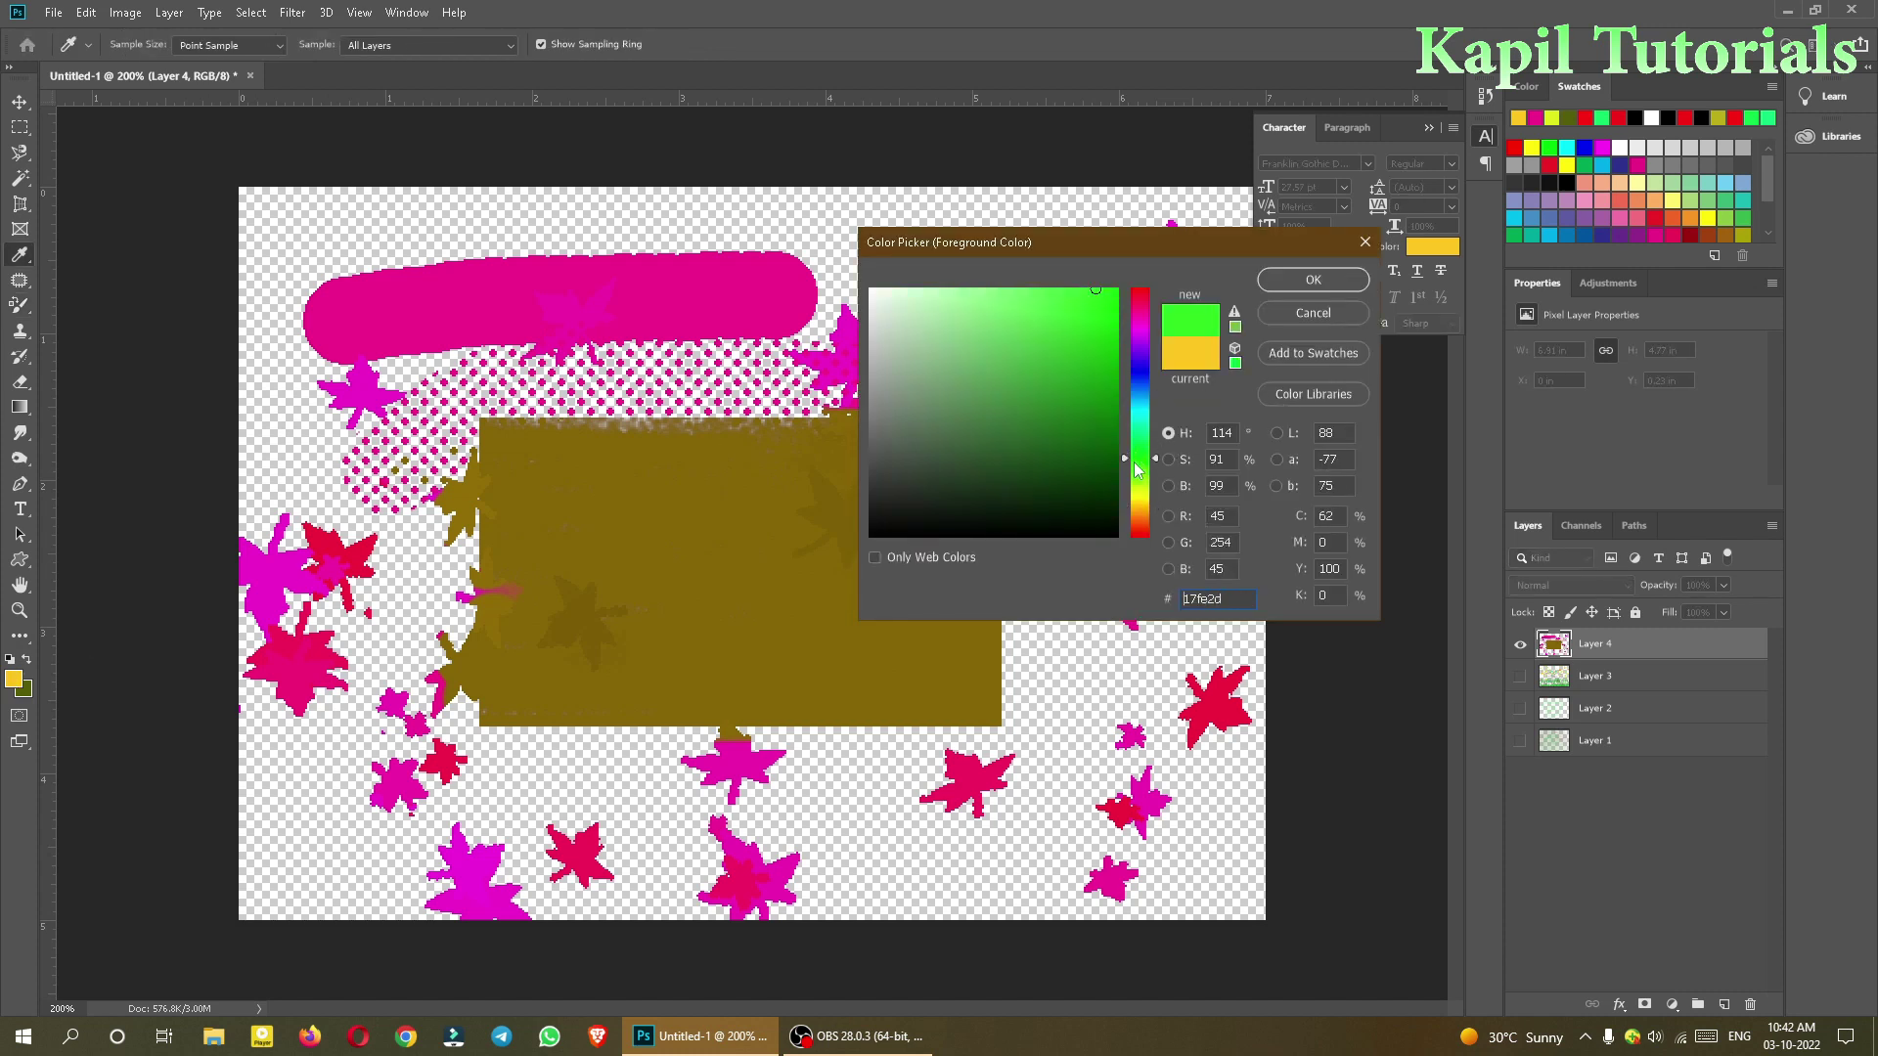
click(1295, 280)
mouse_move(1164, 294)
mouse_down()
mouse_move(1171, 232)
mouse_move(1163, 250)
mouse_move(1213, 312)
mouse_move(1203, 226)
mouse_move(1217, 234)
mouse_move(1129, 227)
mouse_move(1207, 309)
mouse_up()
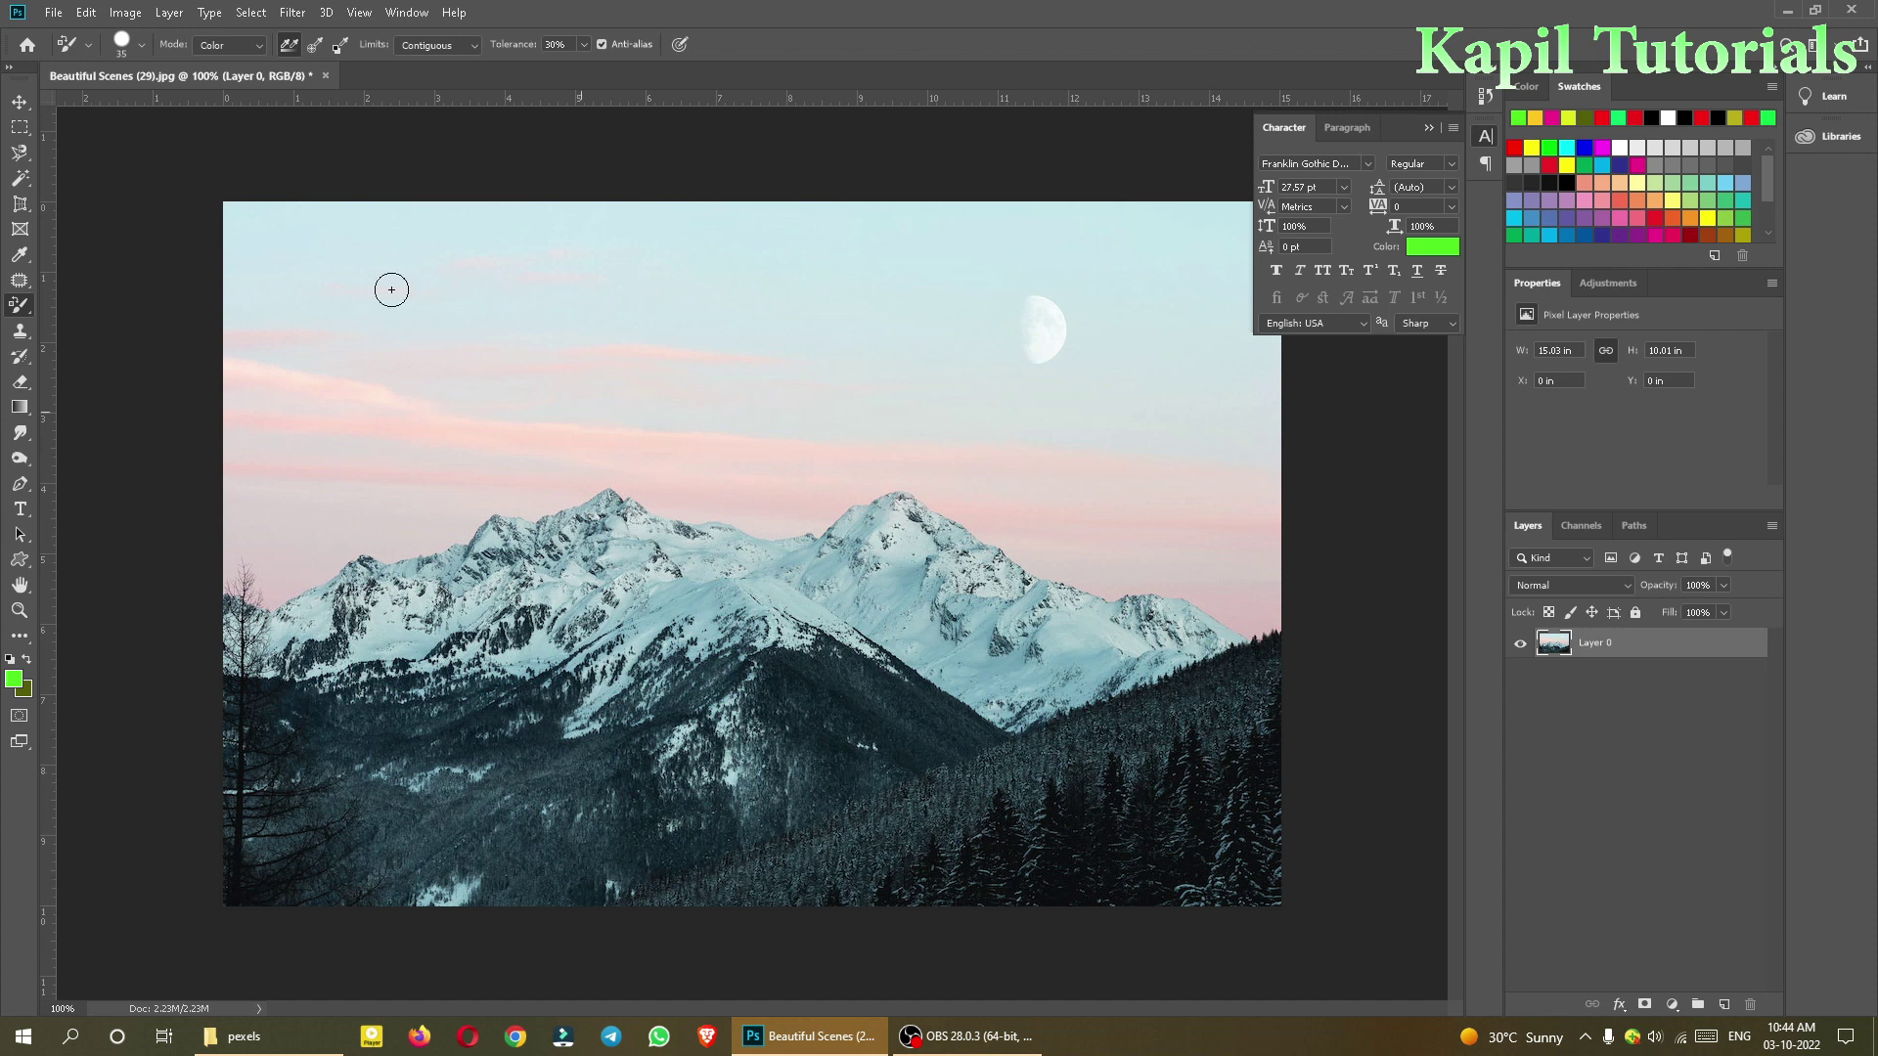
Step: Select the entire sky above the mountains in the Beautiful Scenes (29).jpg photo with the Quick Selection Tool
right_click(23, 306)
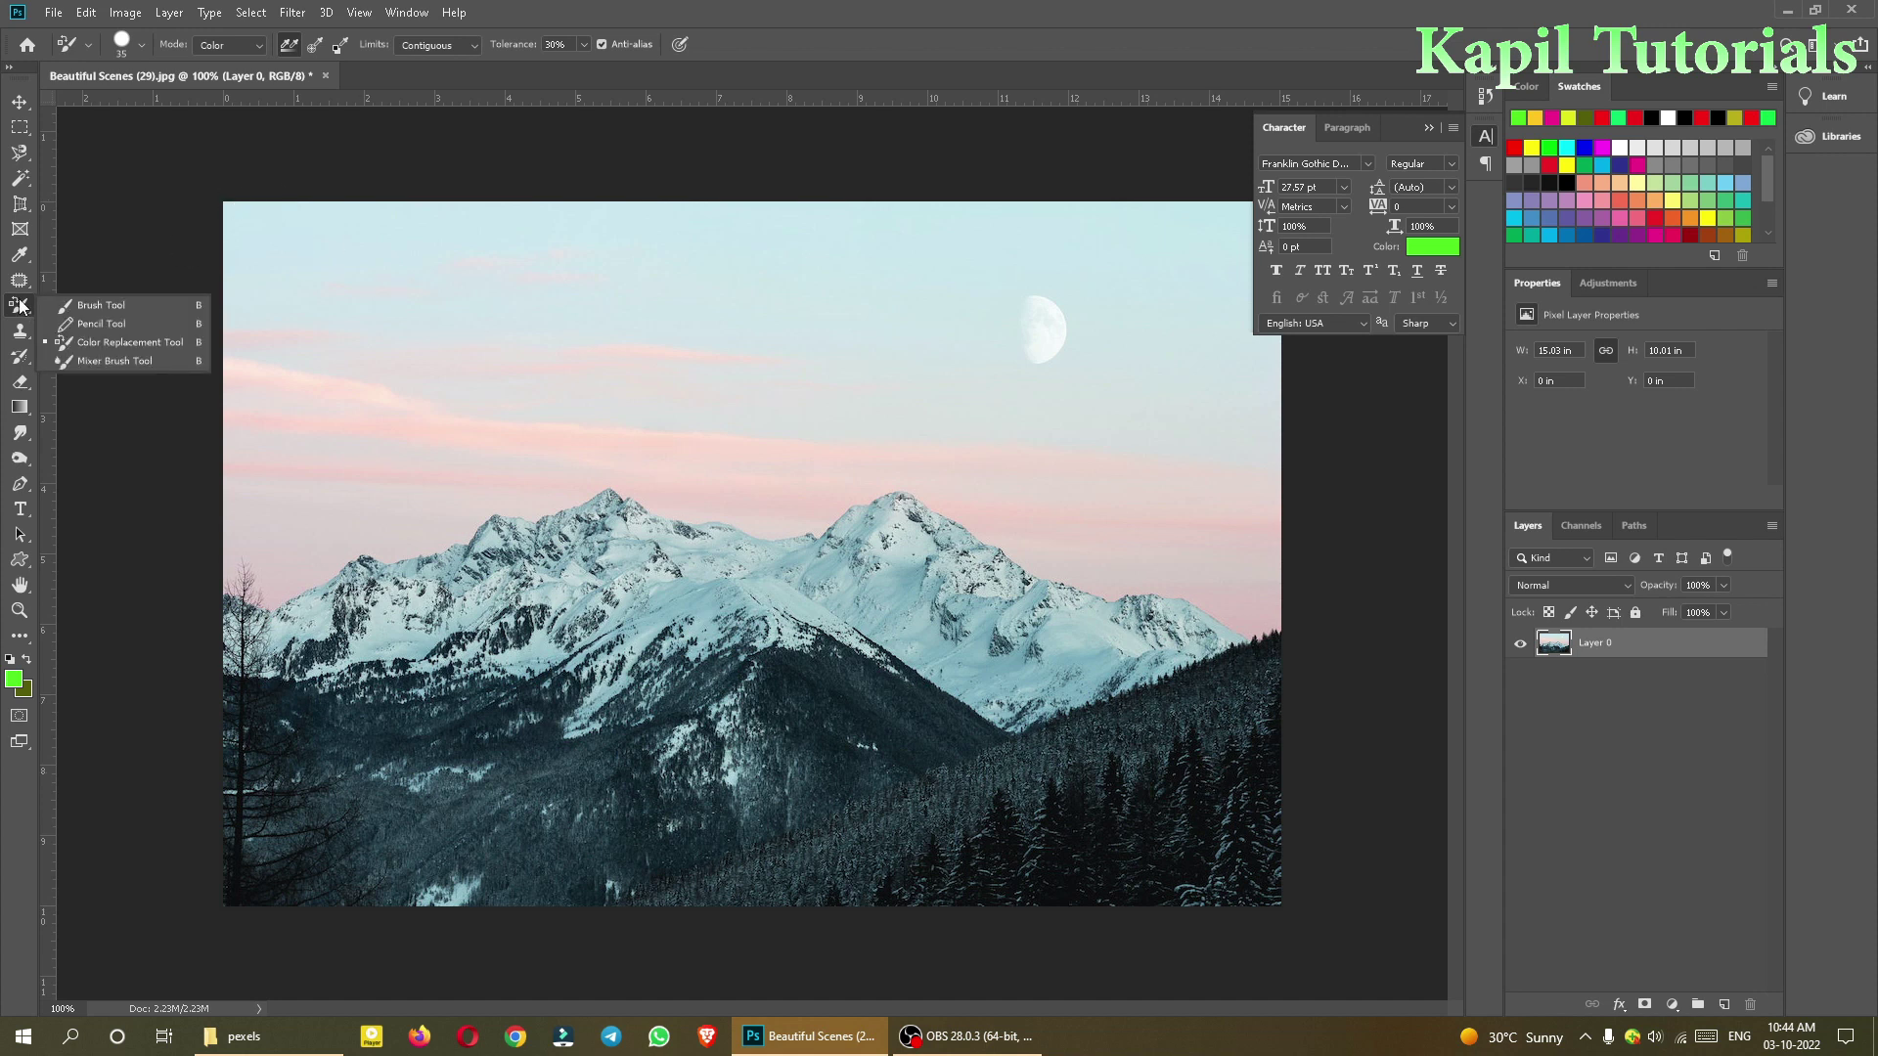
click(114, 342)
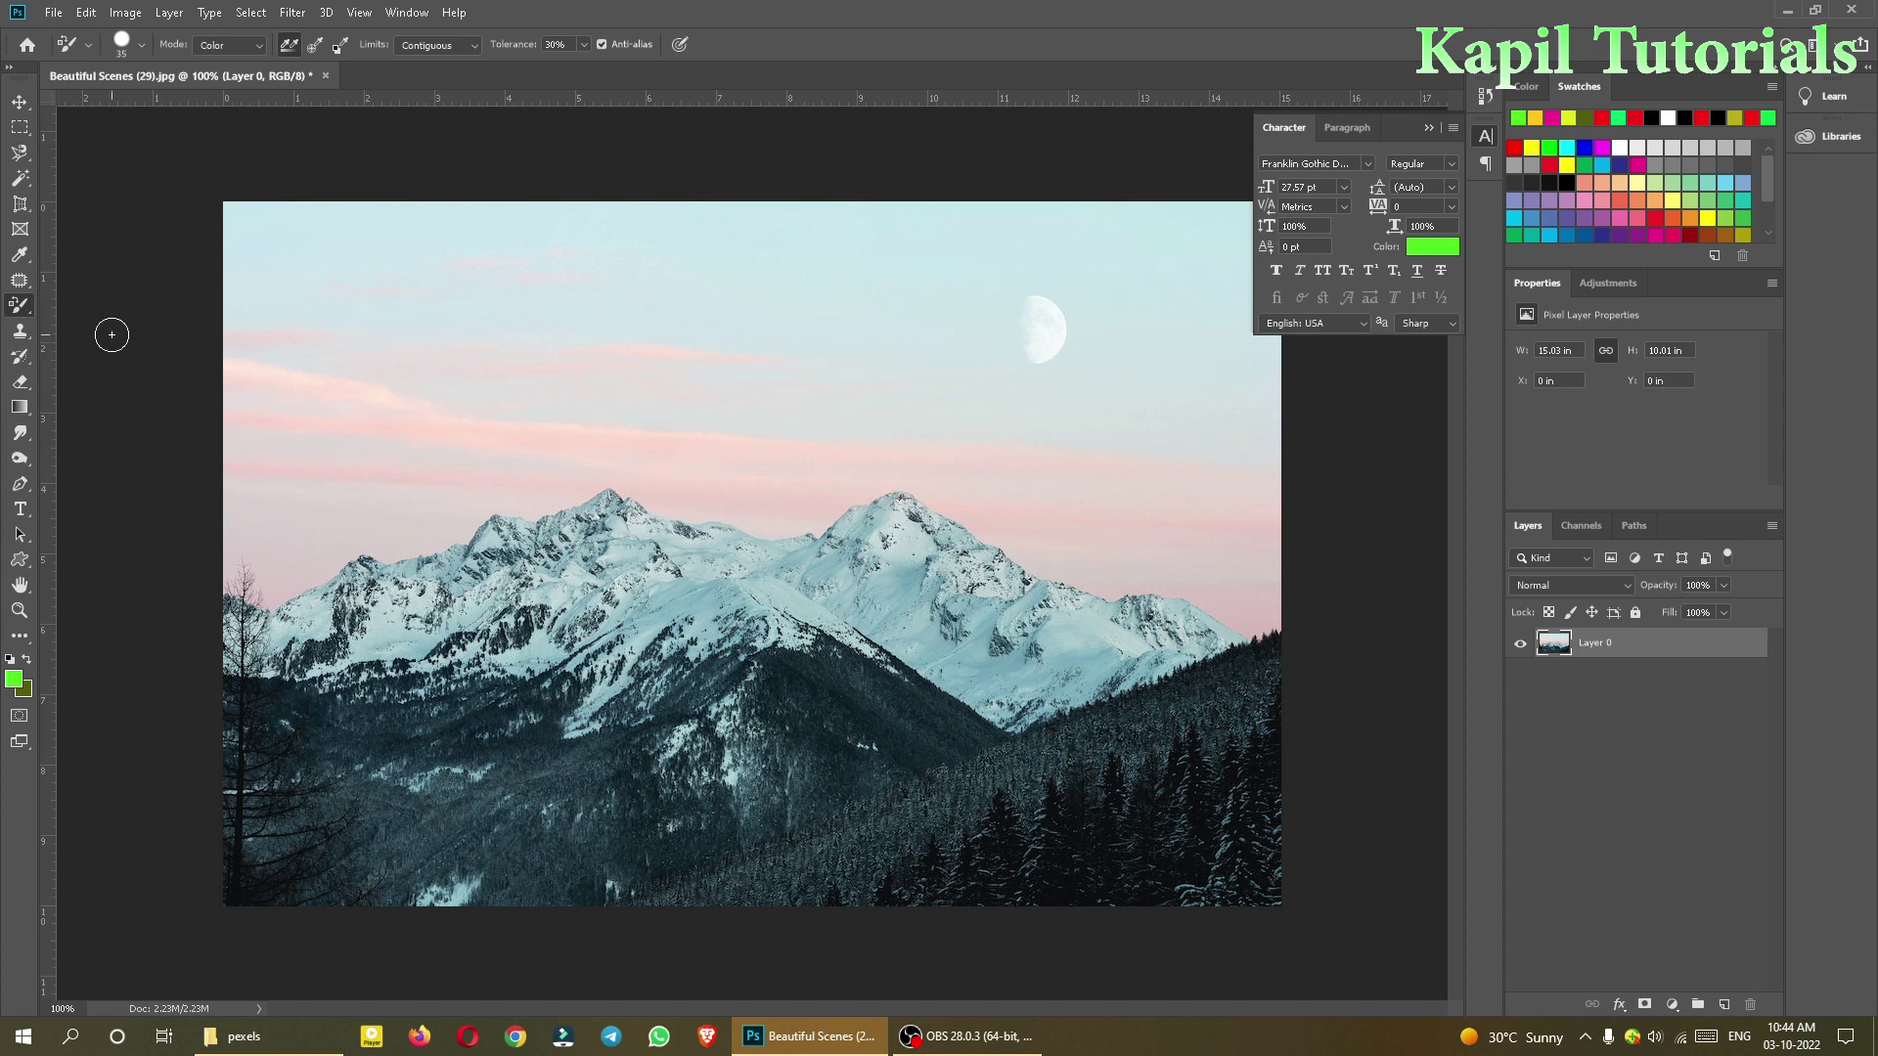
click(15, 183)
right_click(13, 187)
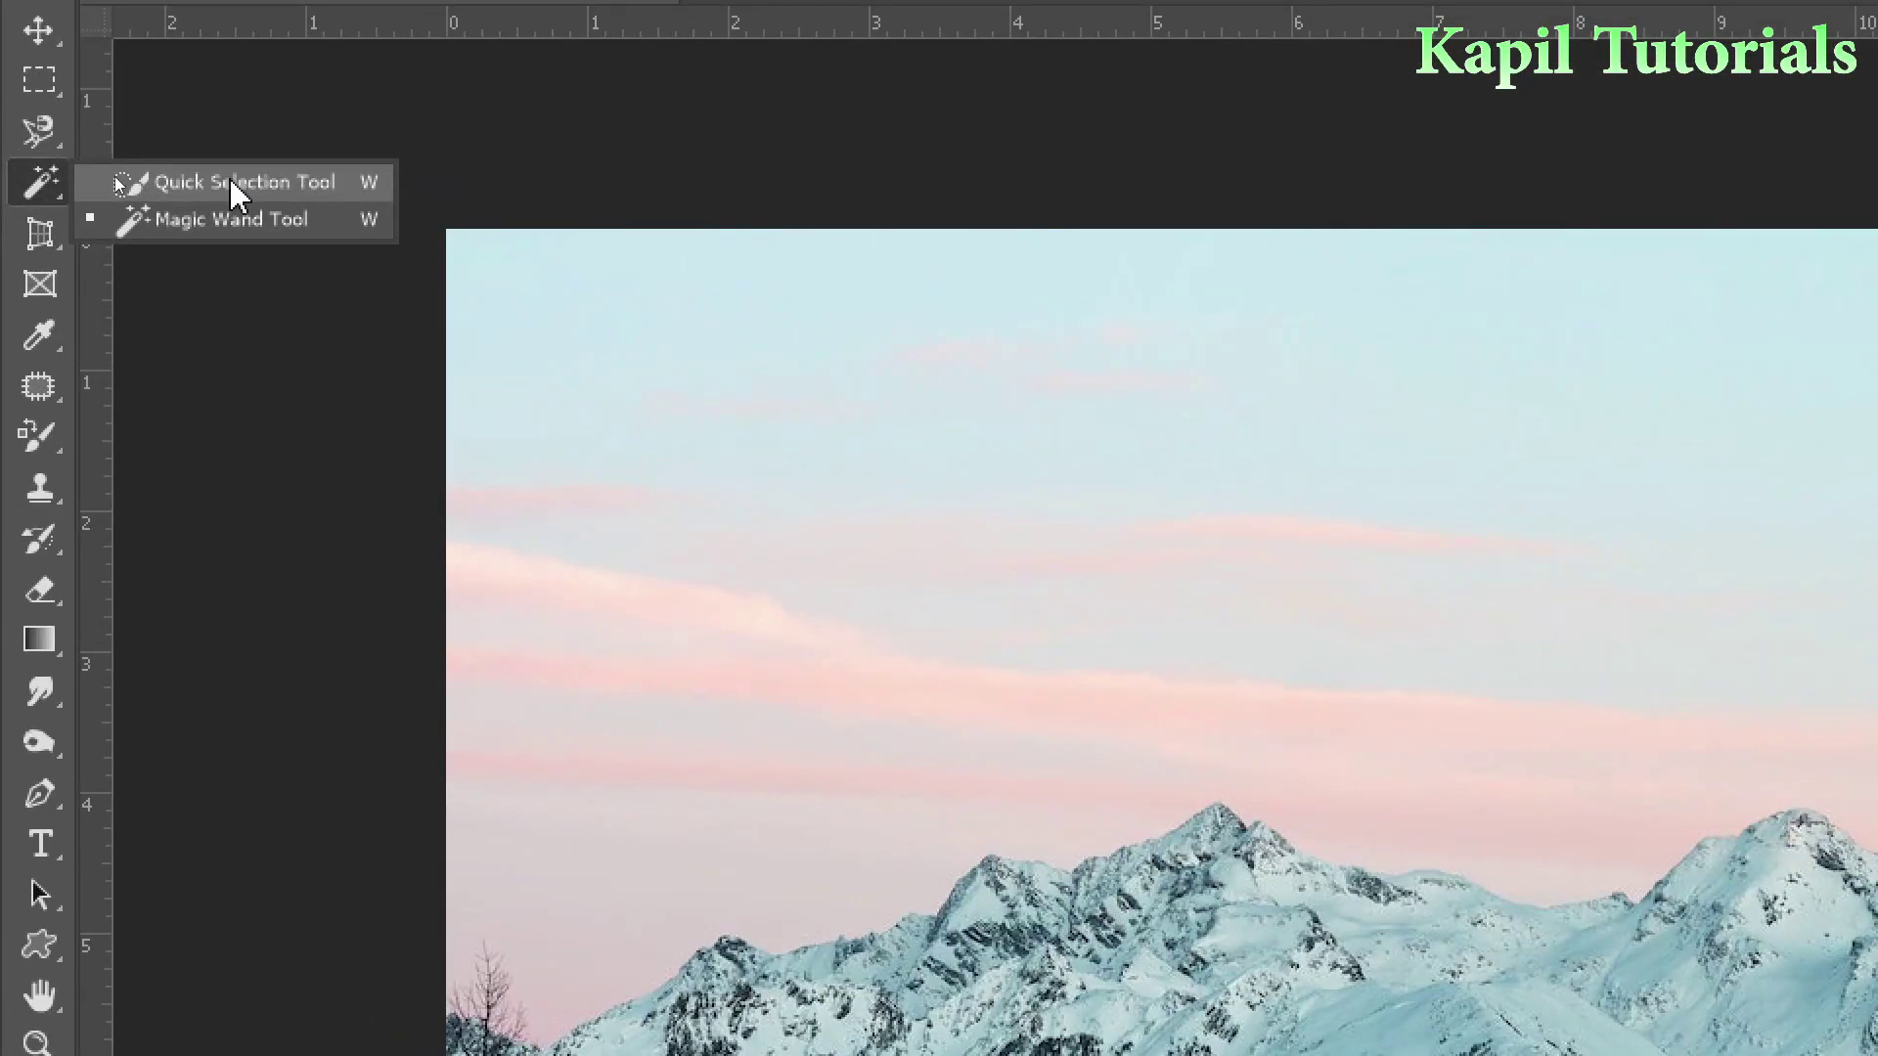
click(237, 186)
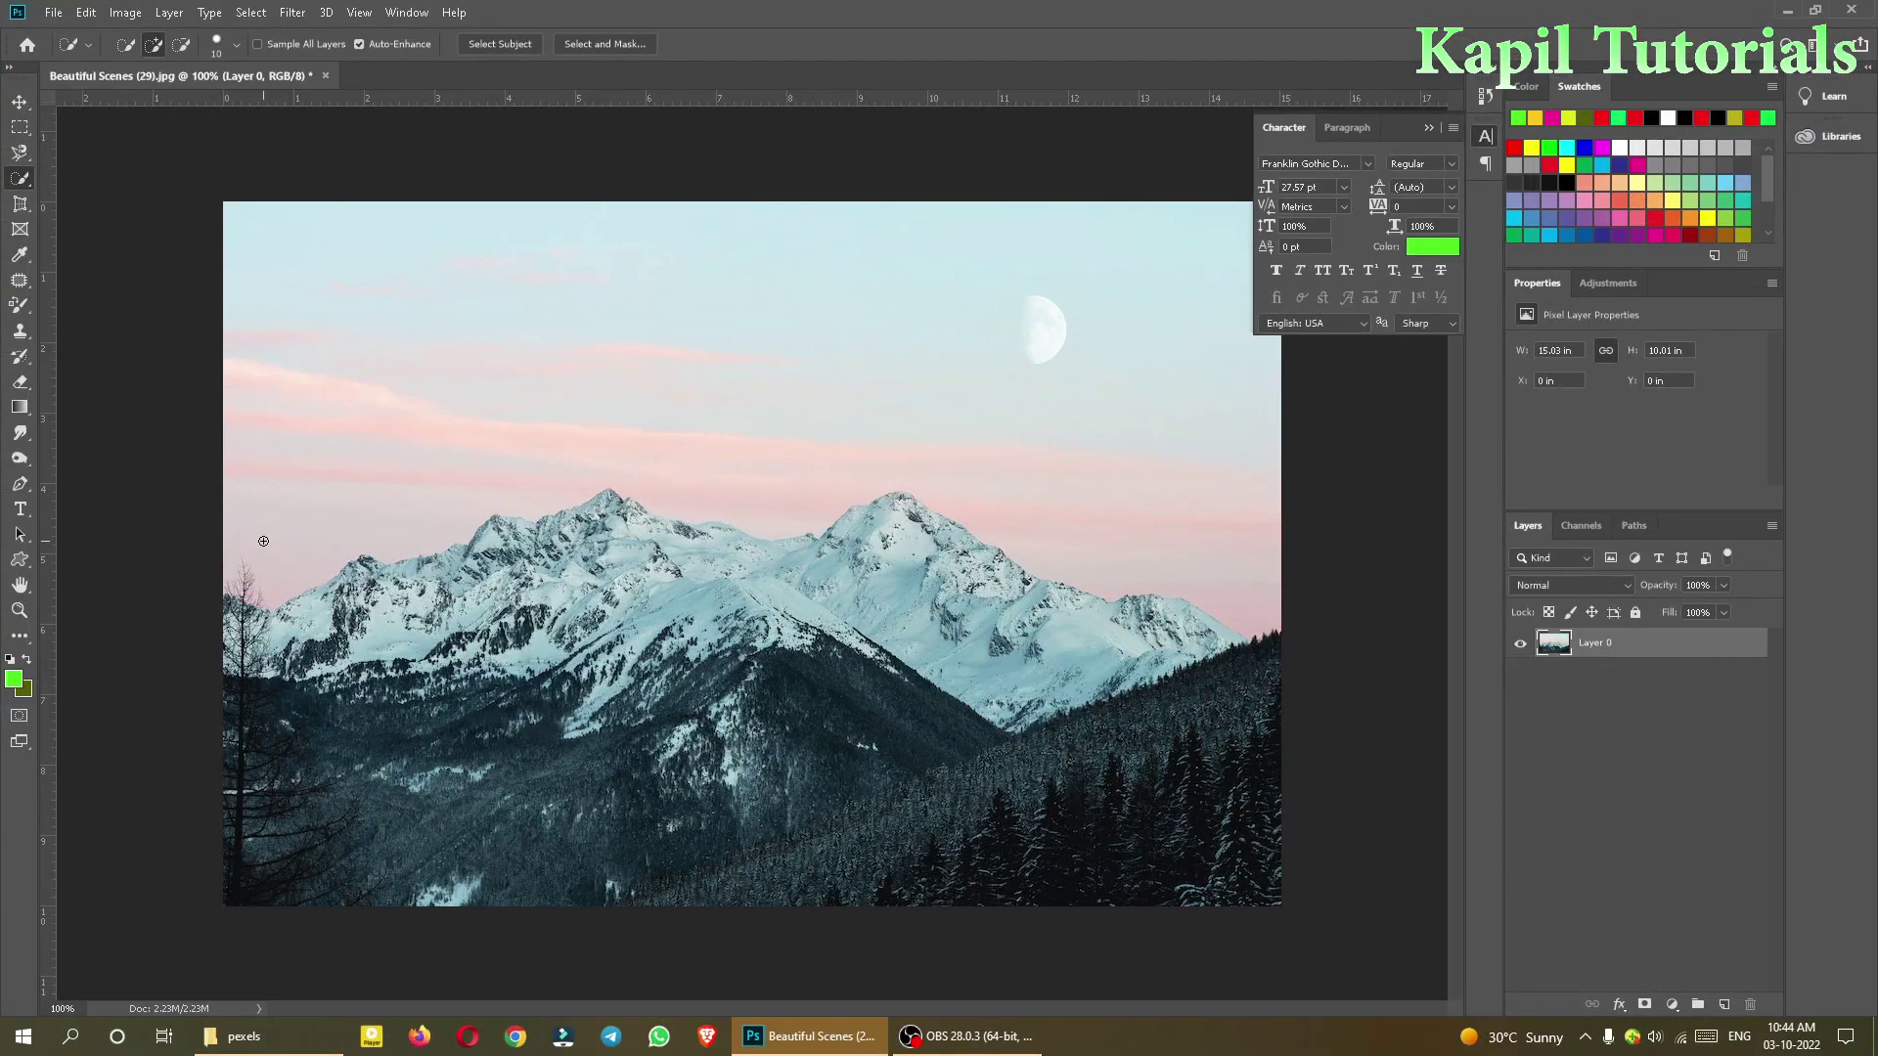
mouse_move(263, 541)
mouse_down()
mouse_move(354, 497)
mouse_move(666, 440)
mouse_move(882, 360)
mouse_up()
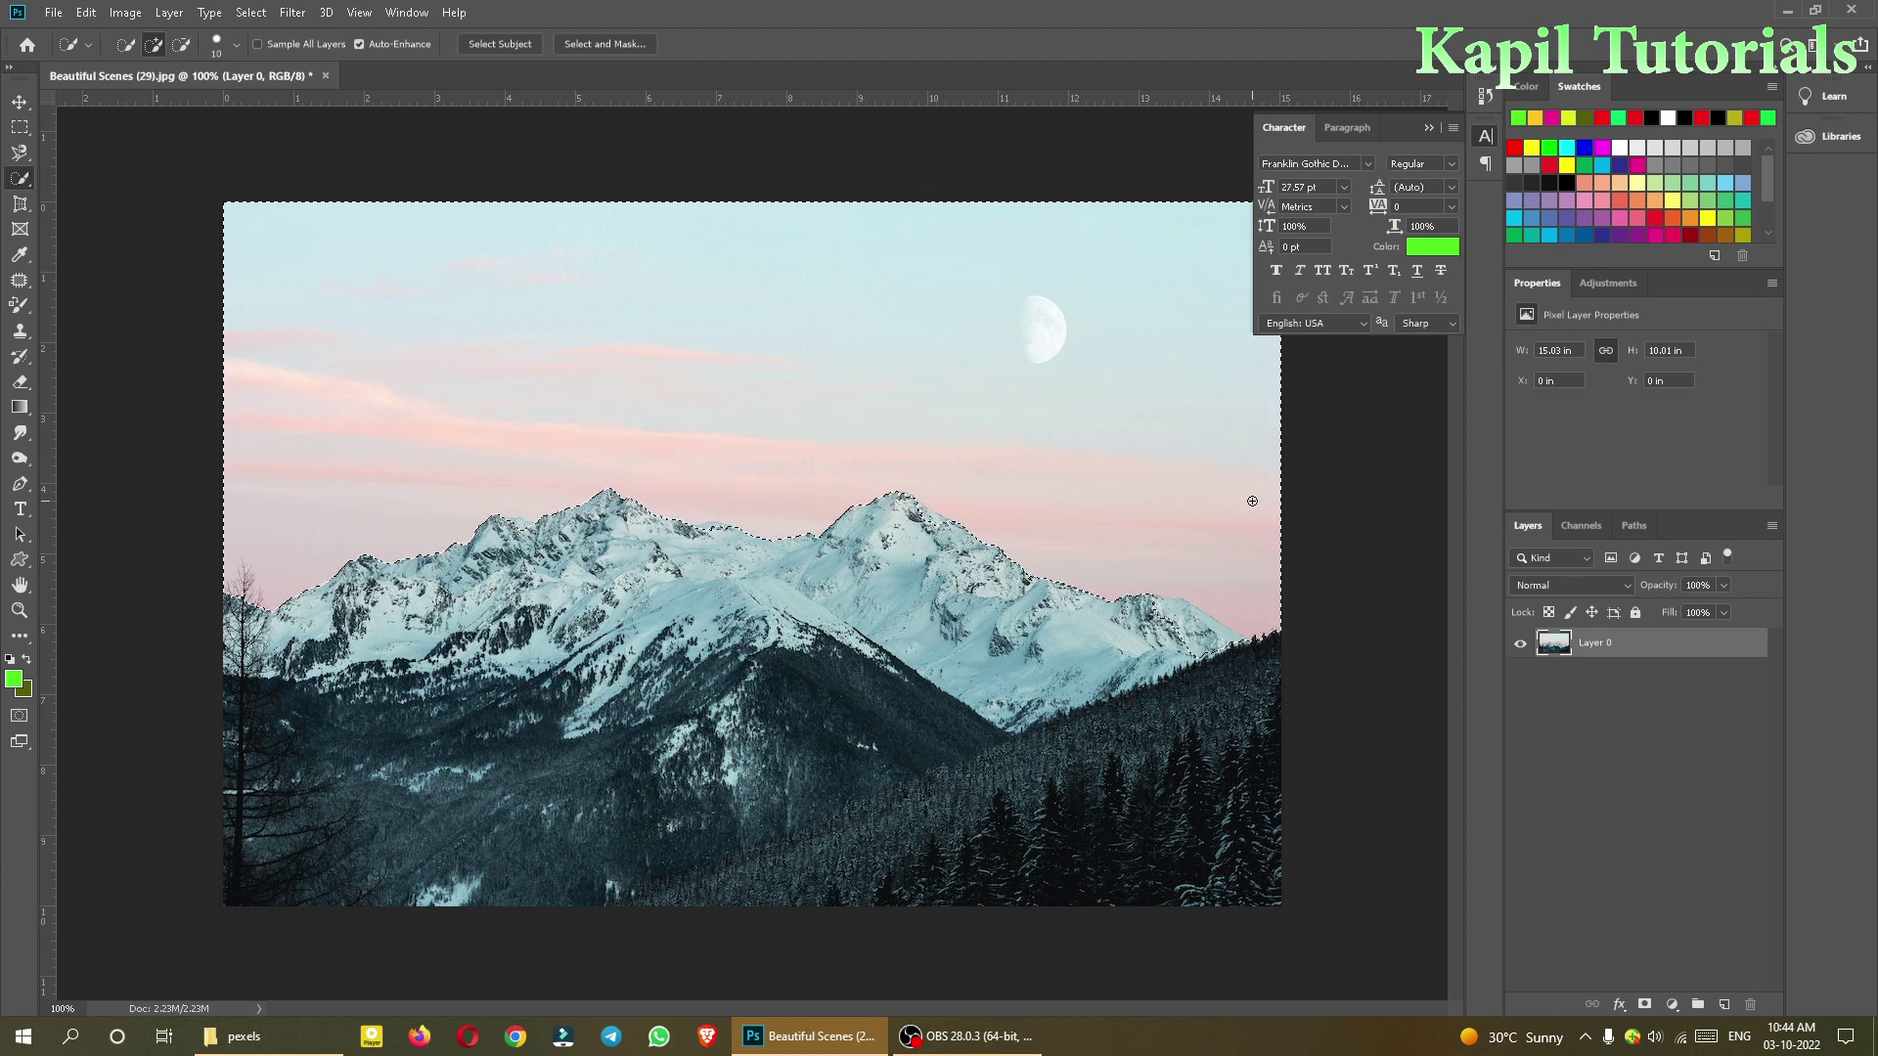
scroll(1252, 500, up, 2)
key(alt)
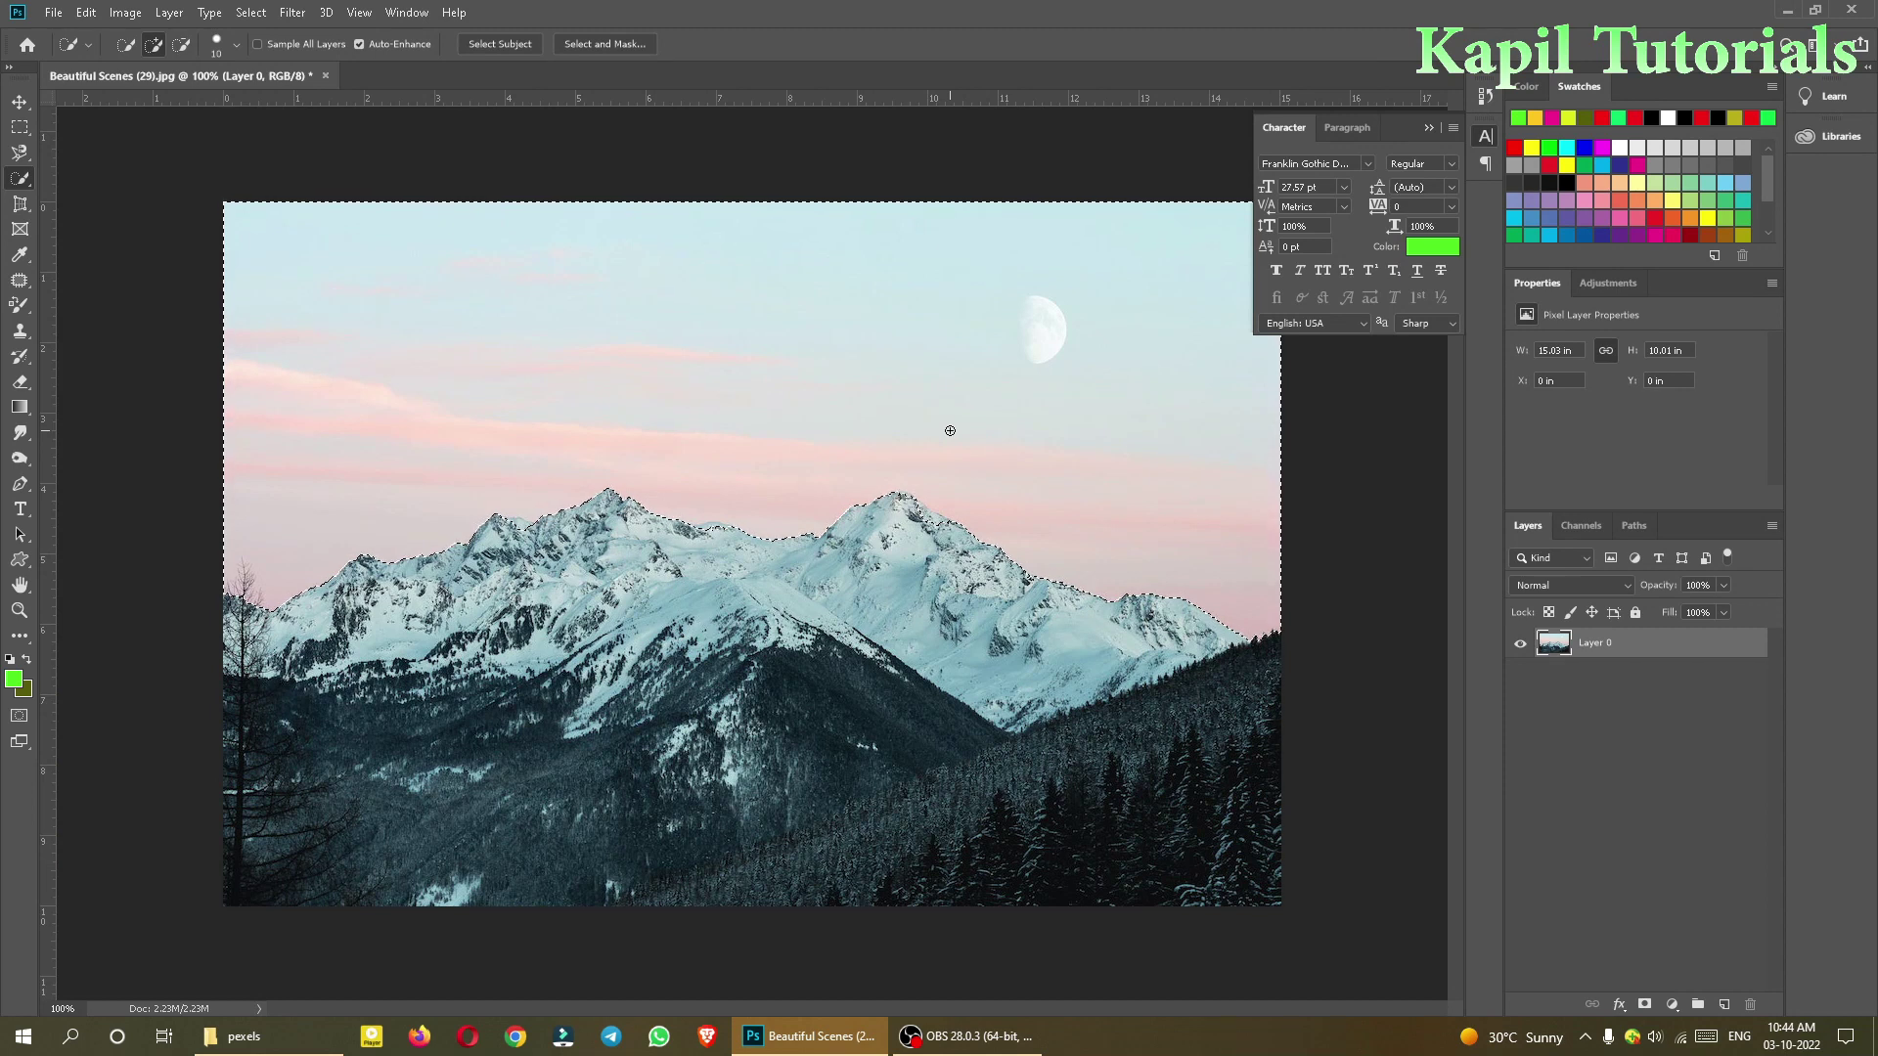
Step: Recolor the selected sky with the green foreground color using the Color Replacement Tool at 90 px, and clear the selection
click(19, 308)
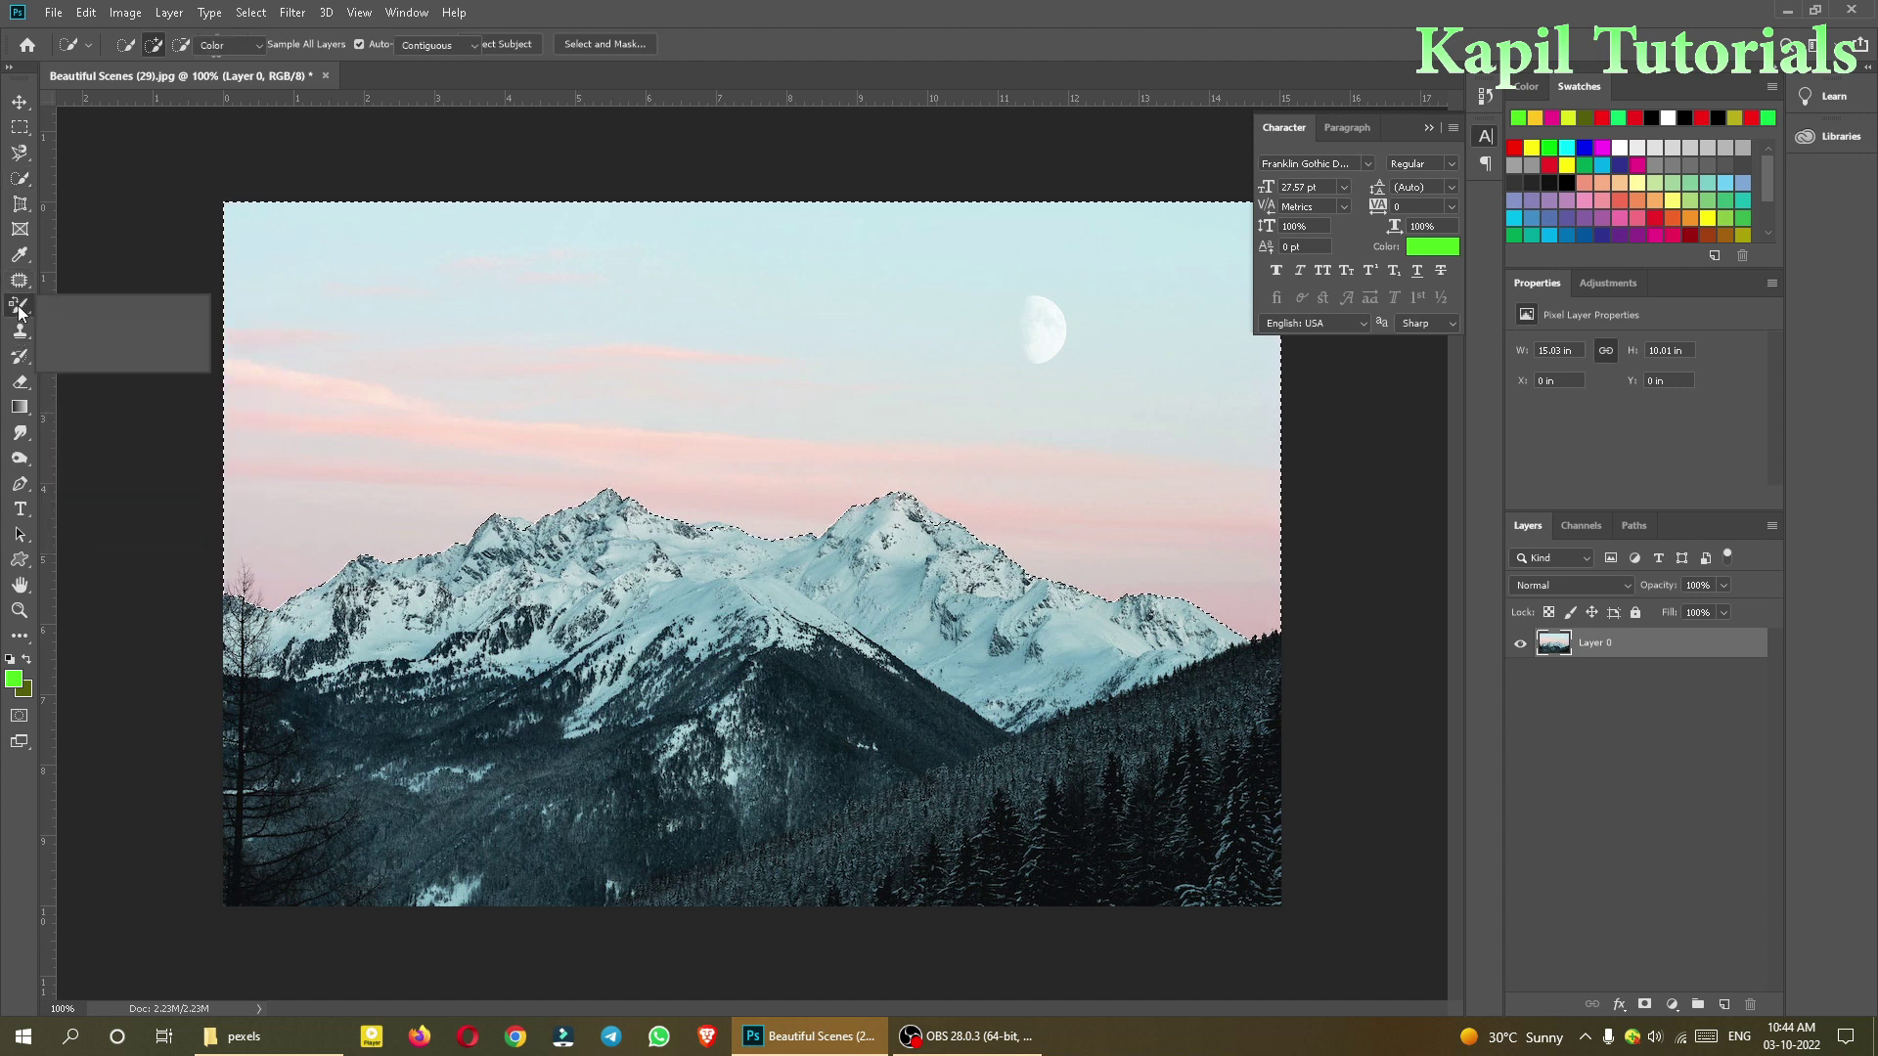
right_click(20, 308)
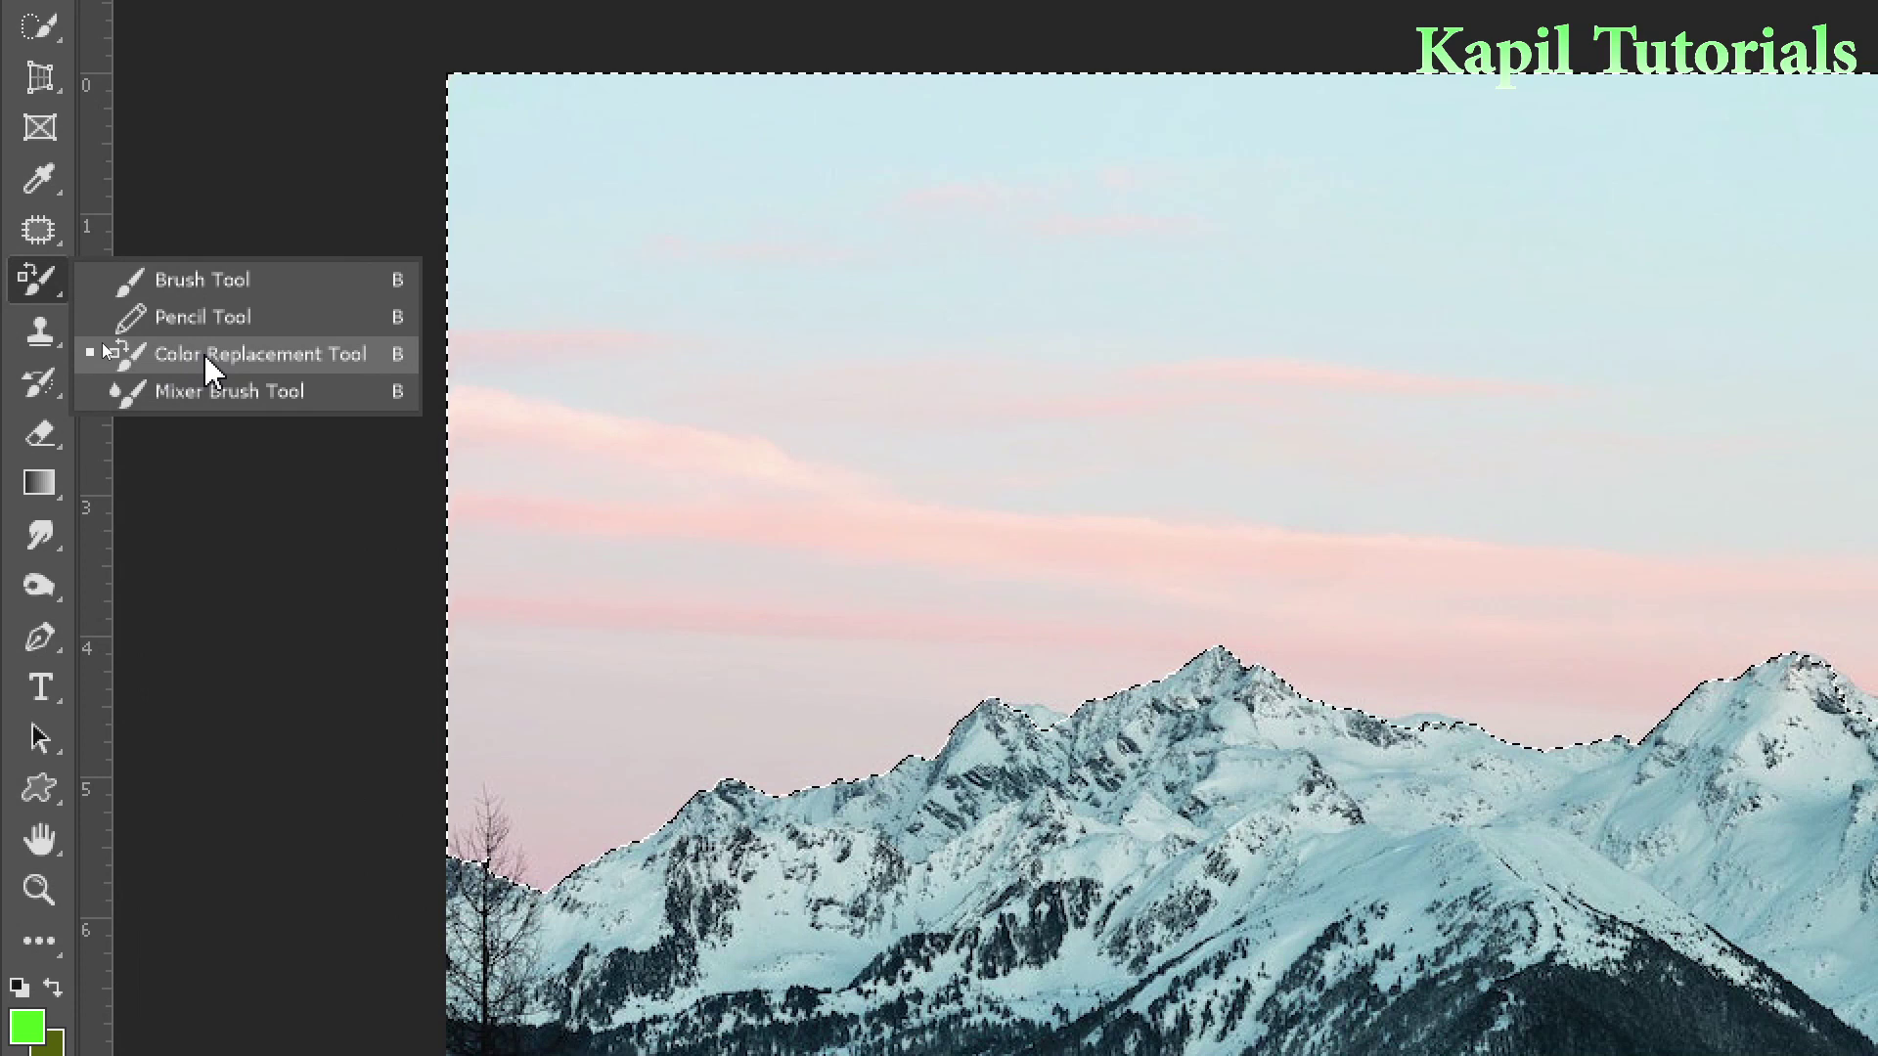
click(208, 364)
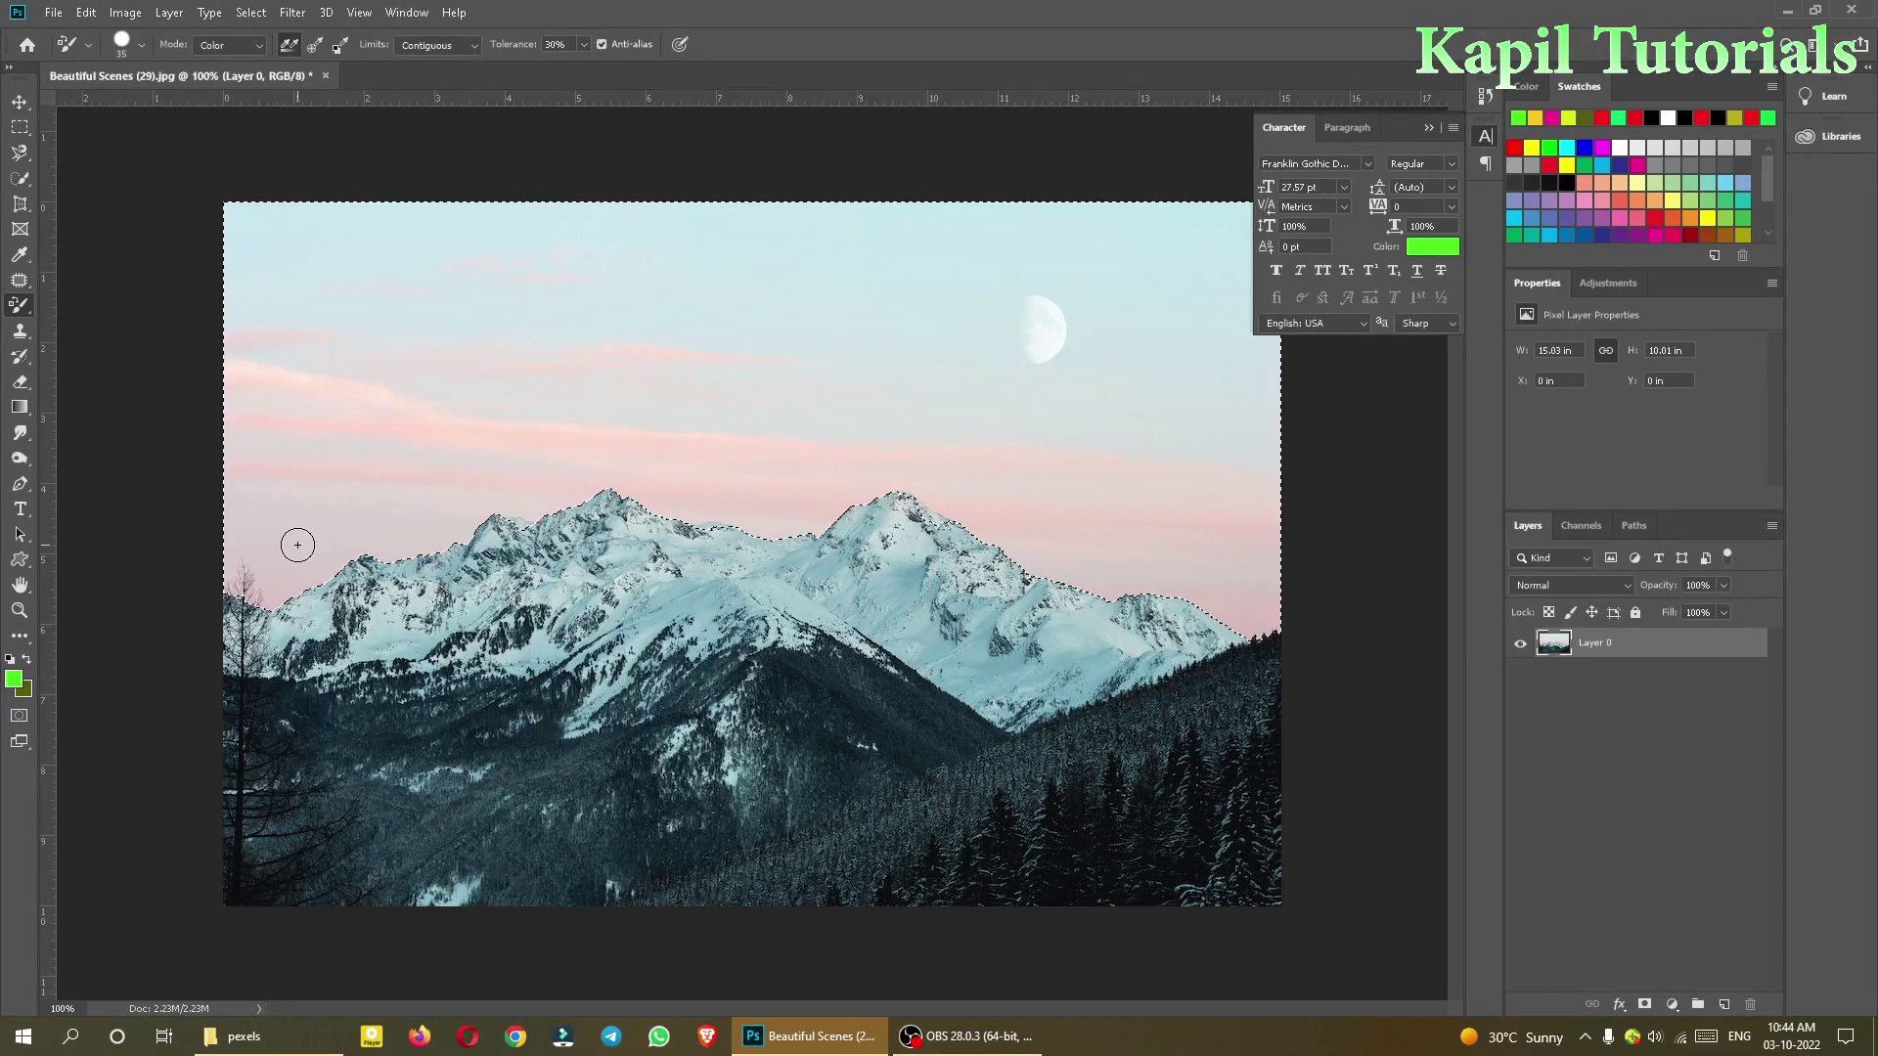
key(bracketright)
key(bracketright)
key(bracketright)
key(bracketright)
key(bracketright)
key(bracketright)
key(bracketright)
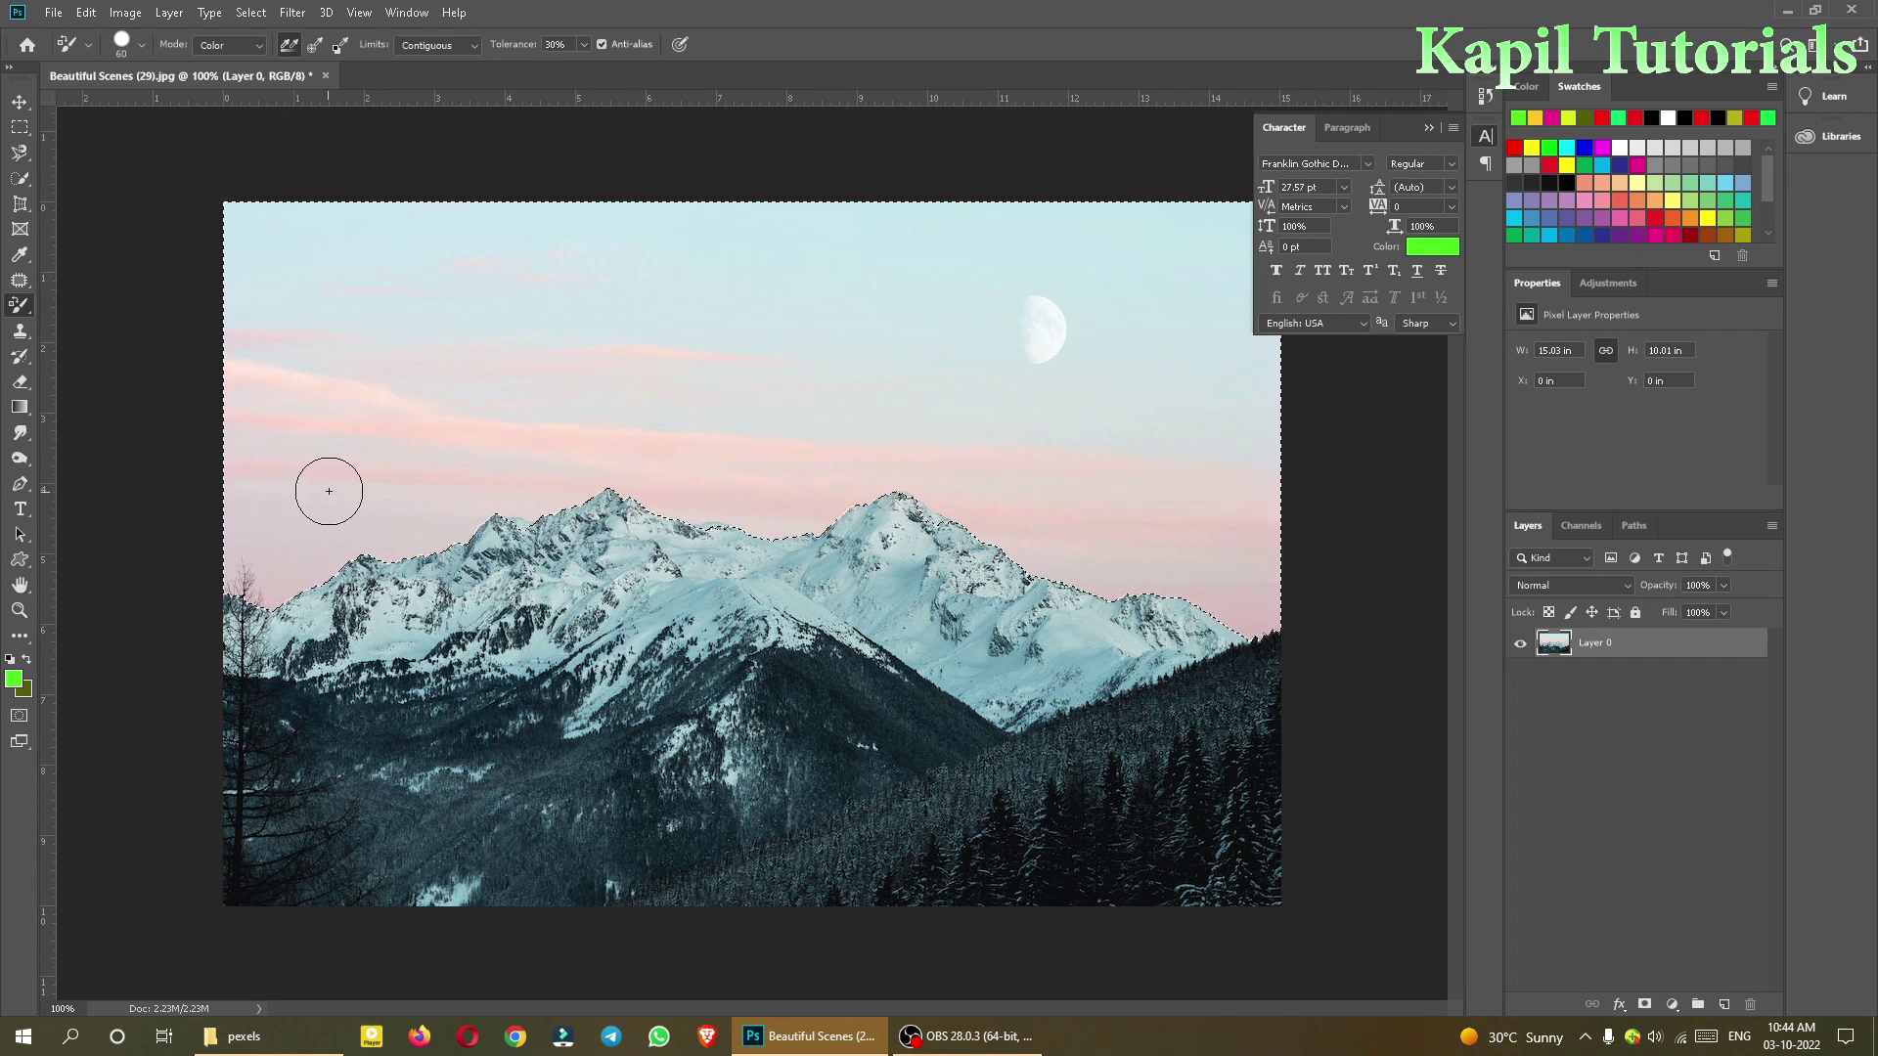
mouse_move(266, 553)
mouse_down()
mouse_move(671, 353)
mouse_move(216, 565)
mouse_move(604, 499)
mouse_move(239, 591)
mouse_move(502, 493)
mouse_move(683, 346)
mouse_move(753, 324)
mouse_move(574, 306)
mouse_move(571, 269)
mouse_move(681, 237)
mouse_move(1014, 232)
mouse_move(690, 254)
mouse_move(646, 301)
mouse_move(690, 334)
mouse_move(659, 407)
mouse_move(676, 486)
mouse_move(588, 503)
mouse_move(1037, 517)
mouse_move(1119, 572)
mouse_move(1014, 594)
mouse_move(1181, 628)
mouse_move(1082, 424)
mouse_up()
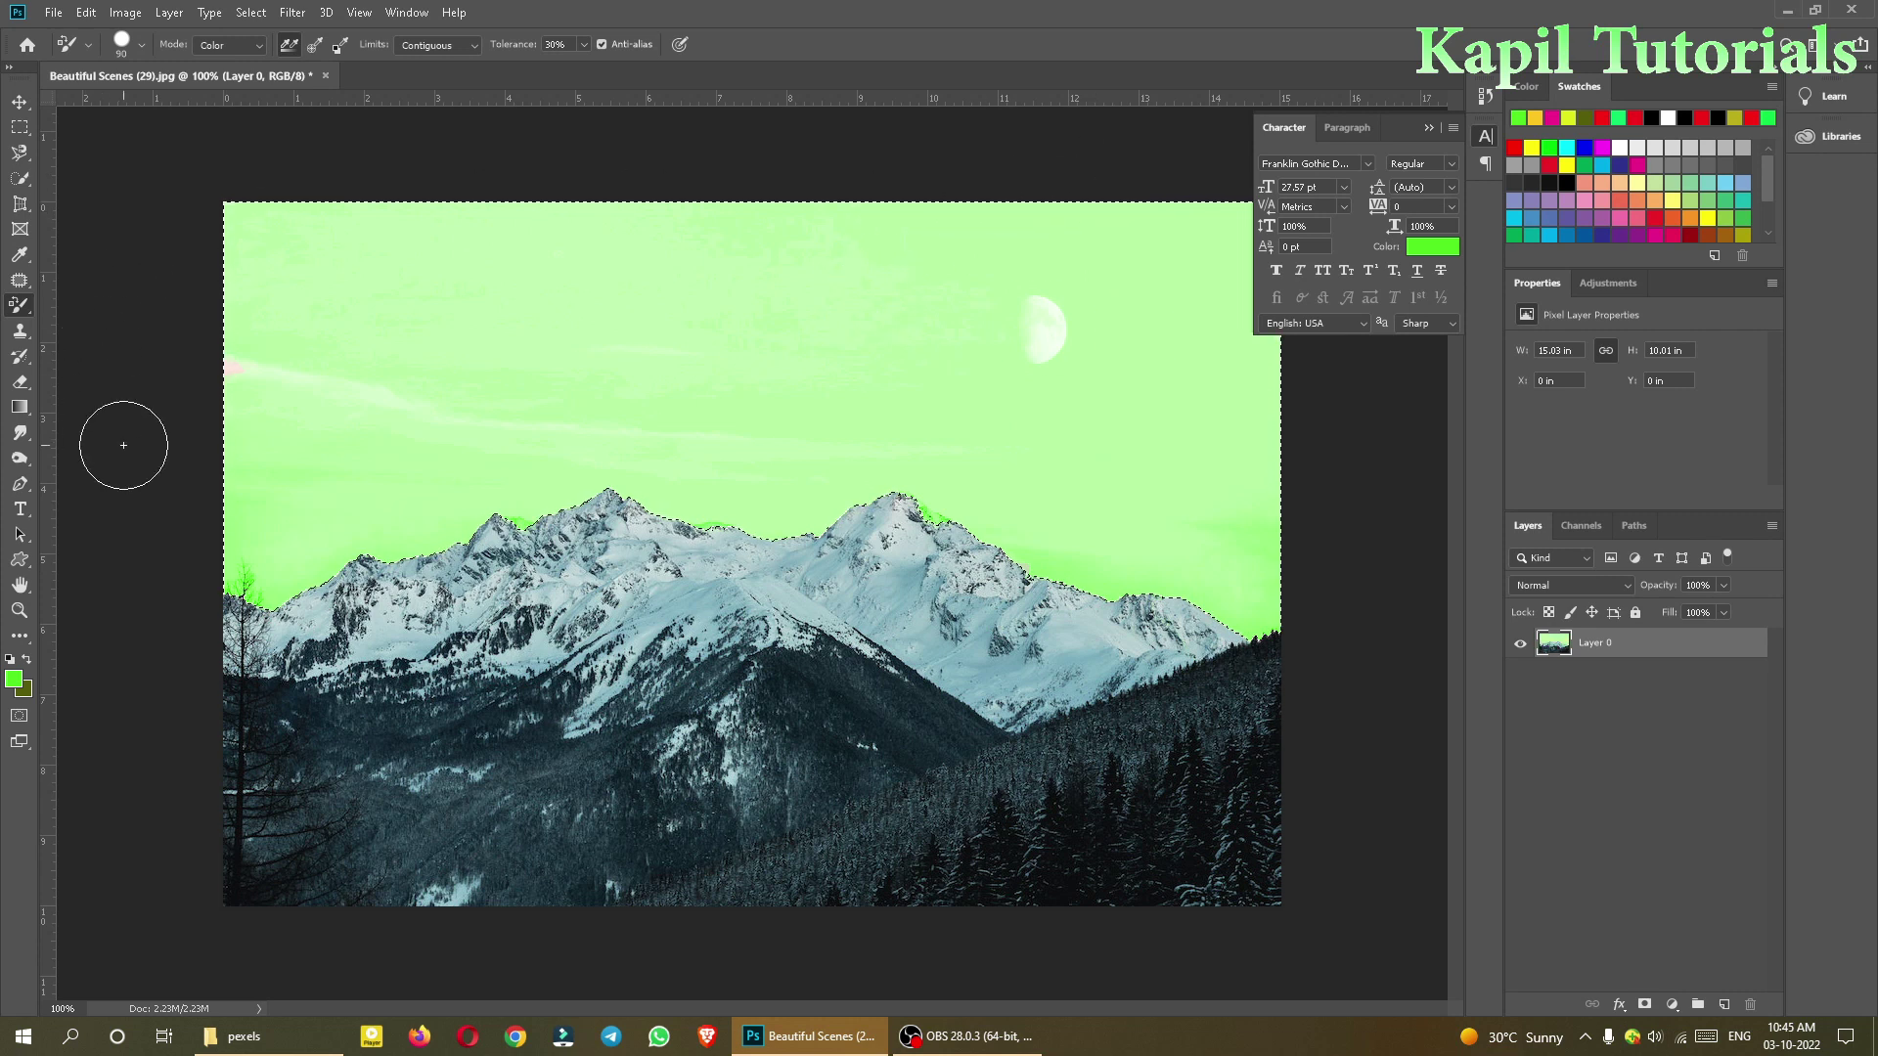
key(ctrl+d)
Step: Show the tools available in the Brush Tool group
right_click(27, 308)
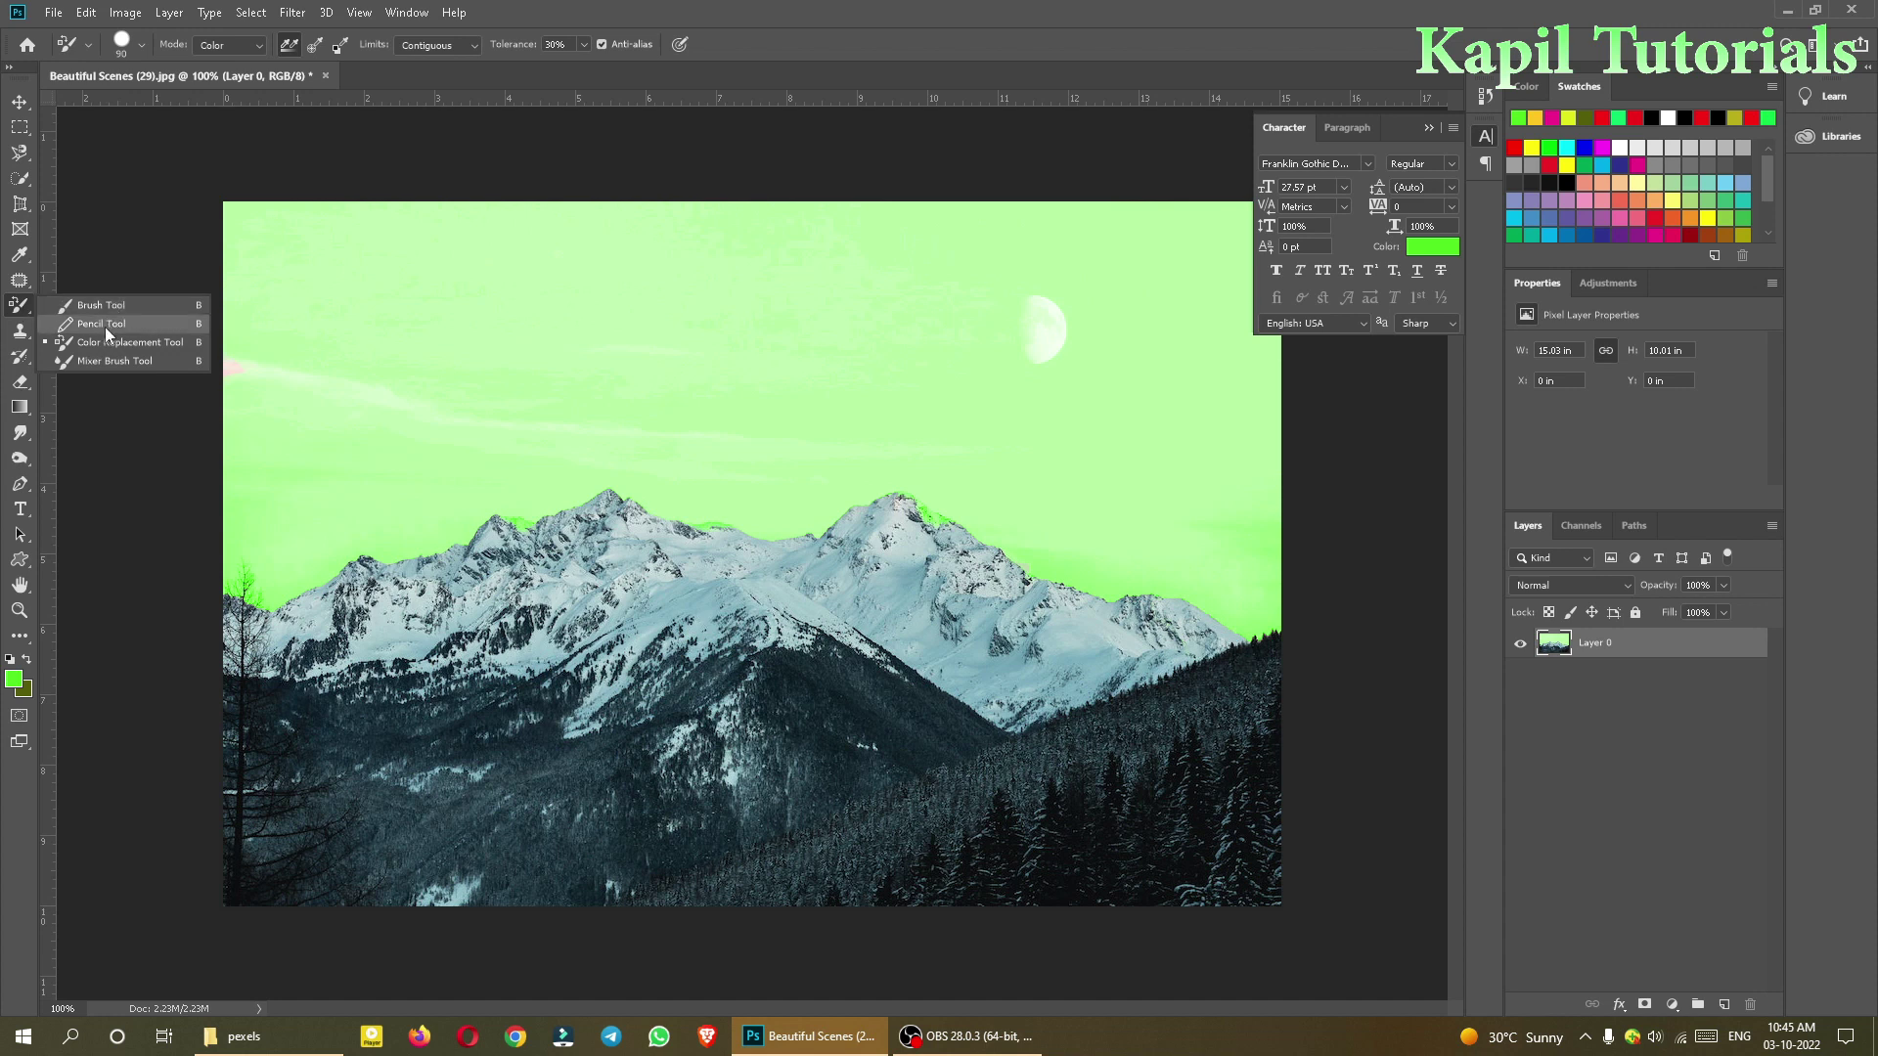